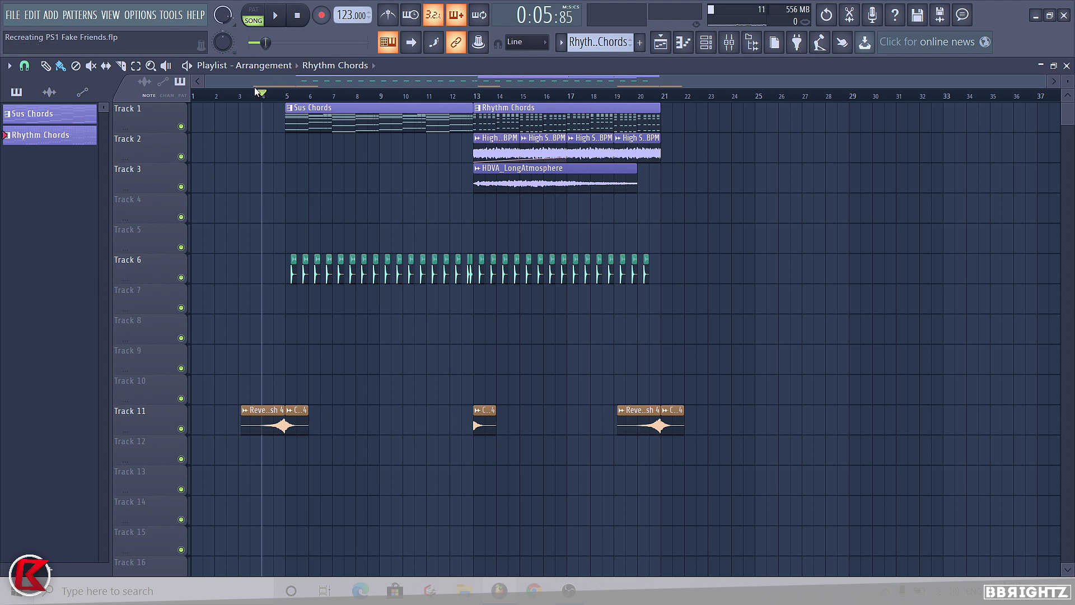
# Play the arrangement from bar 4 through the build, examining the Rhythm Chords notes in the piano roll and the clips around bar 21.
pyautogui.press('space')
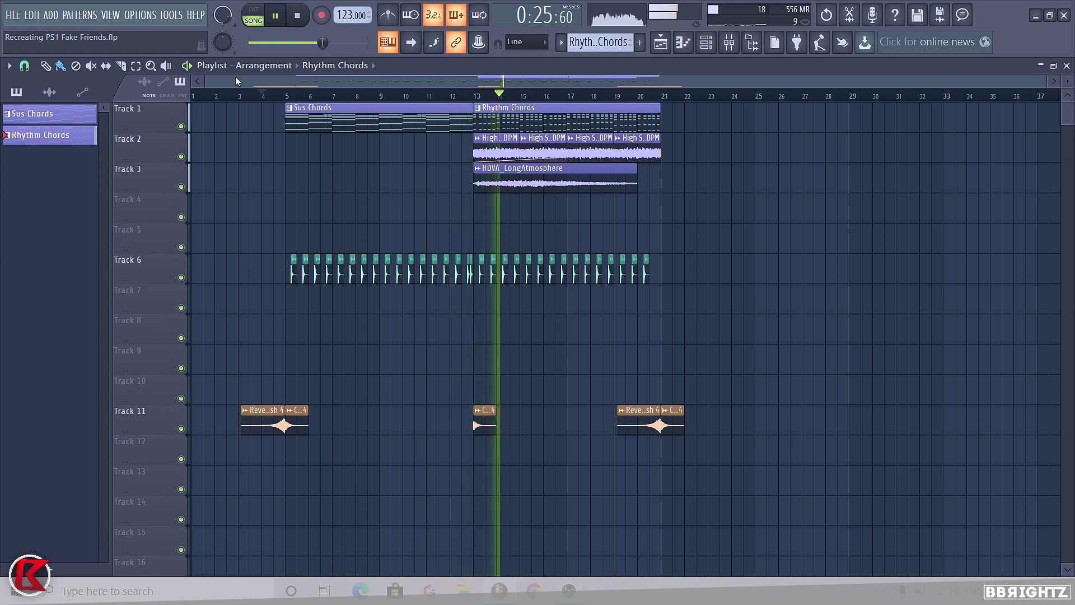
pyautogui.doubleClick(528, 113)
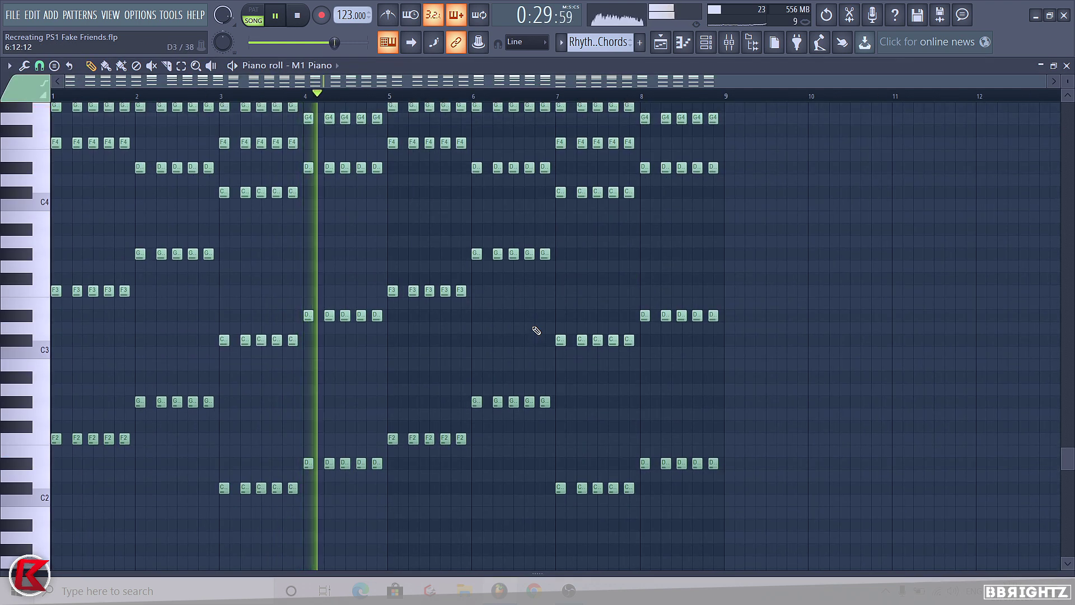
pyautogui.scroll(2, 536, 325)
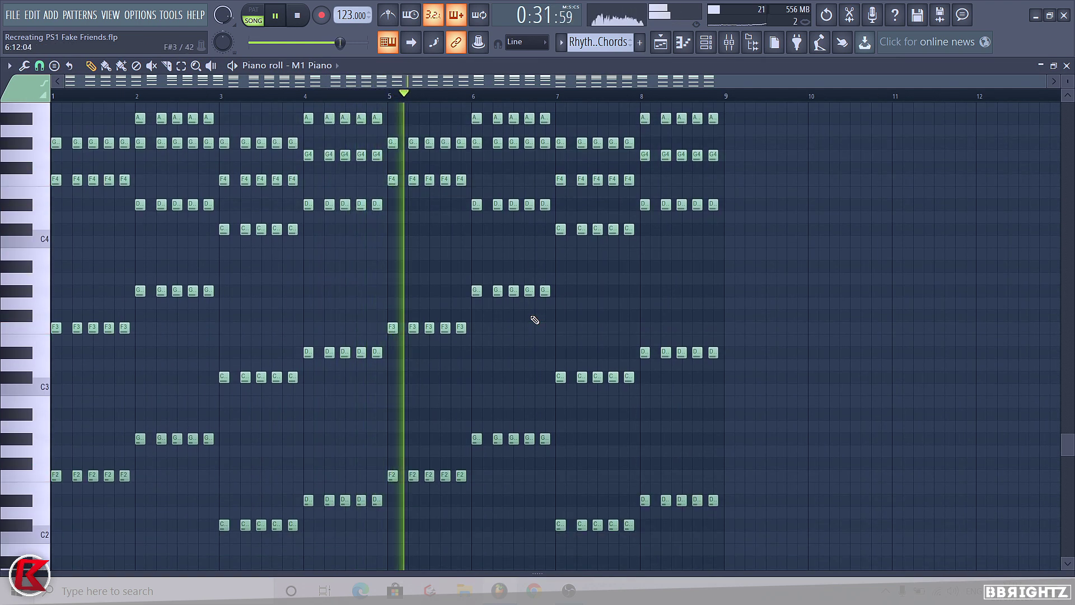
pyautogui.scroll(2, 532, 315)
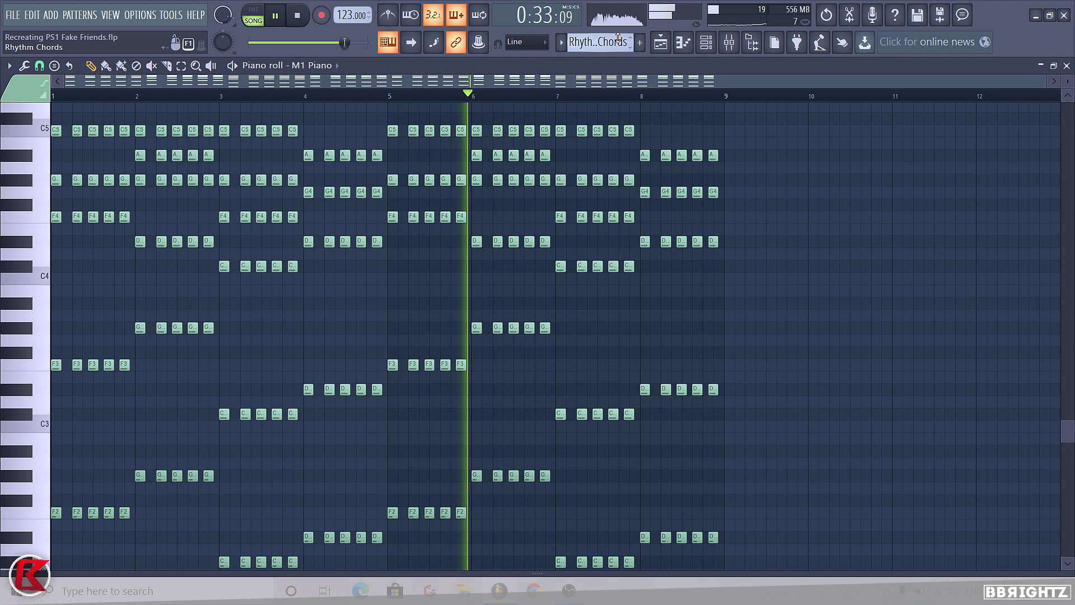
pyautogui.click(664, 48)
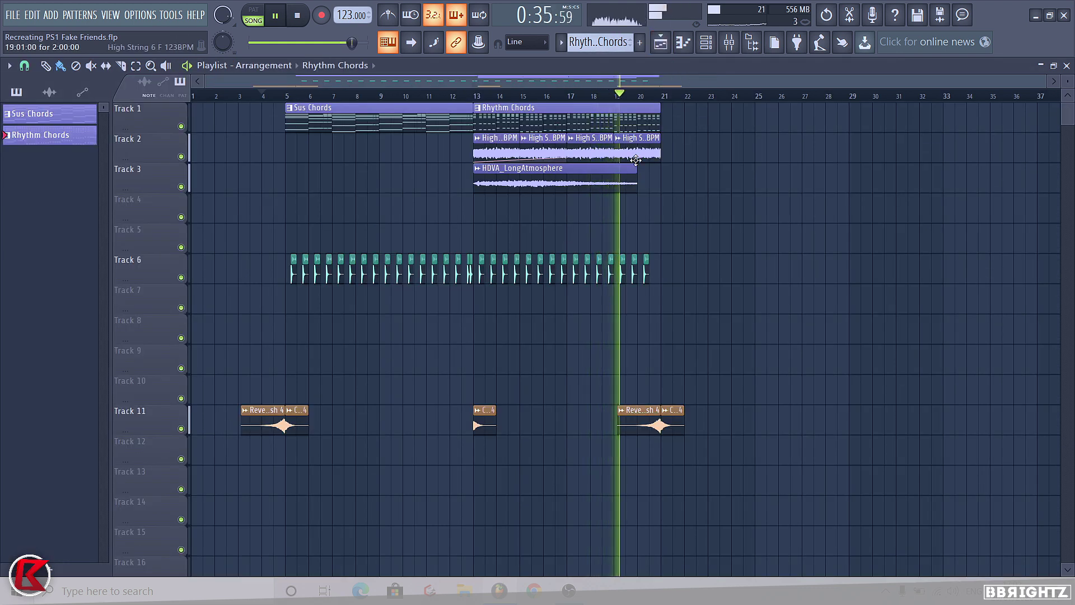
pyautogui.scroll(3, 662, 183)
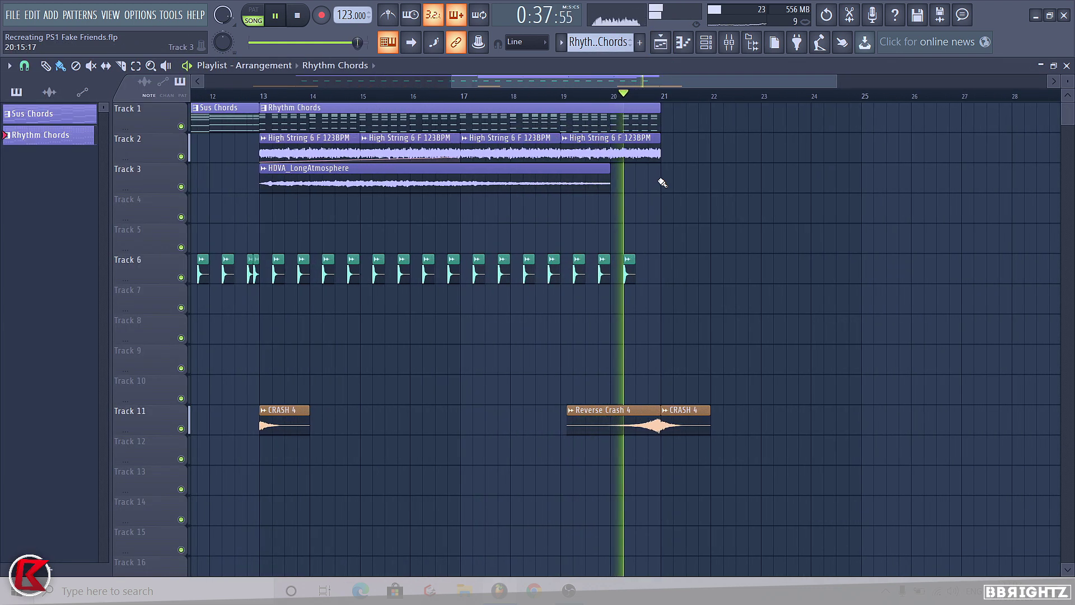
pyautogui.scroll(1, 653, 183)
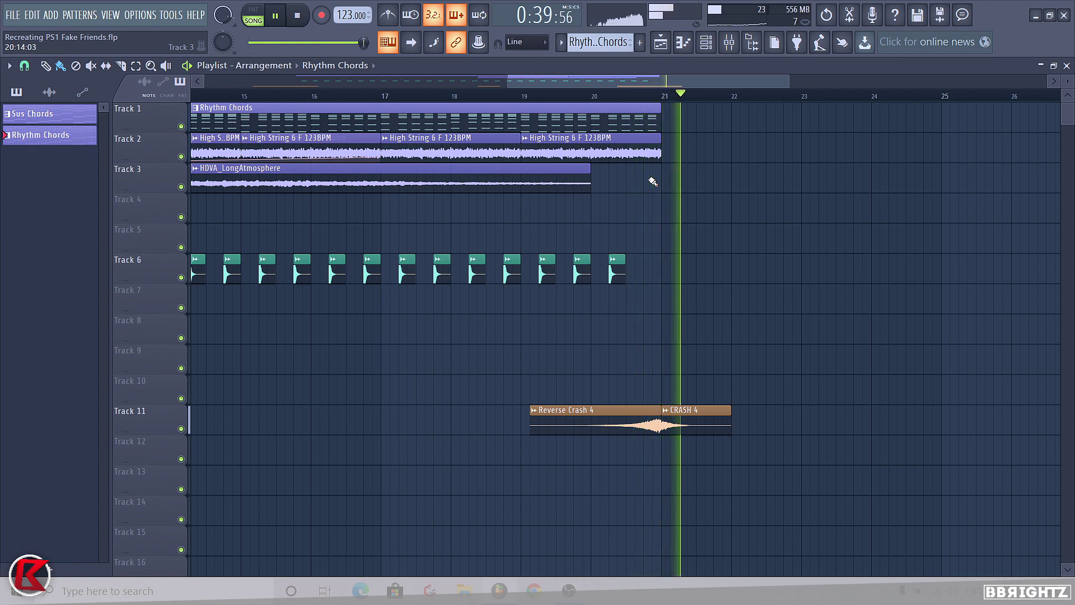
pyautogui.press('space')
# Mark the playlist time range starting at bar 21 and trim the last High String clip on Track 2 to end slightly earlier.
pyautogui.scroll(-4, 679, 190)
pyautogui.moveTo(672, 185); pyautogui.dragTo(888, 131)
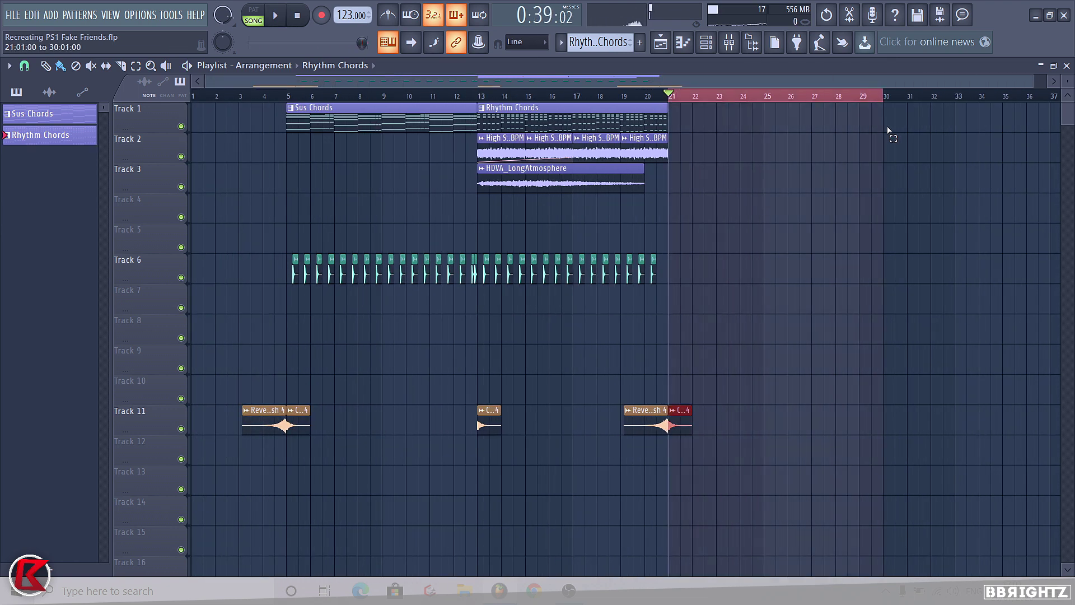
pyautogui.scroll(2, 672, 191)
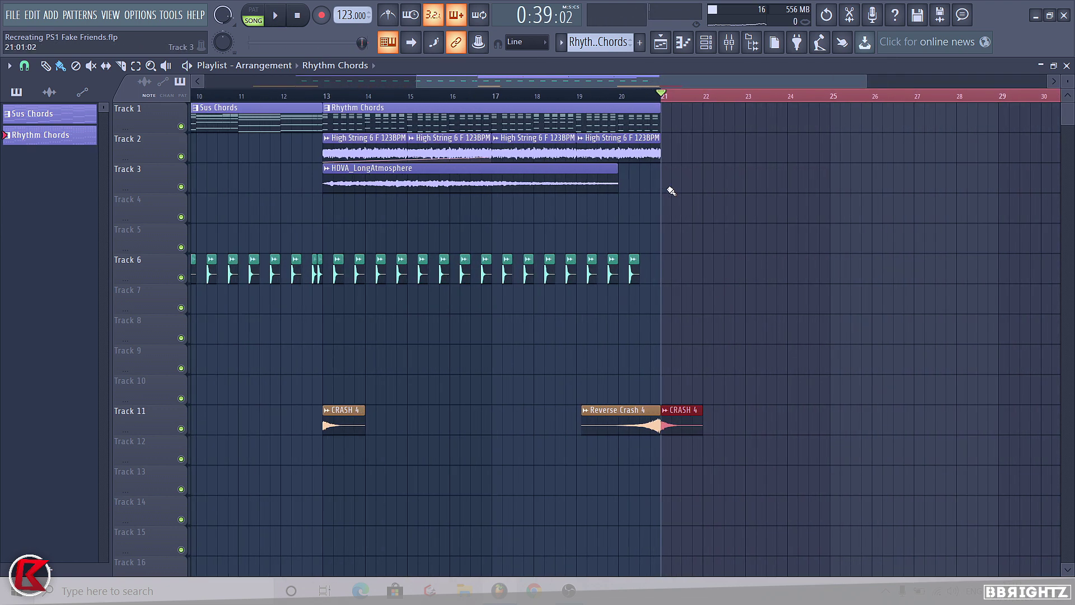
pyautogui.scroll(1, 669, 190)
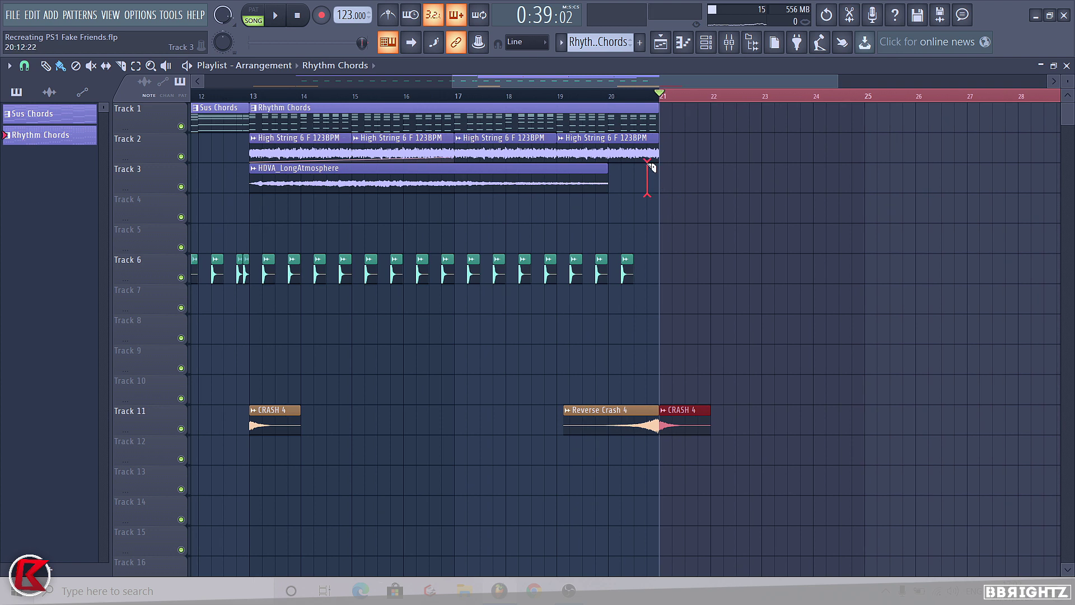
pyautogui.moveTo(653, 161); pyautogui.dragTo(648, 161)
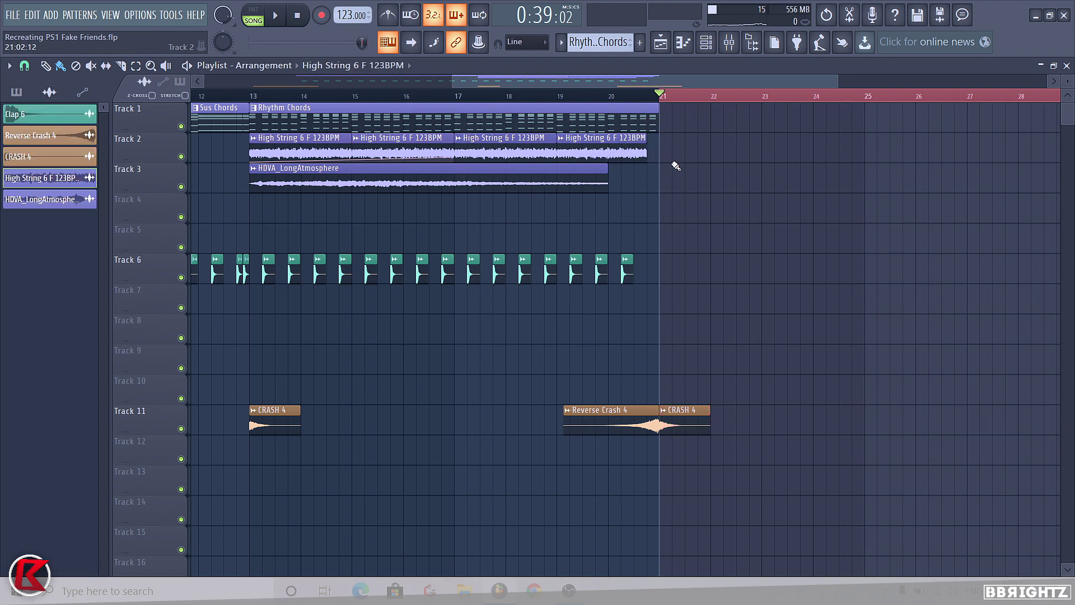
# Switch to the Sus Chords pattern, then add a Keyzone Classic channel with the Steinway Piano program.
pyautogui.scroll(-2, 681, 154)
pyautogui.click(467, 115)
pyautogui.scroll(-2, 547, 155)
pyautogui.click(374, 118)
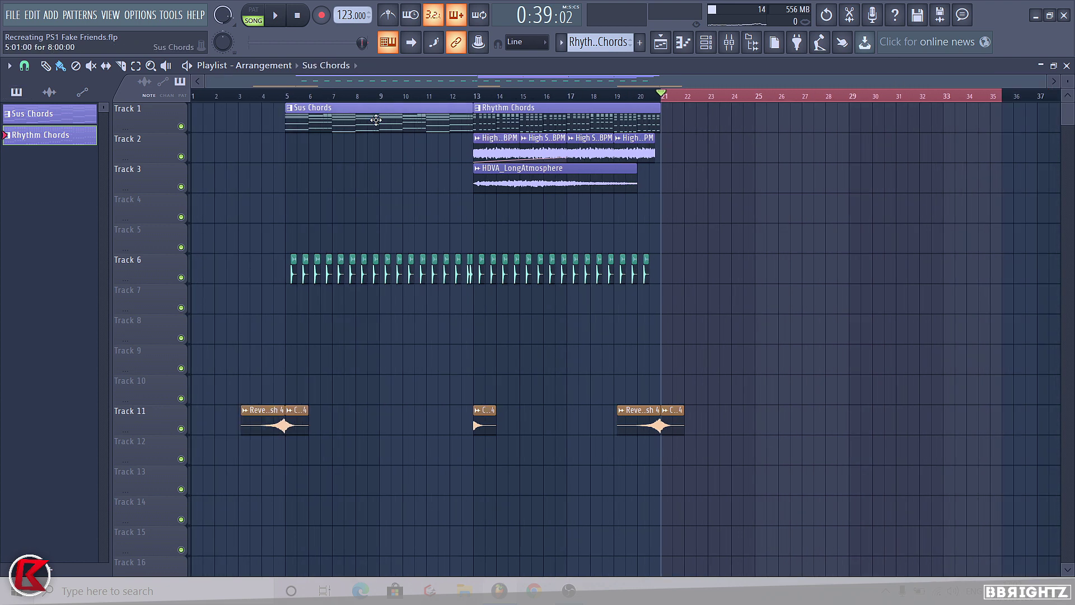
pyautogui.press('l')
pyautogui.click(677, 41)
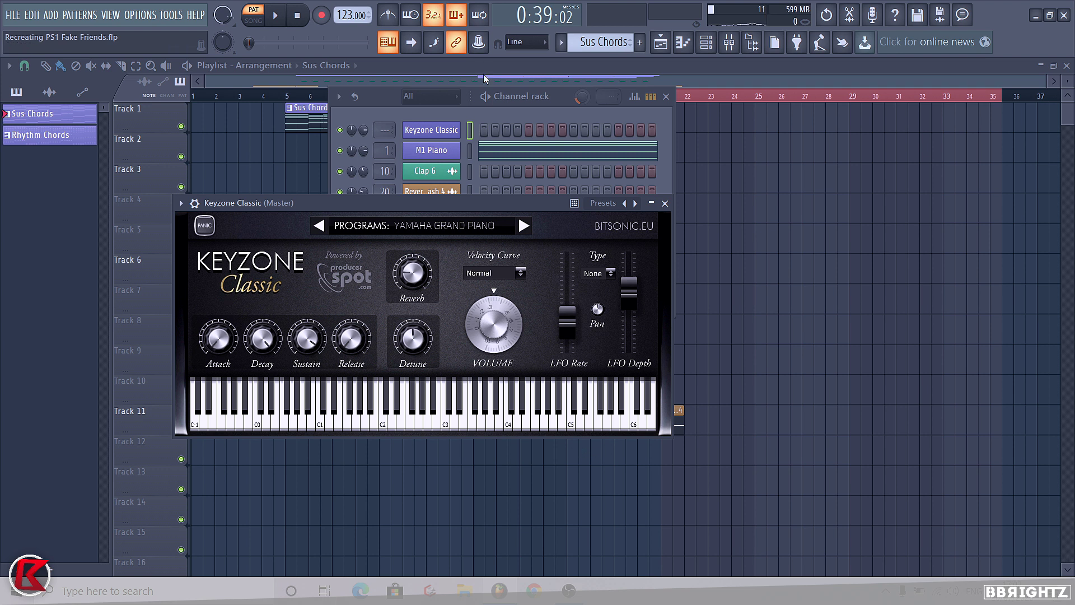
pyautogui.click(524, 225)
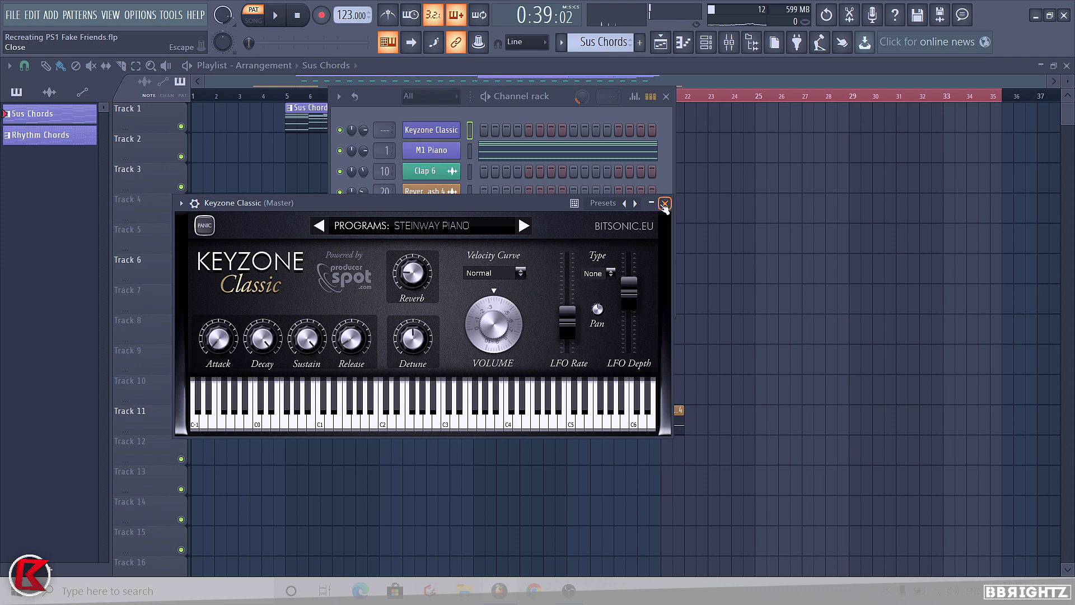
# Create a new pattern named Wide Piano Chords.
pyautogui.click(471, 150)
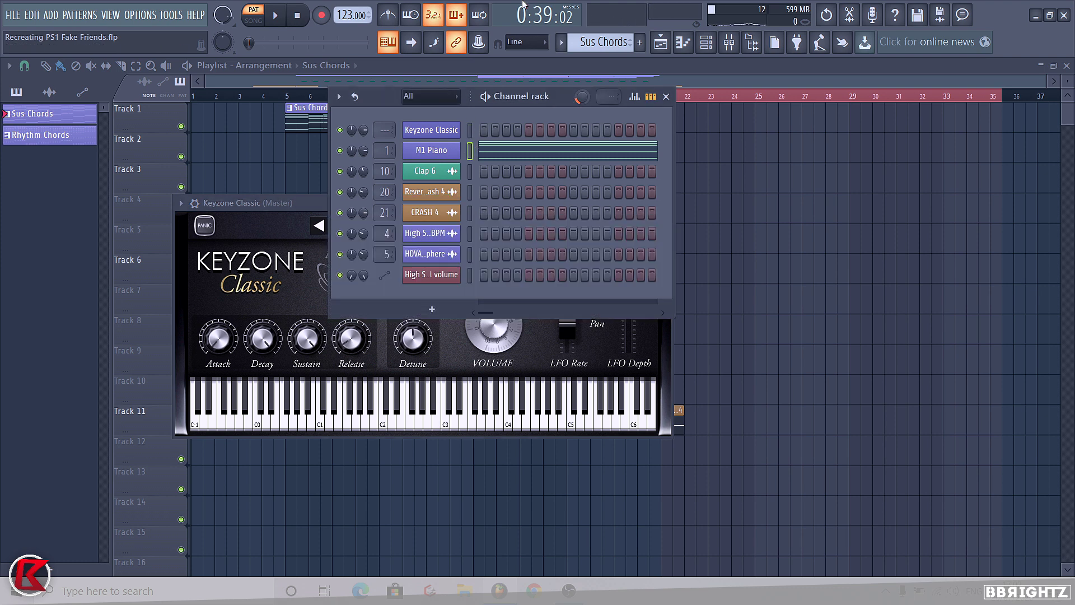
pyautogui.scroll(-2, 602, 42)
pyautogui.click(604, 42)
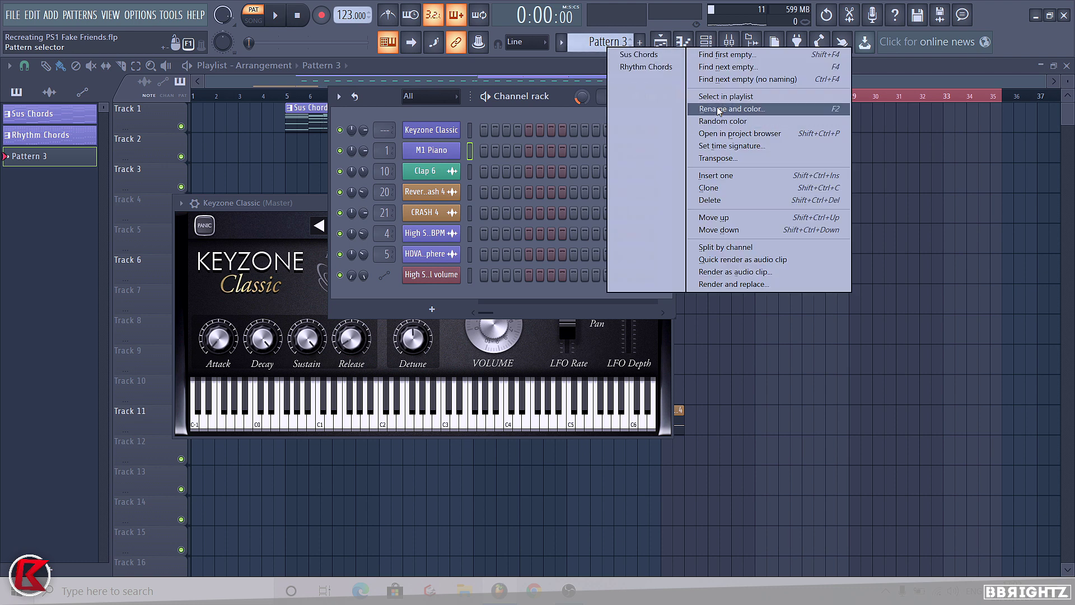
pyautogui.click(719, 110)
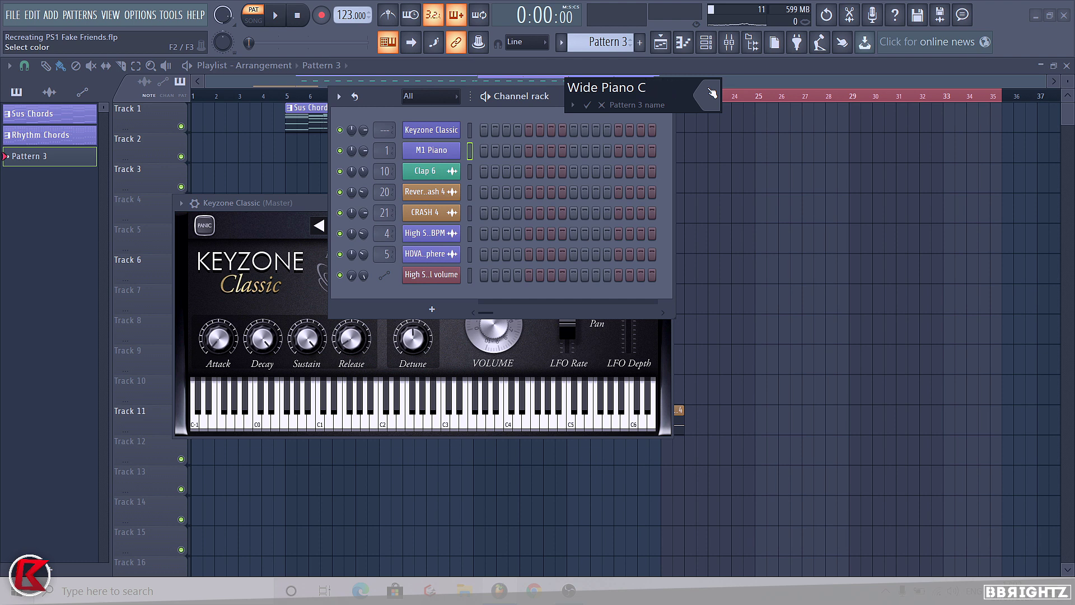
pyautogui.write('Wide Piano Chords')
pyautogui.press('Return')
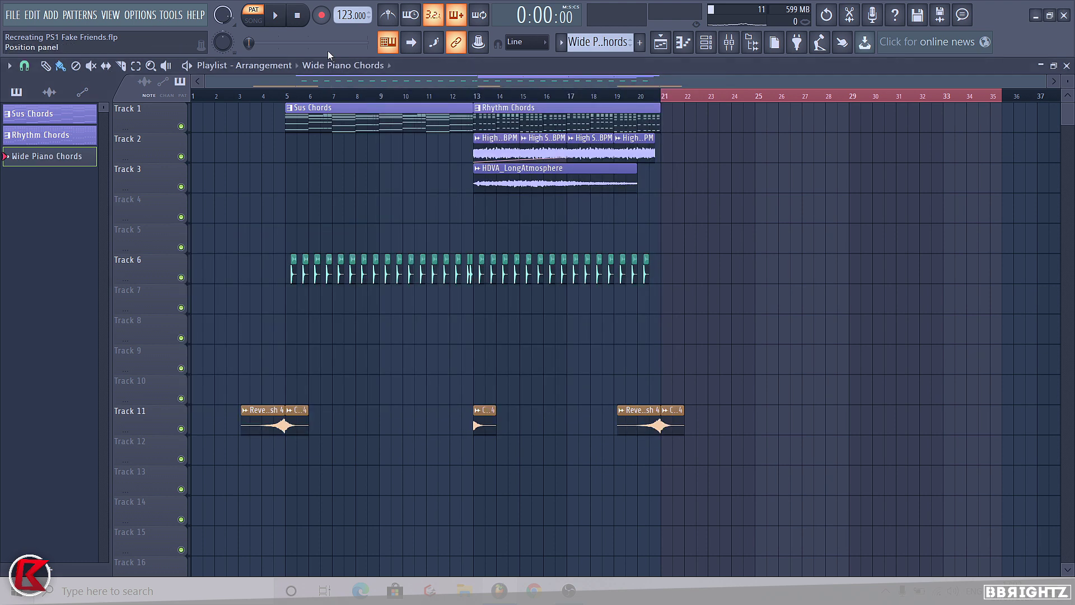
# Fill the Keyzone Classic channel of the Wide Piano Chords pattern with sustained chords across bars 1 to 8 and play them.
pyautogui.press('F5')
pyautogui.click(372, 109)
pyautogui.scroll(-2, 600, 42)
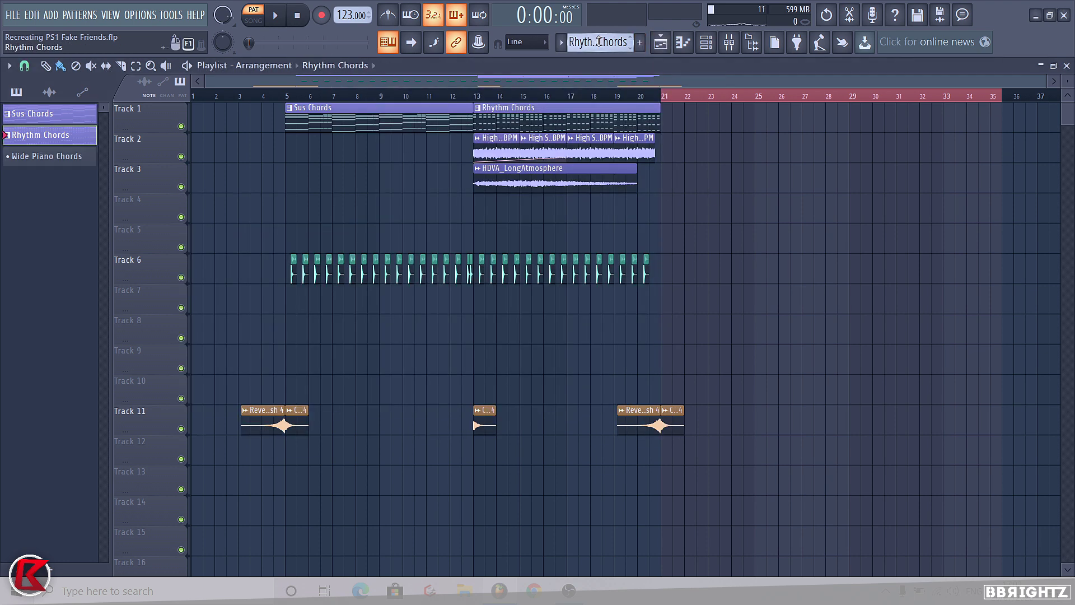
pyautogui.click(682, 39)
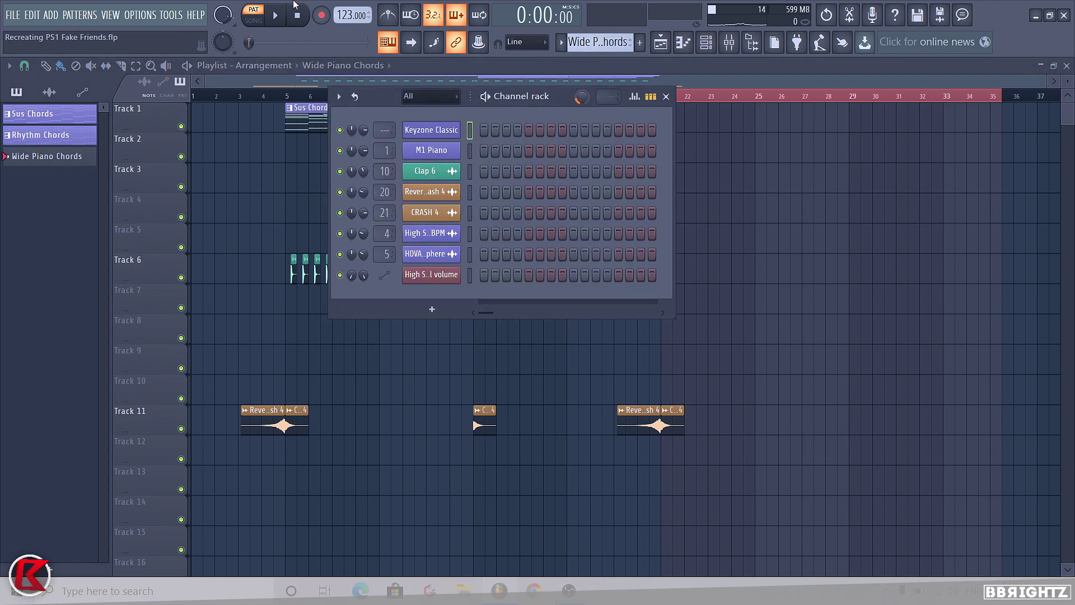
pyautogui.press('F7')
pyautogui.press('space')
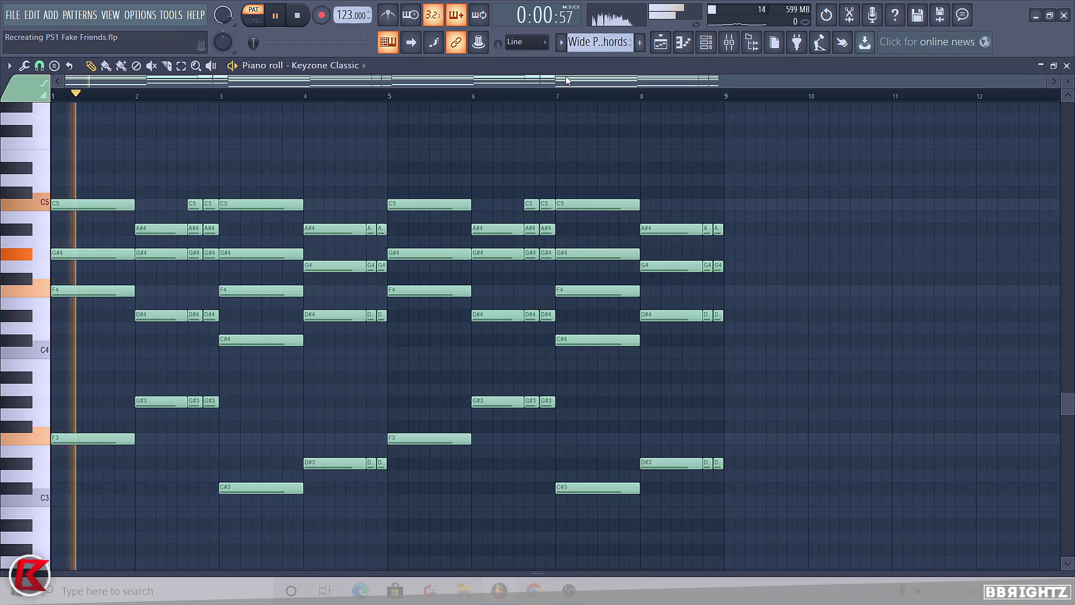
# Route the Keyzone Classic channel to mixer track 2.
pyautogui.click(701, 52)
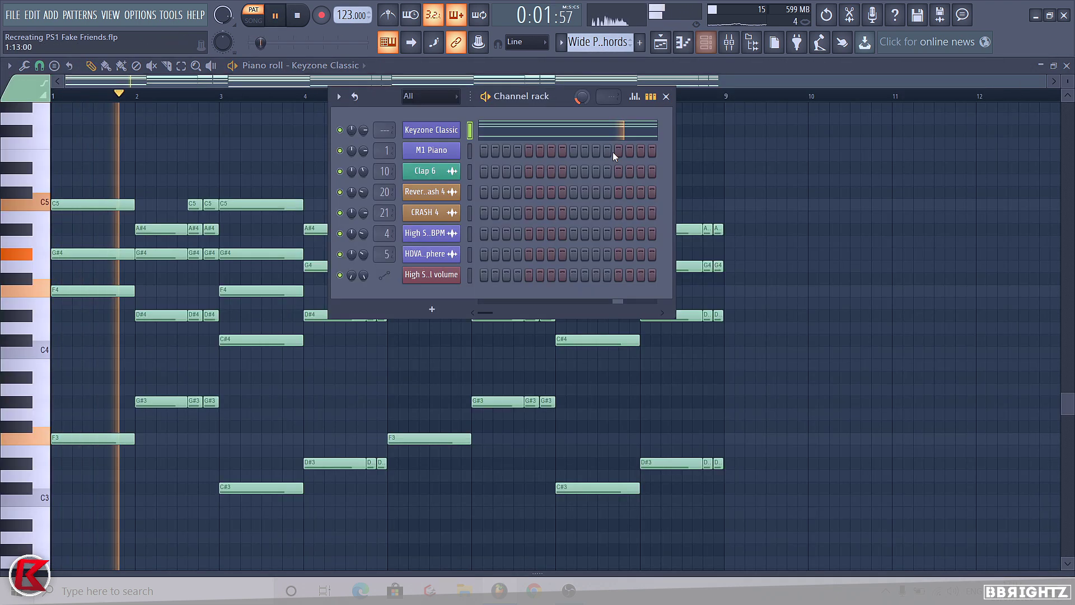
pyautogui.click(726, 44)
pyautogui.hotkey('ctrl', 'l')
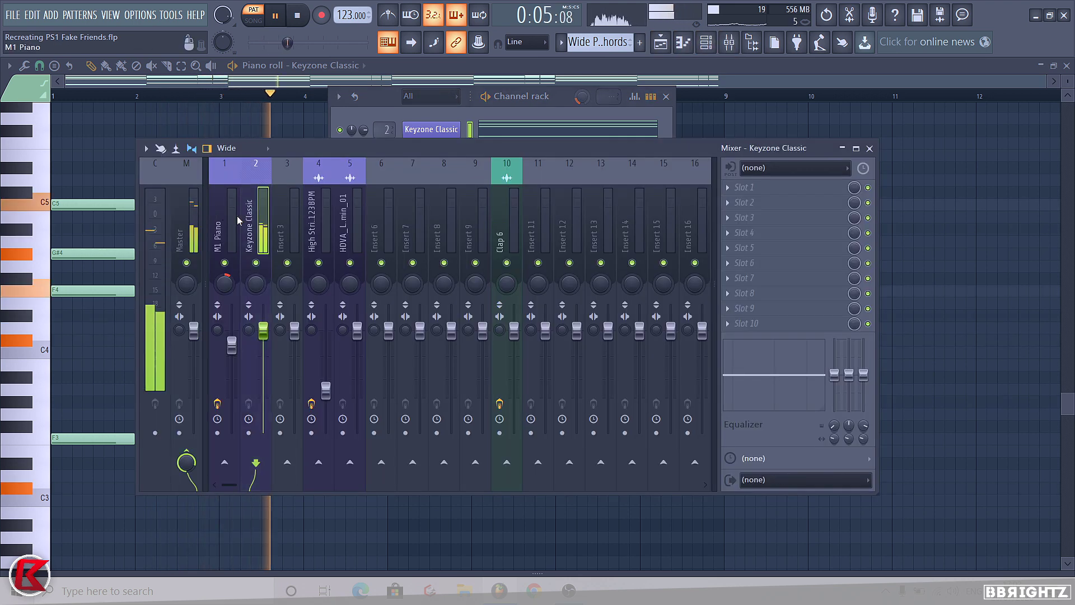
# Audition the Keyzone Classic piano with its plugin window open, then lower its mixer track volume slightly.
pyautogui.press('space')
pyautogui.click(539, 102)
pyautogui.click(442, 130)
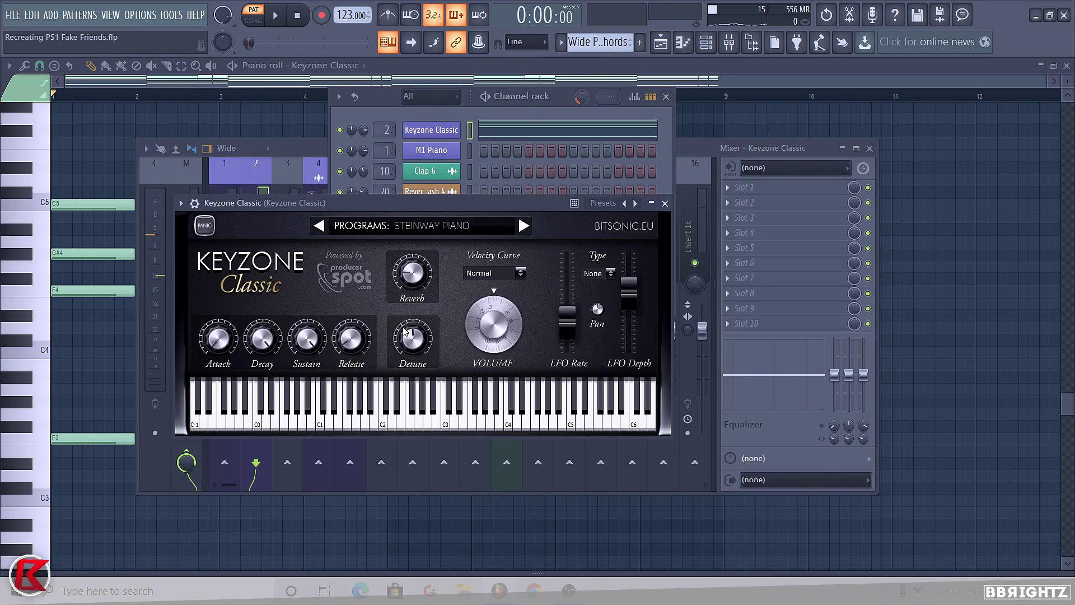
pyautogui.press('space')
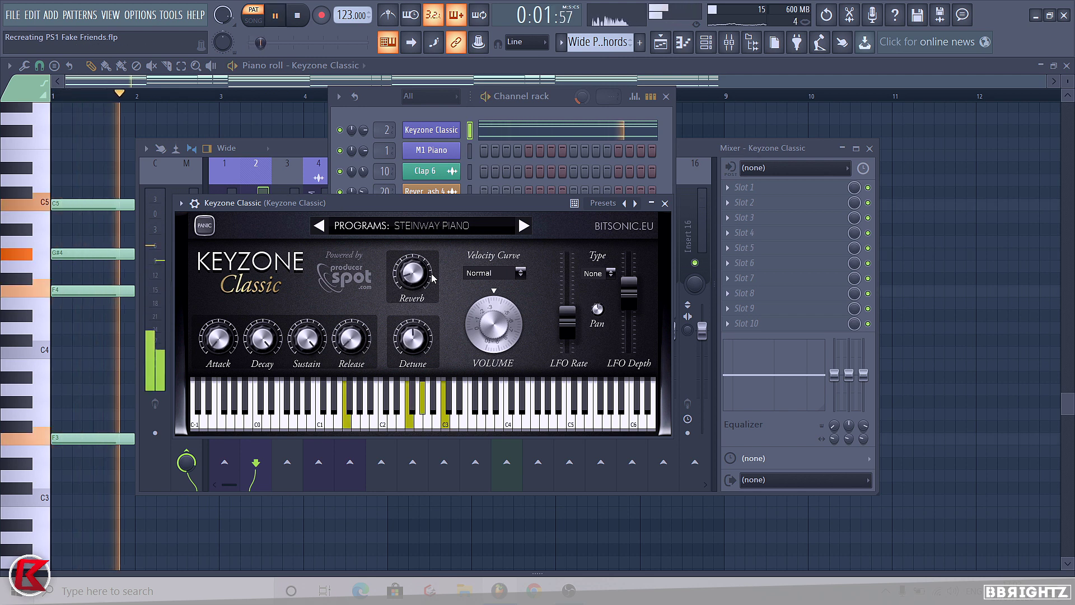
pyautogui.click(664, 203)
pyautogui.click(263, 262)
pyautogui.moveTo(263, 331); pyautogui.dragTo(263, 348)
# Add Fruity Parametric EQ 2 to slot 1 of the Keyzone Classic track, cutting the low end and slightly lowering band 3.
pyautogui.click(749, 188)
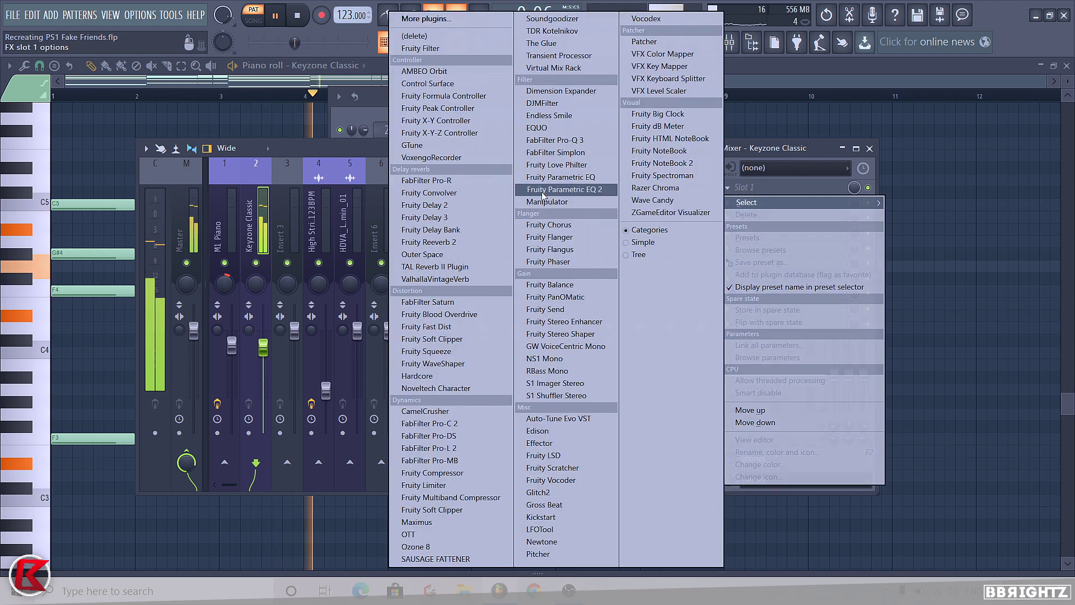
pyautogui.click(564, 189)
pyautogui.moveTo(179, 336); pyautogui.dragTo(207, 336)
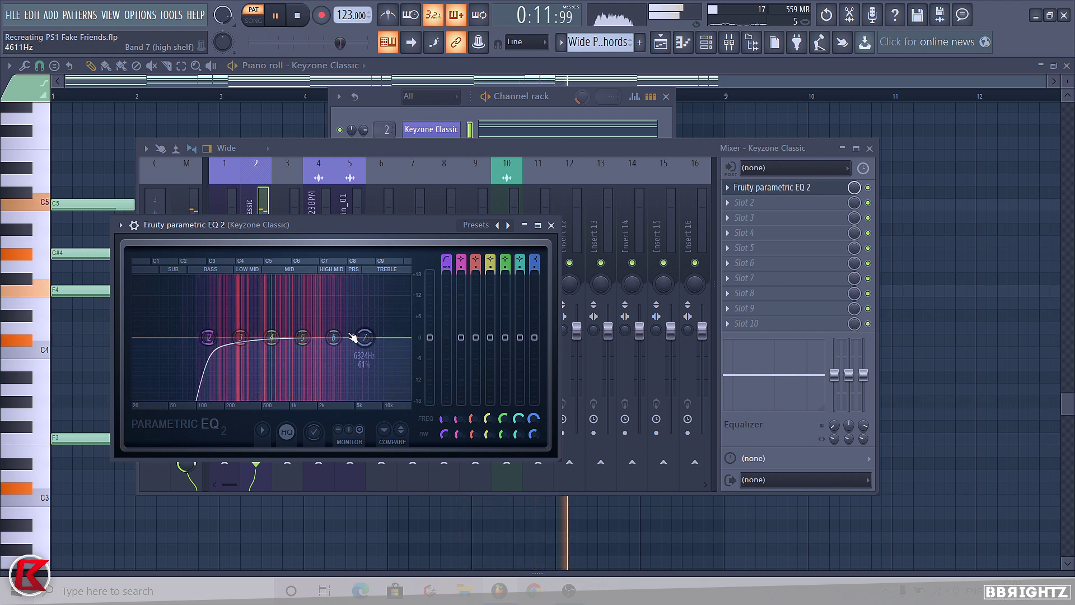
pyautogui.moveTo(240, 337); pyautogui.dragTo(240, 339)
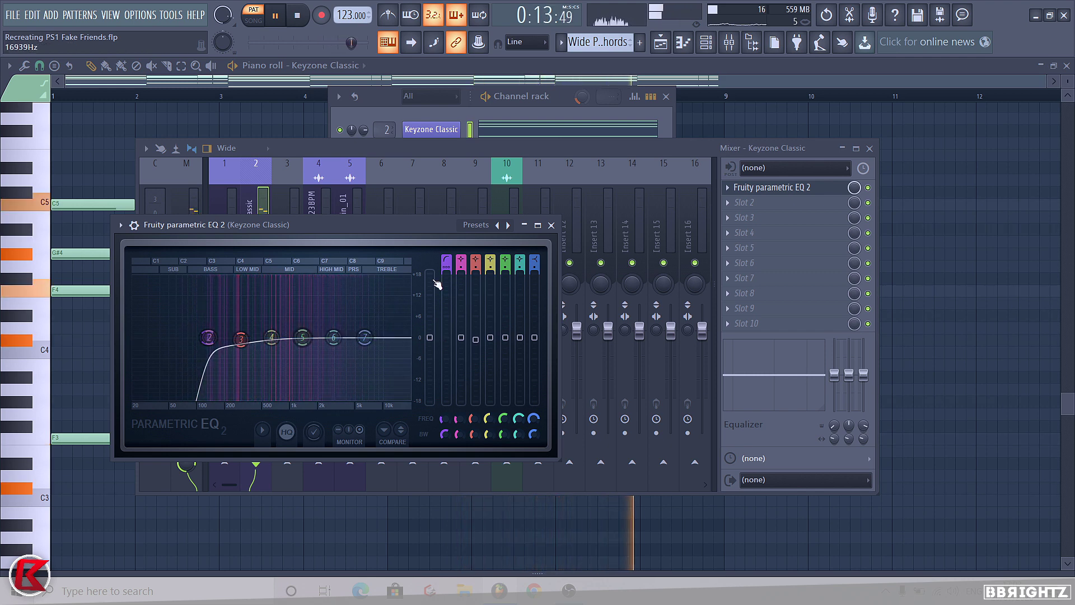
pyautogui.click(551, 225)
pyautogui.press('space')
# Add OTT to slot 3 of the Keyzone Classic track with 19% depth and a reduced low band, then play the chords.
pyautogui.click(744, 220)
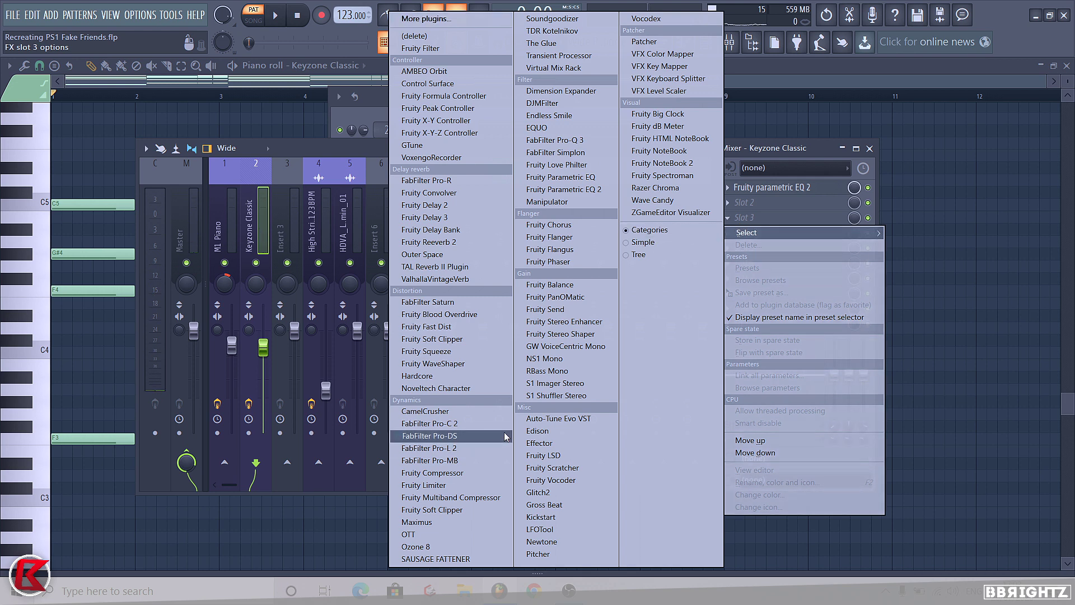
pyautogui.click(411, 534)
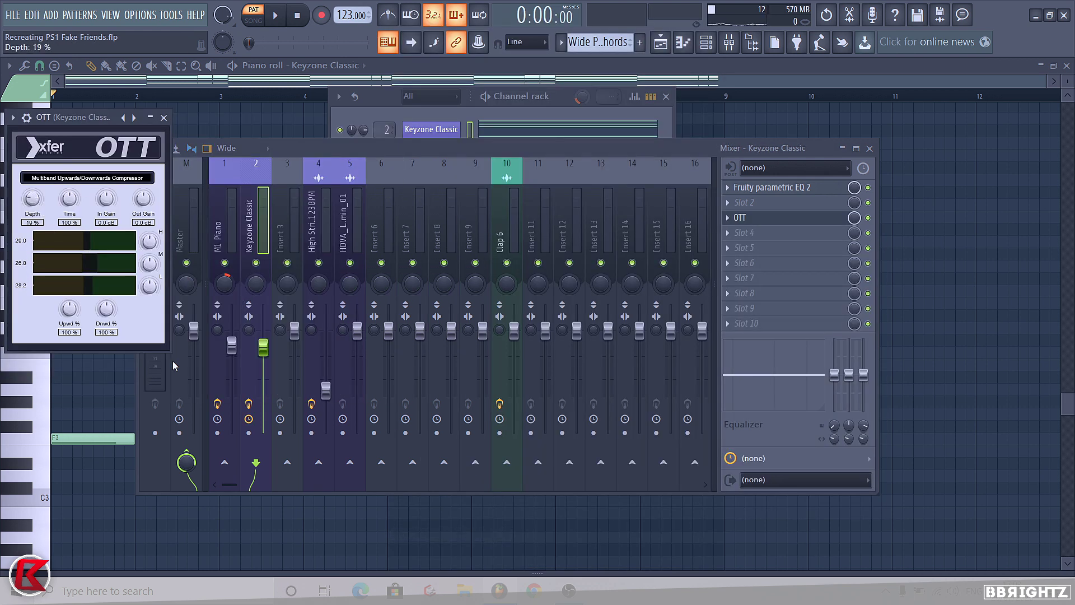
pyautogui.moveTo(149, 287); pyautogui.dragTo(140, 313)
pyautogui.press('space')
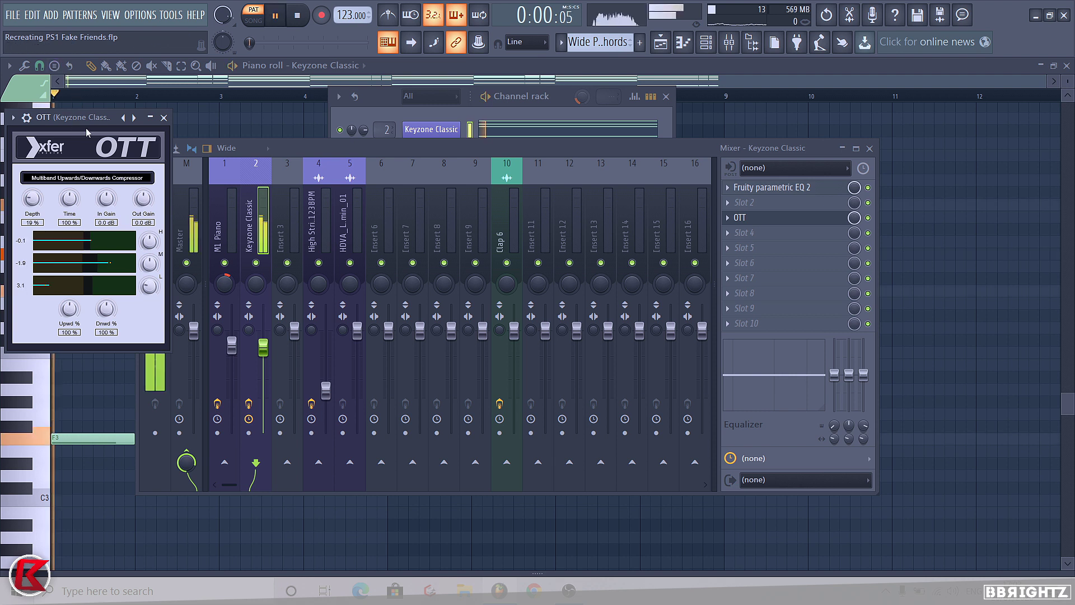
pyautogui.click(164, 119)
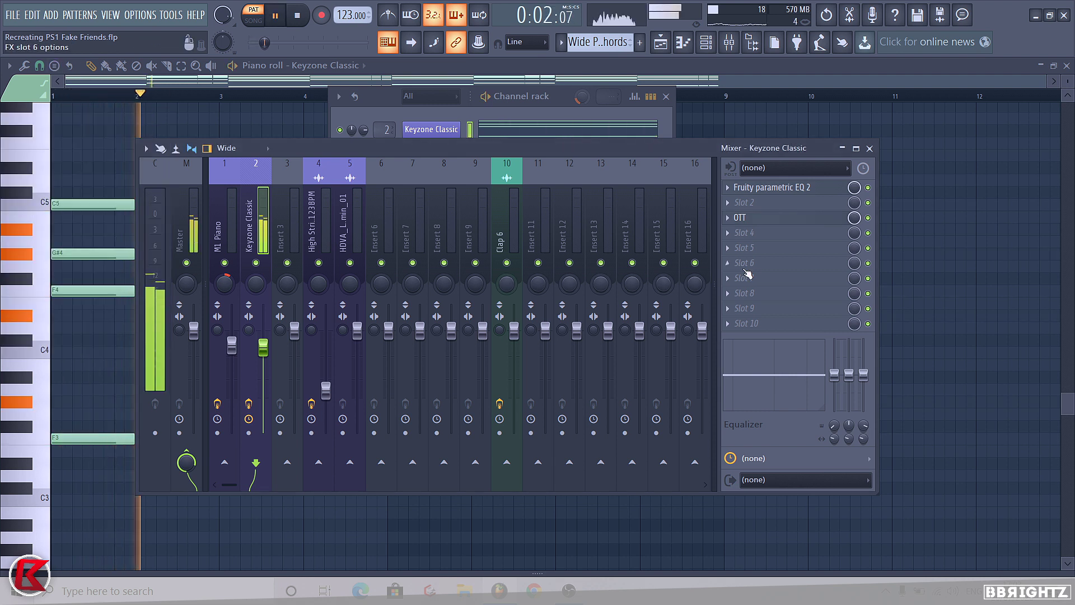
# Add S1 Imager Stereo to slot 5 of the Keyzone Classic track and set its width to 1.80 and gain to -1.0 during playback.
pyautogui.click(743, 254)
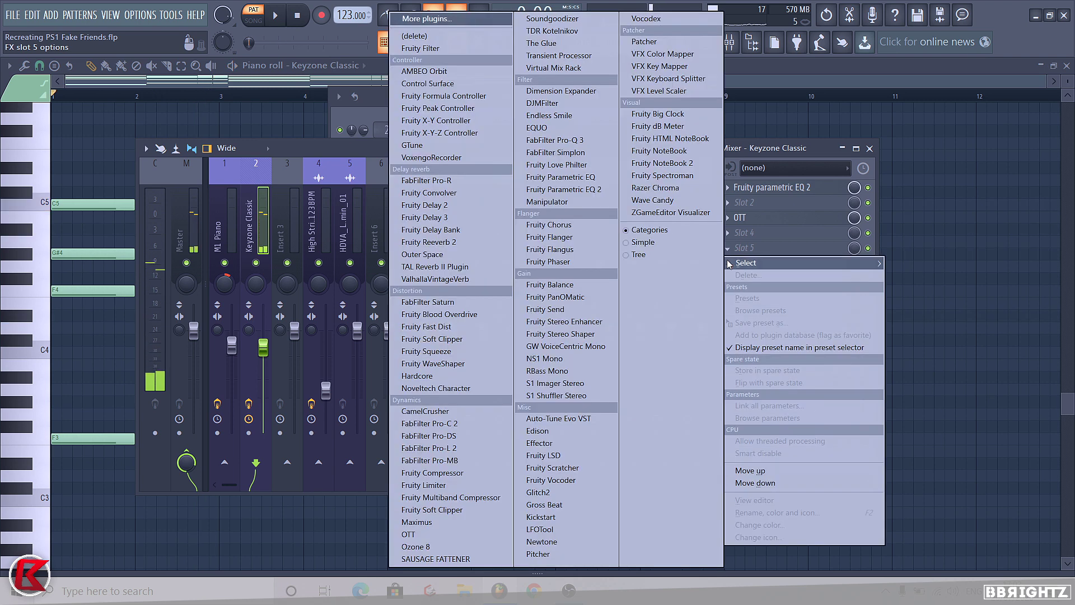
pyautogui.click(507, 448)
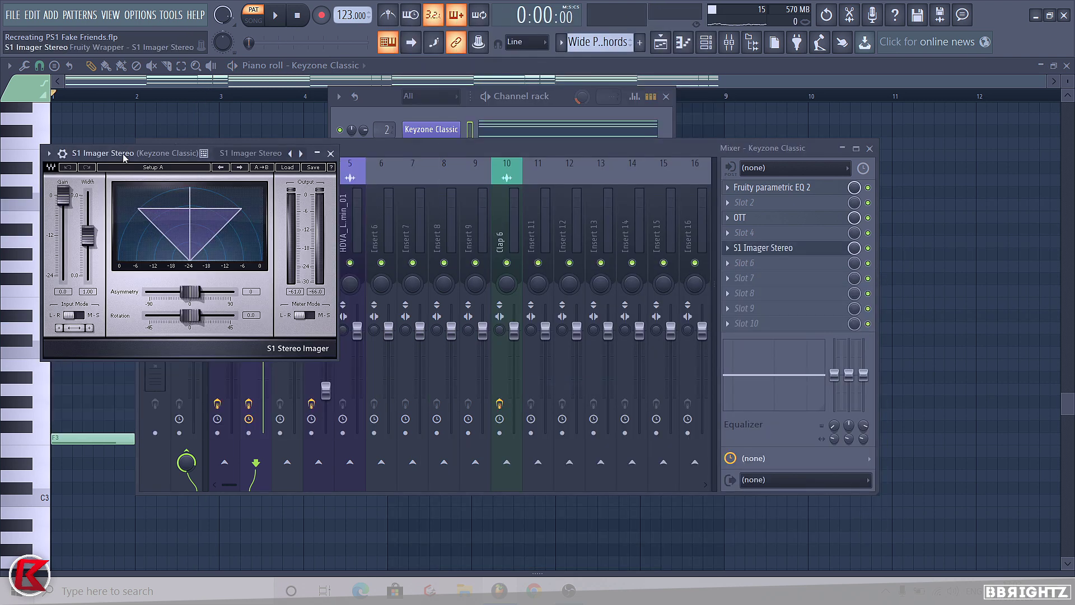
pyautogui.press('space')
pyautogui.moveTo(88, 235); pyautogui.dragTo(88, 217)
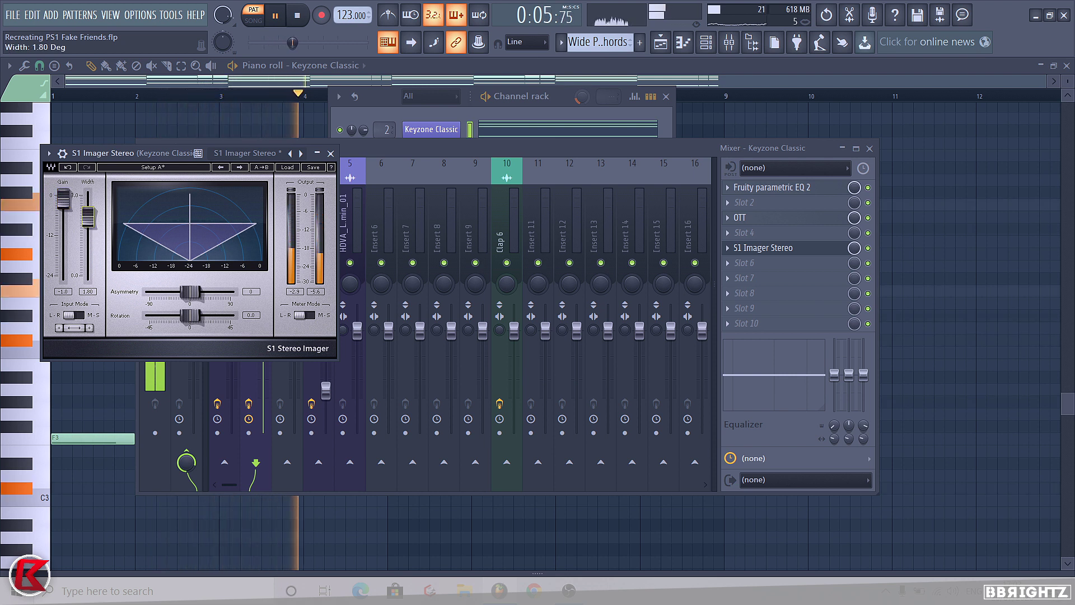
# Fine-tune S1 Imager Stereo to gain -1.2 and width 1.78 while replaying the chords, and close the plugin.
pyautogui.press('space')
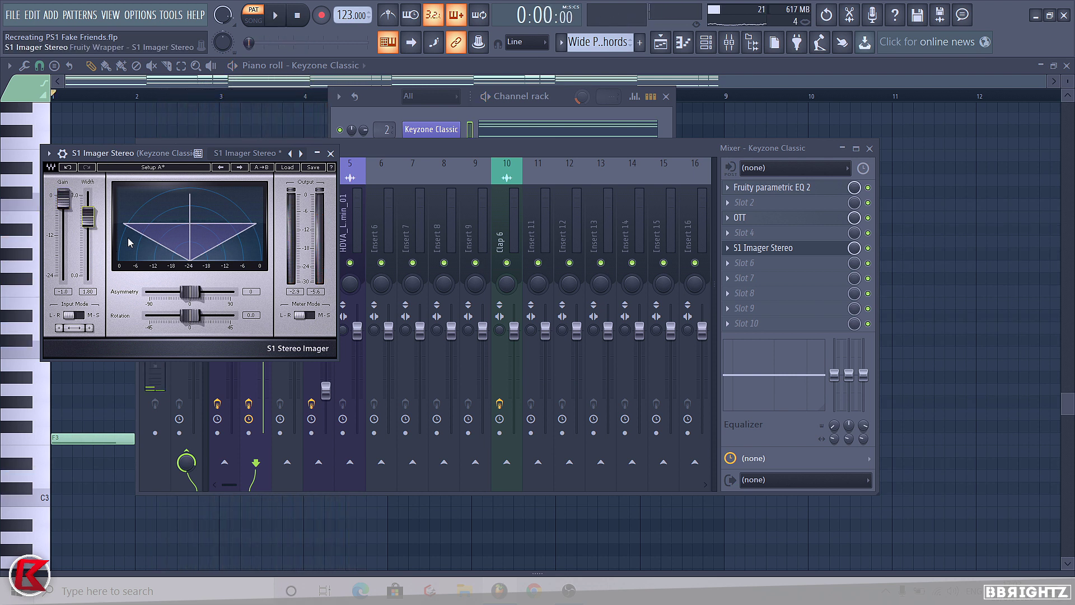
pyautogui.moveTo(87, 216); pyautogui.dragTo(86, 215)
pyautogui.press('space')
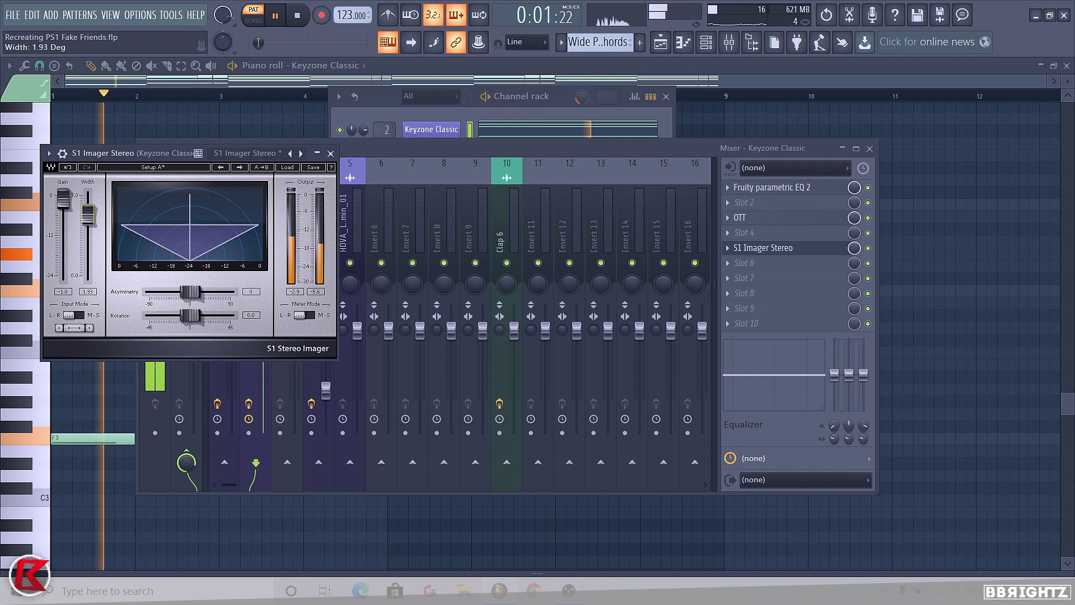
pyautogui.press('space')
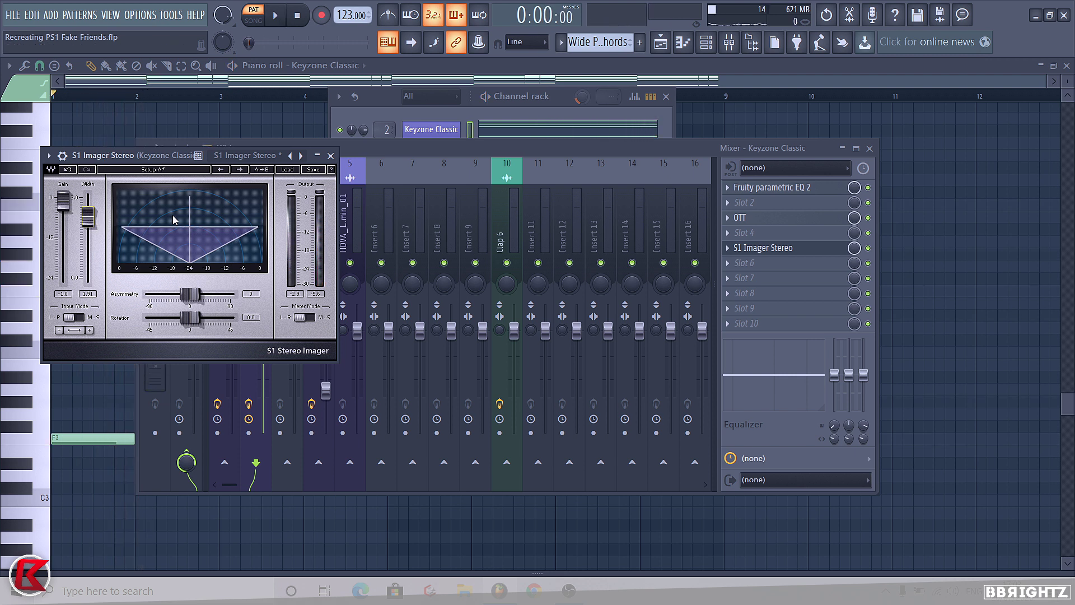
pyautogui.moveTo(89, 222); pyautogui.dragTo(60, 203)
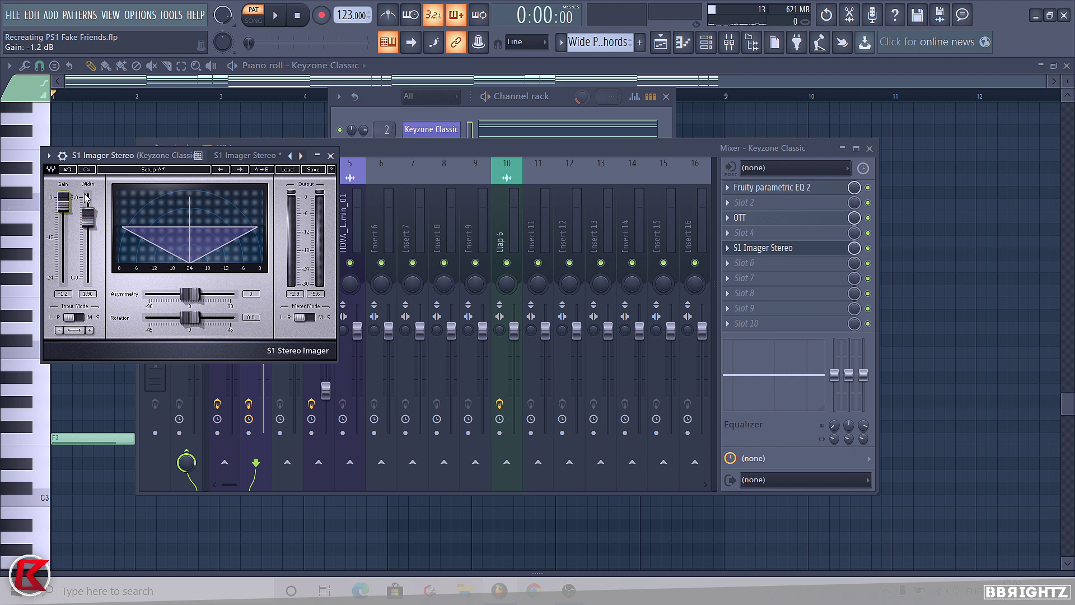
pyautogui.moveTo(86, 199); pyautogui.dragTo(87, 204)
pyautogui.press('space')
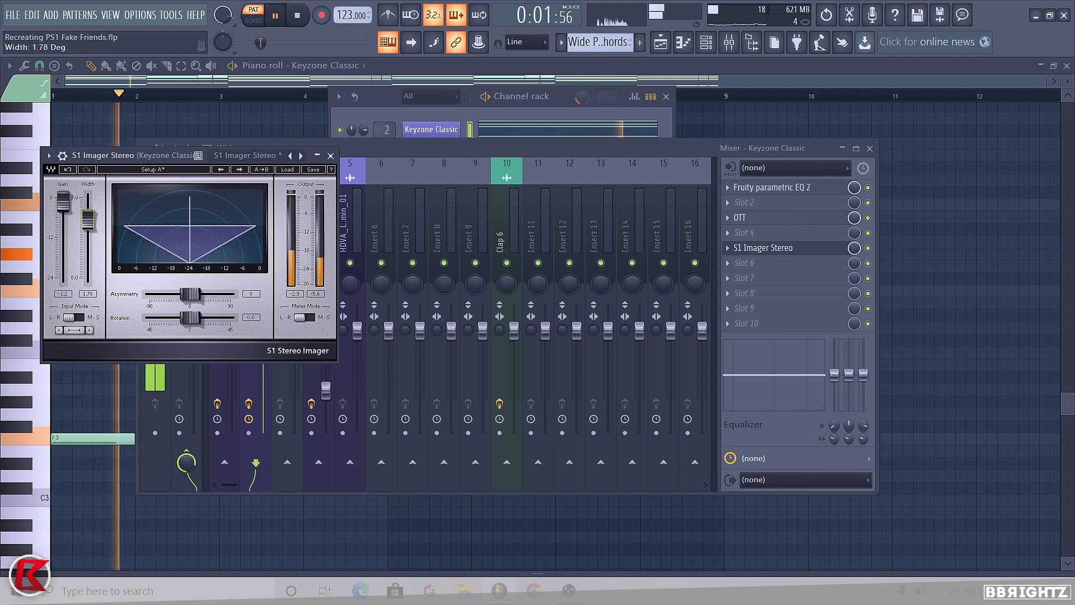
pyautogui.click(331, 156)
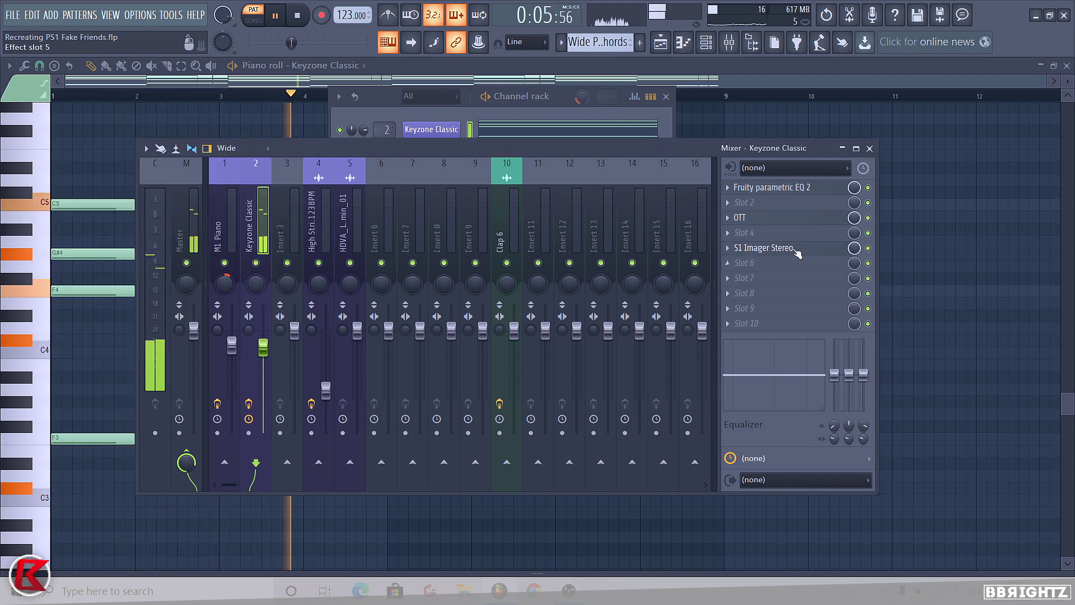
pyautogui.press('space')
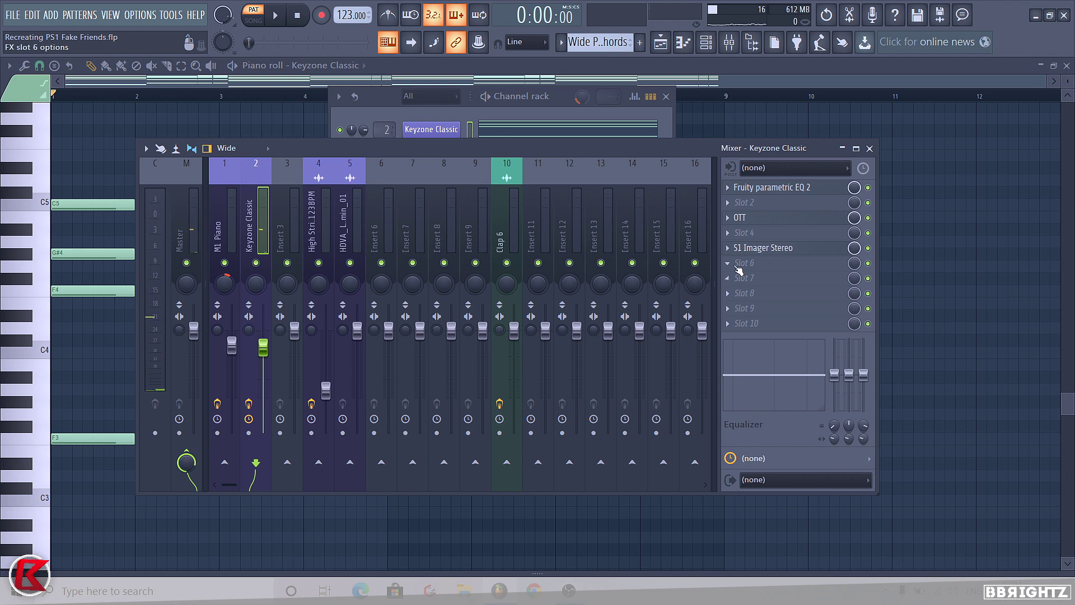
# Add Fruity Delay 2 to slot 6 of the Keyzone Classic track, with ping-pong feedback, altered input pan and 44% input volume.
pyautogui.click(739, 271)
pyautogui.click(431, 205)
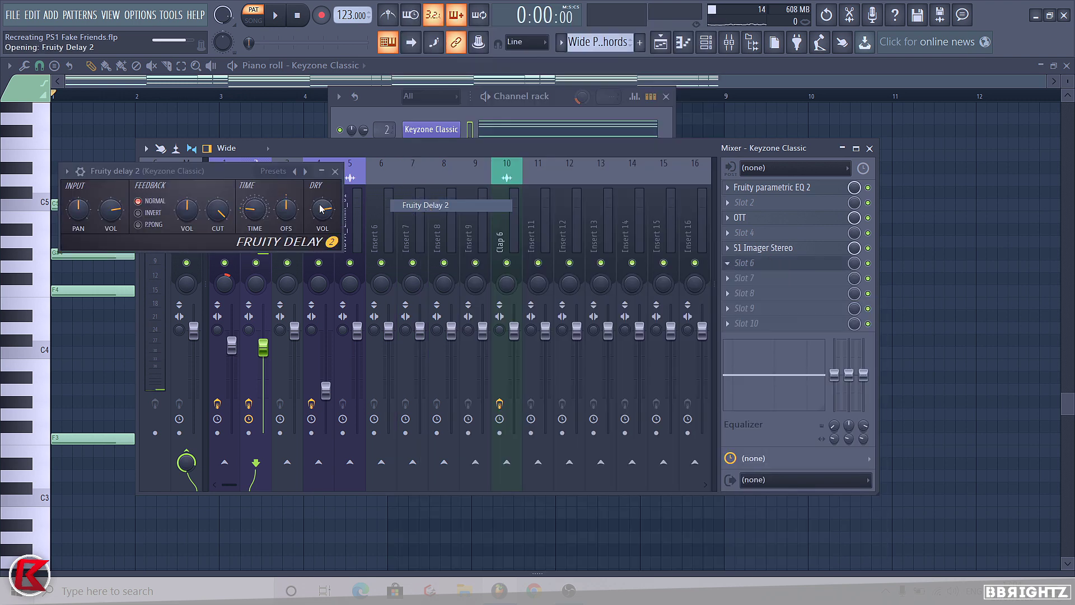
pyautogui.click(138, 225)
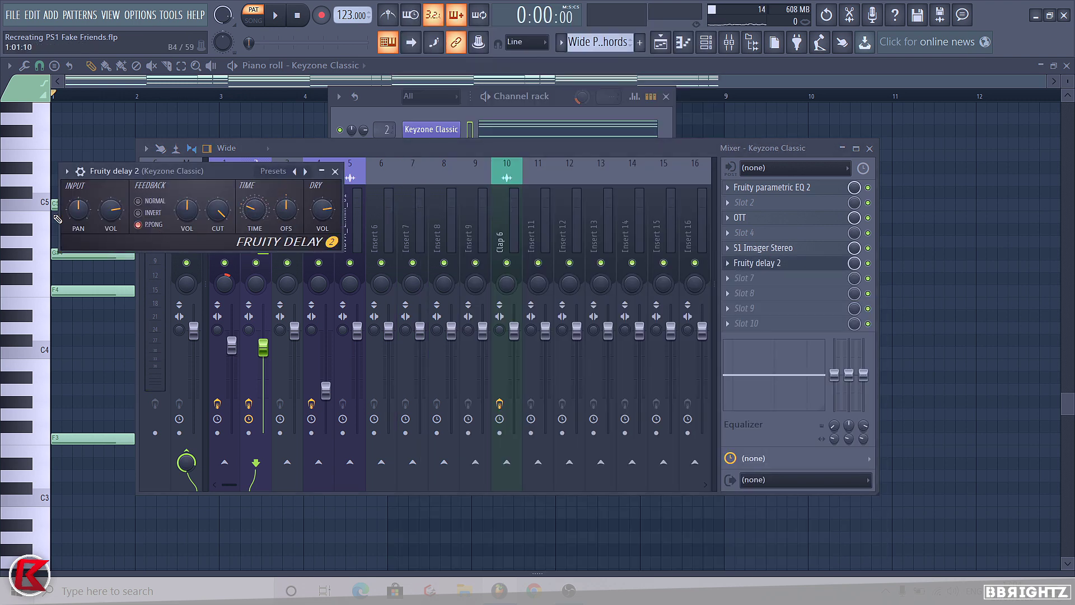
pyautogui.moveTo(78, 210); pyautogui.dragTo(102, 247)
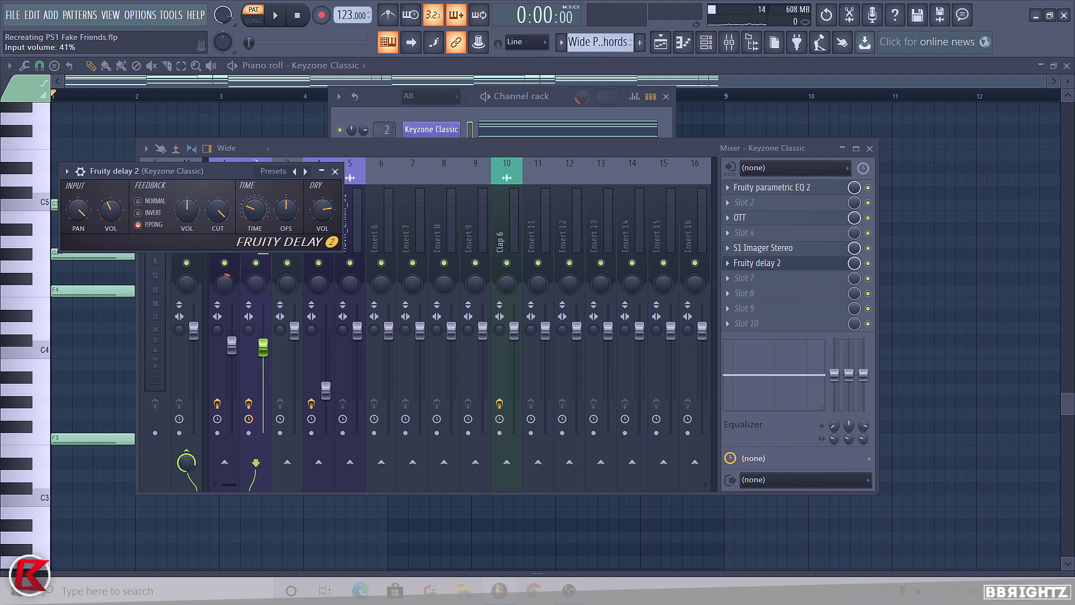
pyautogui.press('space')
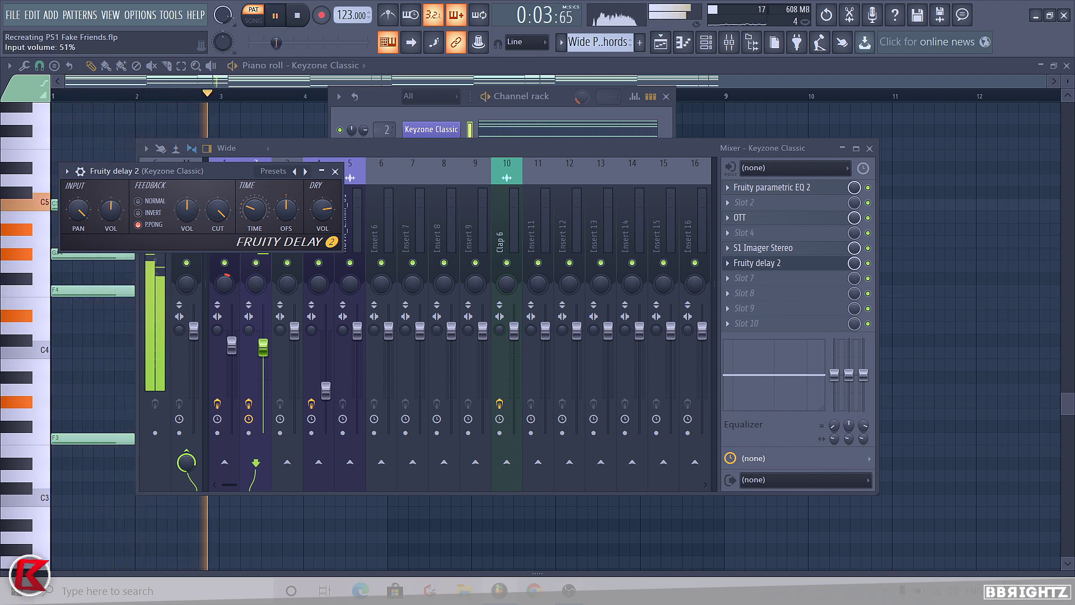
pyautogui.moveTo(112, 209); pyautogui.dragTo(112, 220)
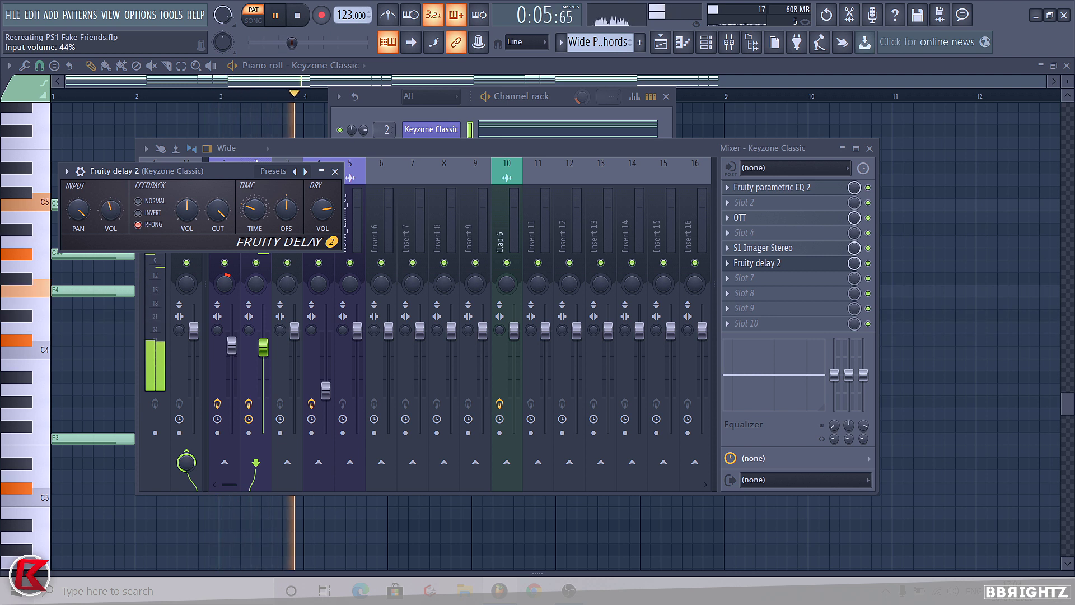
pyautogui.click(335, 171)
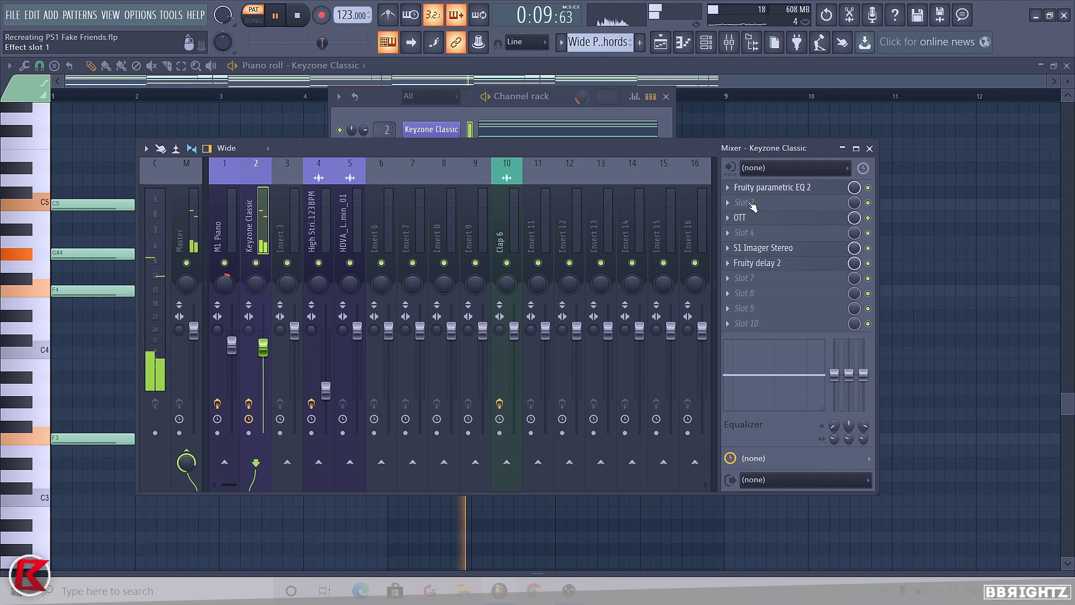
# Stop playback and reorder the effects so OTT, S1 Imager and Fruity Delay 2 fill slots 1-3, with the EQ in slot 5.
pyautogui.press('space')
pyautogui.moveTo(753, 187)
pyautogui.mouseDown()
pyautogui.moveTo(756, 268)
pyautogui.moveTo(753, 203)
pyautogui.mouseUp()
pyautogui.moveTo(752, 247); pyautogui.dragTo(757, 223)
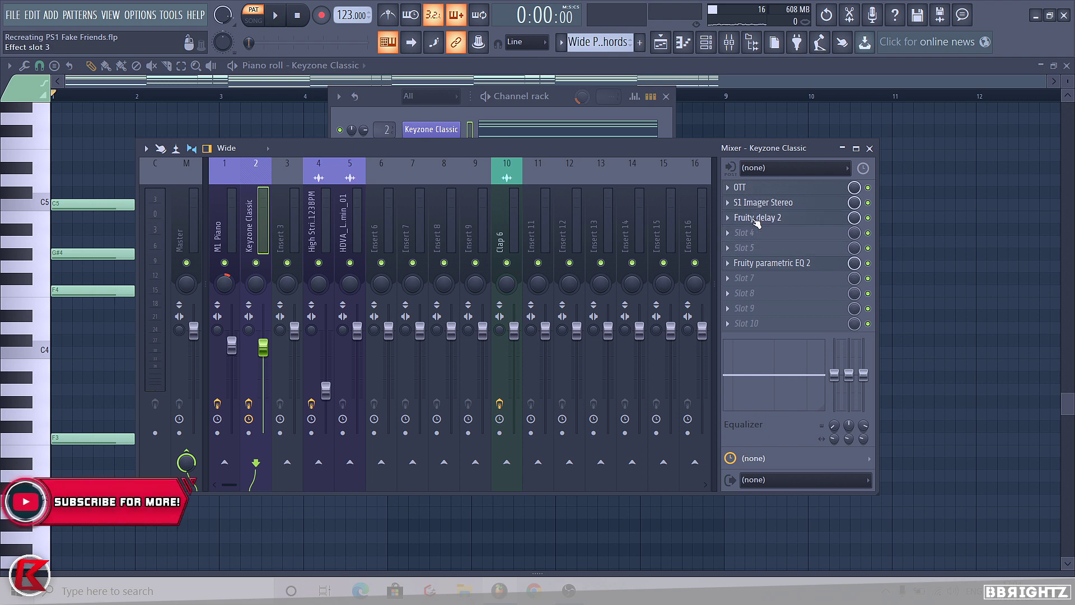
pyautogui.moveTo(767, 263); pyautogui.dragTo(767, 249)
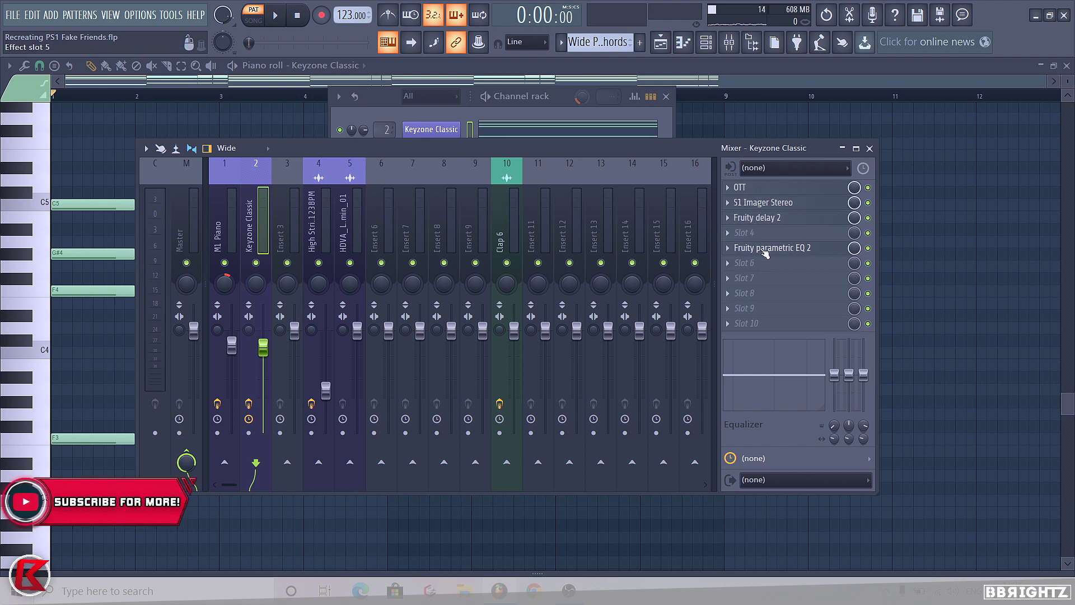
# In Fruity Parametric EQ 2, boost band 7, lower bands 3 and 6, and set band 4 to -1.8 dB at 599 Hz with 9% width.
pyautogui.click(767, 248)
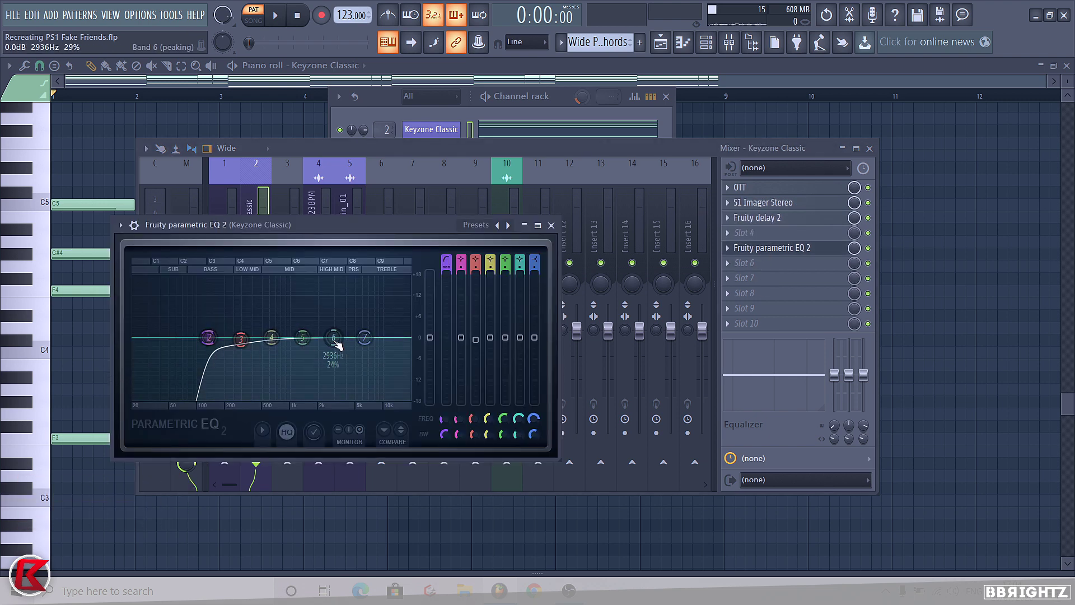
pyautogui.moveTo(365, 337); pyautogui.dragTo(330, 343)
pyautogui.press('space')
pyautogui.moveTo(241, 339); pyautogui.dragTo(270, 344)
pyautogui.press('space')
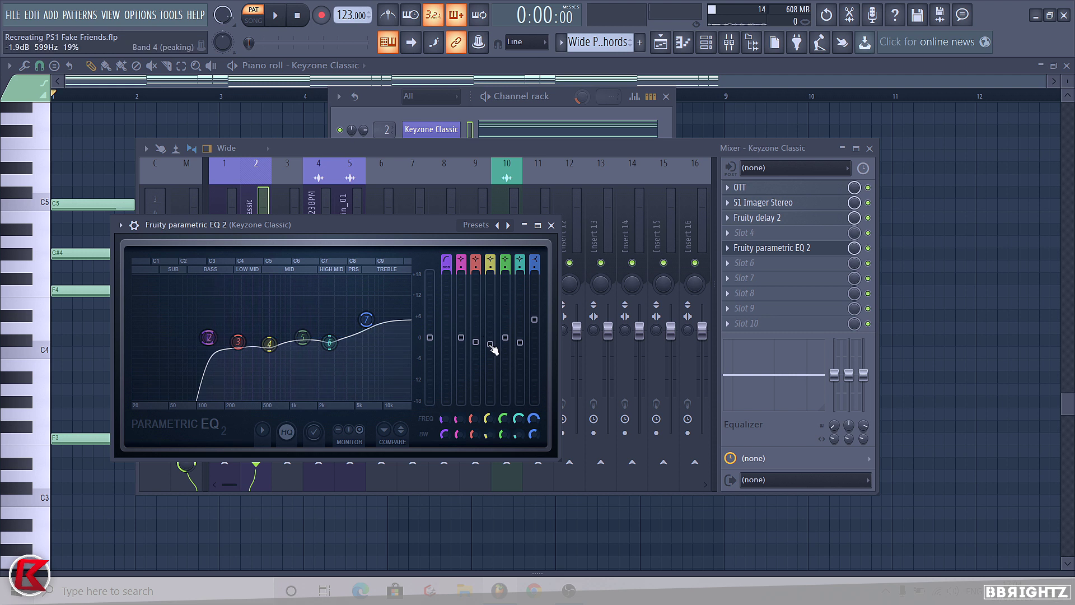
pyautogui.moveTo(491, 344); pyautogui.dragTo(491, 338)
pyautogui.press('space')
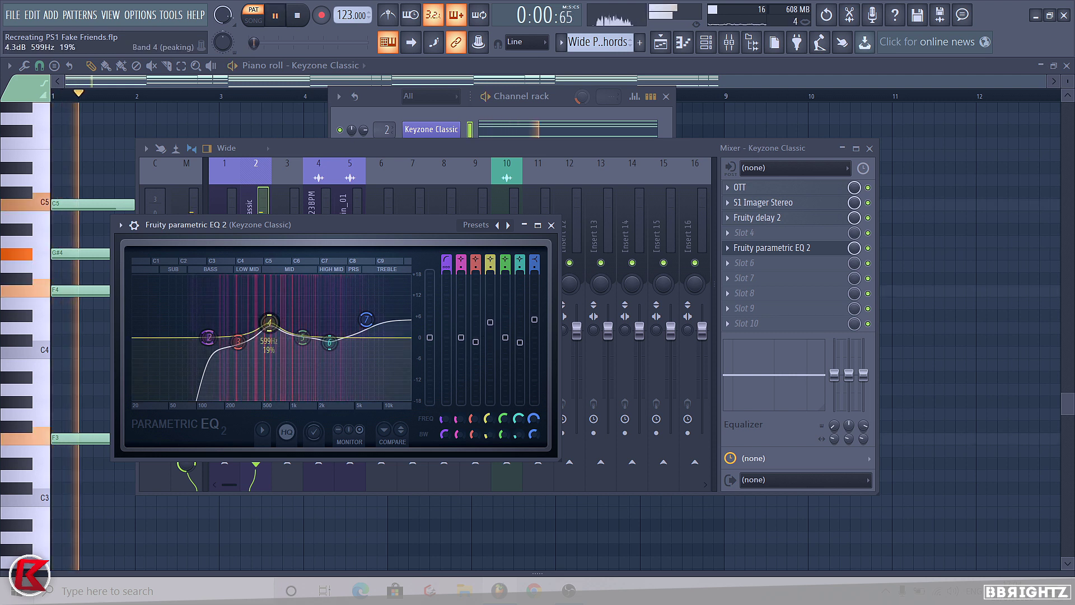
pyautogui.moveTo(270, 338); pyautogui.dragTo(269, 344)
pyautogui.press('space')
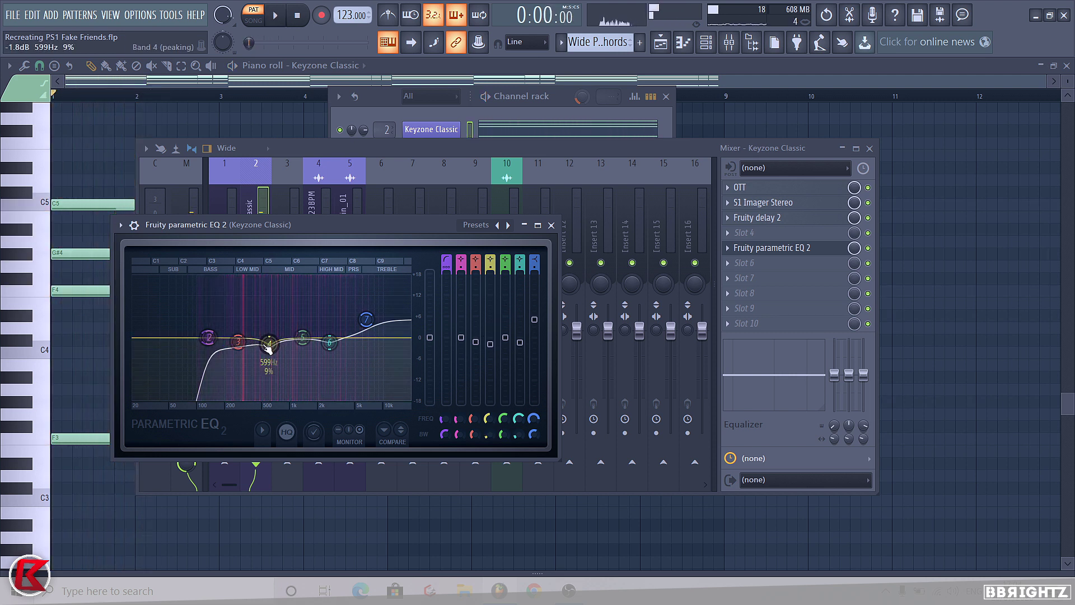
pyautogui.click(552, 225)
# Place the Wide Piano Chords pattern on playlist Track 3 at bar 5 and set the song position there.
pyautogui.press('F5')
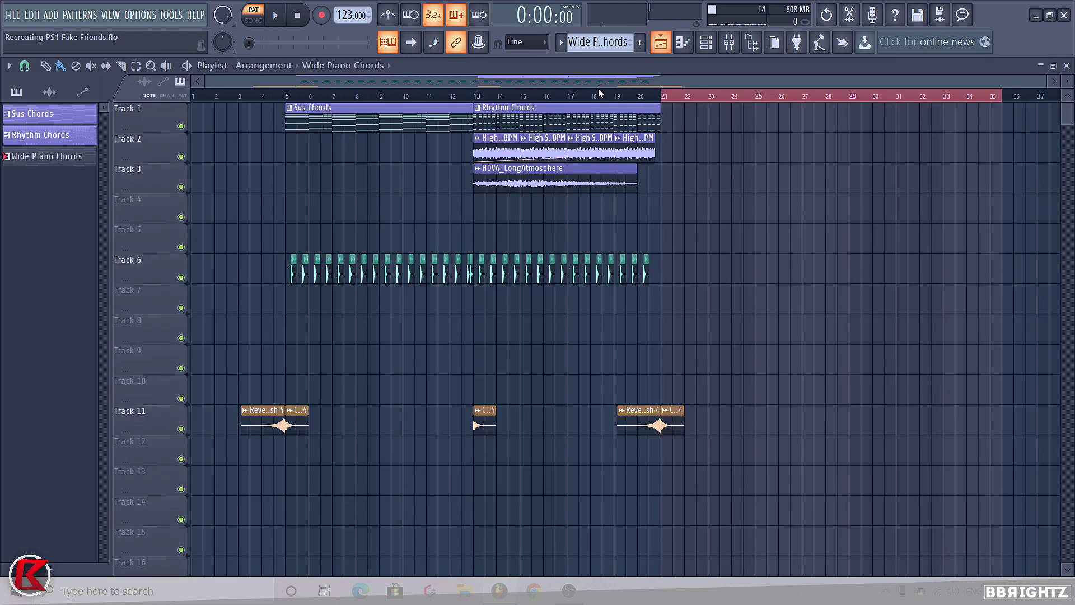
pyautogui.click(289, 190)
pyautogui.click(286, 100)
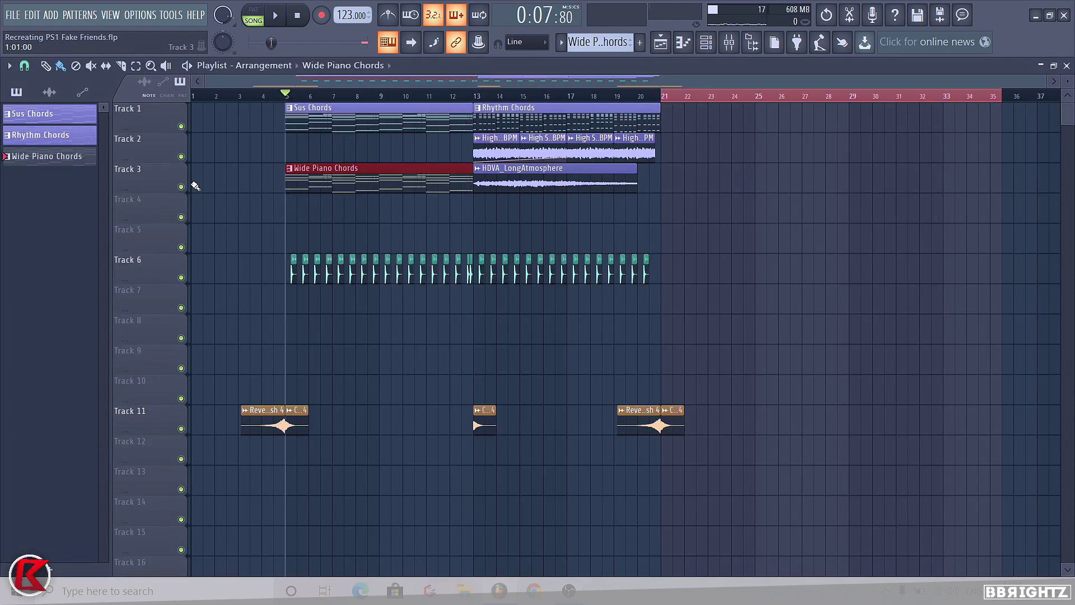
# Play the song while muting and unmuting Keyzone Classic in the mixer, and lower its fader slightly.
pyautogui.press('space')
pyautogui.press('F9')
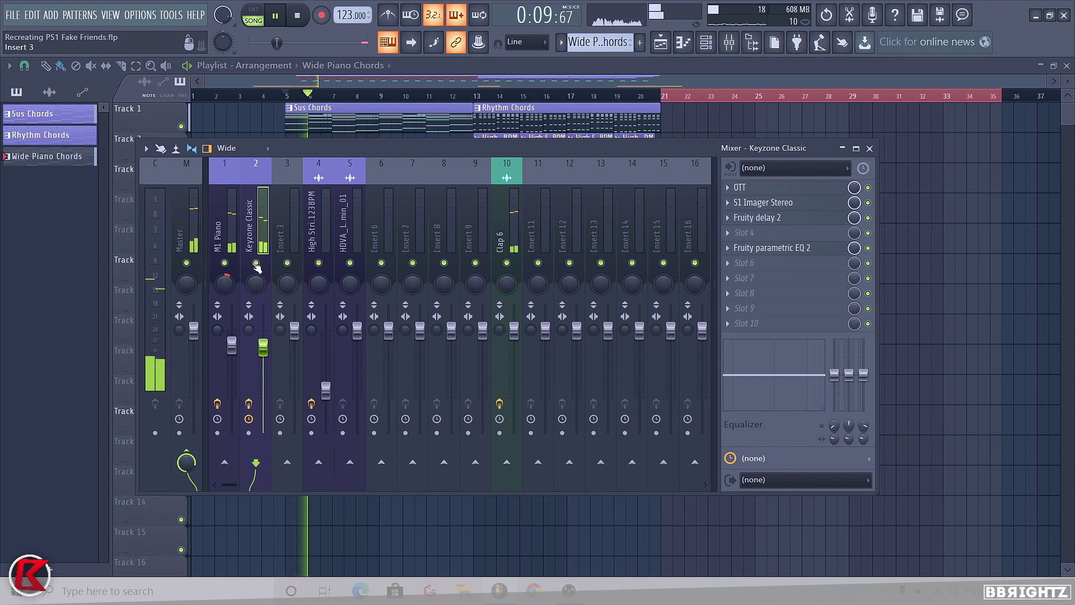
pyautogui.click(256, 263)
pyautogui.moveTo(263, 347); pyautogui.dragTo(263, 352)
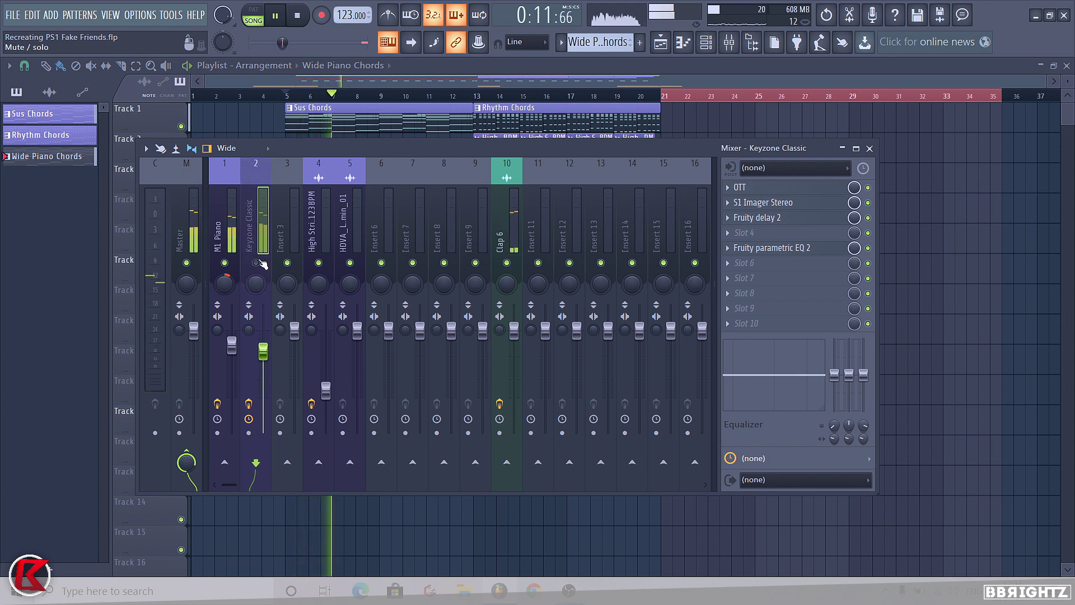
pyautogui.click(256, 263)
pyautogui.press('space')
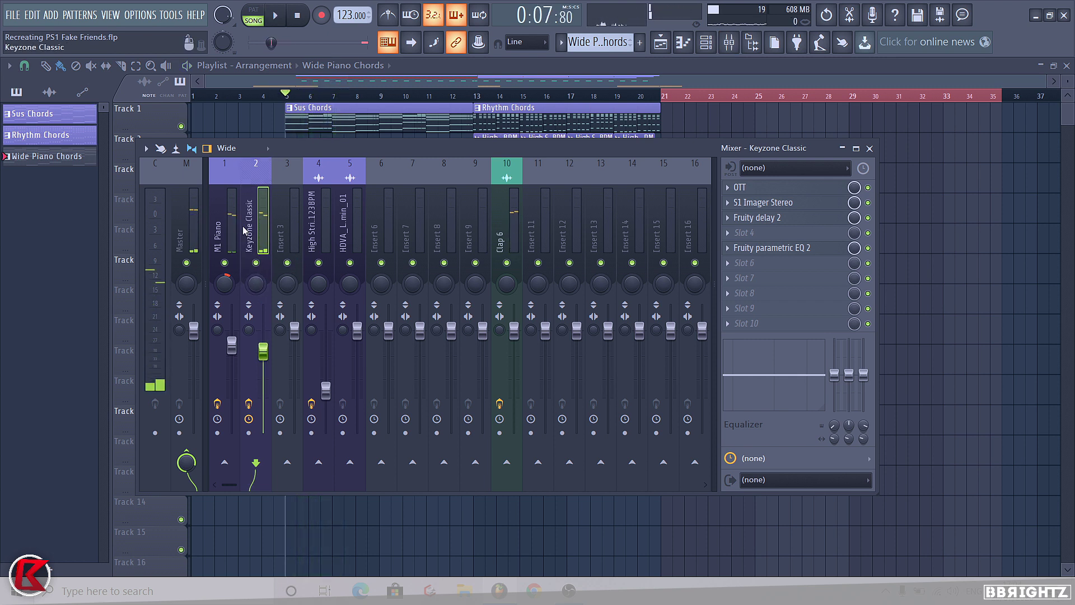
# Check the effect chain of the M1 Piano mixer track, then mute the clap on playlist Track 6.
pyautogui.click(229, 231)
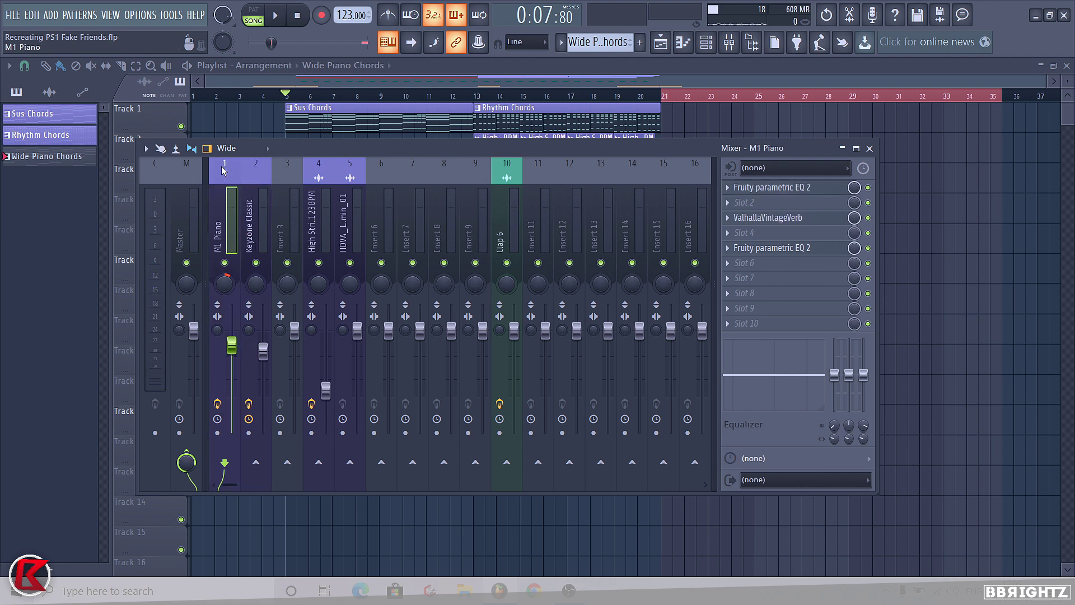
pyautogui.press('F9')
pyautogui.click(181, 277)
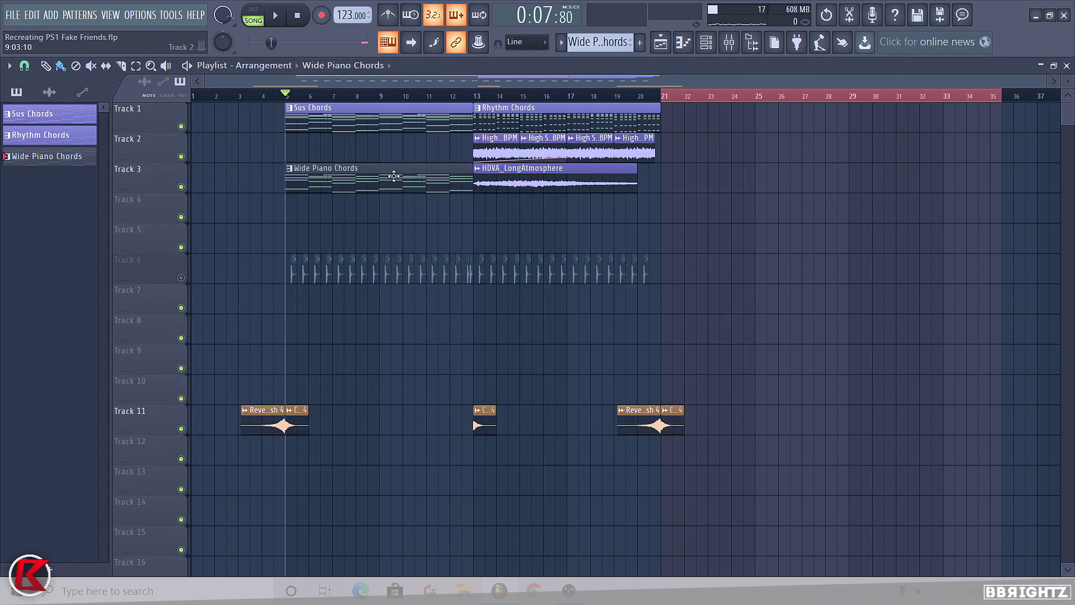
# Lower the Keyzone Classic fader further during song playback, toggling its mute to compare the mix with and without it.
pyautogui.click(707, 43)
pyautogui.press('F9')
pyautogui.press('space')
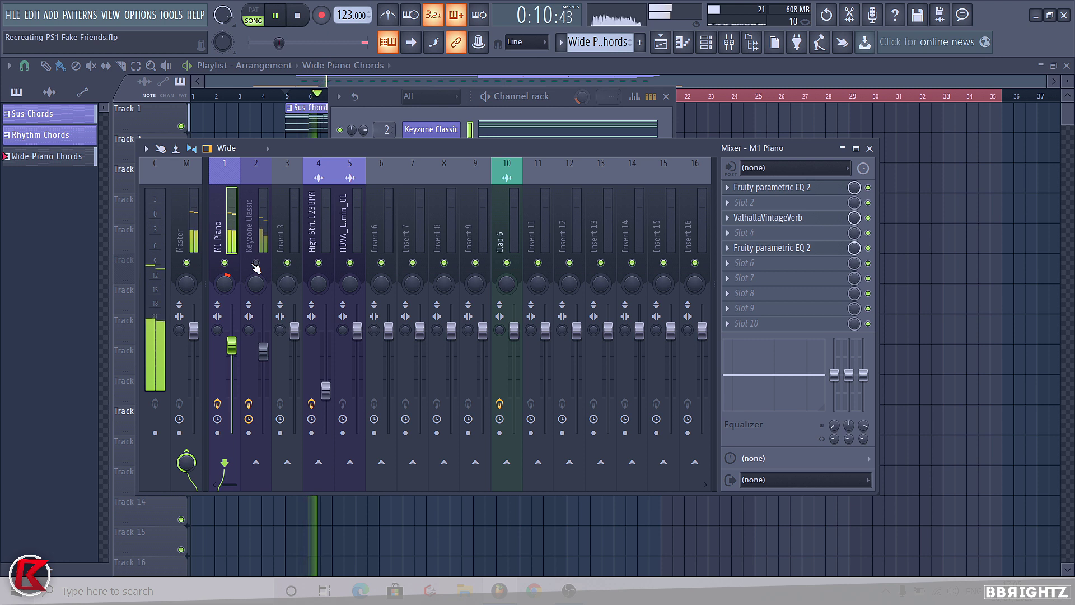
pyautogui.click(256, 263)
pyautogui.moveTo(264, 351); pyautogui.dragTo(263, 364)
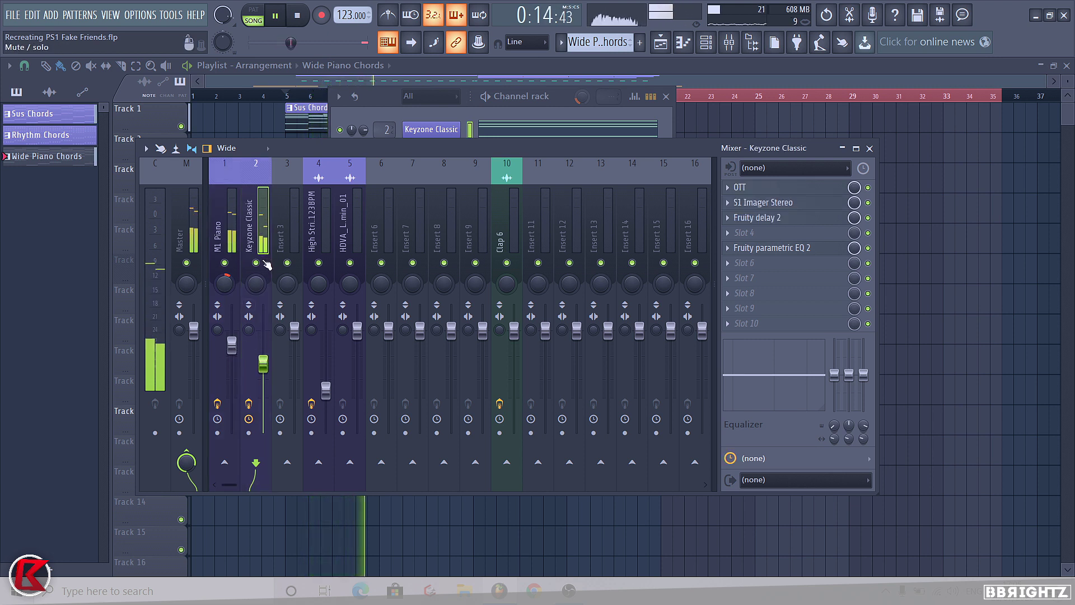
pyautogui.click(258, 264)
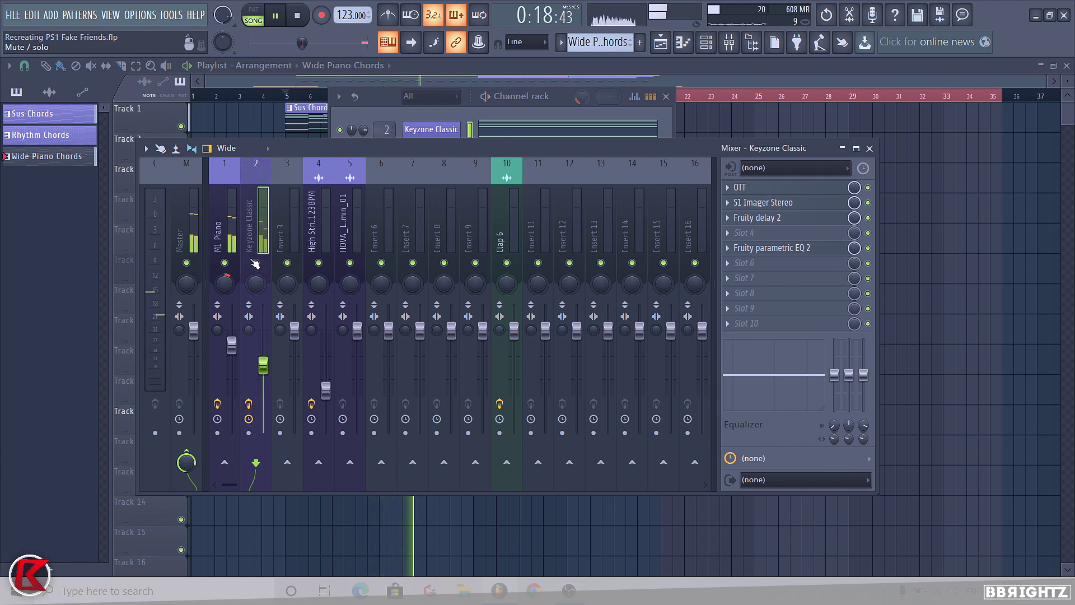
pyautogui.click(256, 263)
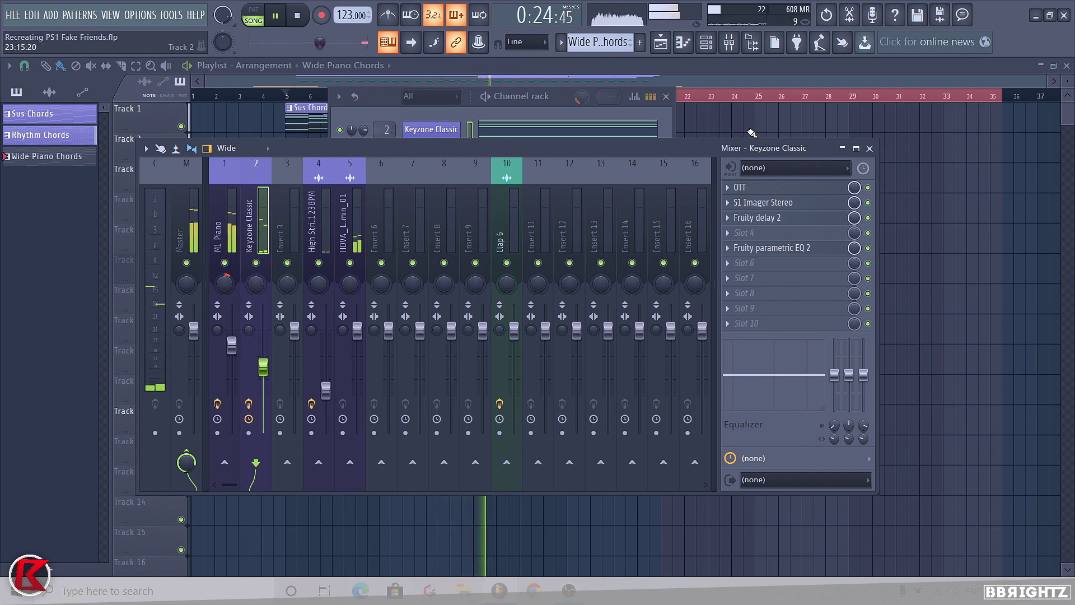
pyautogui.press('space')
# Rearrange the playlist with Wide Piano Chords on Track 2, the High Strings clips on Track 3 and HDVA_LongAtmosphere on Track 4.
pyautogui.rightClick(751, 112)
pyautogui.moveTo(730, 143); pyautogui.dragTo(333, 200)
pyautogui.hotkey('shift', 'Down')
pyautogui.hotkey('shift', 'Up')
pyautogui.hotkey('shift', 'Up')
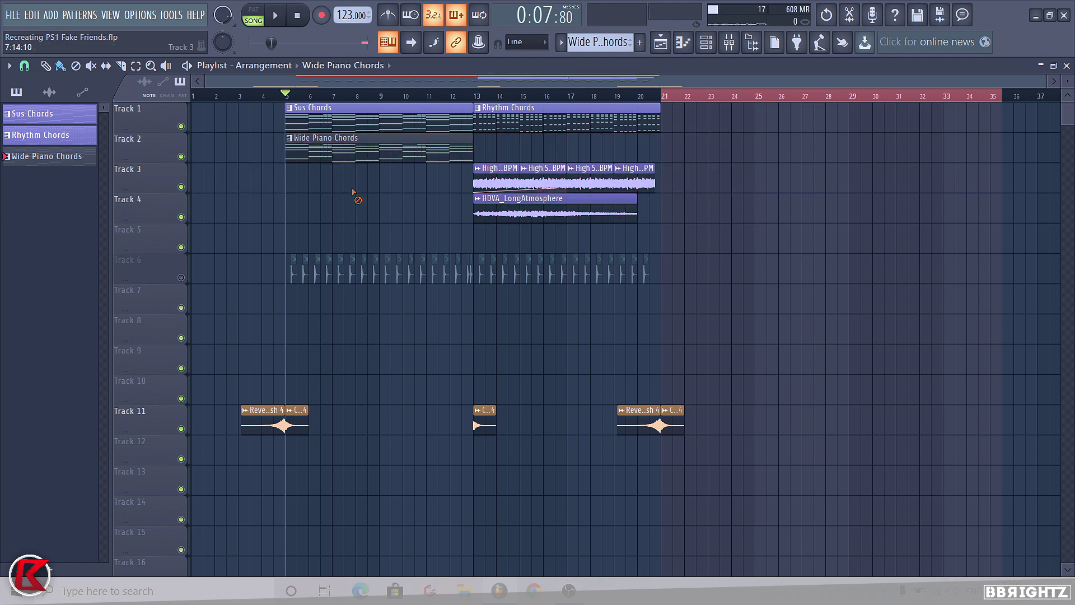
# Create a new pattern named Wide Rhythm Chords and place it on Track 2 from bar 13 to bar 21.
pyautogui.scroll(-1, 601, 47)
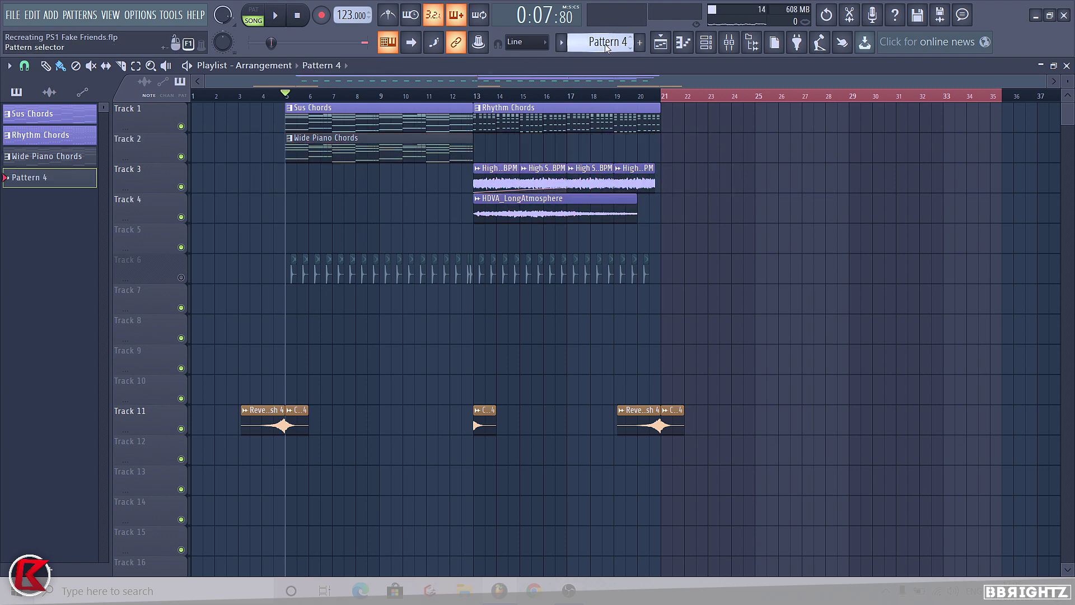
pyautogui.click(604, 47)
pyautogui.click(753, 109)
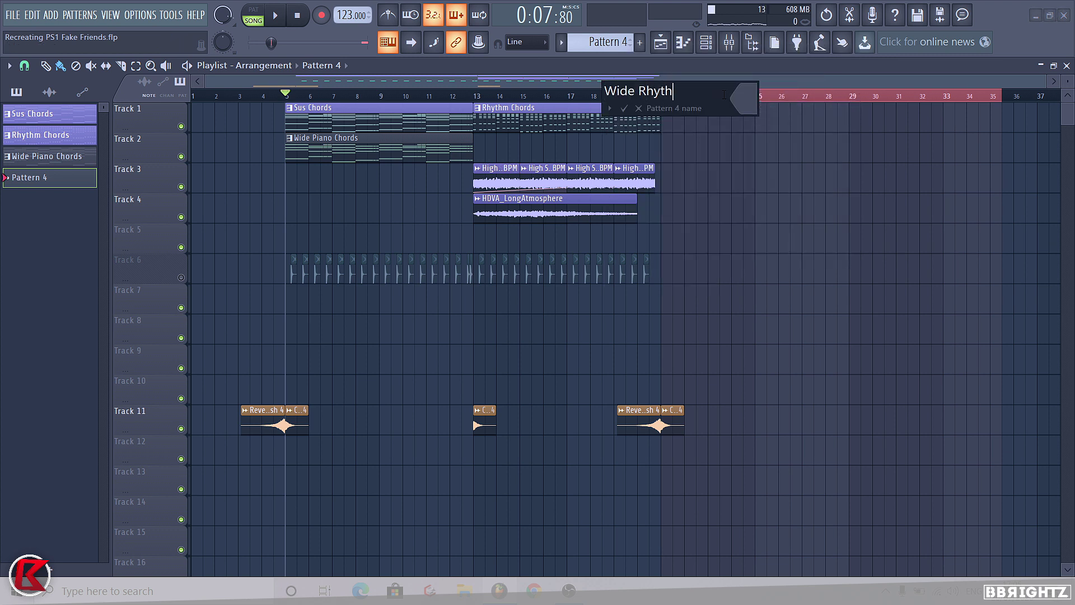
pyautogui.press('Return')
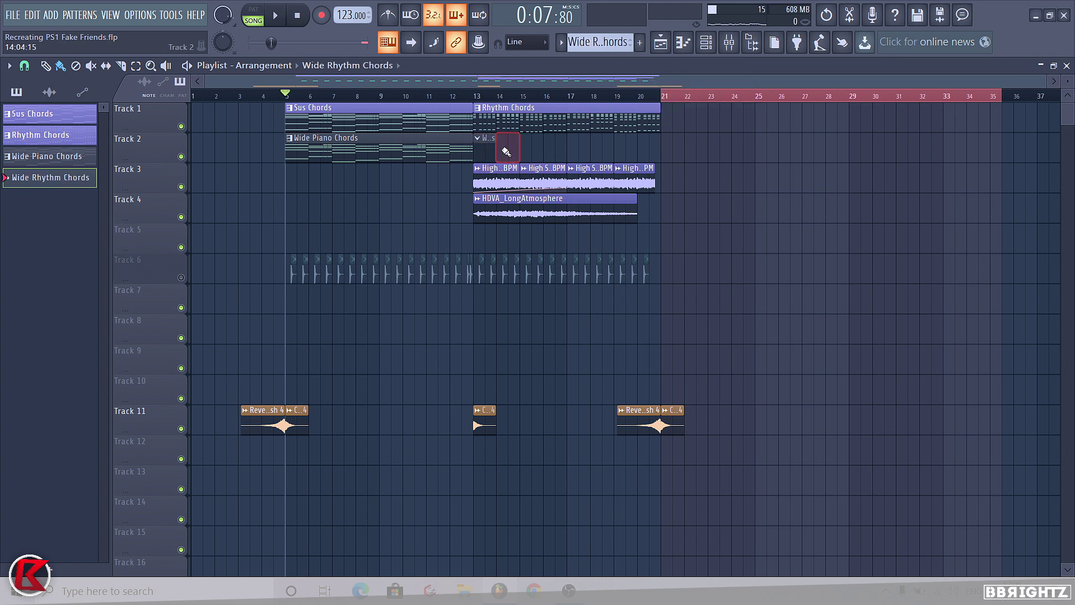
pyautogui.doubleClick(492, 148)
pyautogui.click(714, 262)
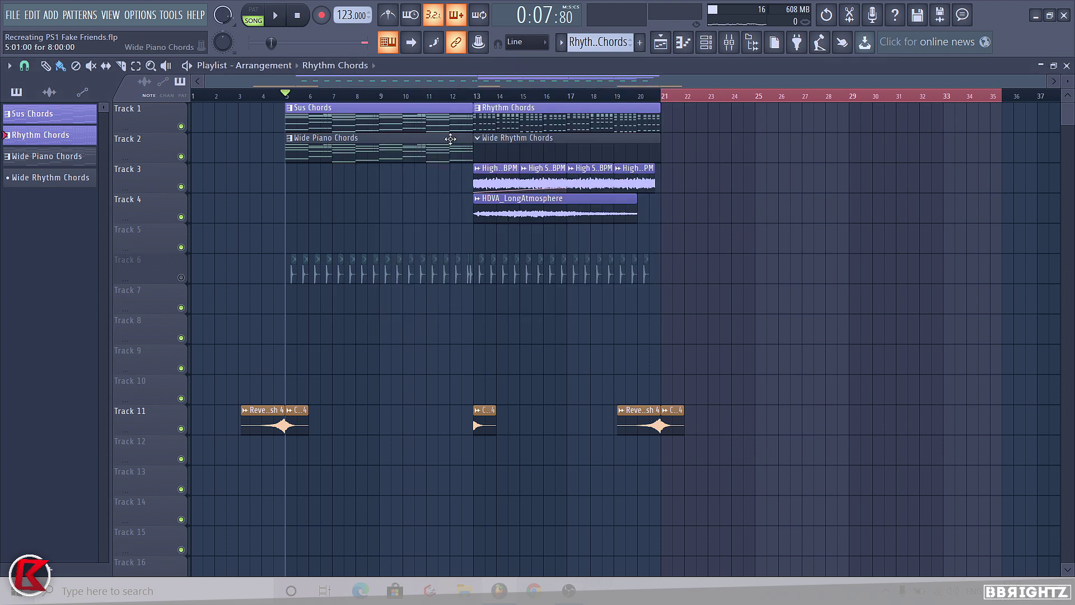
# Copy the rhythm chord notes to the Keyzone Classic channel of Wide Rhythm Chords, placing that channel below M1 Piano.
pyautogui.click(516, 141)
pyautogui.click(716, 41)
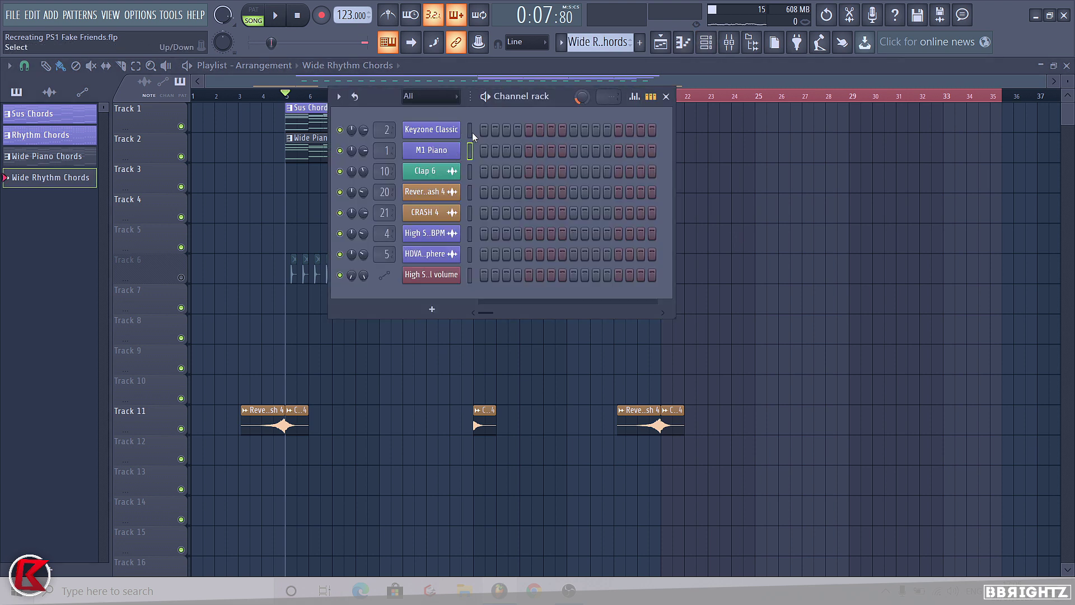
pyautogui.press('space')
pyautogui.moveTo(439, 135); pyautogui.dragTo(423, 156)
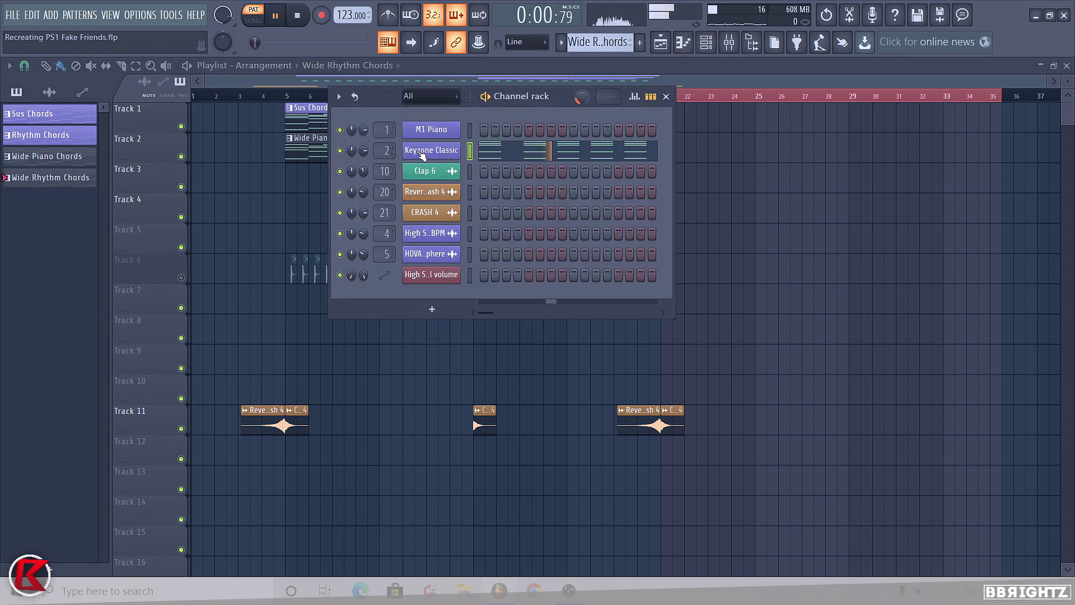
# Delete the low bass notes, including the G2 row, from the Keyzone Classic notes in Wide Rhythm Chords.
pyautogui.click(537, 150)
pyautogui.moveTo(880, 518)
pyautogui.mouseDown()
pyautogui.moveTo(33, 449)
pyautogui.moveTo(6, 374)
pyautogui.mouseUp()
pyautogui.press('Delete')
pyautogui.rightClick(139, 366)
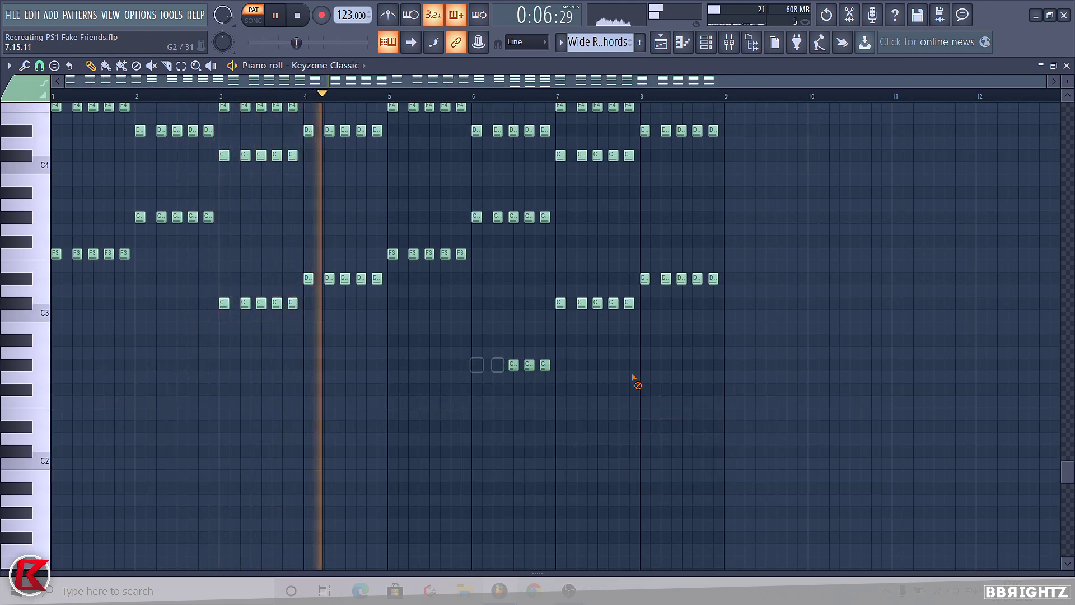
pyautogui.rightClick(513, 365)
pyautogui.rightClick(529, 364)
pyautogui.rightClick(545, 365)
pyautogui.click(660, 42)
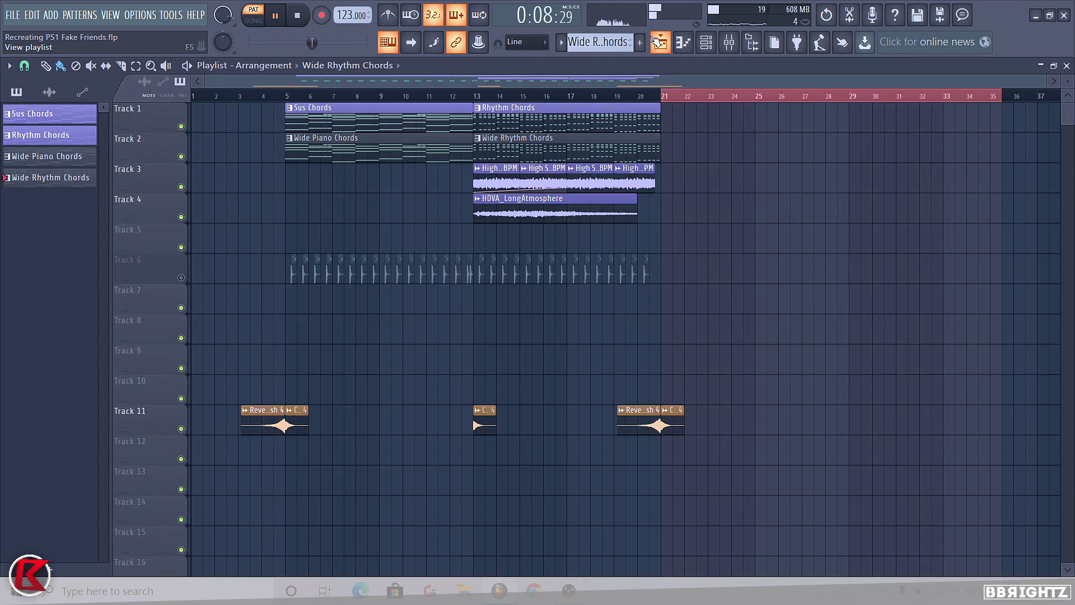
# Play the song from bar 13 and check the mixer levels of the layered piano chords.
pyautogui.press('space')
pyautogui.click(462, 96)
pyautogui.press('space')
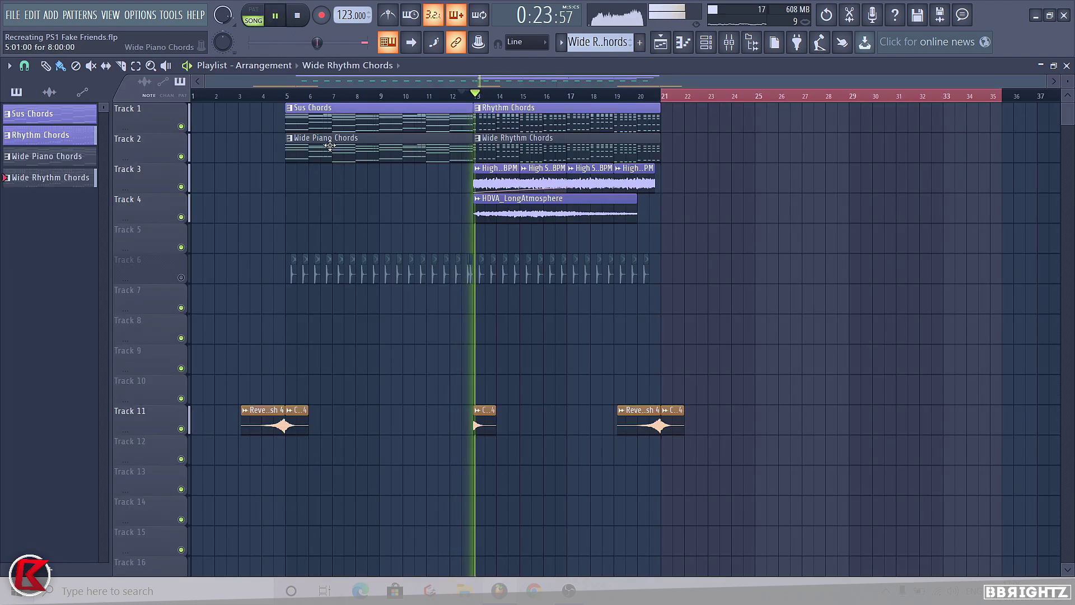
pyautogui.press('F9')
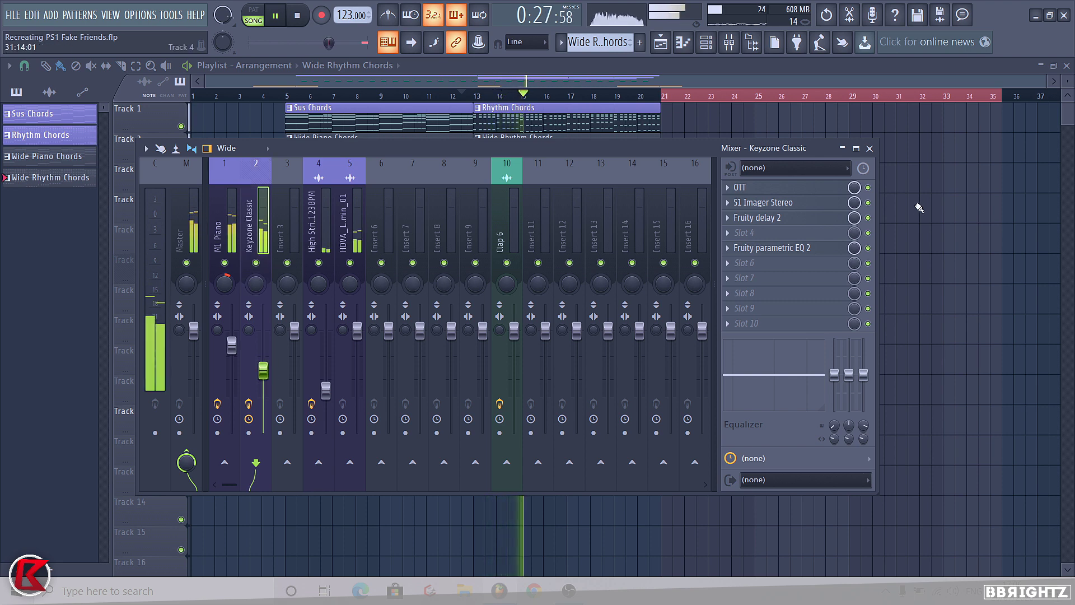
pyautogui.press('F9')
# Recolour the Wide Piano Chords and Wide Rhythm Chords patterns purple to match the other chord patterns.
pyautogui.rightClick(287, 144)
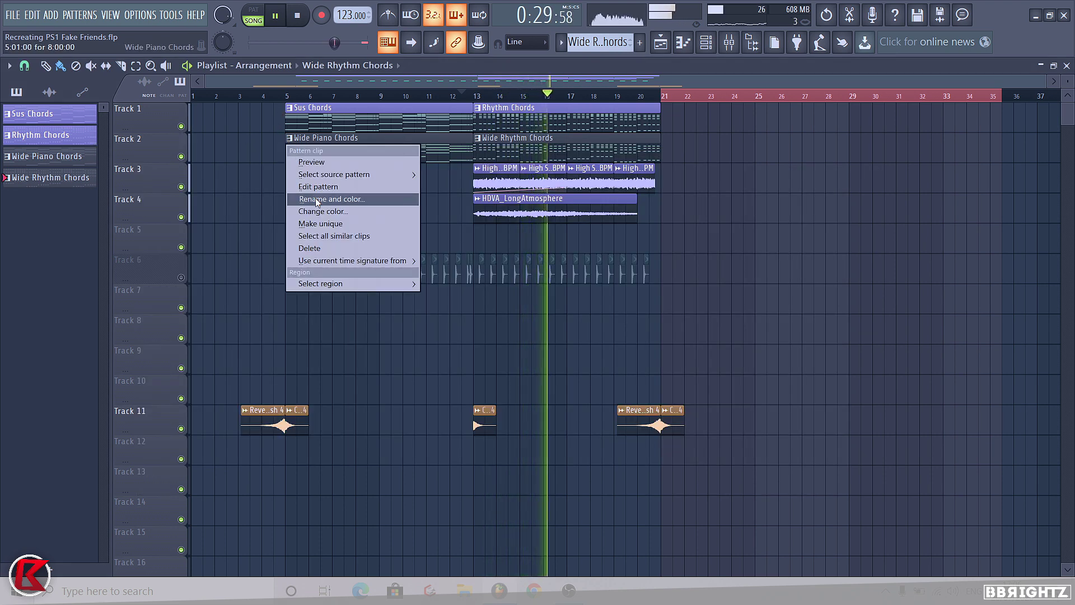
pyautogui.click(317, 200)
pyautogui.click(308, 188)
pyautogui.click(322, 275)
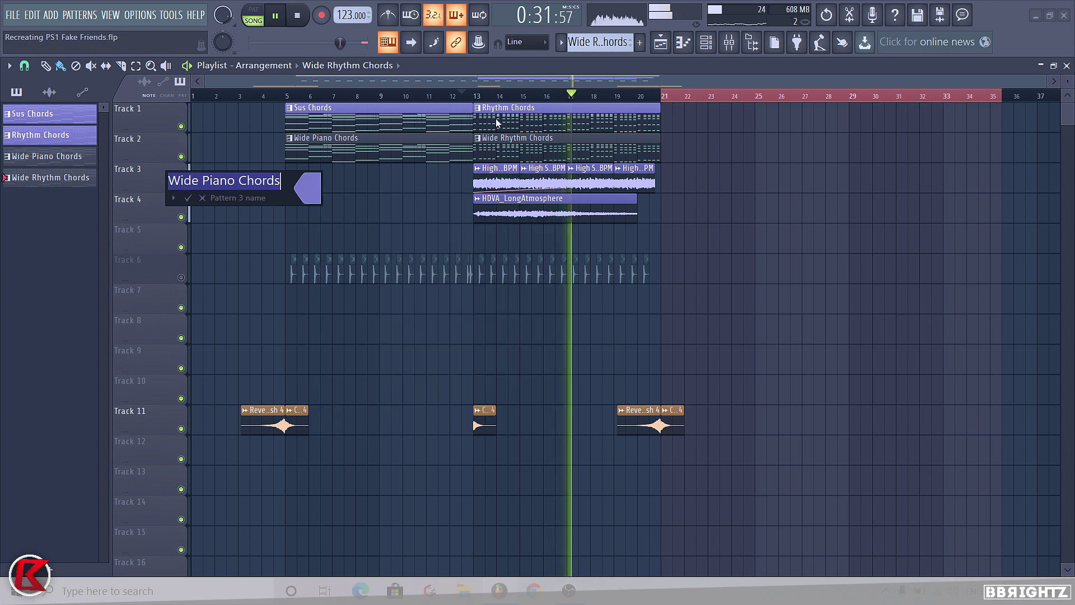
pyautogui.press('Return')
pyautogui.rightClick(475, 147)
pyautogui.click(494, 212)
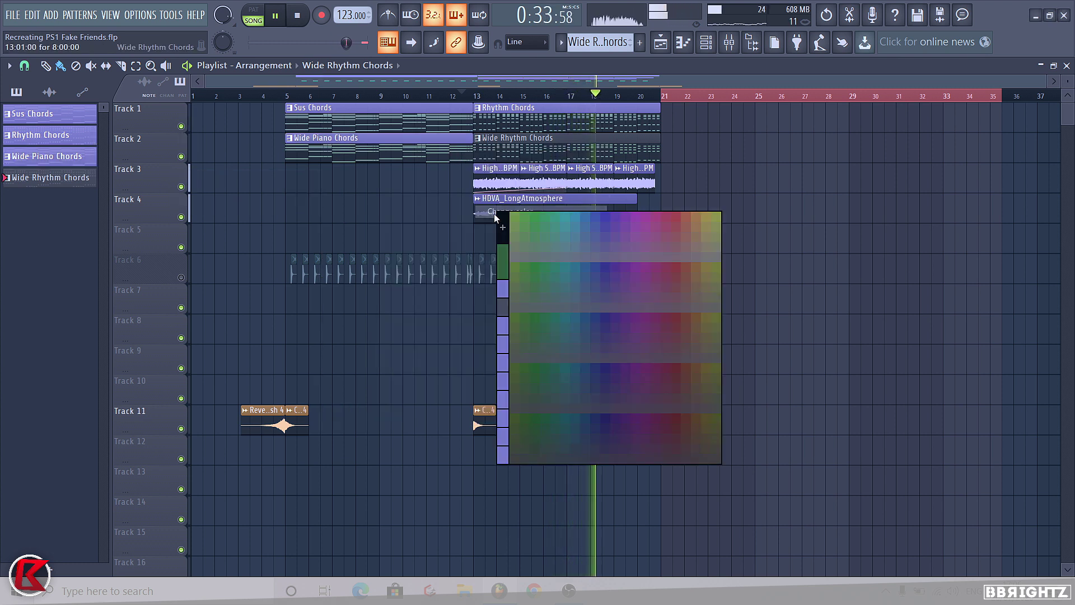
pyautogui.click(504, 313)
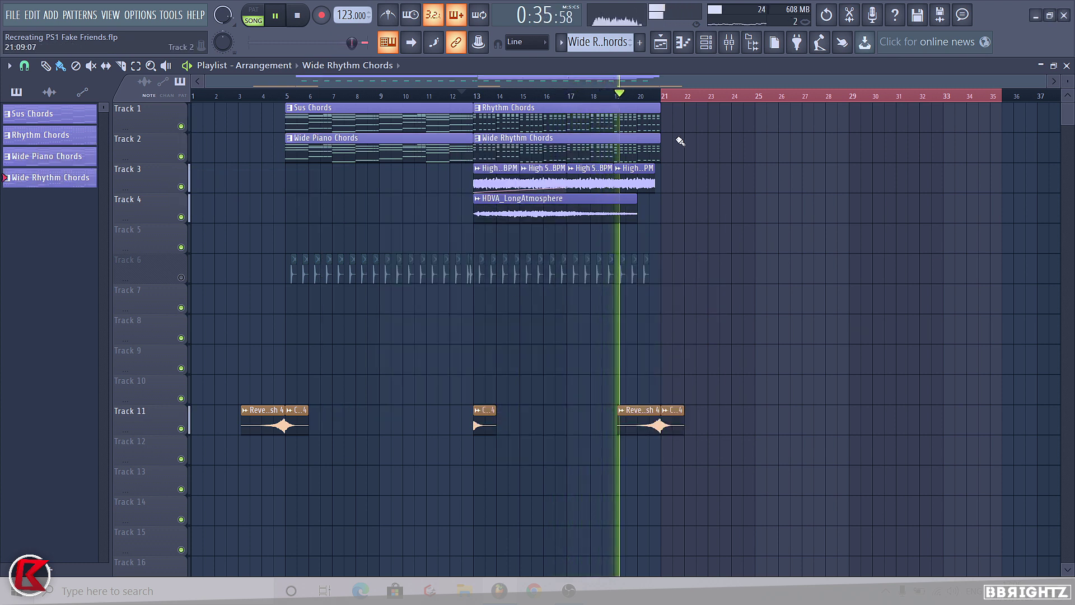
# Replace the playlist's time selection with one from bar 17 to bar 21.
pyautogui.rightClick(690, 98)
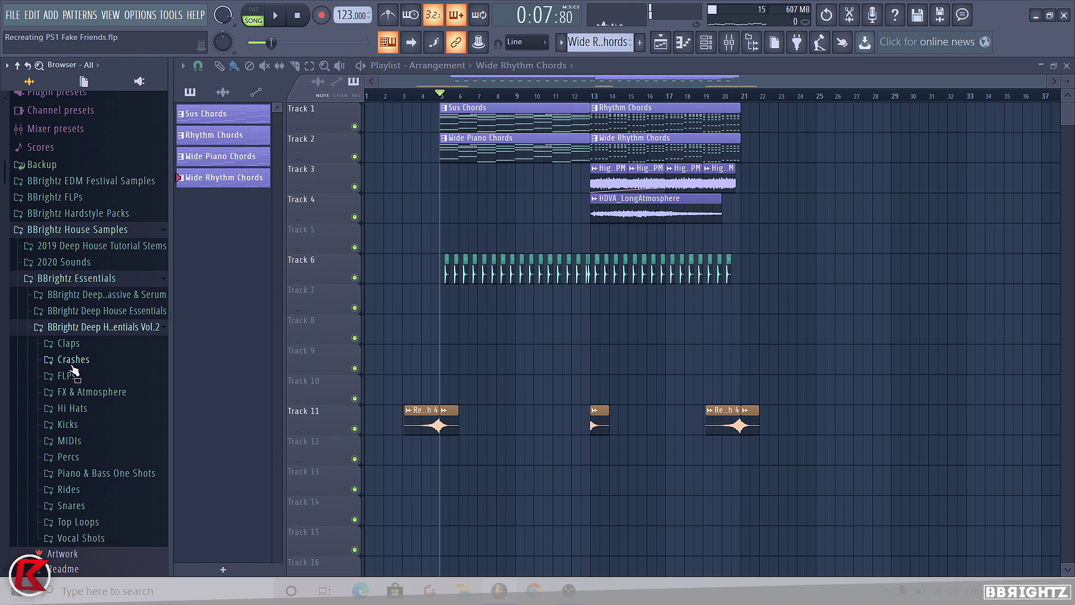
pyautogui.scroll(-3, 73, 369)
pyautogui.moveTo(669, 96); pyautogui.dragTo(743, 103)
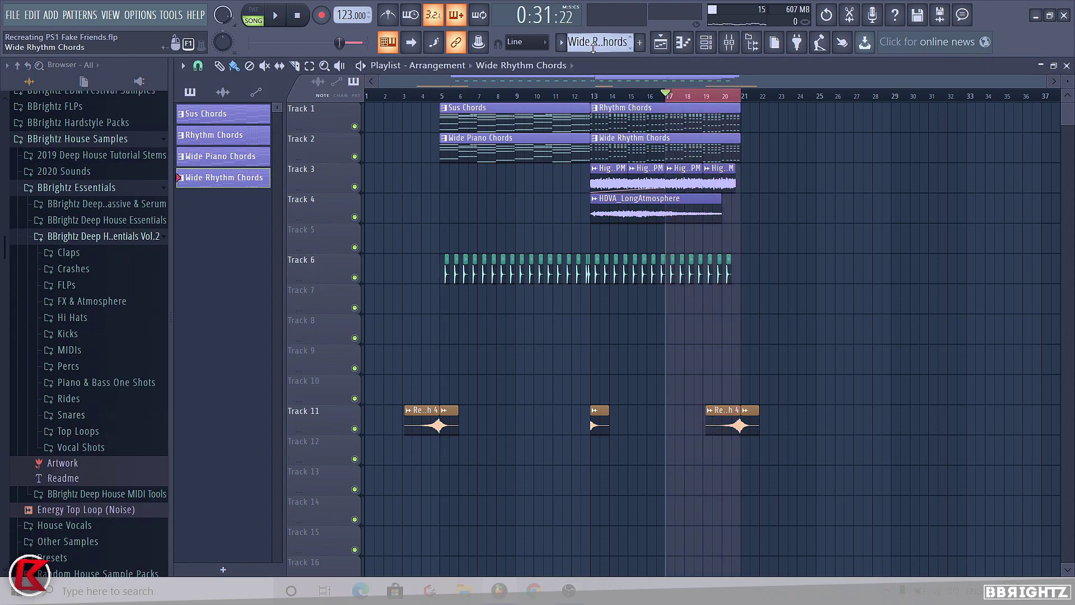
# Create a new pattern named Snares and place it on Track 7 starting at bar 17.
pyautogui.scroll(1, 594, 47)
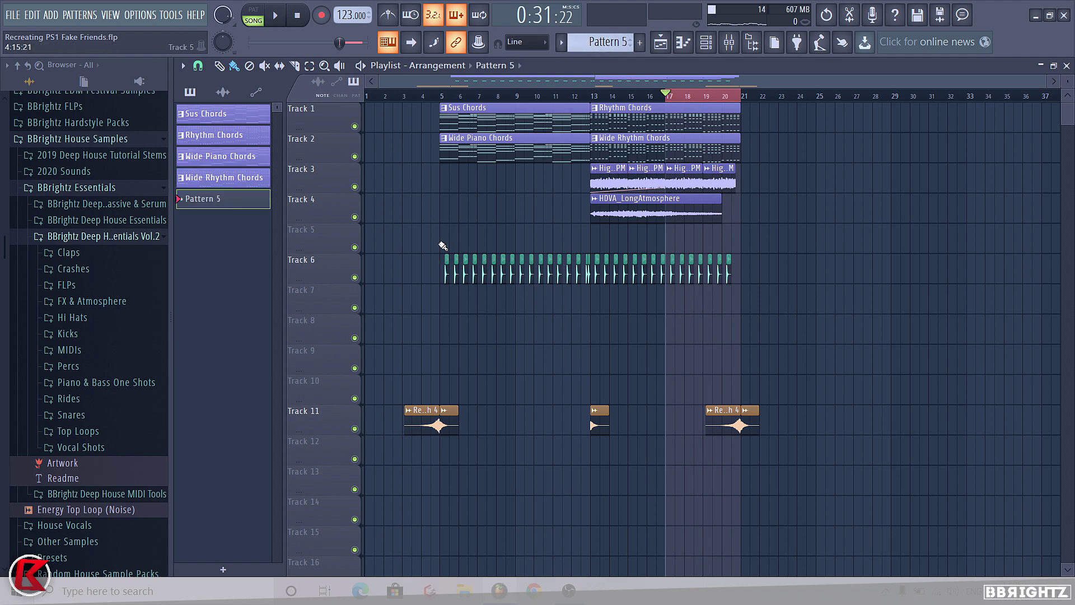
pyautogui.scroll(-1, 794, 264)
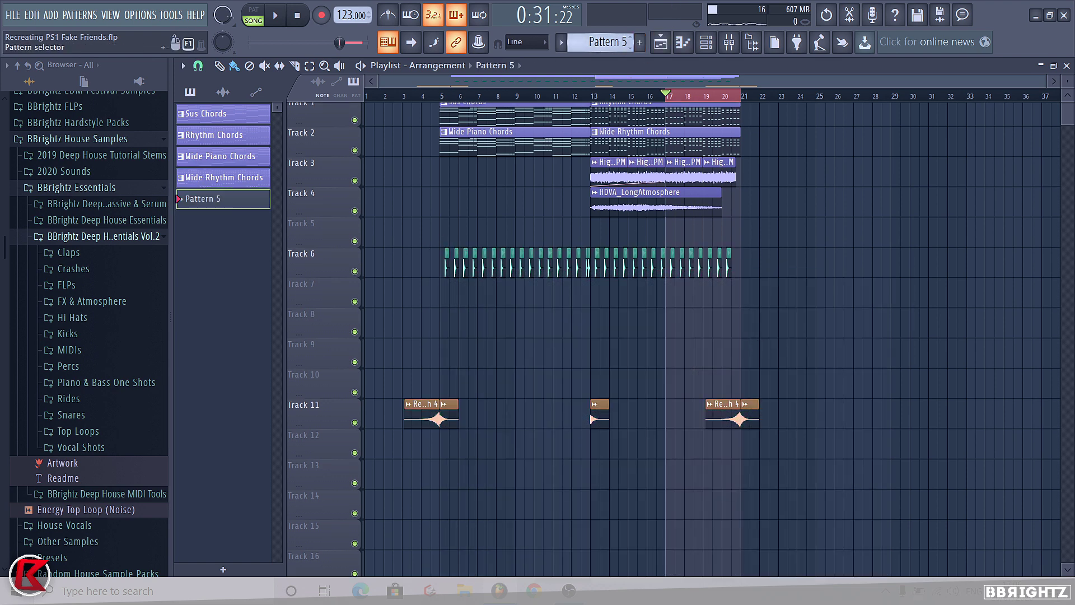
pyautogui.click(605, 42)
pyautogui.click(735, 101)
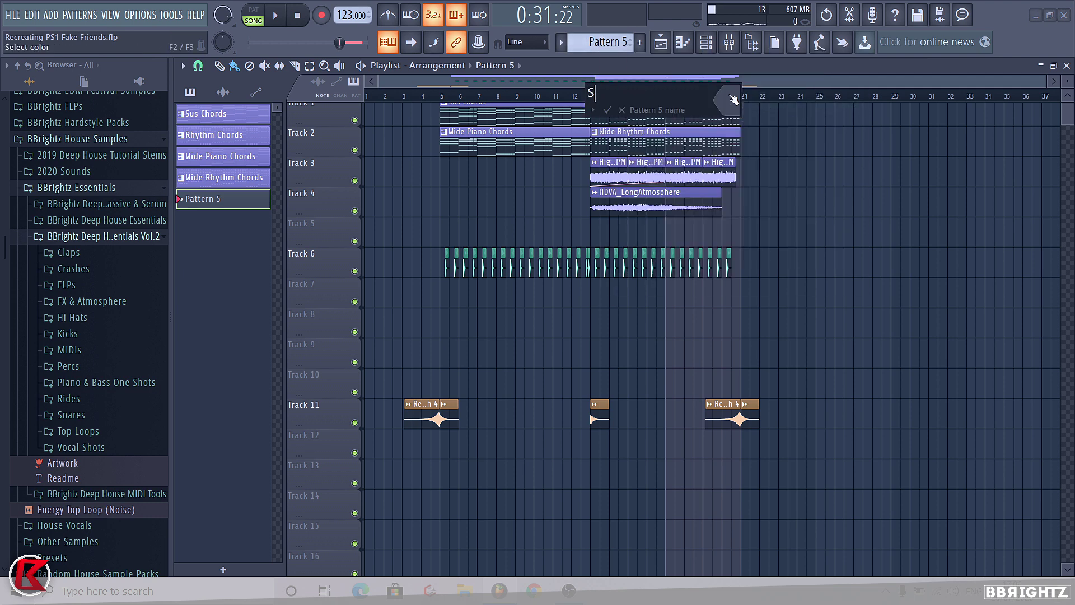
pyautogui.write('Snares')
pyautogui.press('Return')
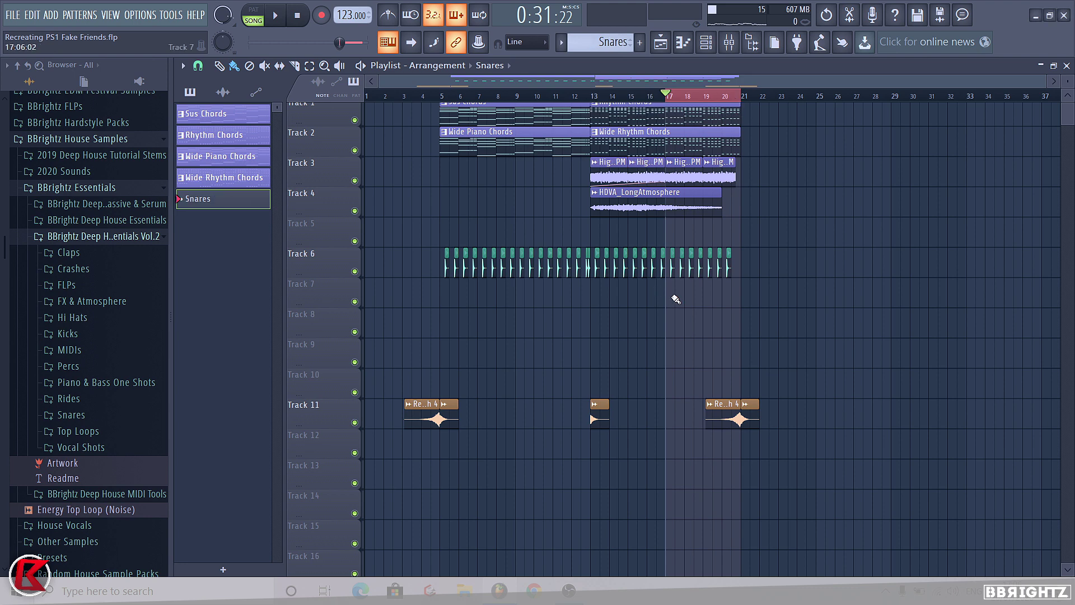
pyautogui.moveTo(681, 296); pyautogui.dragTo(746, 303)
# Move the clap clips to Track 7, the Snares clip to Track 8 and the crash clips to Track 13.
pyautogui.moveTo(770, 241); pyautogui.dragTo(408, 283)
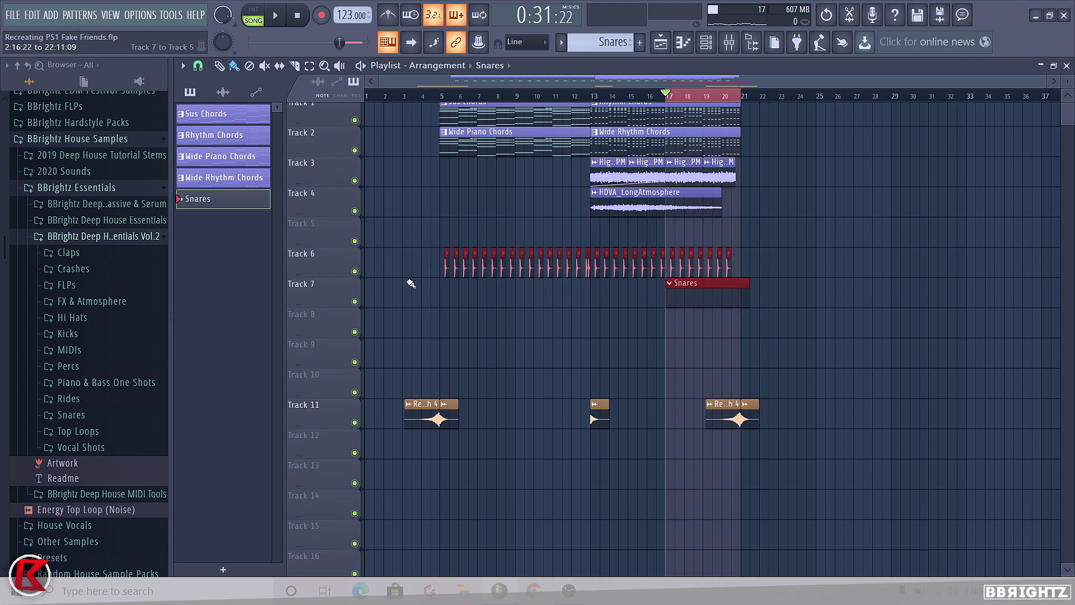
pyautogui.hotkey('shift', 'Down')
pyautogui.moveTo(818, 413); pyautogui.dragTo(281, 442)
pyautogui.hotkey('shift', 'Down')
pyautogui.hotkey('shift', 'Down')
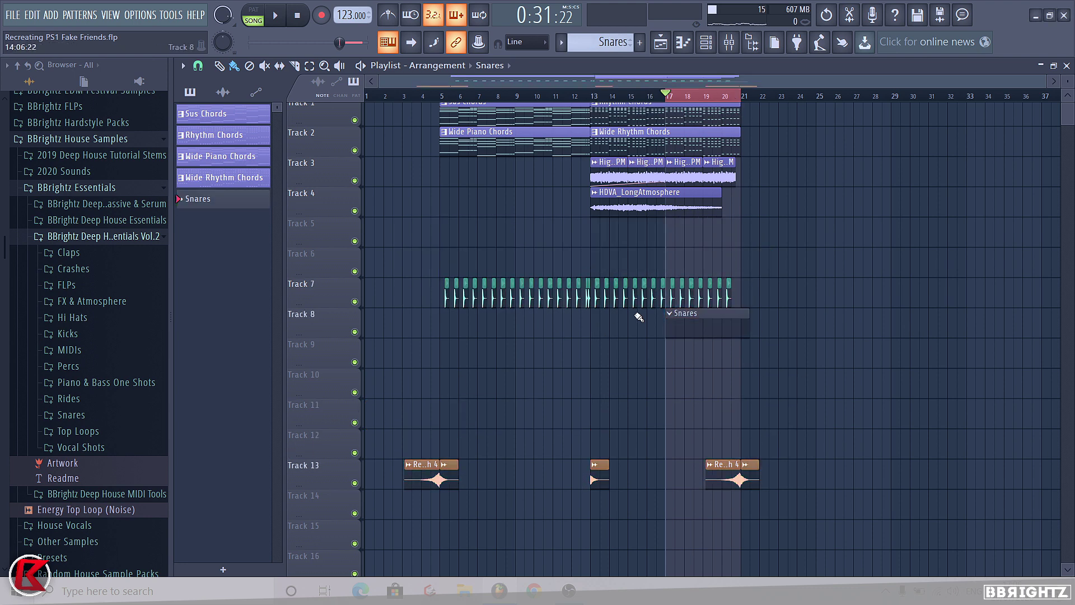
# Preview Snare 6 and Snare 7 from the BBrightz Deep House Essentials Vol.2 Snares folder, comparing Snare 6 with the song playing.
pyautogui.click(71, 414)
pyautogui.click(90, 493)
pyautogui.click(88, 480)
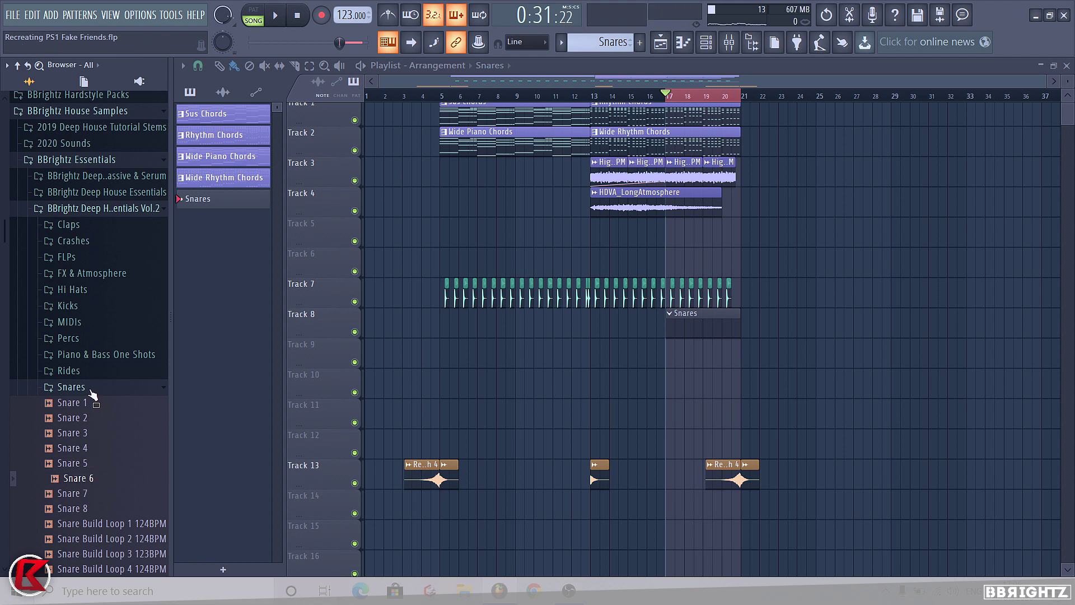
pyautogui.click(83, 493)
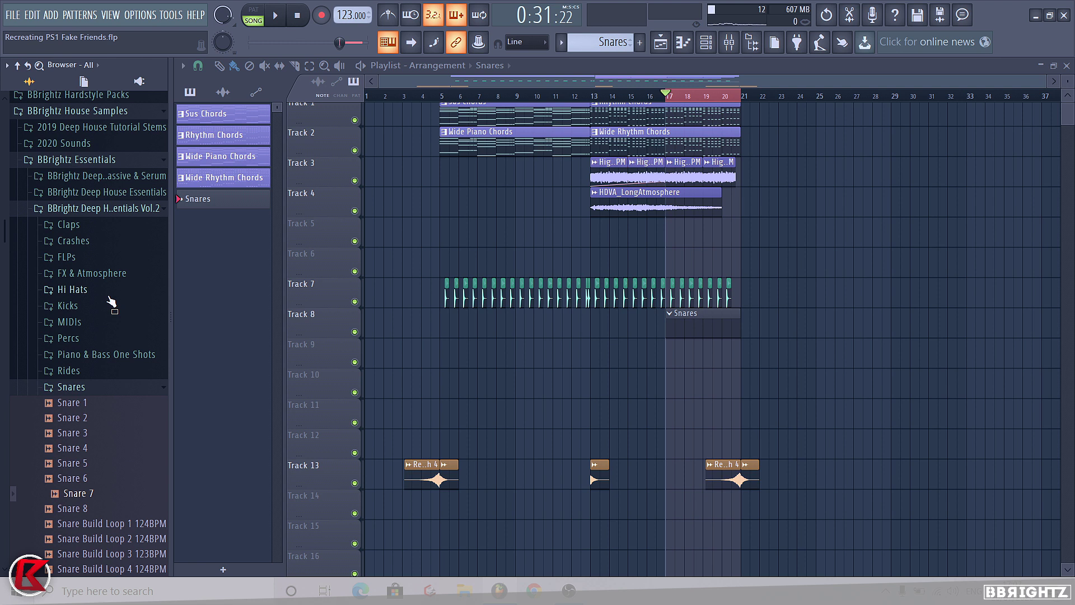
pyautogui.click(52, 475)
pyautogui.press('space')
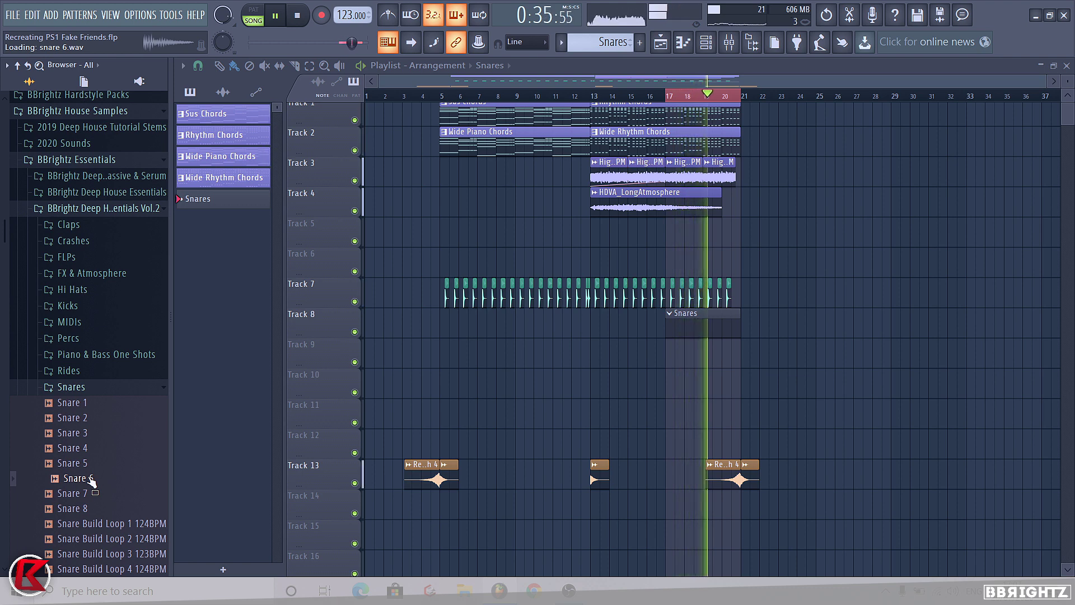
pyautogui.press('space')
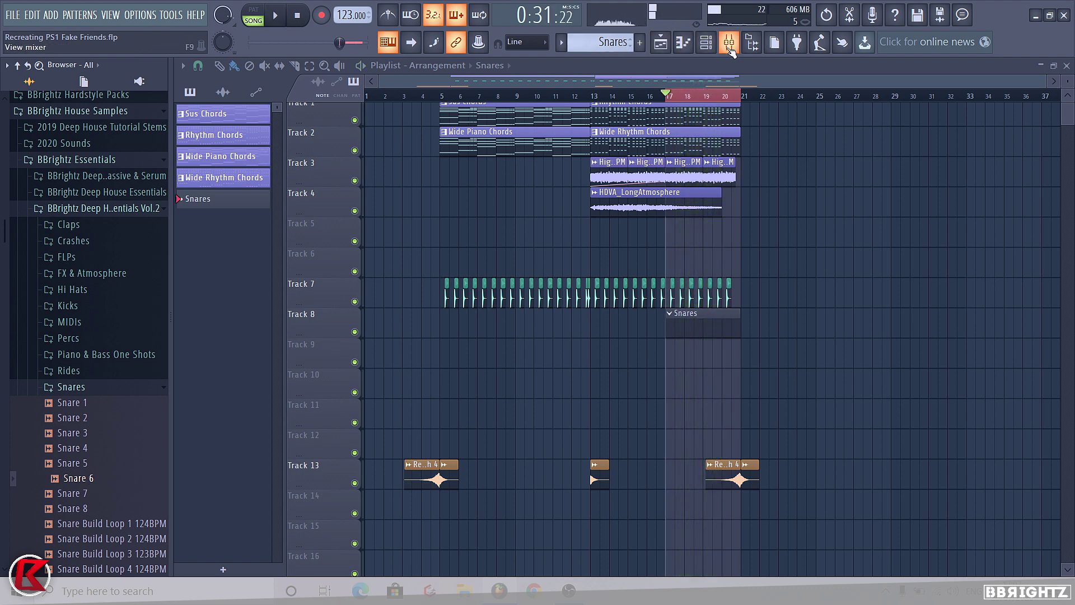
# Add the Snare 6 sample to the channel rack as a new channel in the Snares pattern.
pyautogui.press('F6')
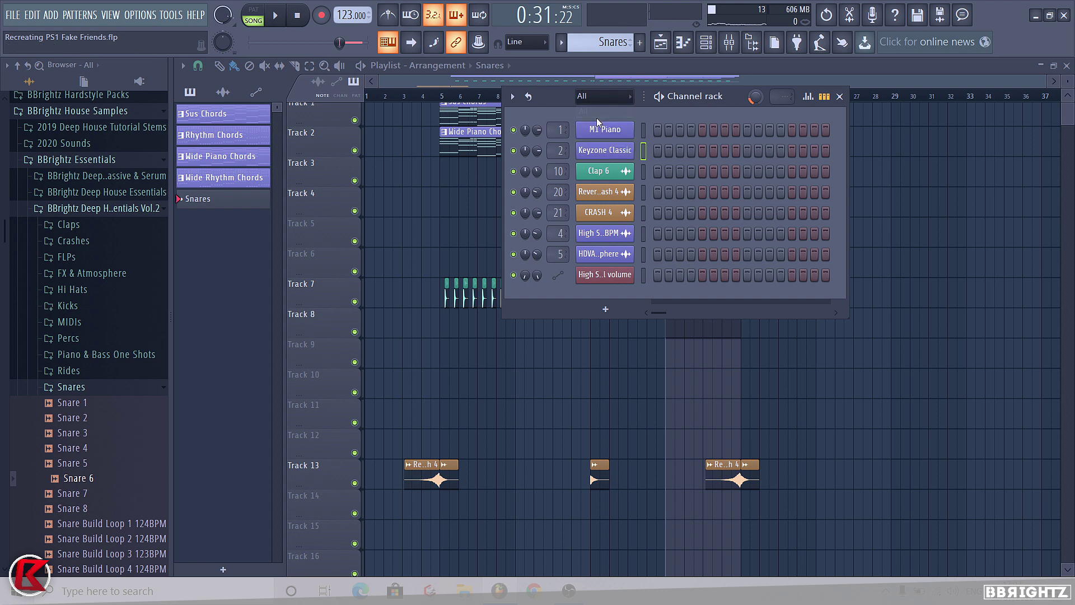
pyautogui.click(73, 494)
pyautogui.moveTo(80, 480); pyautogui.dragTo(564, 329)
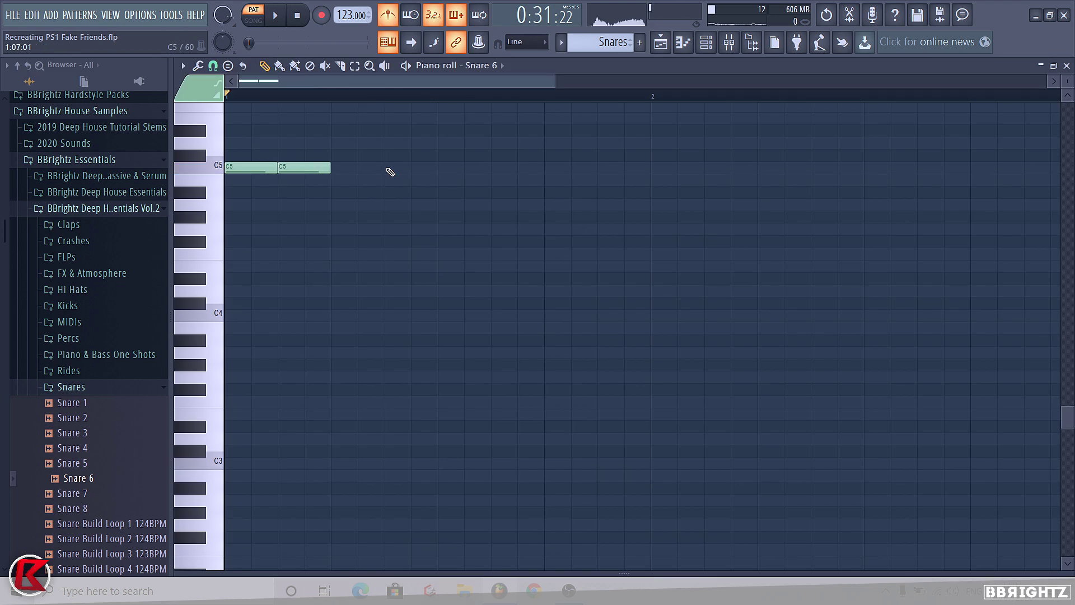
# Draw a syncopated one-bar rhythm of six C5 hits, each two steps long, for Snare 6.
pyautogui.click(387, 168)
pyautogui.moveTo(408, 168); pyautogui.dragTo(381, 168)
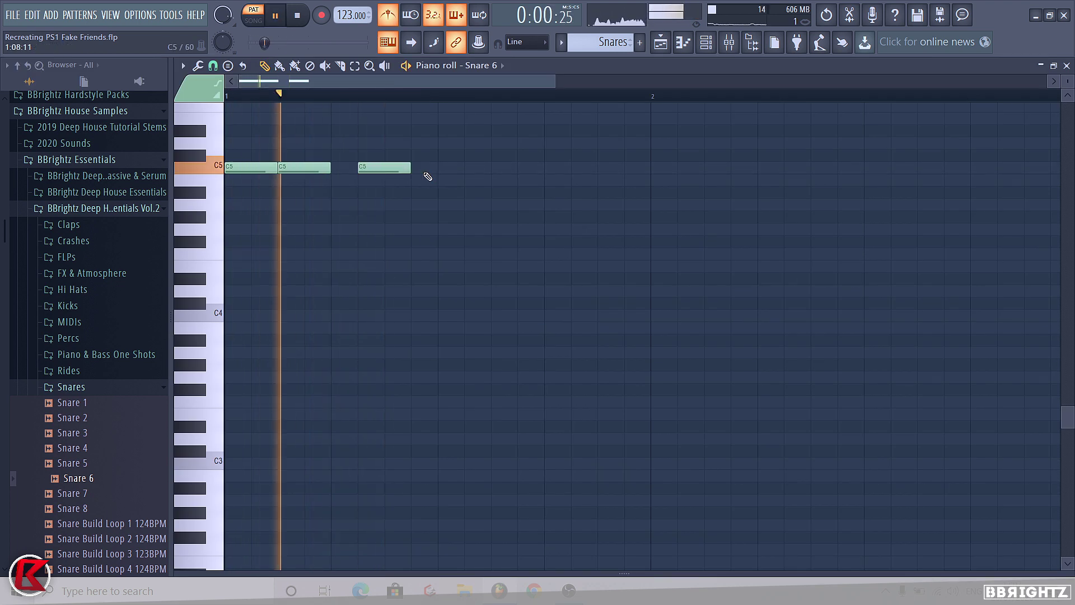
pyautogui.click(465, 178)
pyautogui.press('space')
pyautogui.moveTo(464, 178); pyautogui.dragTo(464, 168)
pyautogui.click(504, 168)
pyautogui.press('space')
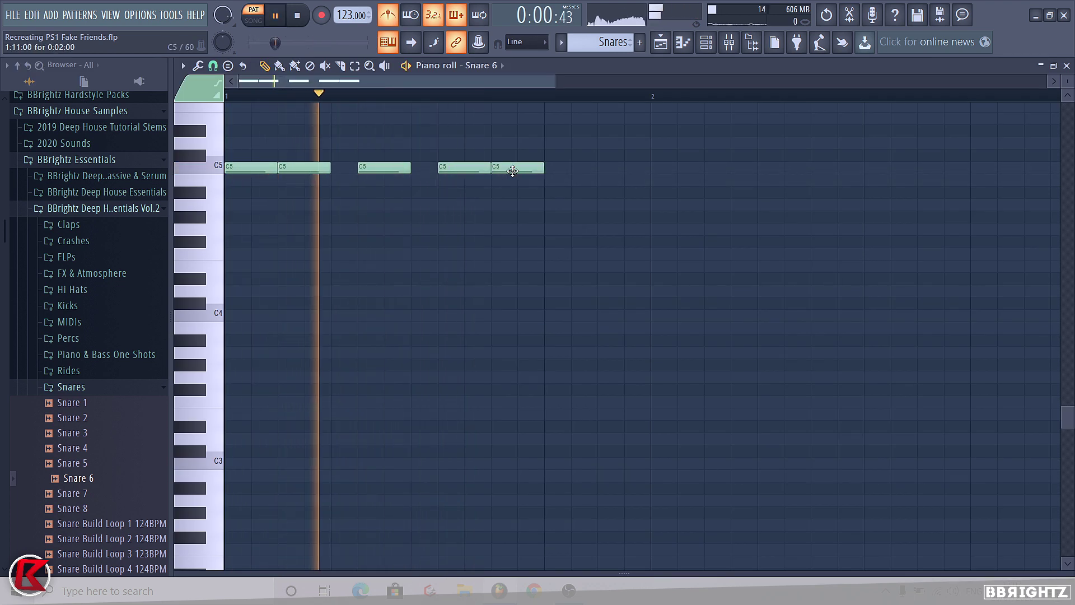
pyautogui.click(583, 168)
pyautogui.click(651, 168)
pyautogui.rightClick(675, 172)
# Duplicate the snare rhythm into bar 2 and fill bar 3 with eight back-to-back C5 hits, each two steps long.
pyautogui.scroll(-5, 713, 235)
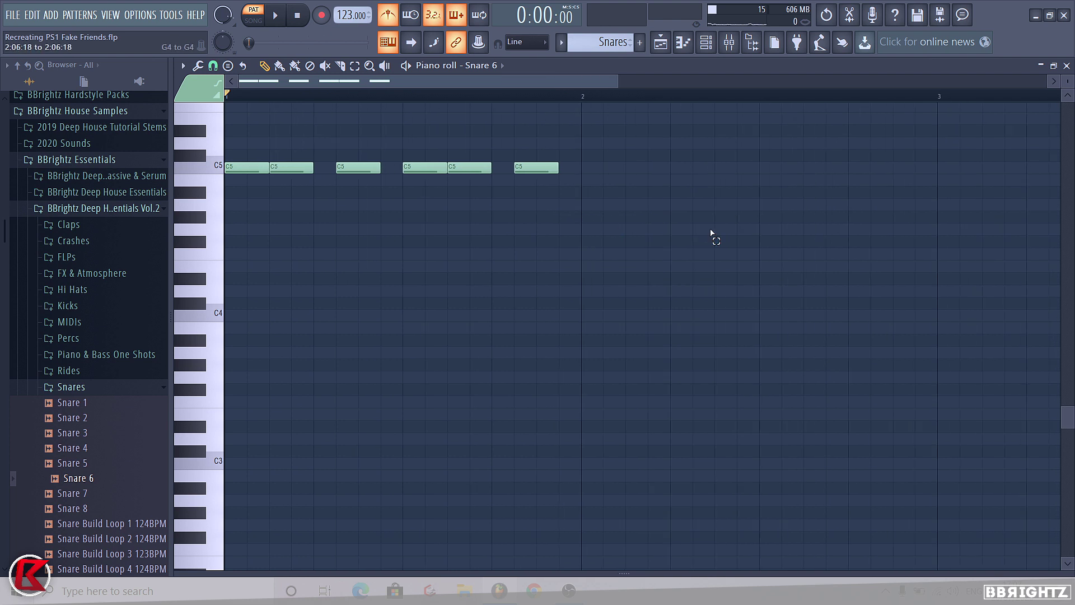
pyautogui.hotkey('ctrl', 'a')
pyautogui.hotkey('ctrl', 'b')
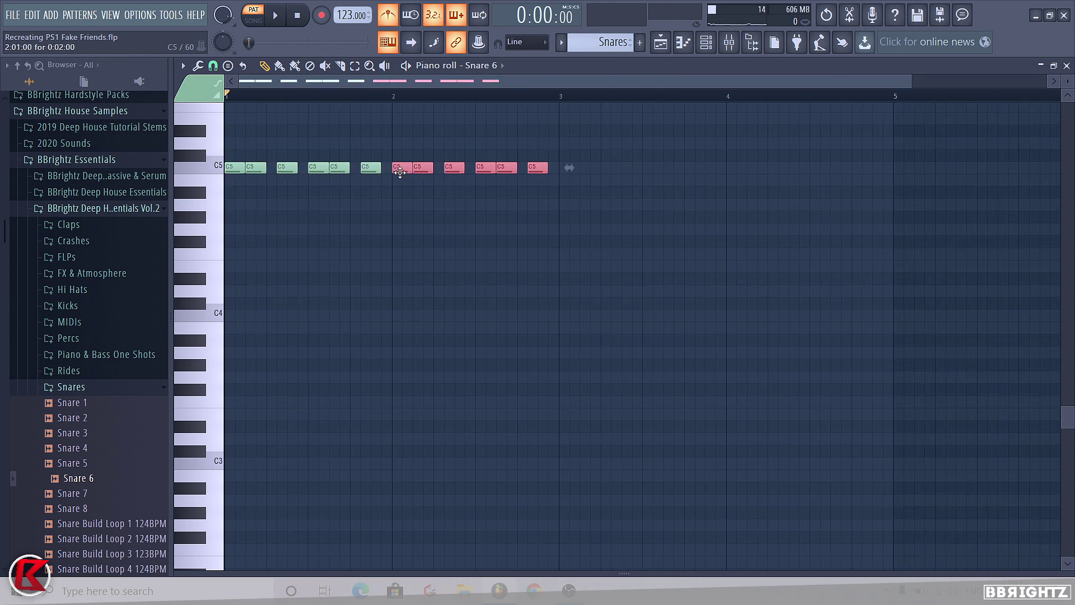
pyautogui.scroll(-1, 367, 167)
pyautogui.click(510, 170)
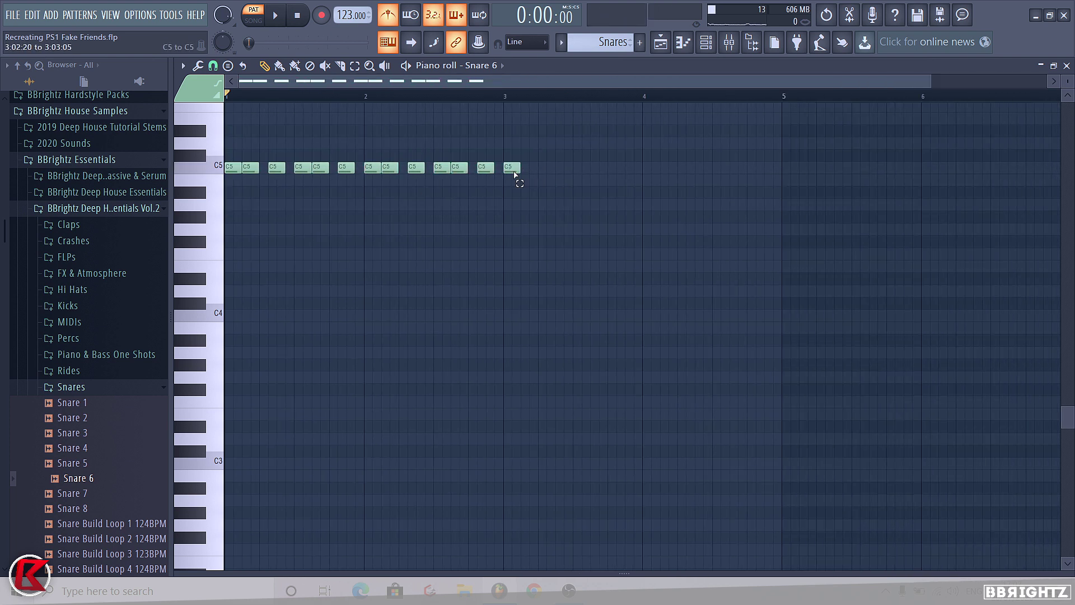
# Draw a pair of one-step C5 hits at the start of bar 4 and repeat it four times.
pyautogui.click(647, 170)
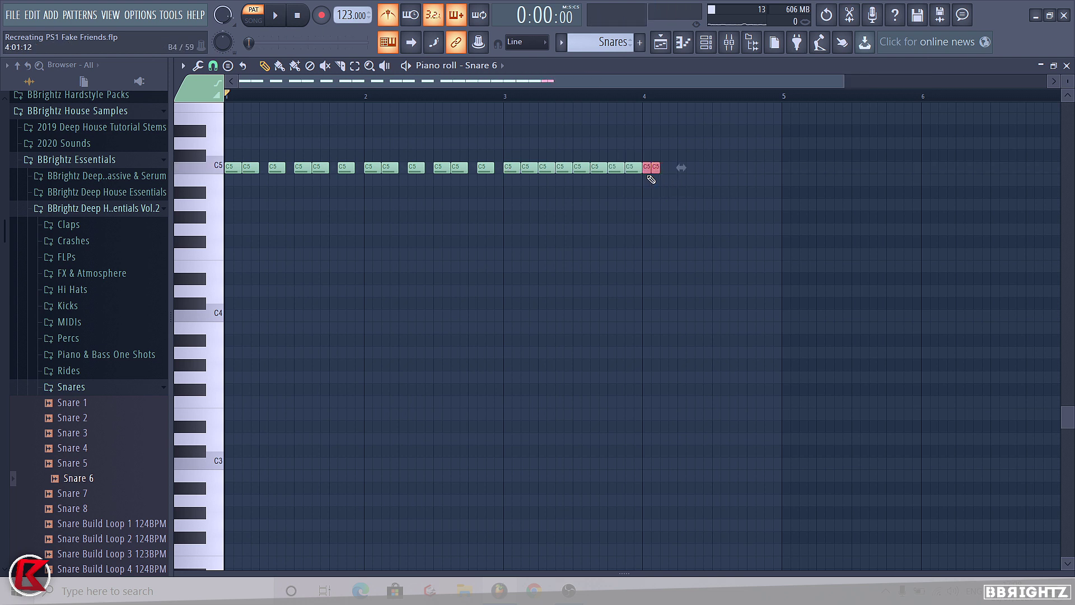
pyautogui.hotkey('ctrl', 'b')
pyautogui.hotkey('ctrl', 'b')
pyautogui.hotkey('ctrl', 'b')
pyautogui.hotkey('ctrl', 'b')
# Turn off the metronome and play the snare build-up to check the end of its roll in bar 4.
pyautogui.press('space')
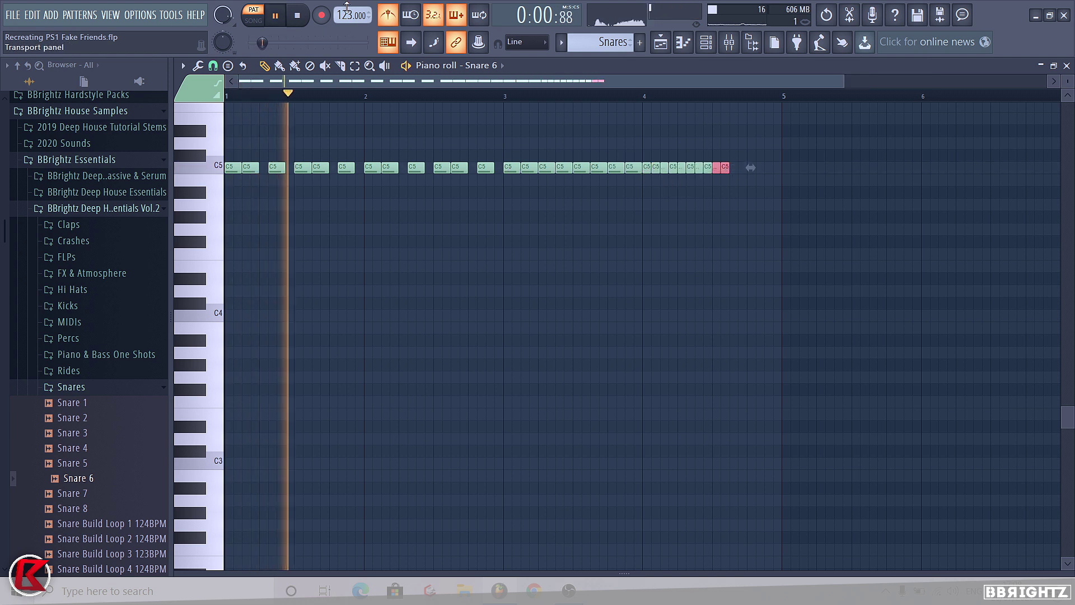
pyautogui.click(388, 15)
pyautogui.scroll(2, 789, 219)
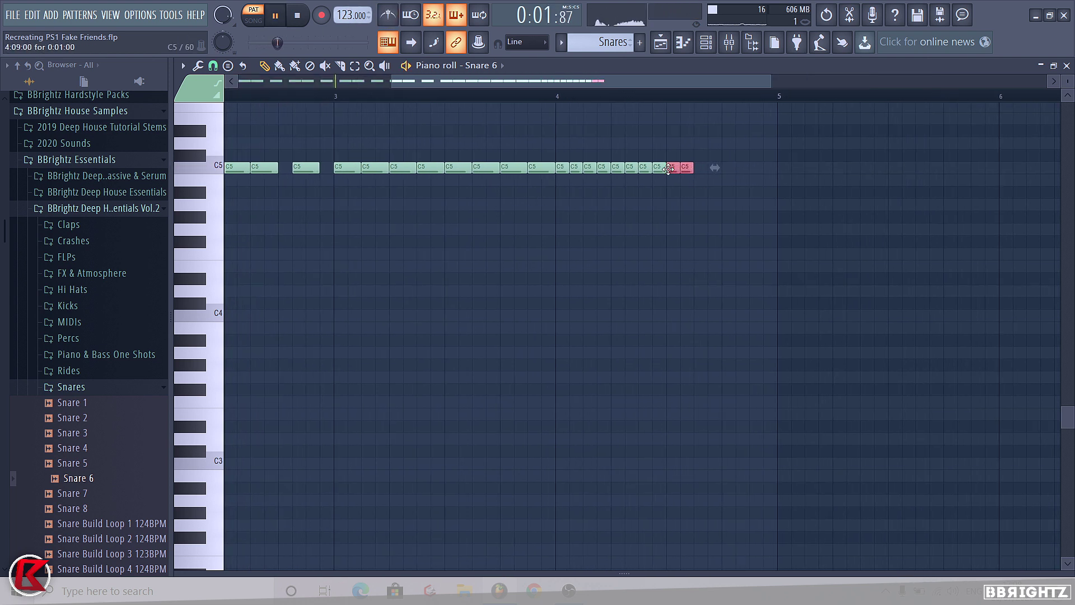
pyautogui.scroll(3, 691, 168)
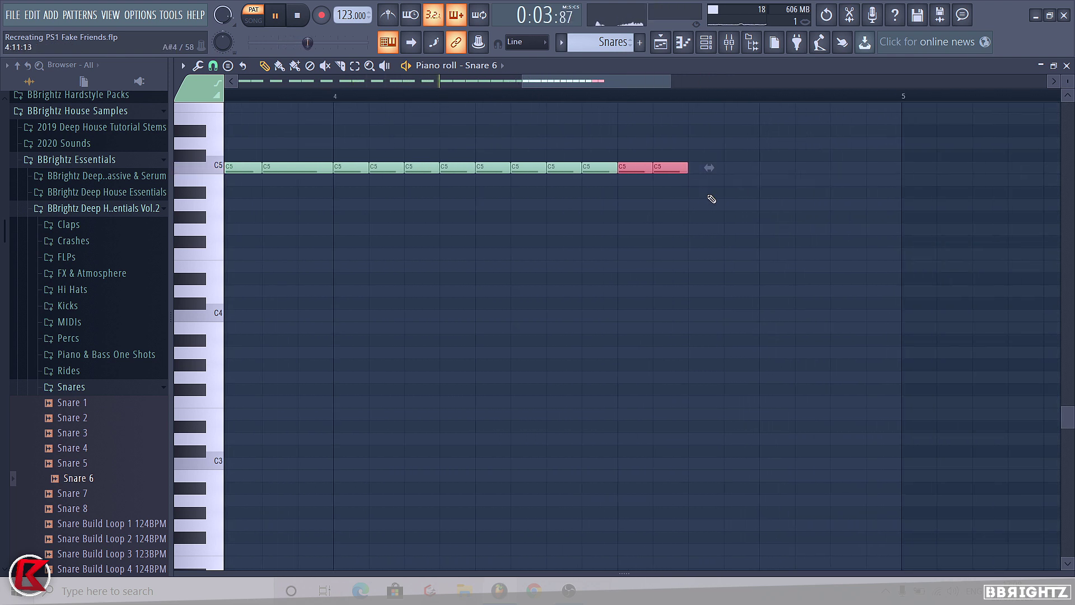
pyautogui.scroll(-3, 711, 198)
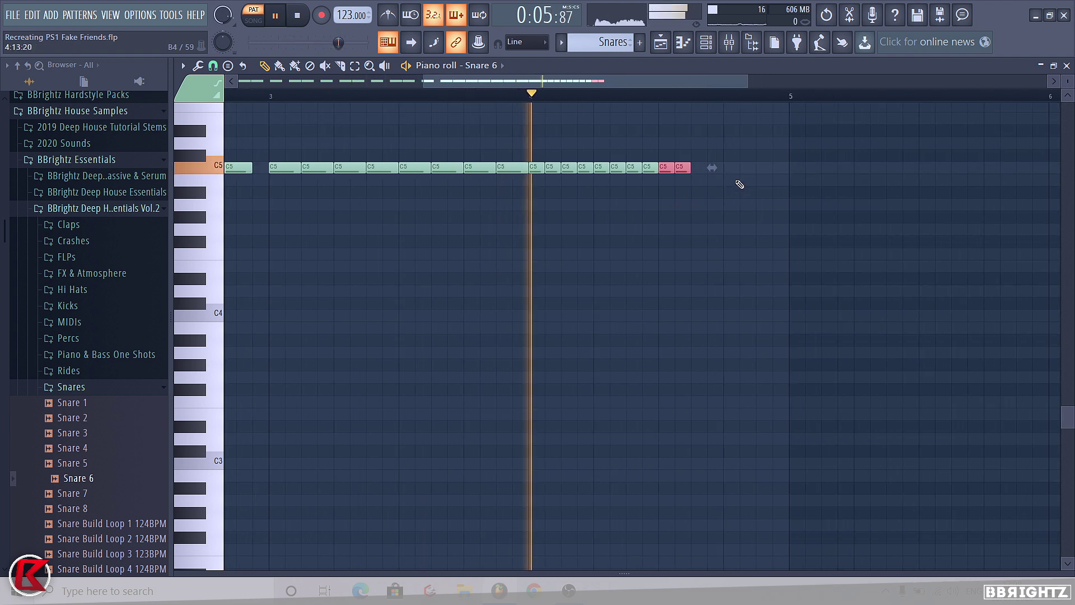
pyautogui.press('space')
pyautogui.scroll(6, 600, 173)
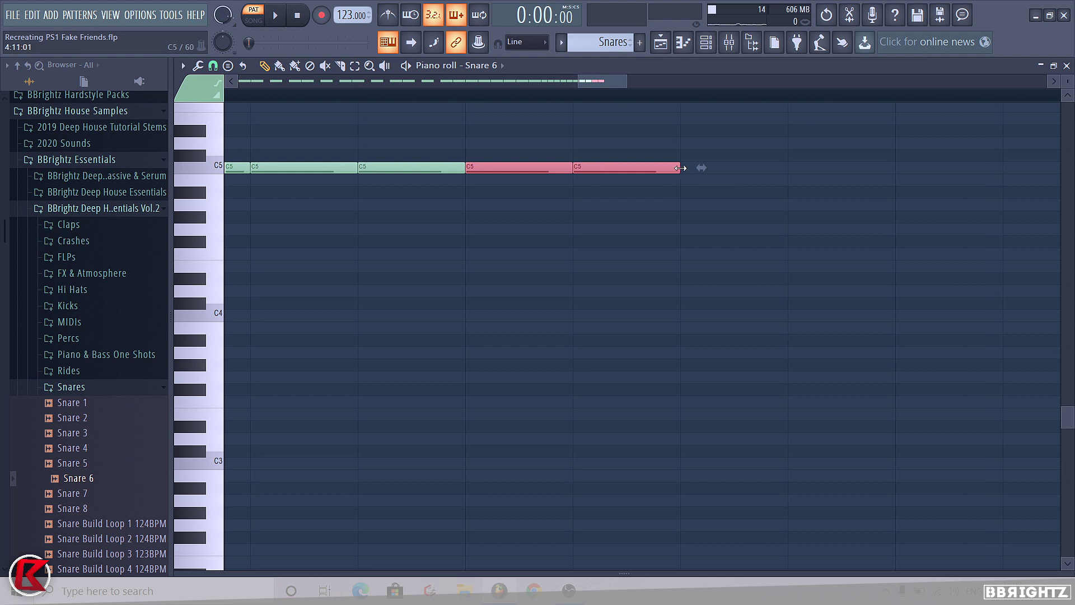
# Rework the selected C5 hits just after the middle of bar 4 into four shorter, separated hits, two per step.
pyautogui.moveTo(608, 173); pyautogui.dragTo(662, 173)
pyautogui.moveTo(678, 173); pyautogui.dragTo(664, 173)
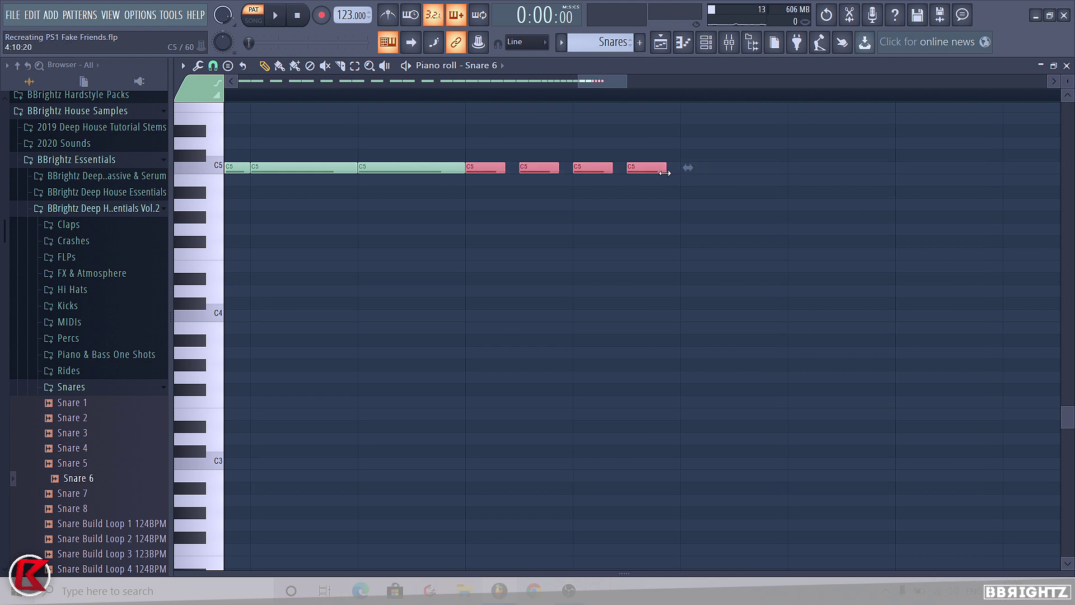
pyautogui.moveTo(574, 199); pyautogui.dragTo(537, 150)
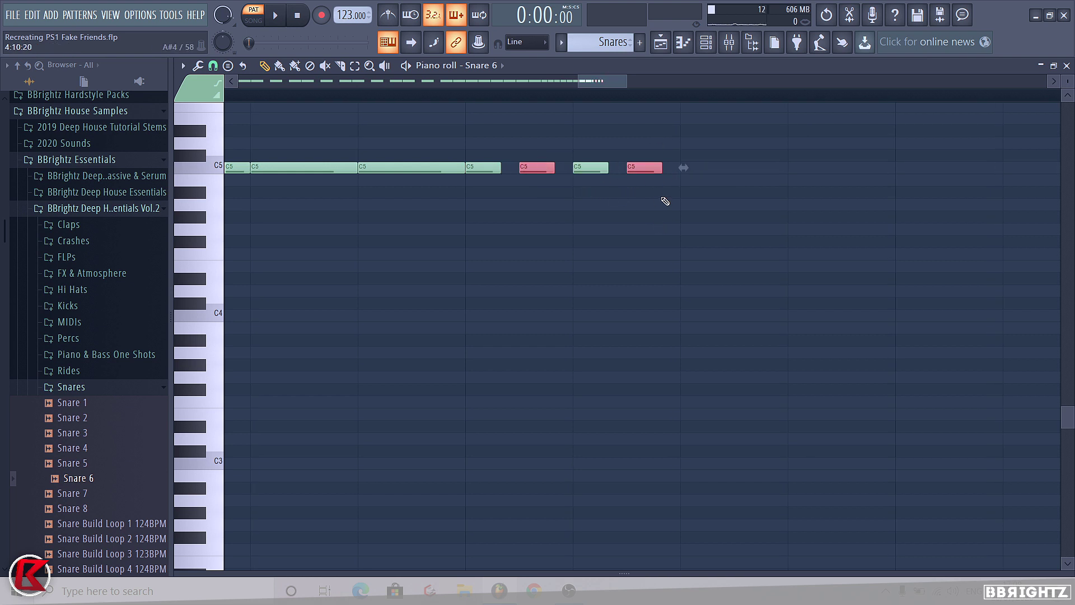
# Duplicate the short C5 hits through the end of bar 4 and play the snare roll.
pyautogui.scroll(-4, 636, 207)
pyautogui.moveTo(717, 224); pyautogui.dragTo(576, 164)
pyautogui.press('space')
pyautogui.hotkey('ctrl', 'b')
pyautogui.moveTo(726, 198); pyautogui.dragTo(768, 179)
pyautogui.scroll(-4, 683, 211)
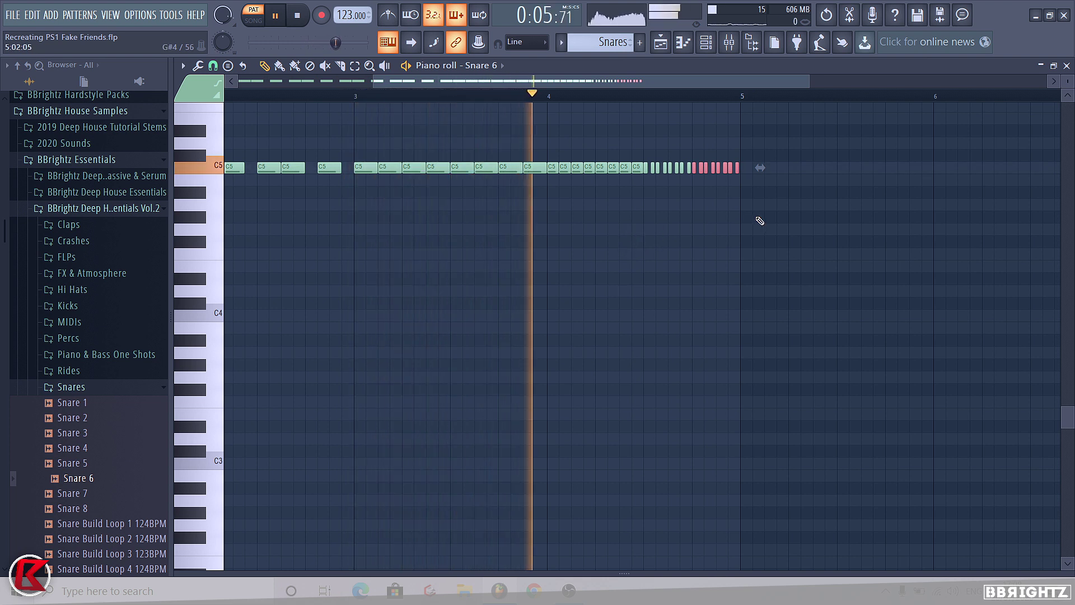
pyautogui.scroll(4, 745, 226)
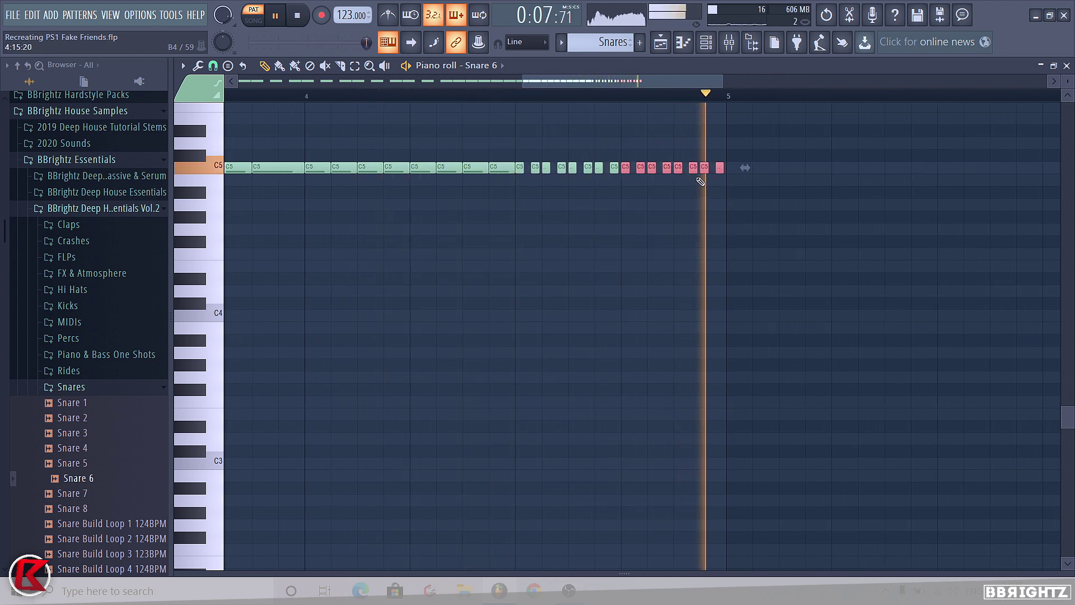
pyautogui.press('space')
# Turn on Cut itself for the Snare 6 channel.
pyautogui.press('F6')
pyautogui.rightClick(614, 195)
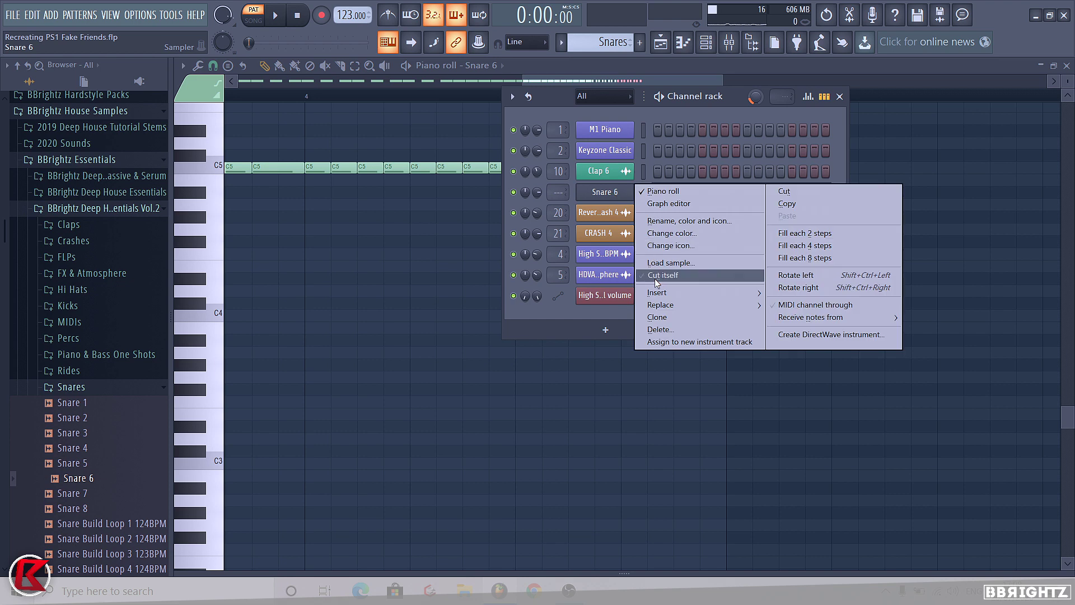
pyautogui.click(659, 277)
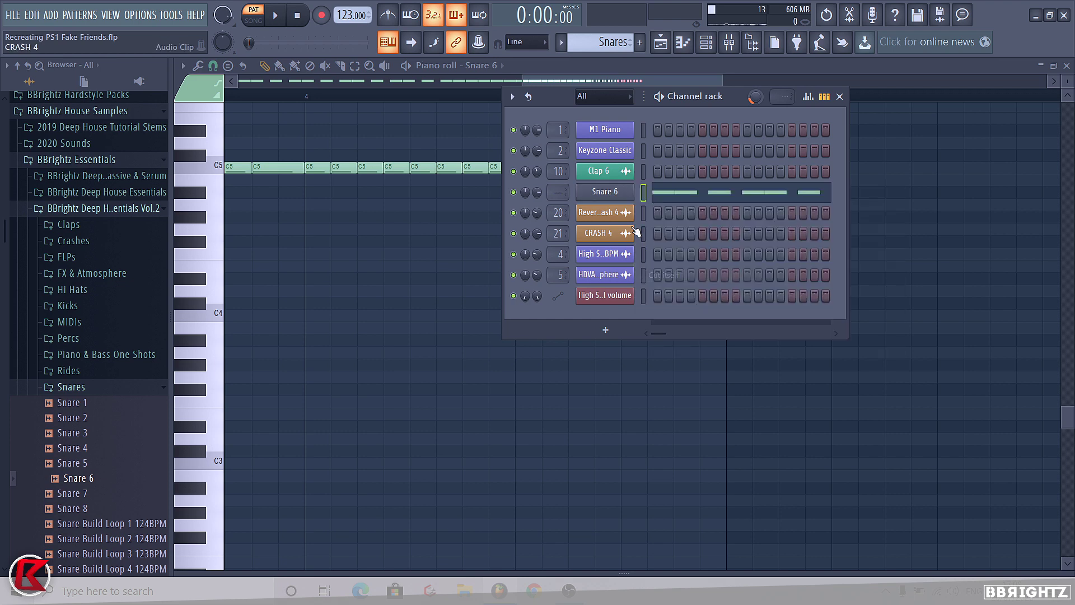
# Change the colour of the Snare 6 channel to green.
pyautogui.rightClick(606, 189)
pyautogui.click(694, 213)
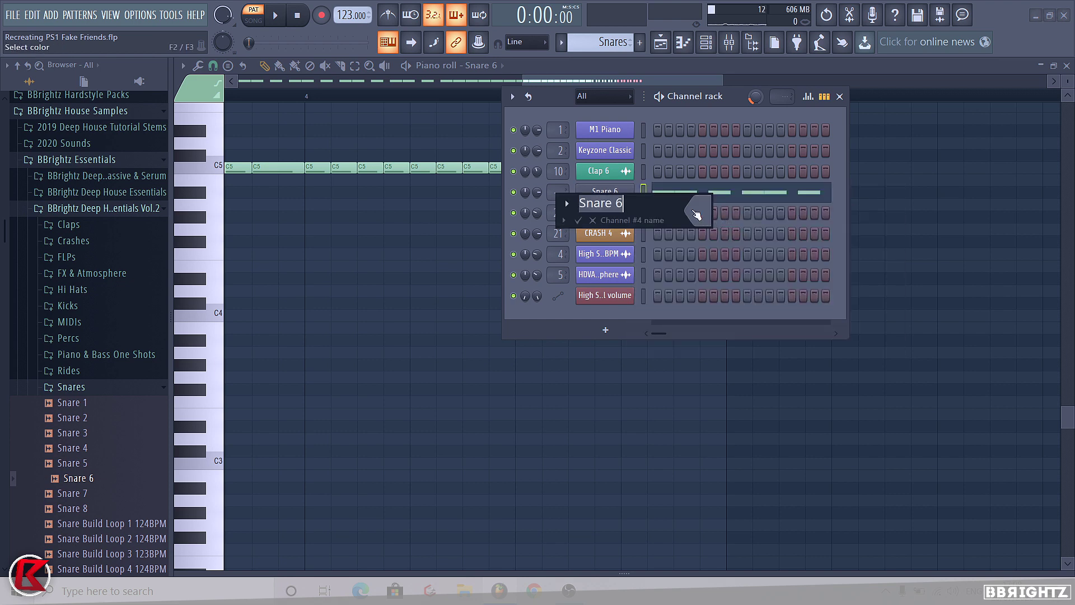
pyautogui.click(697, 215)
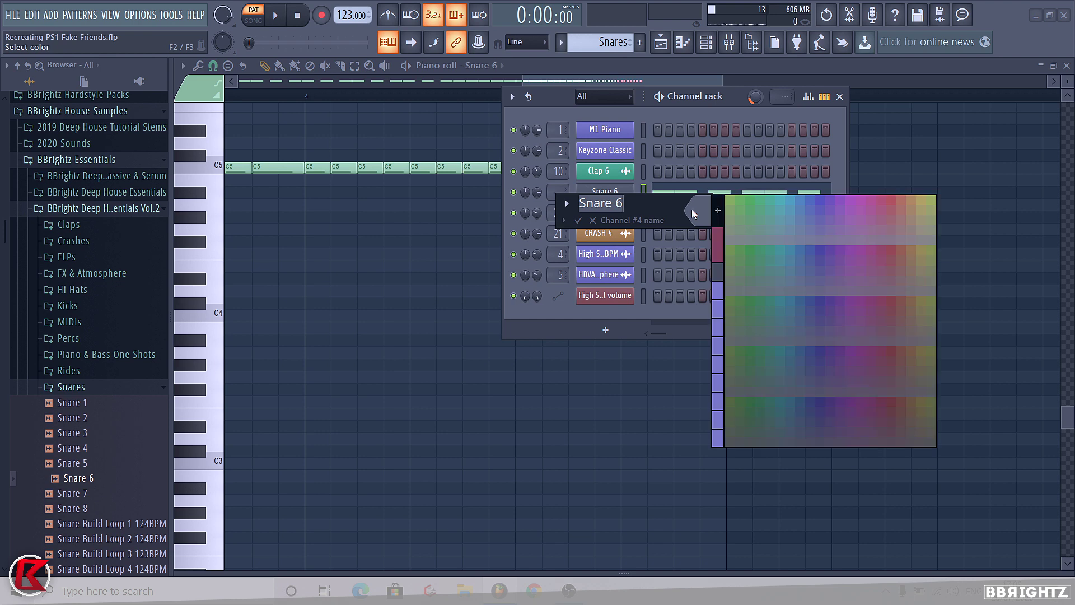
pyautogui.click(771, 200)
pyautogui.press('F6')
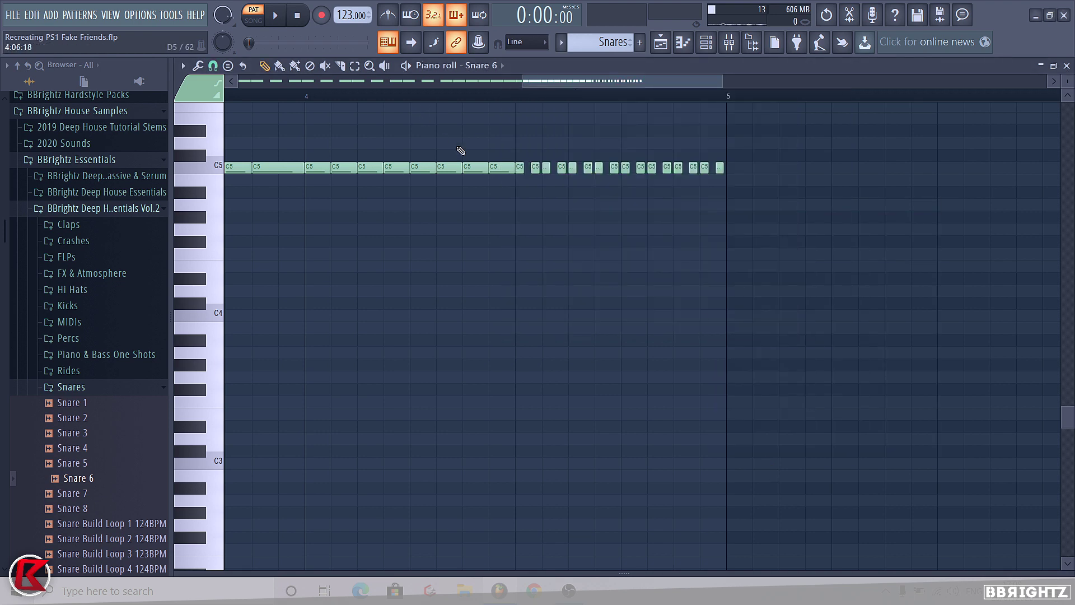
# Play the snare pattern from bar 4 to check the end of the roll.
pyautogui.keyDown('ctrl'); pyautogui.scroll(-3, 461, 150); pyautogui.keyUp('ctrl')
pyautogui.click(388, 99)
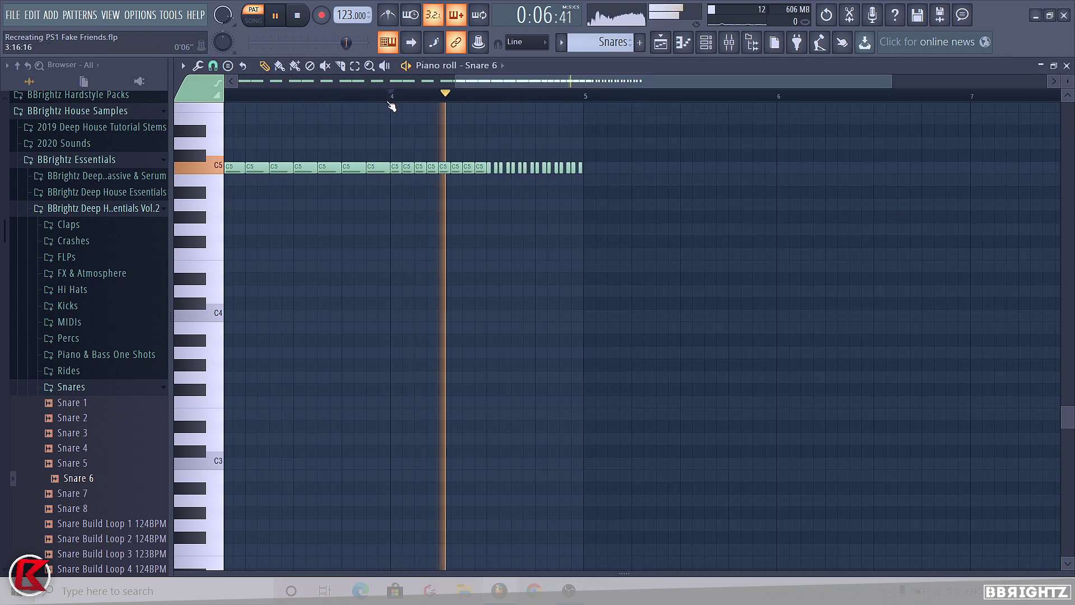
pyautogui.press('space')
# Recolour the Snares pattern clip on Track 8 of the playlist green.
pyautogui.press('F5')
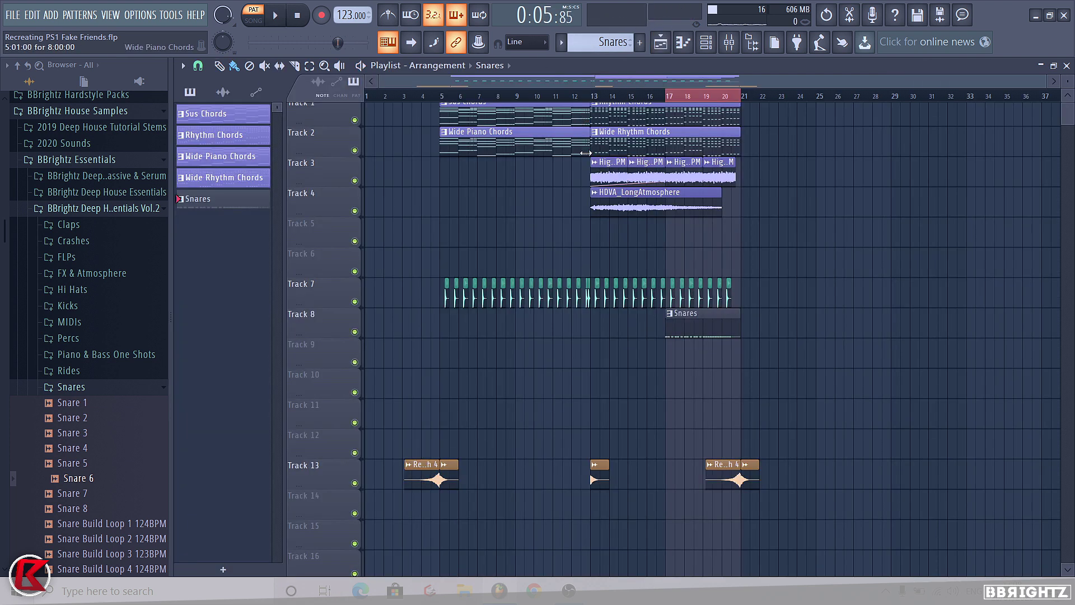
pyautogui.rightClick(674, 323)
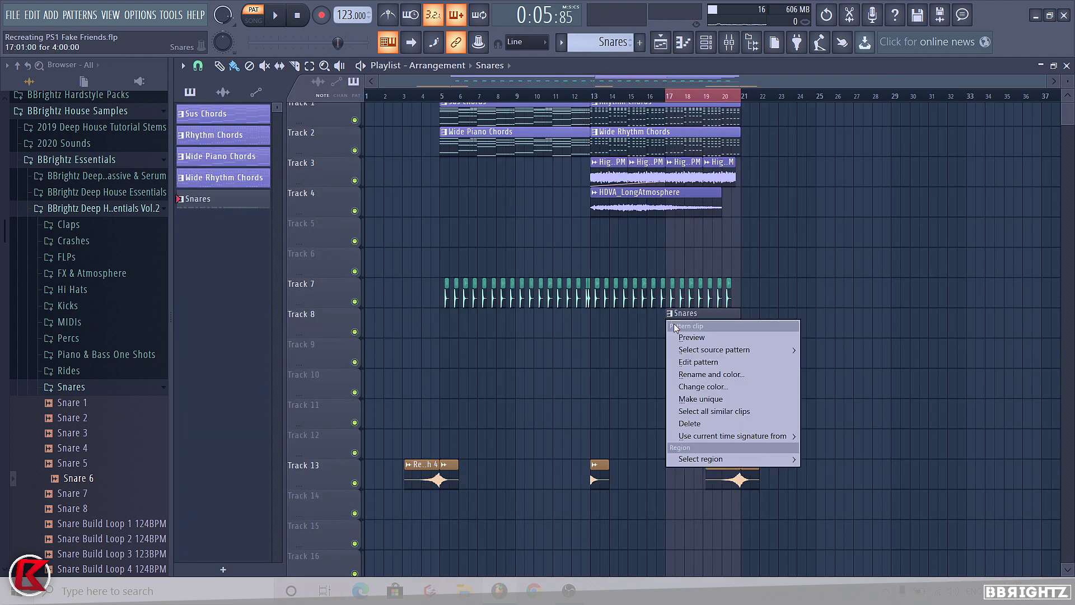
pyautogui.click(690, 374)
pyautogui.click(678, 369)
pyautogui.click(700, 392)
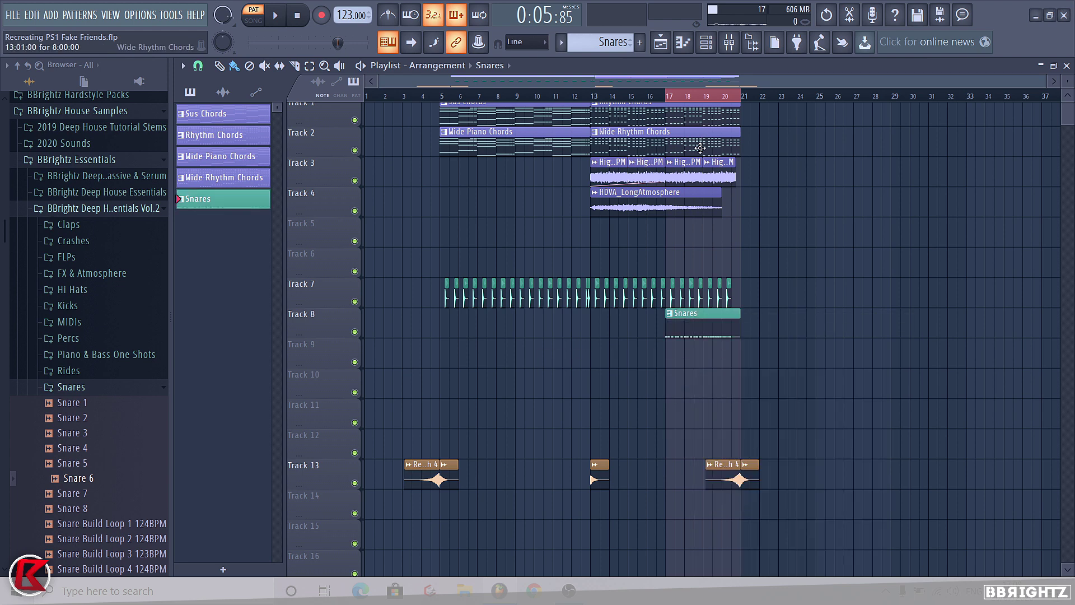
# Route the Snare 6 channel to mixer insert 11 with its name and colour.
pyautogui.click(714, 42)
pyautogui.click(730, 44)
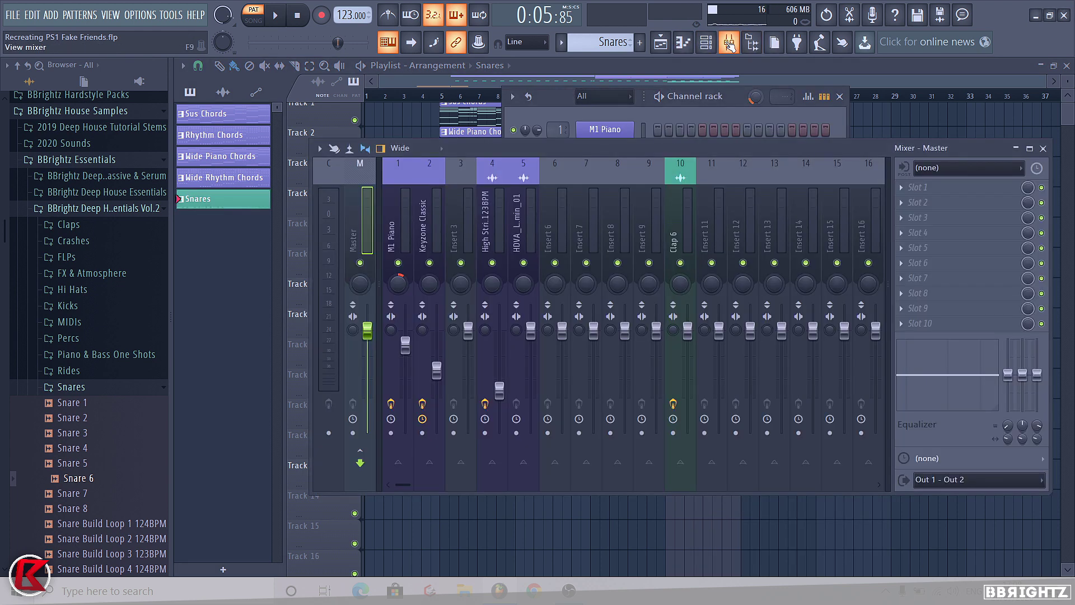
pyautogui.click(705, 223)
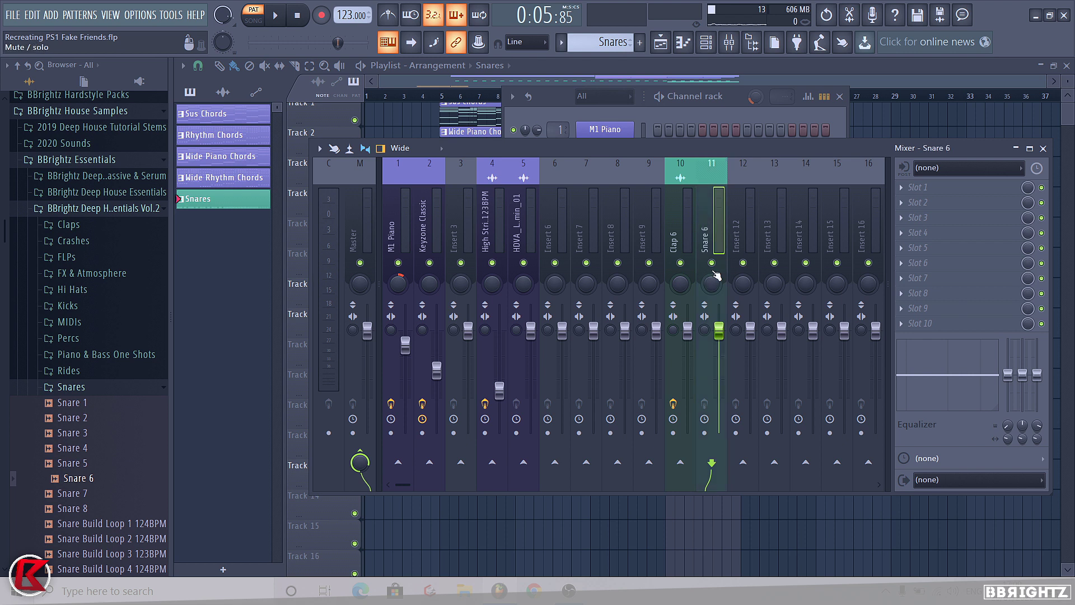
pyautogui.press('space')
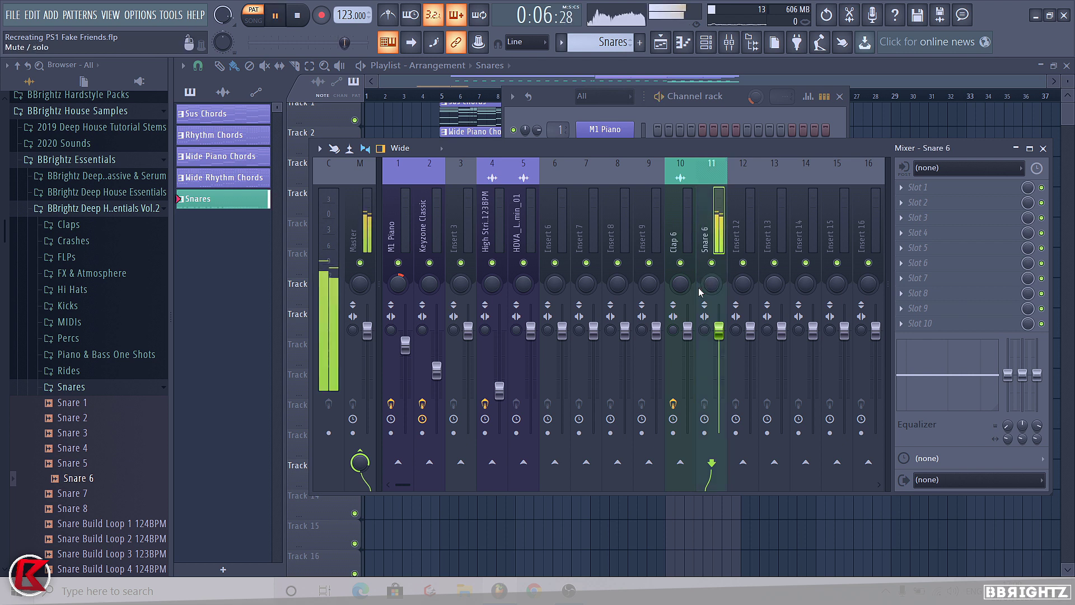
pyautogui.click(923, 224)
pyautogui.moveTo(923, 233)
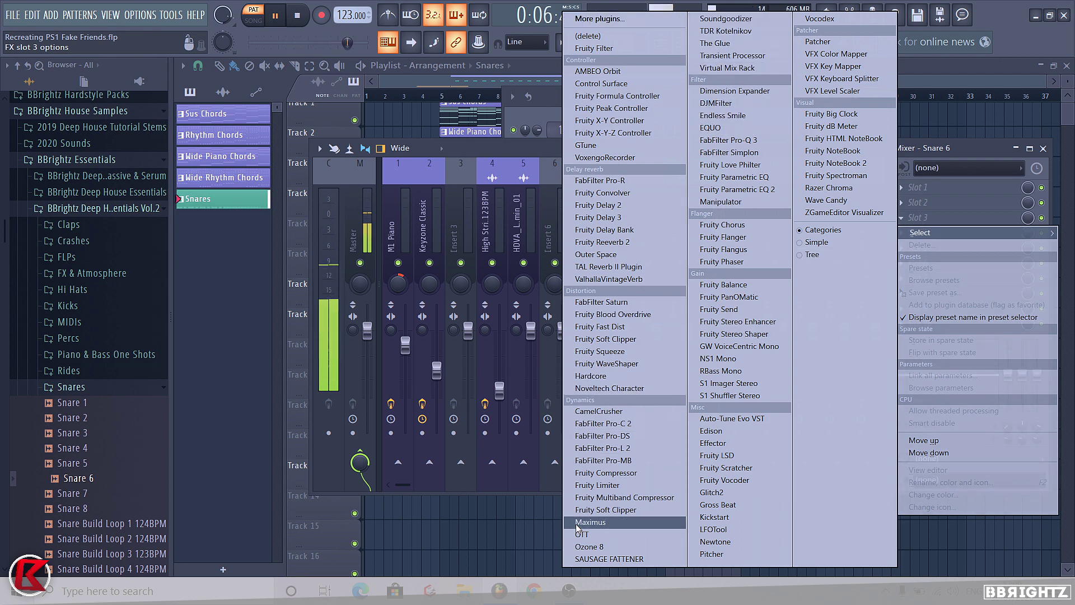
pyautogui.click(521, 146)
pyautogui.press('space')
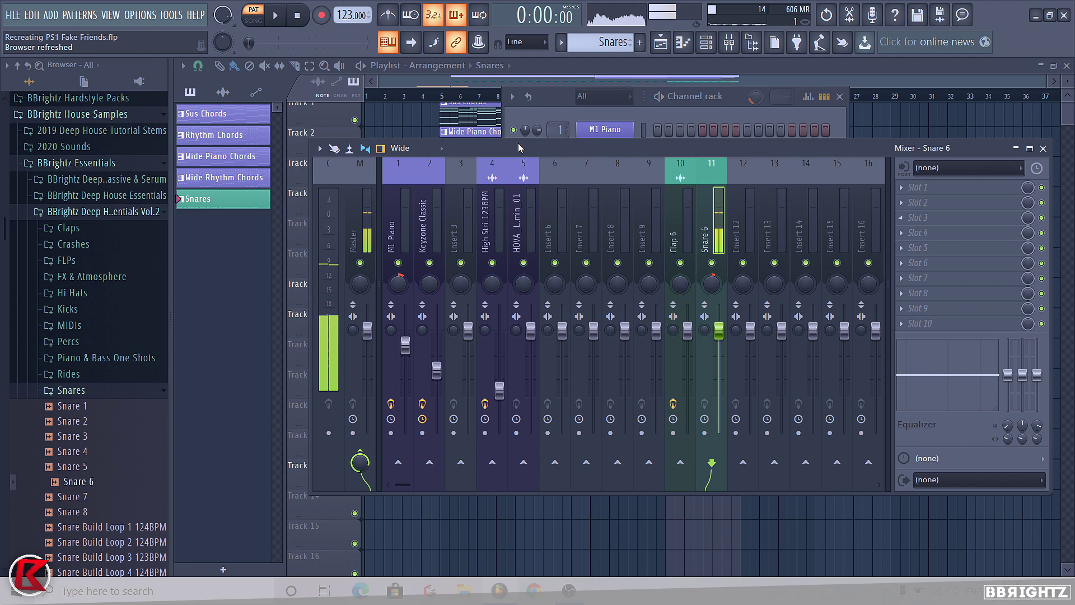
# Insert The Glue in effect slot 2 of the Snare 6 mixer track and load its Drum Snare preset "enhance detail".
pyautogui.click(936, 205)
pyautogui.click(730, 42)
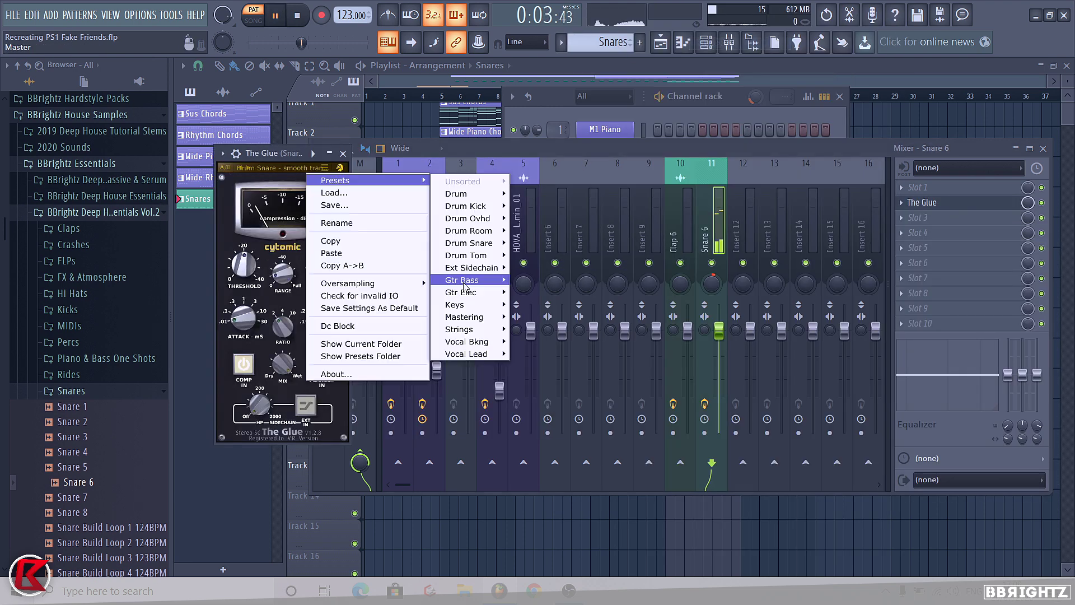
pyautogui.moveTo(476, 243)
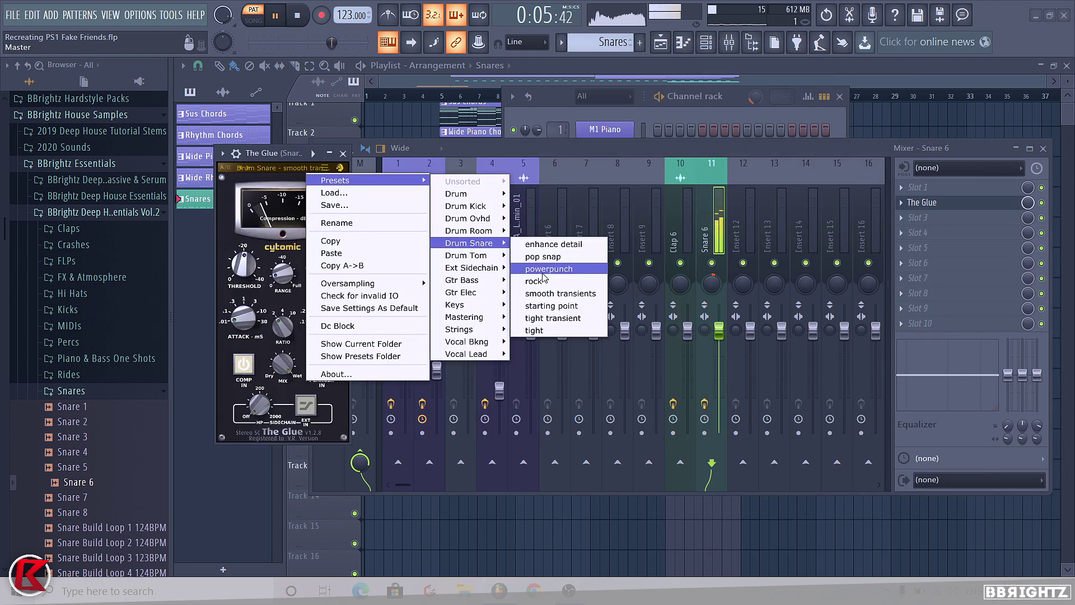
pyautogui.click(552, 244)
pyautogui.click(343, 154)
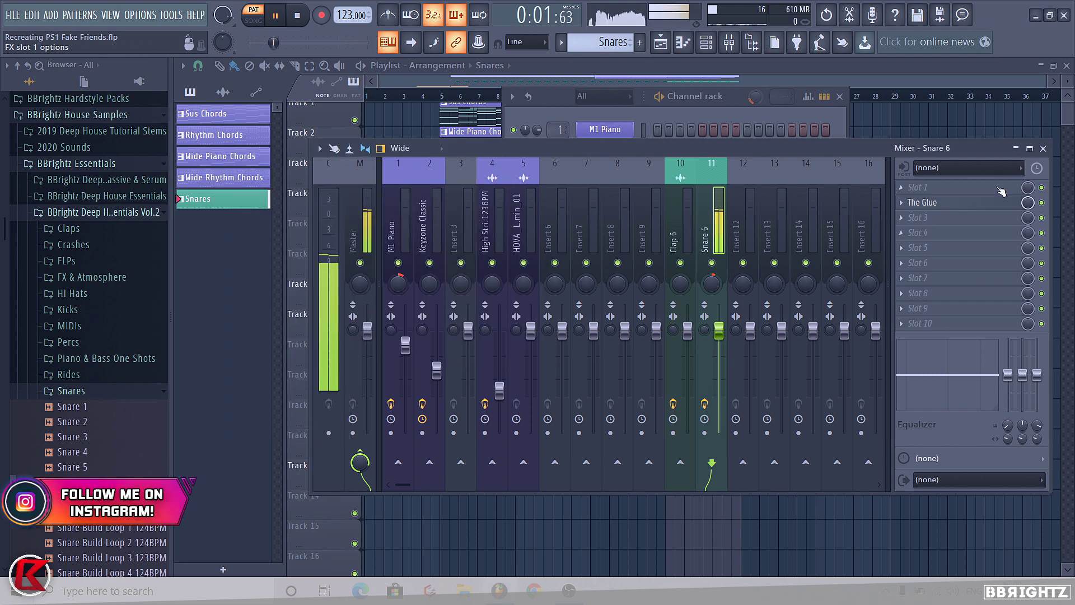
pyautogui.press('space')
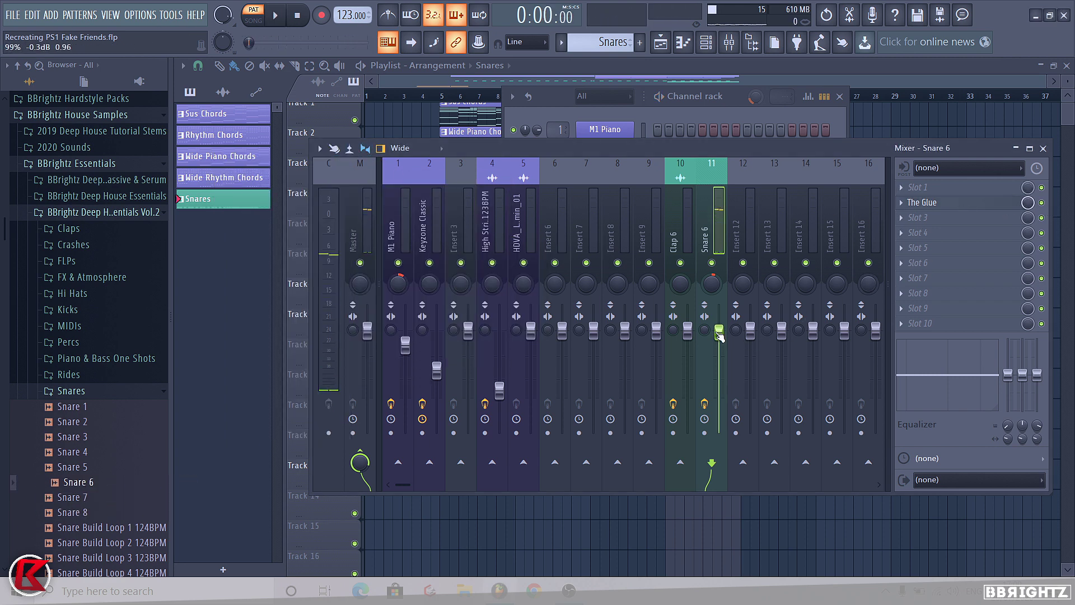
# Play the arrangement in song mode through the snare build-up and set the time selection to bars 17 to 20.
pyautogui.press('F9')
pyautogui.press('space')
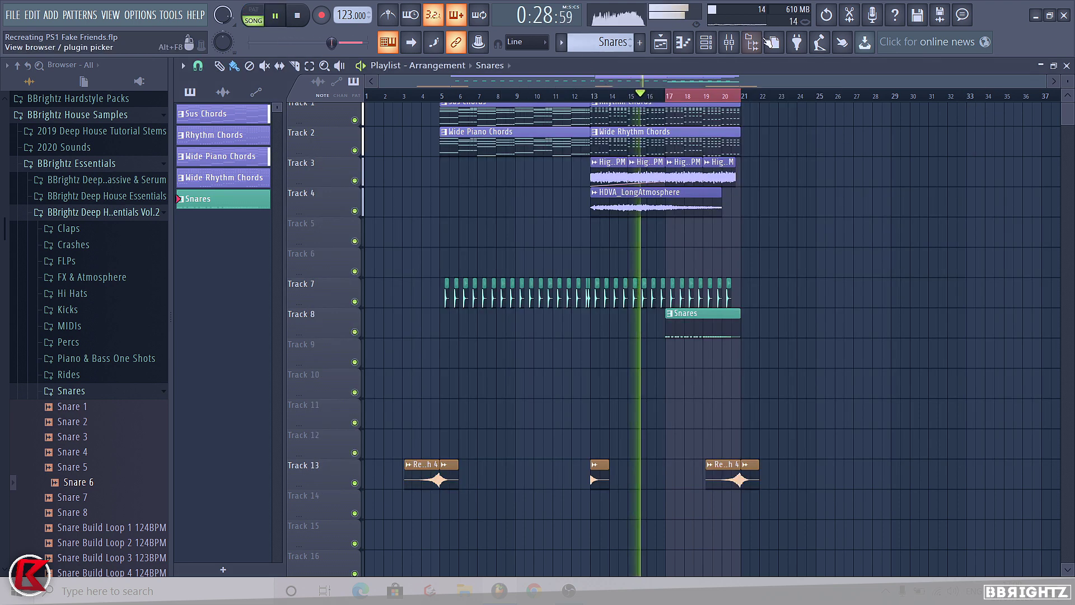
pyautogui.press('F9')
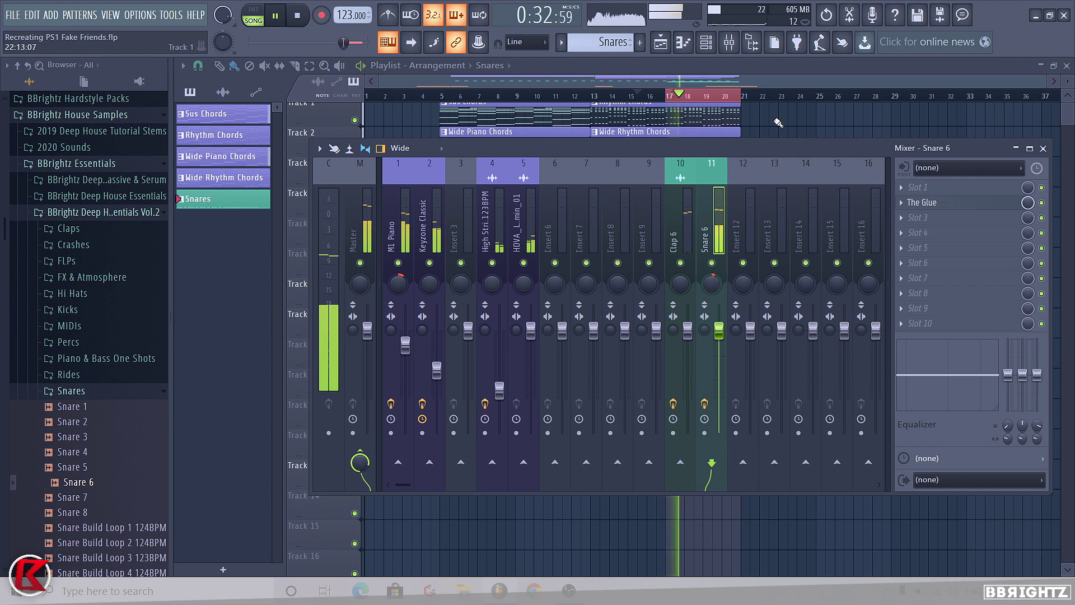
pyautogui.press('F9')
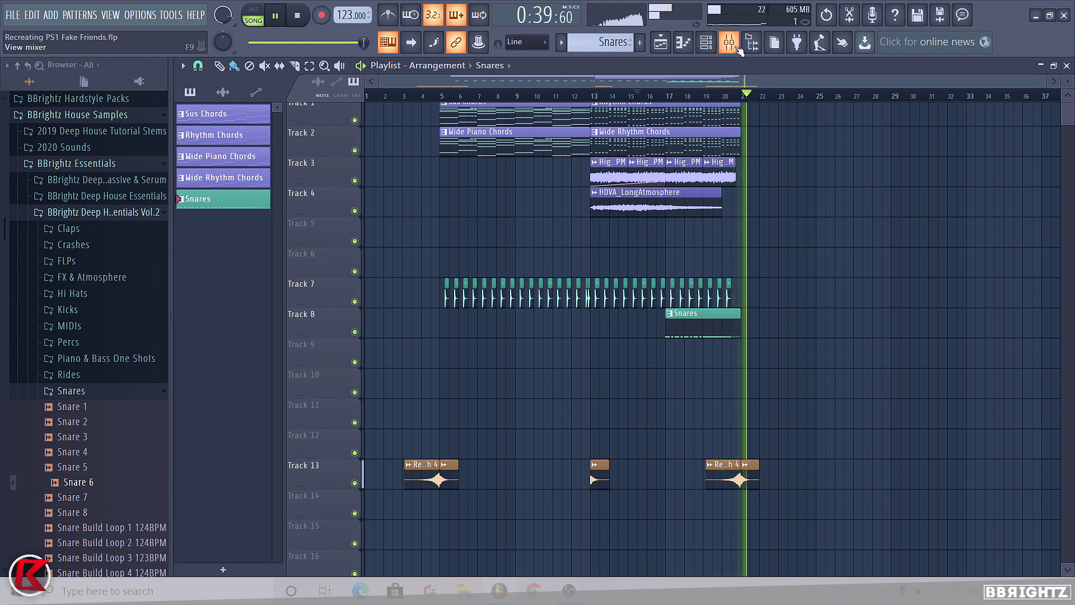
pyautogui.press('space')
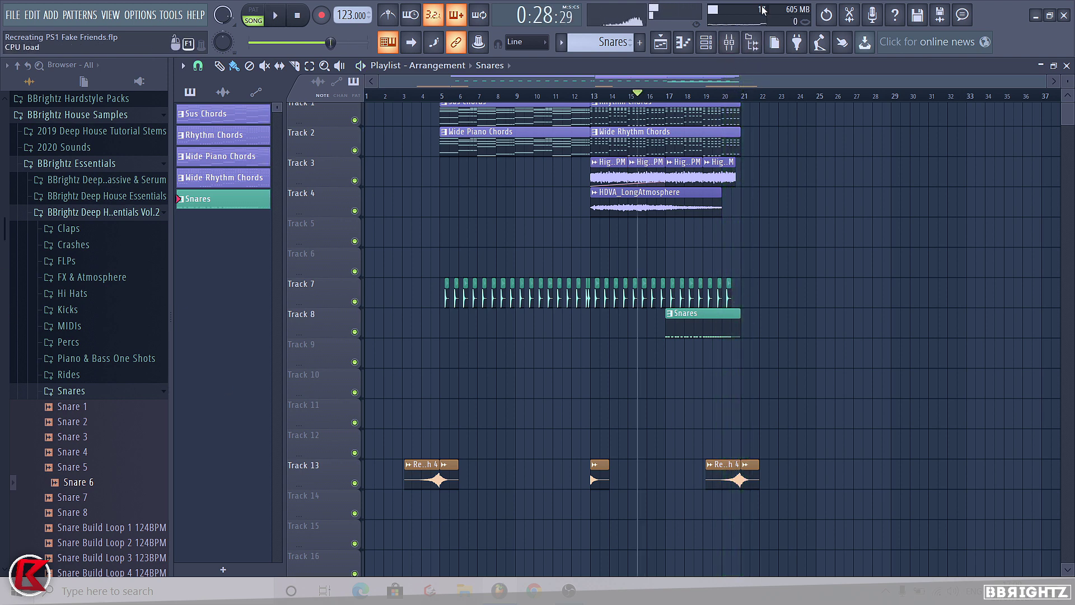
pyautogui.moveTo(671, 98); pyautogui.dragTo(740, 97)
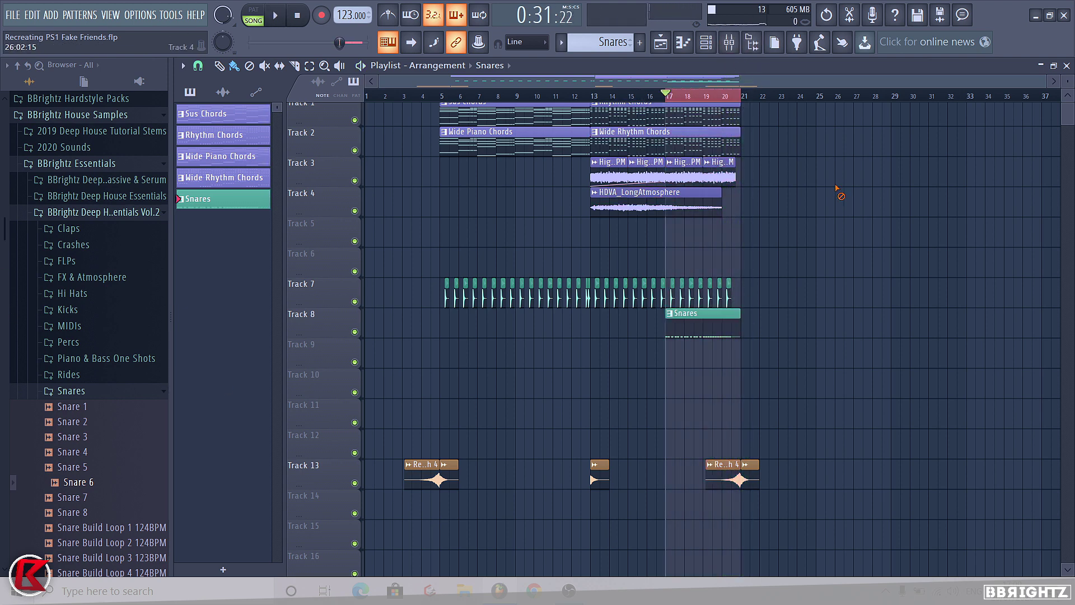
# Move the Snare 6 mixer track one position over to insert 12, freeing insert 11.
pyautogui.click(738, 47)
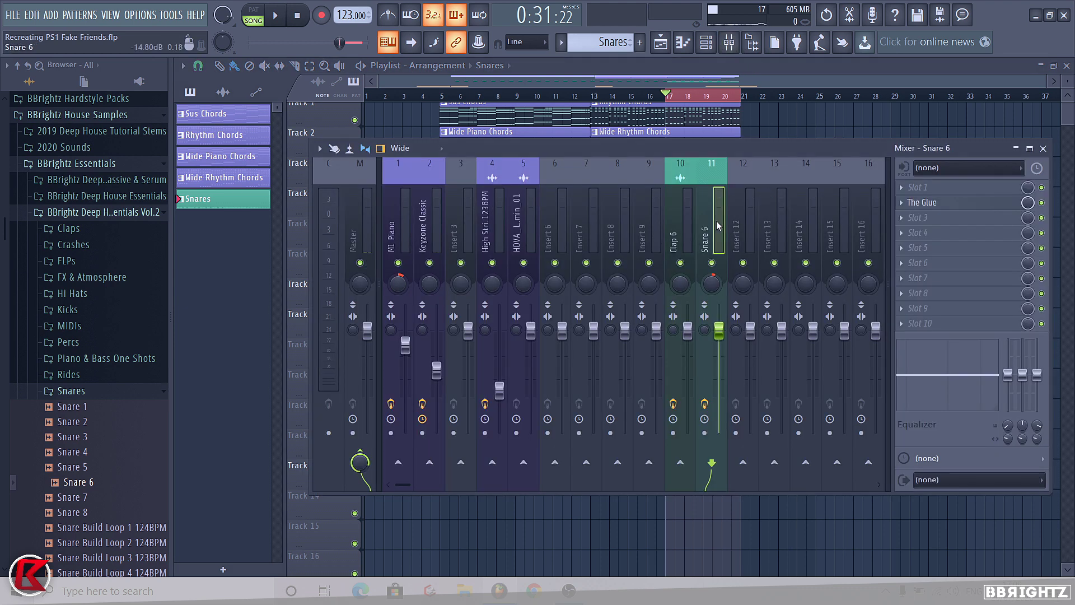
pyautogui.scroll(-3, 718, 226)
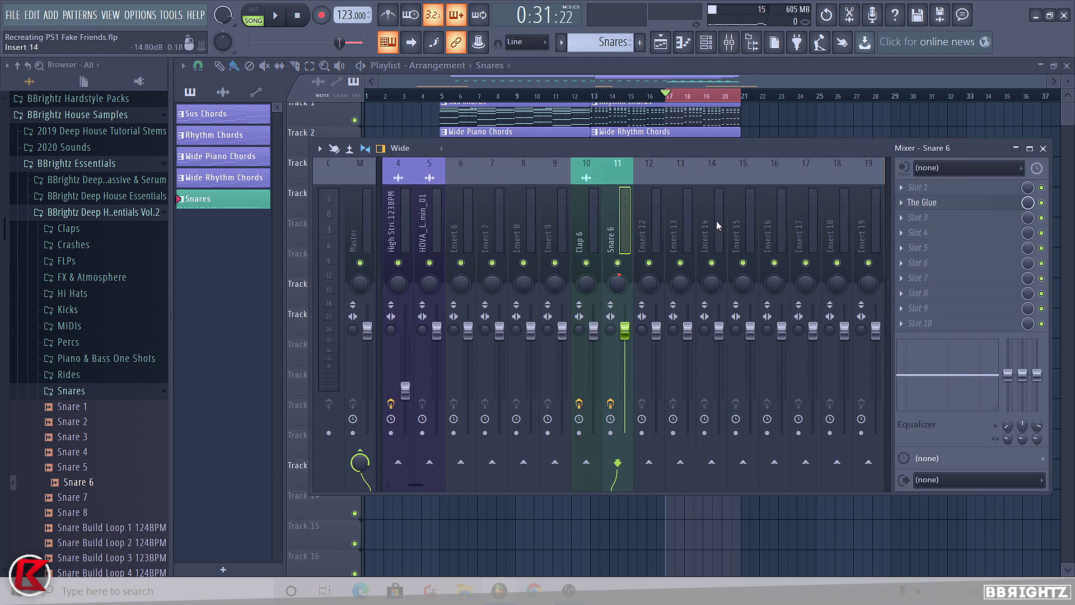
pyautogui.hotkey('alt', 'Right')
# Create a mixer group on the empty insert 11, name it Snare Group and colour it green.
pyautogui.rightClick(614, 228)
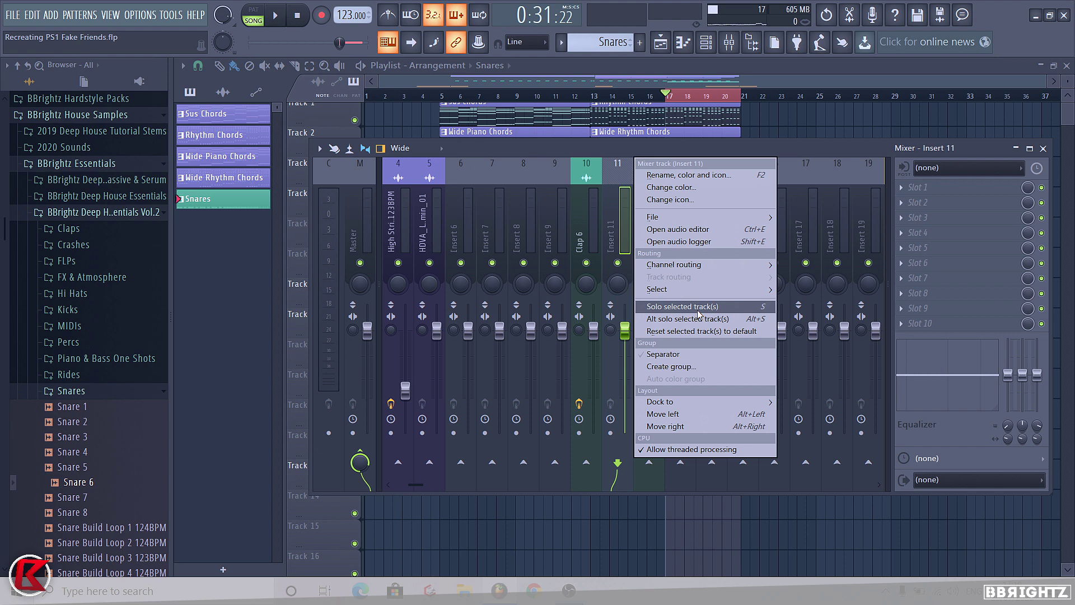
pyautogui.click(672, 366)
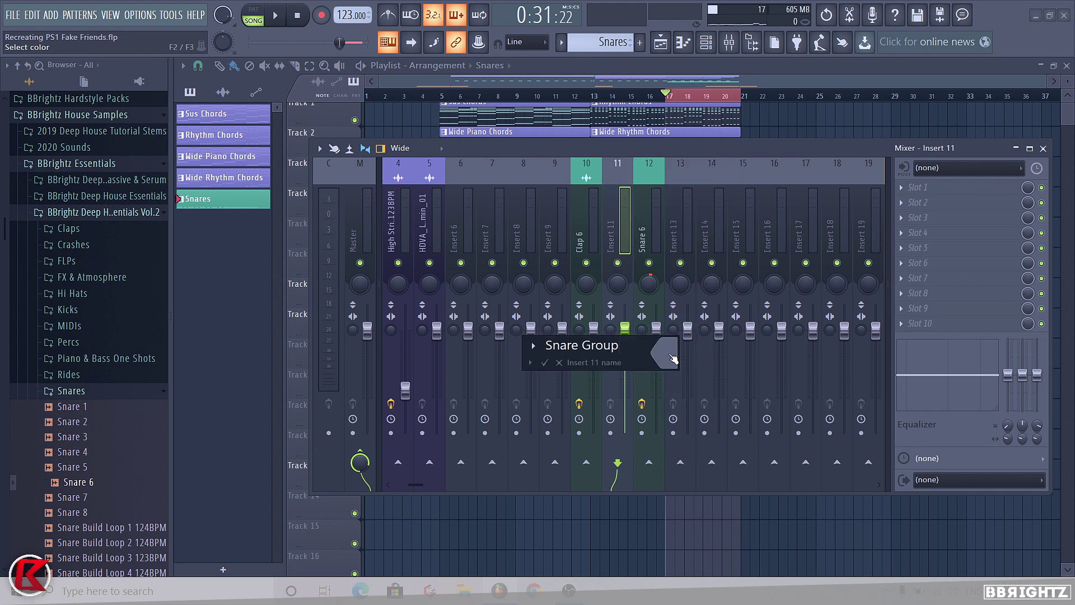
pyautogui.click(673, 359)
pyautogui.click(685, 394)
pyautogui.click(650, 241)
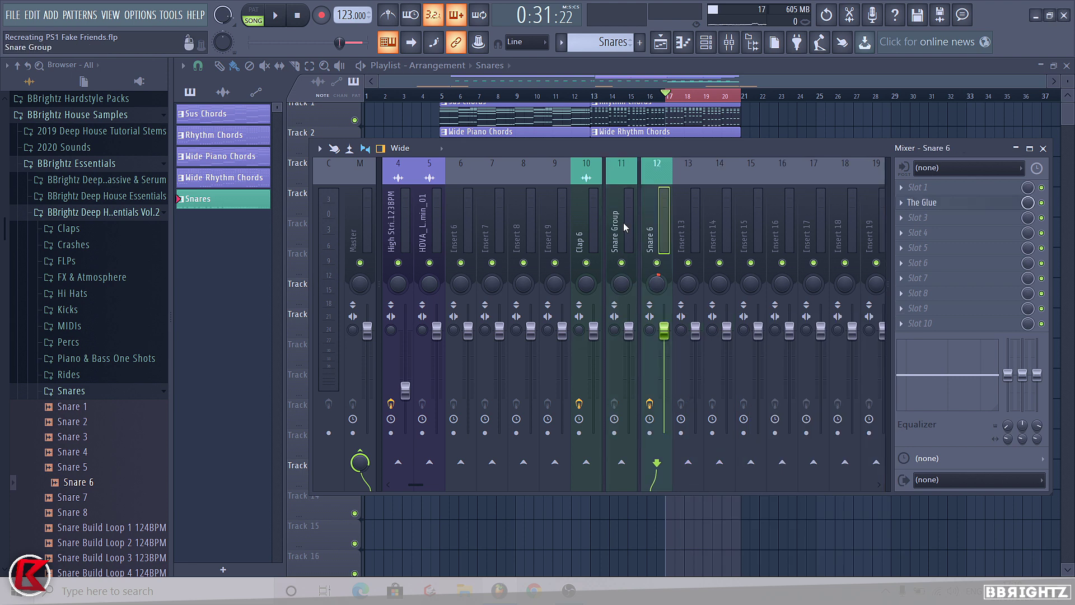
# Insert FabFilter Simplon on the Snare Group and create an automation clip for Filter 2 Freq over bars 17 to 20.
pyautogui.click(625, 228)
pyautogui.click(918, 189)
pyautogui.click(732, 154)
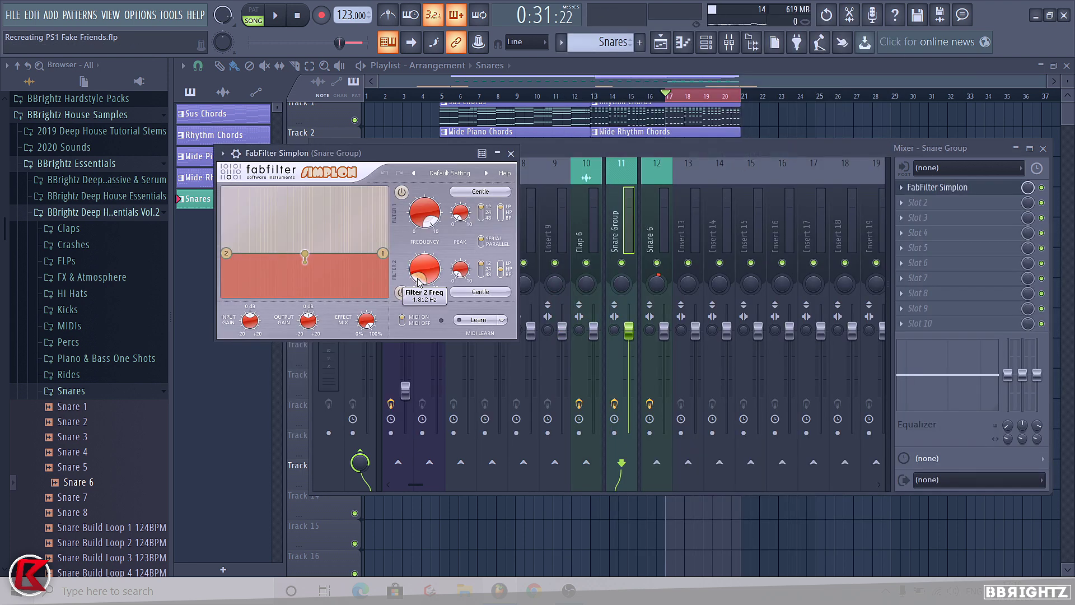
pyautogui.moveTo(418, 283); pyautogui.dragTo(436, 337)
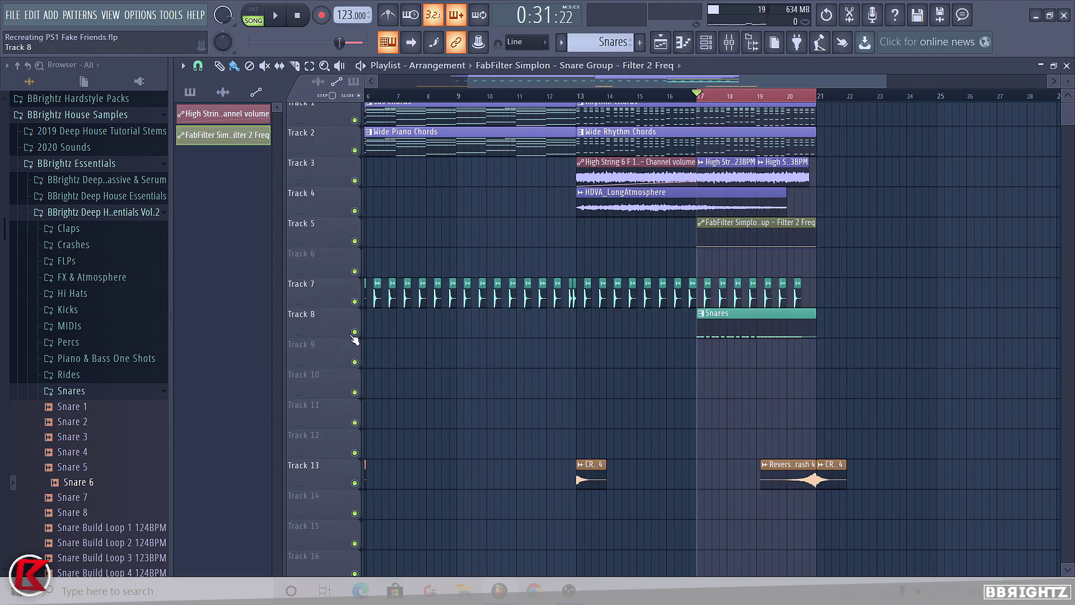
# Solo tracks 8 and 5, enlarge track 5, and shape its Filter 2 Freq automation to rise from about bar 19.5 to bar 21.
pyautogui.rightClick(354, 333)
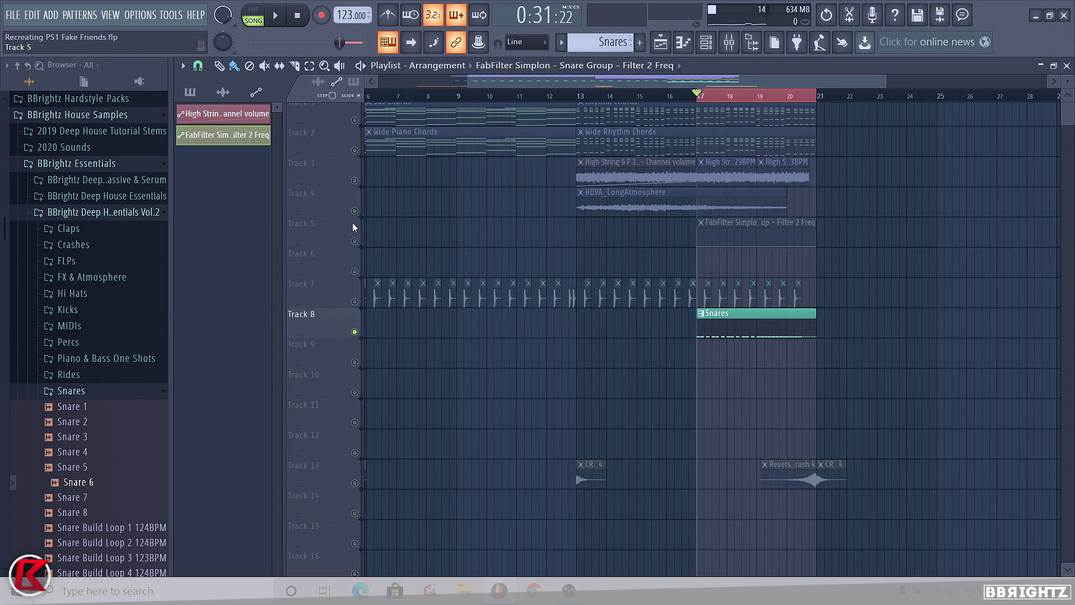
pyautogui.click(354, 241)
pyautogui.moveTo(318, 246); pyautogui.dragTo(317, 327)
pyautogui.scroll(3, 776, 320)
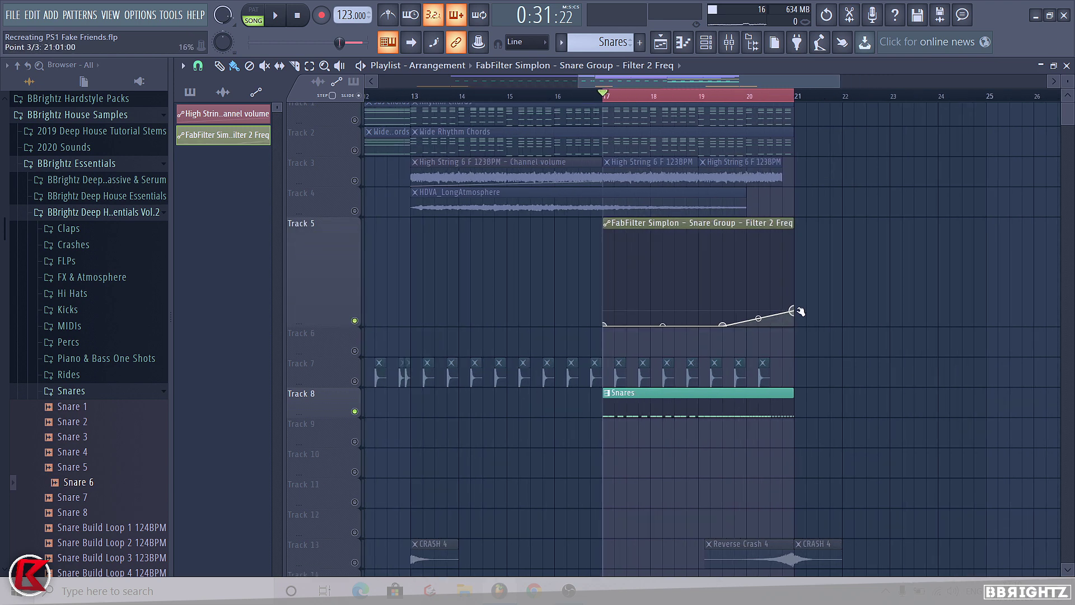
pyautogui.press('space')
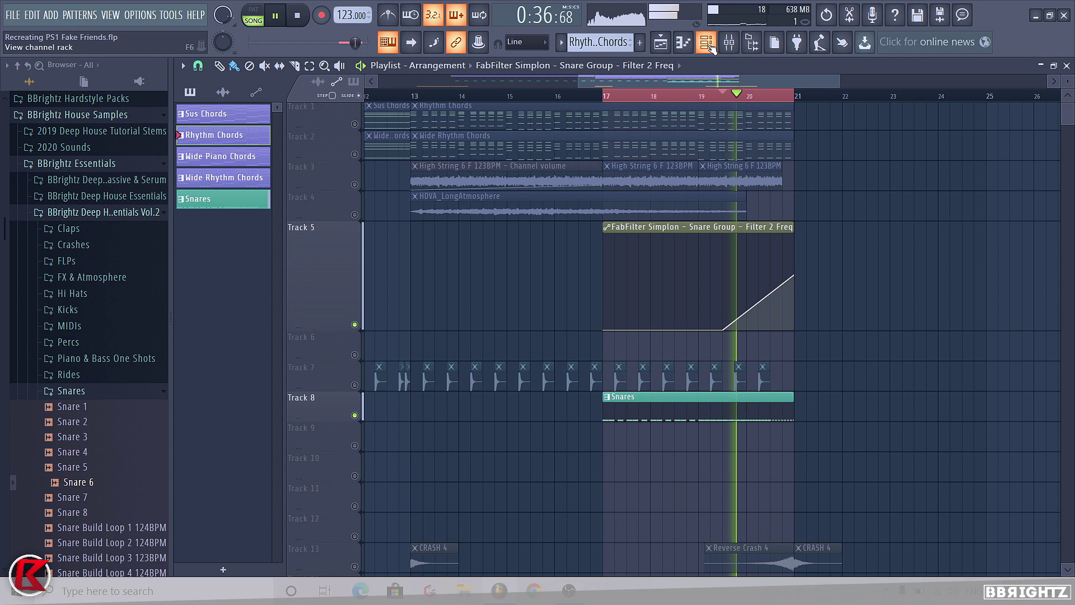
# Route the Snare 6 mixer track only to the Snare Group.
pyautogui.click(708, 45)
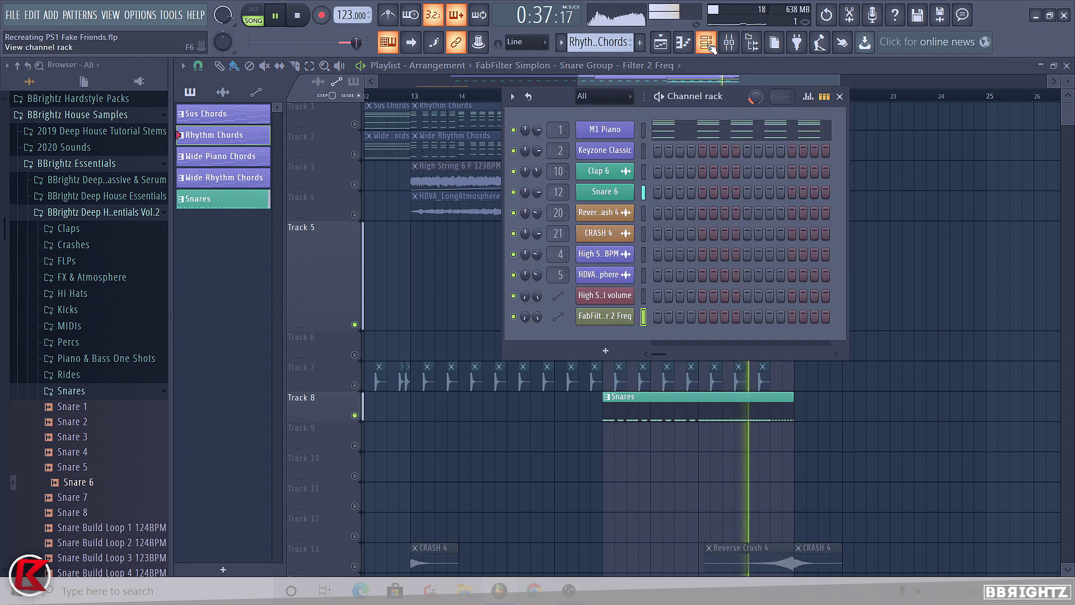
pyautogui.click(708, 45)
pyautogui.click(936, 188)
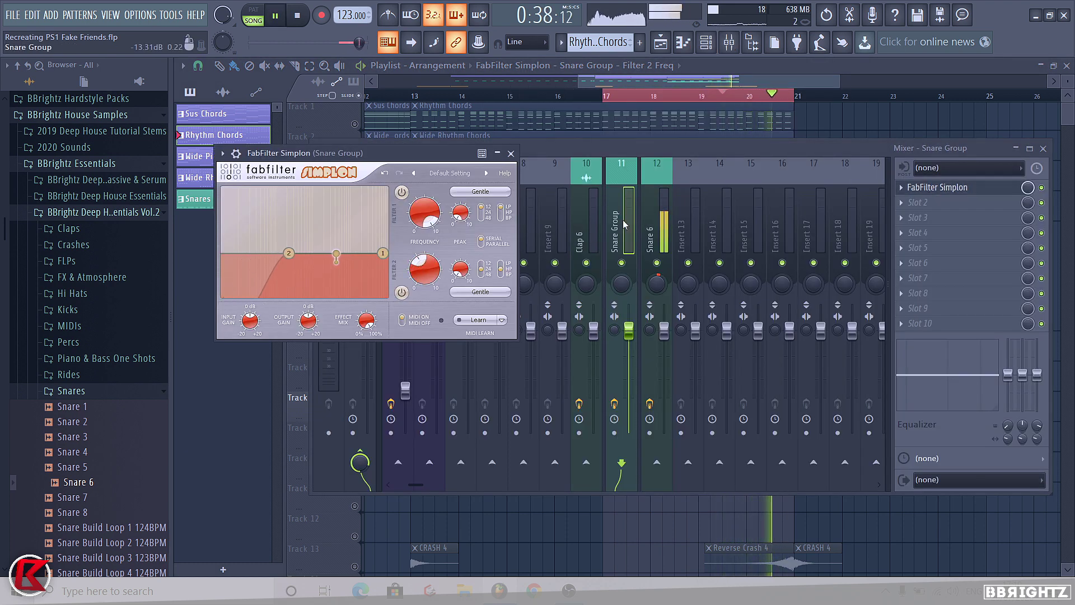
pyautogui.click(649, 274)
pyautogui.press('space')
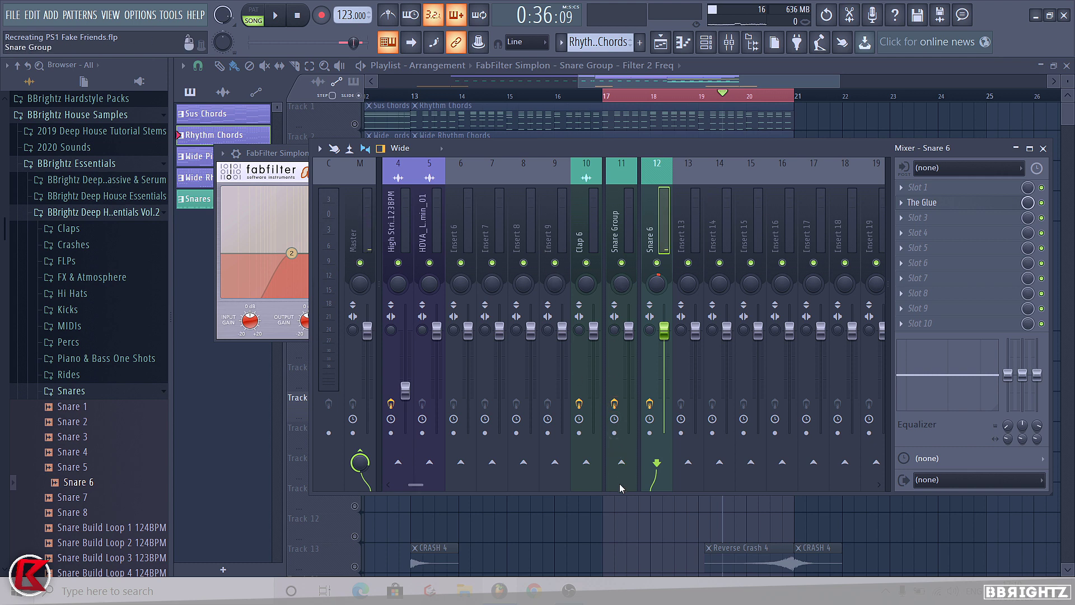
pyautogui.rightClick(621, 470)
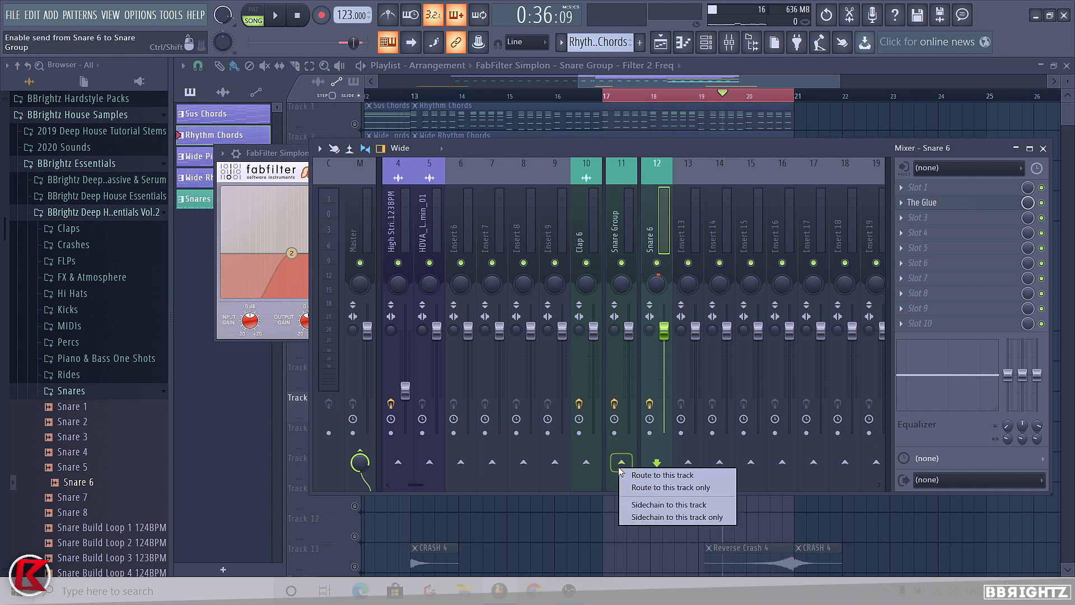
pyautogui.click(643, 488)
pyautogui.click(902, 65)
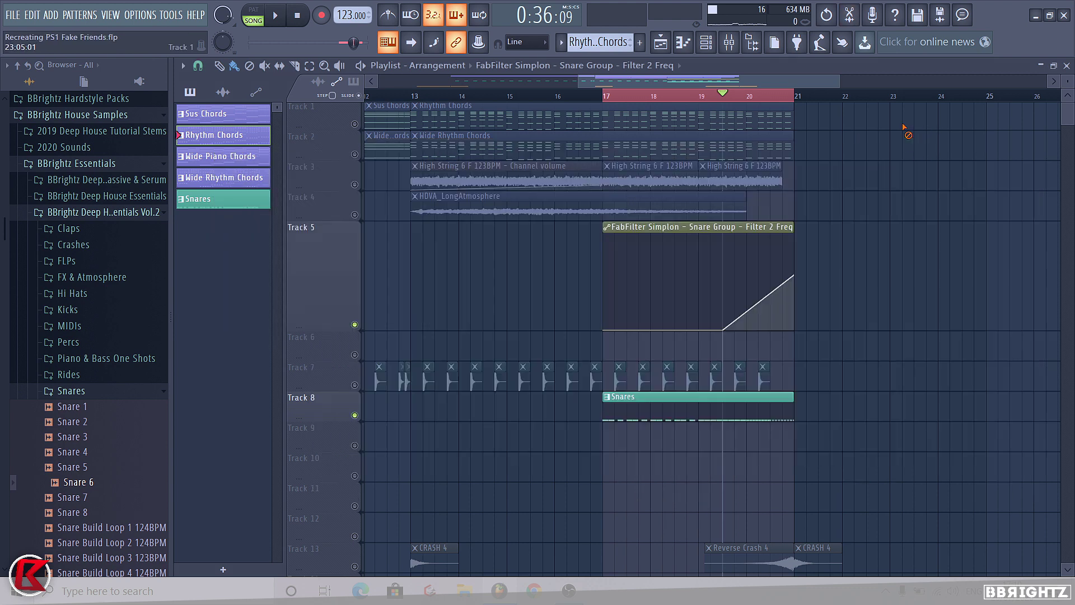
# Play the soloed build-up, set the last Filter 2 Freq automation point to 45%, and restore track 5 to its normal height.
pyautogui.press('space')
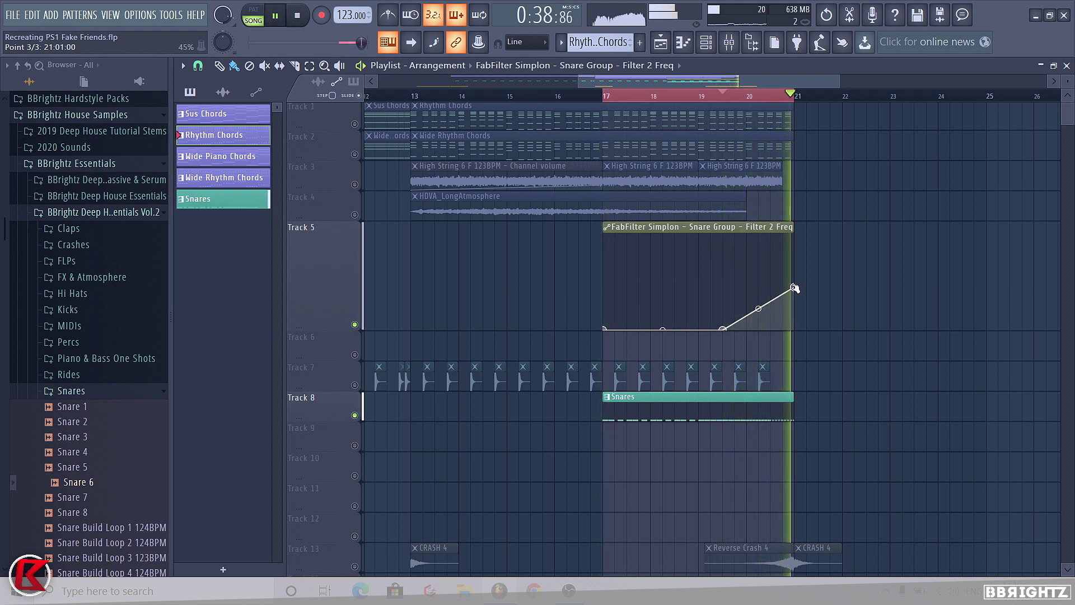
pyautogui.press('space')
pyautogui.rightClick(307, 295)
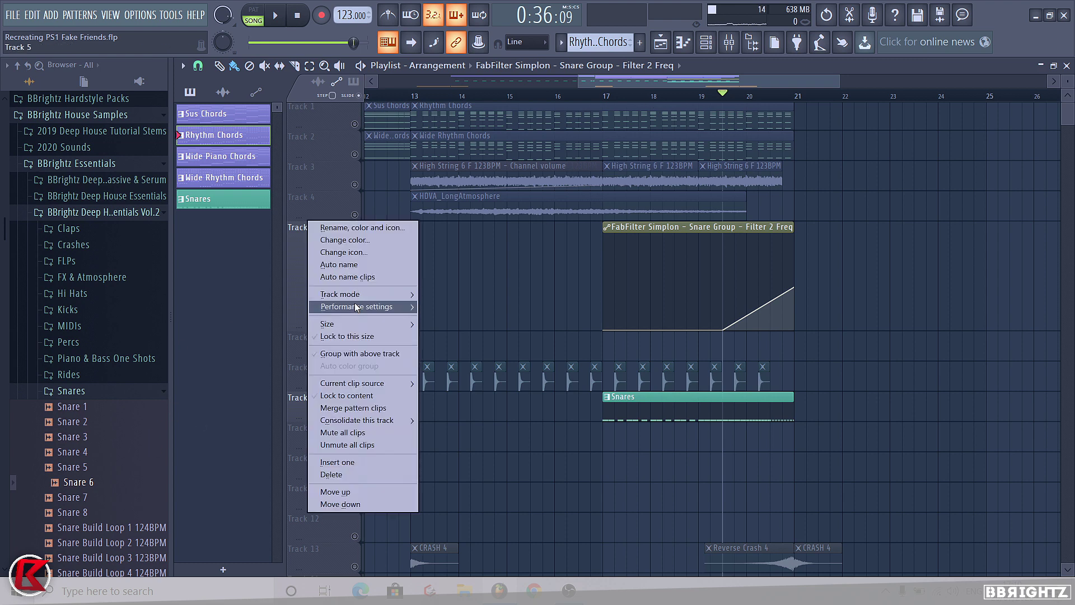
pyautogui.moveTo(392, 320)
pyautogui.click(442, 358)
pyautogui.scroll(-2, 542, 281)
# Move the Filter 2 Freq automation clip to track 9 below the Snares clip and unsolo the playlist tracks.
pyautogui.moveTo(619, 247)
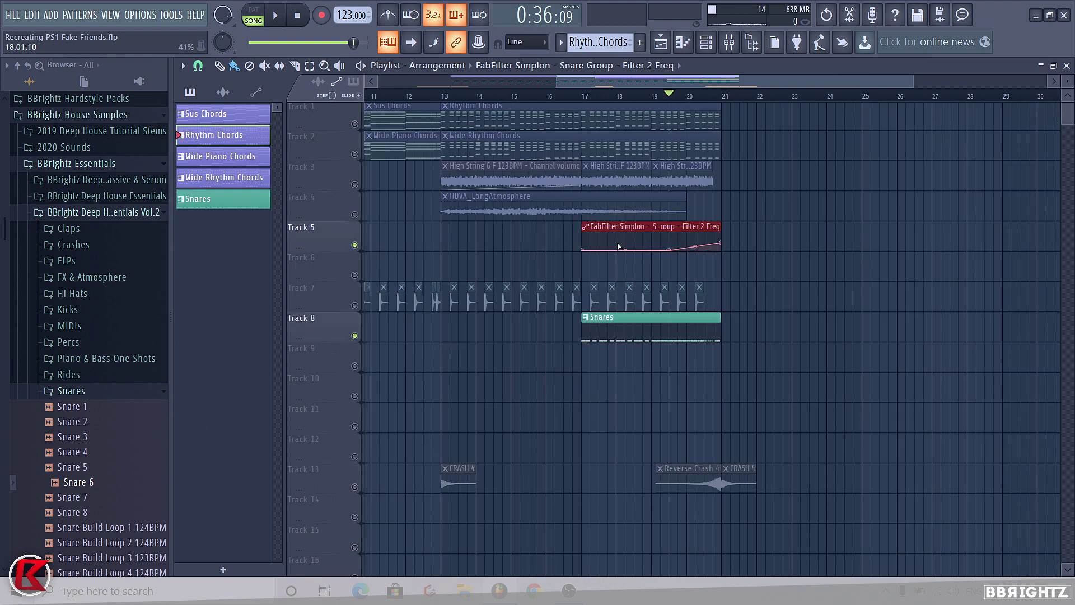
pyautogui.moveTo(619, 251); pyautogui.dragTo(619, 371)
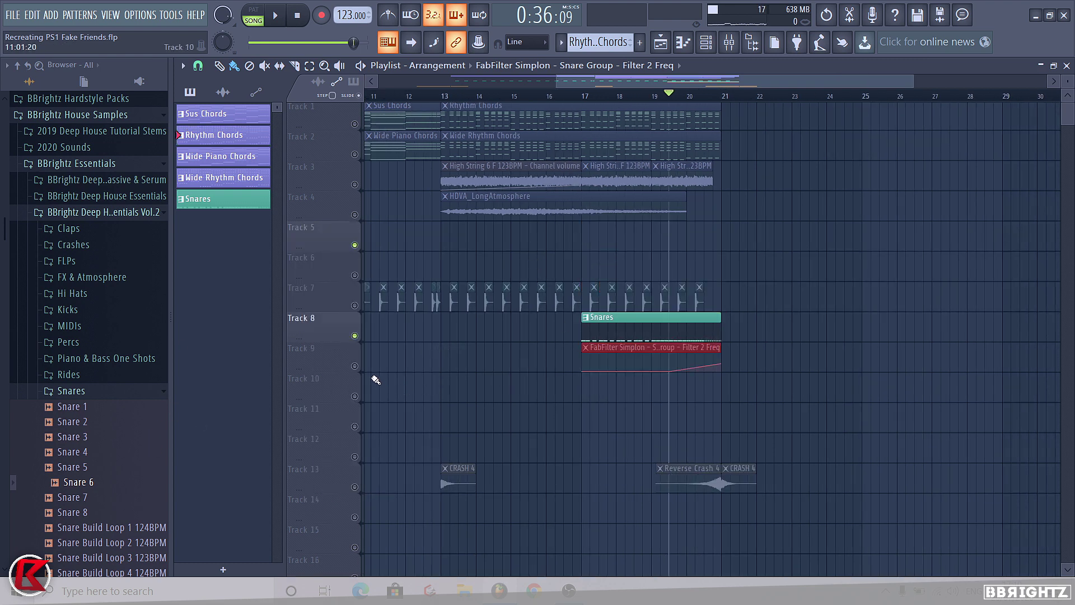
pyautogui.rightClick(355, 336)
# Collapse the Vol.2 sample folder and open the Snares folder of BBrightz Deep House Essentials, previewing SNARE 1.
pyautogui.click(90, 391)
pyautogui.click(93, 212)
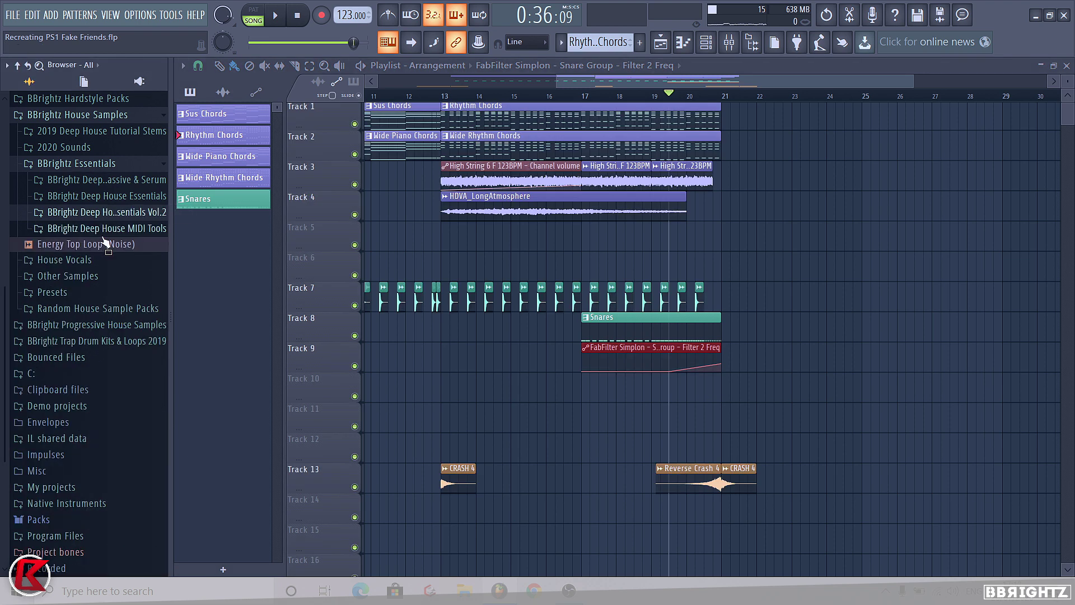
pyautogui.click(92, 196)
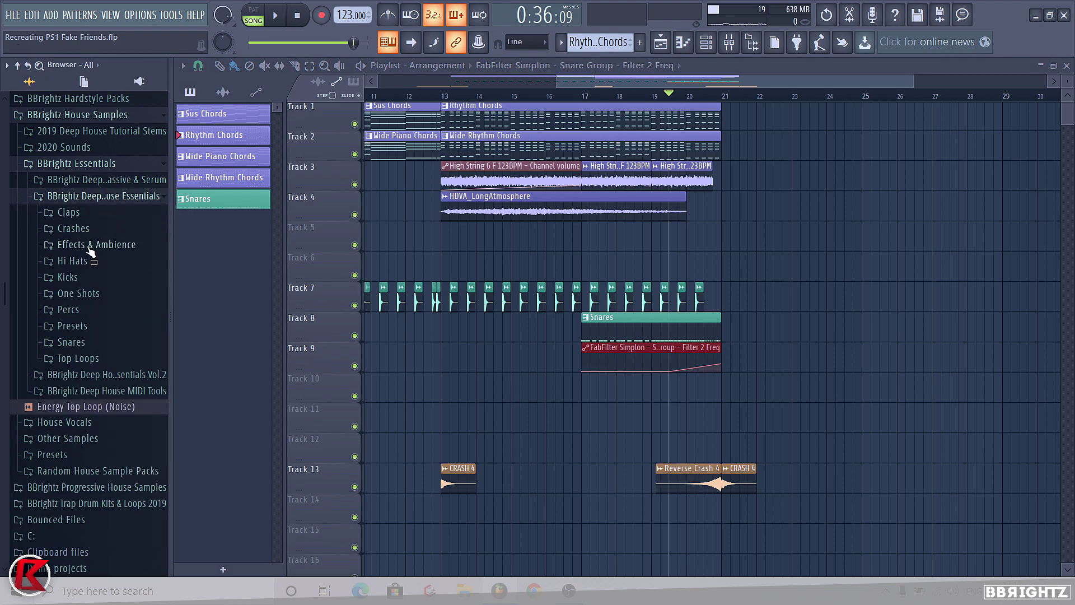
pyautogui.click(70, 342)
pyautogui.click(78, 388)
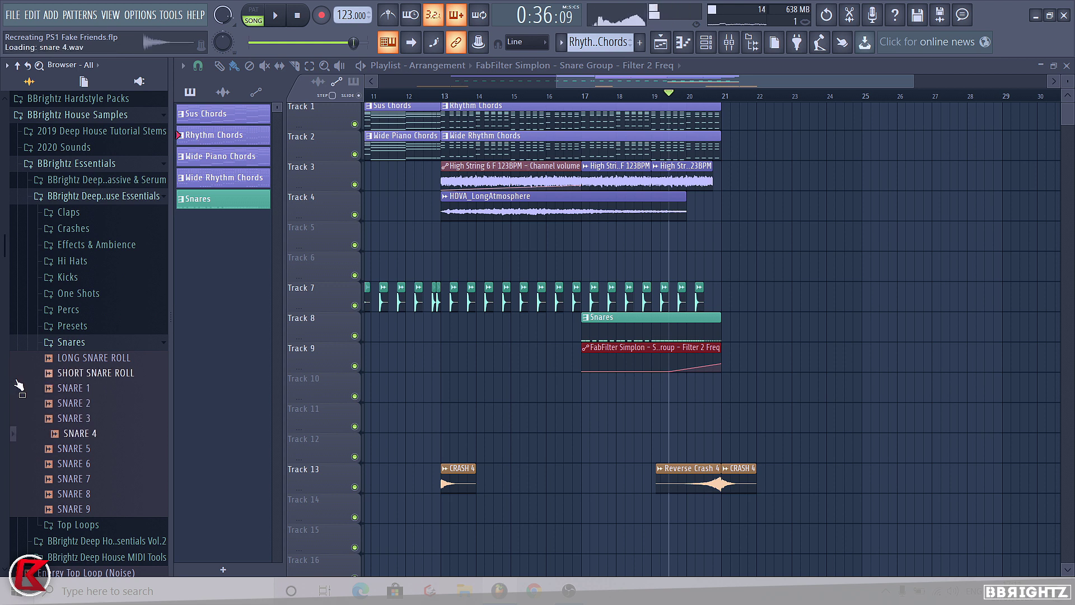
# Audition the snare samples in the folder one by one, finishing on SNARE 3.
pyautogui.press('Up')
pyautogui.press('Down')
pyautogui.press('Down')
pyautogui.press('Down')
pyautogui.press('Down')
pyautogui.press('Down')
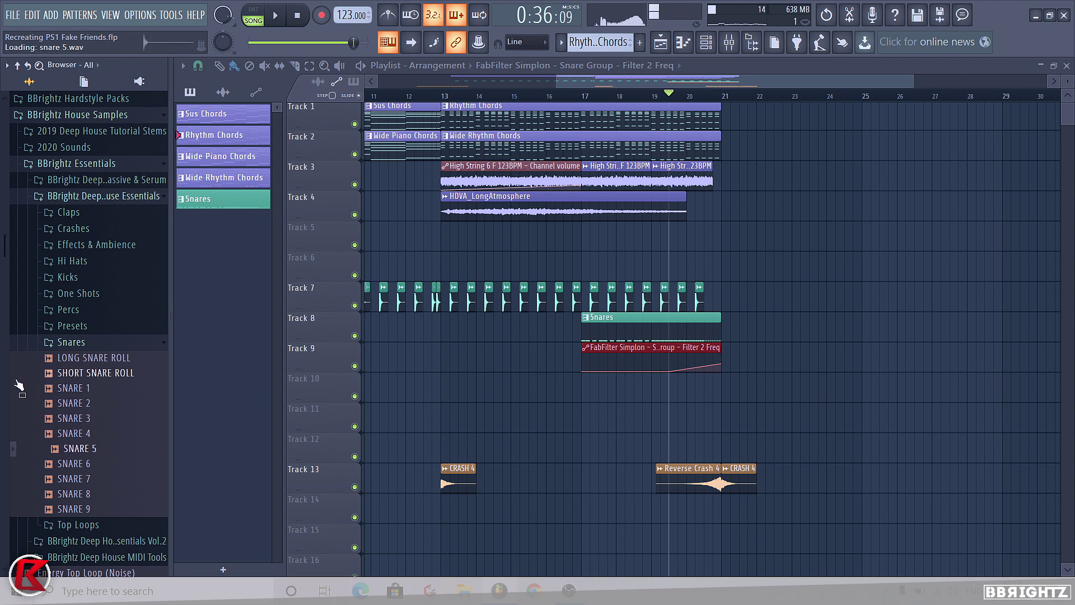
pyautogui.press('Up')
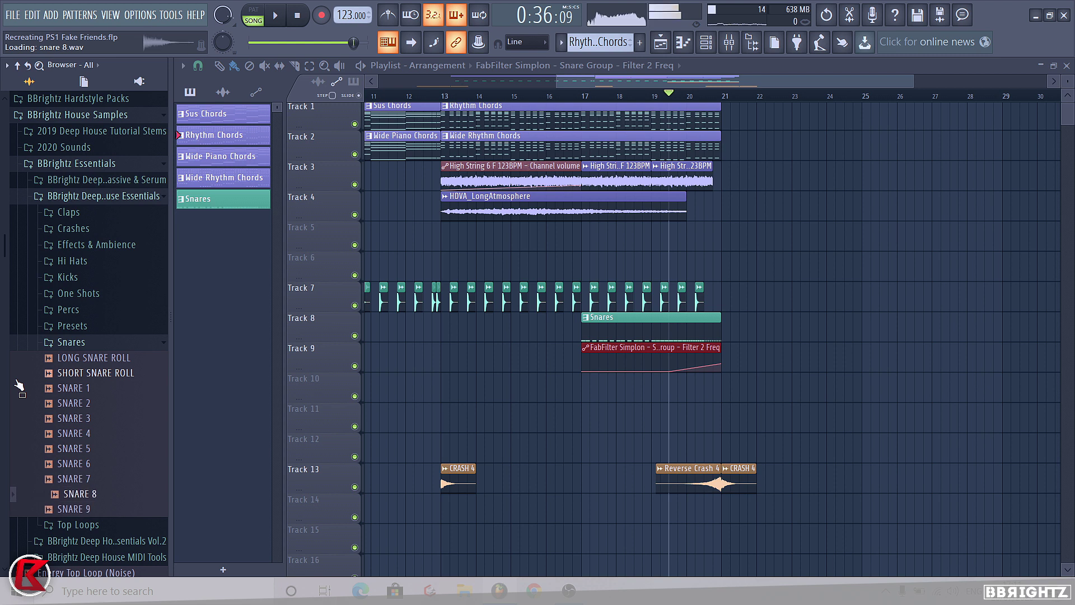
pyautogui.press('Up')
pyautogui.press('Up')
pyautogui.press('Up')
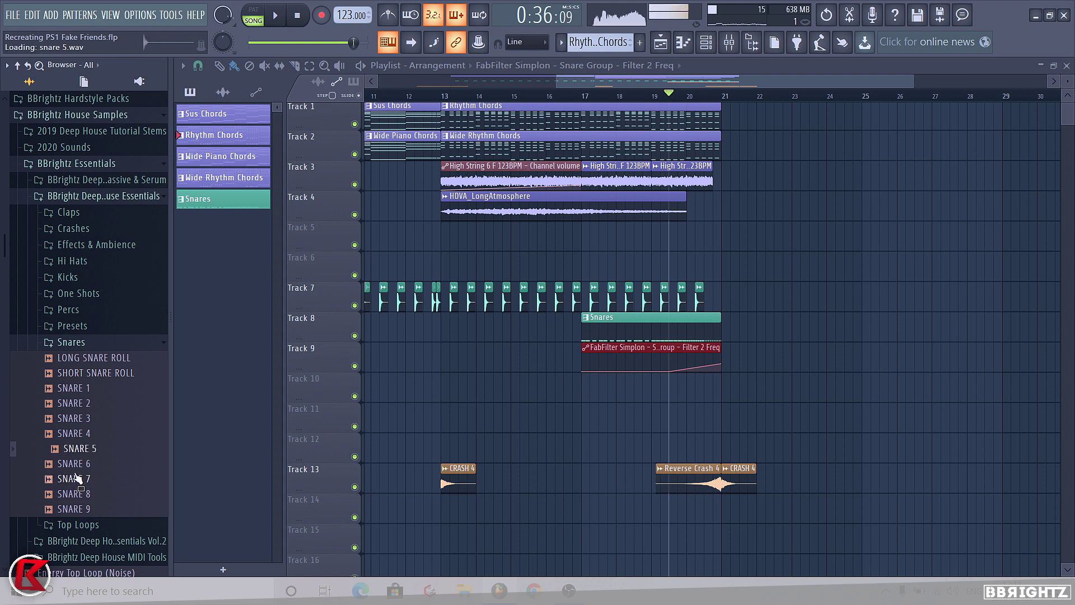
pyautogui.press('Up')
pyautogui.press('Up')
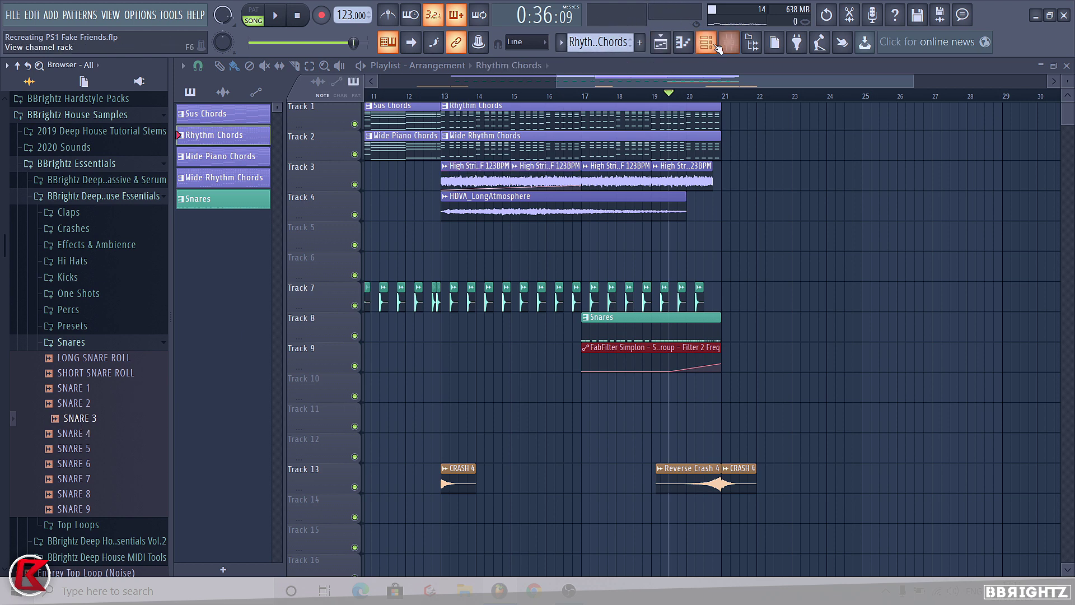
# Add SNARE 3 as a new channel below Snare 6 in the channel rack and colour it green.
pyautogui.press('F6')
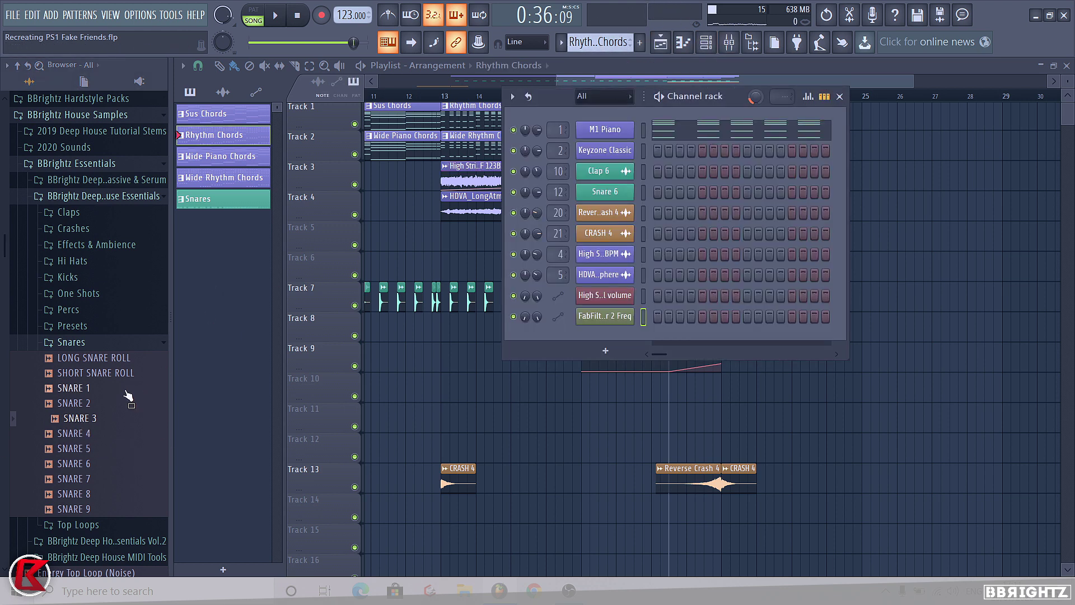
pyautogui.moveTo(76, 420); pyautogui.dragTo(599, 204)
pyautogui.rightClick(615, 212)
pyautogui.click(663, 255)
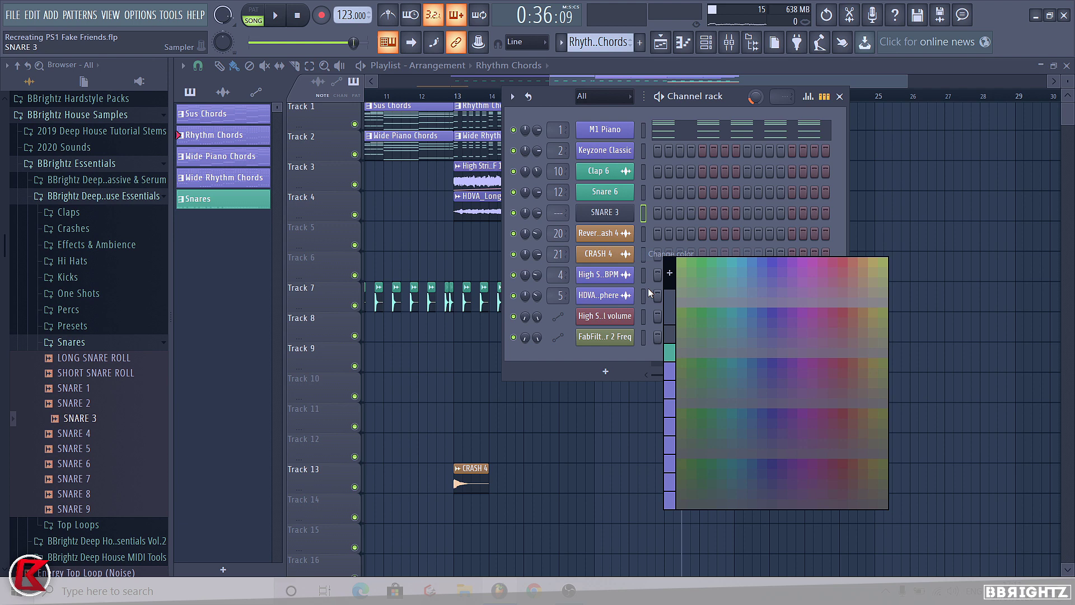
pyautogui.click(667, 352)
# Assign the SNARE 3 channel to mixer insert 13 and route that track only to the Snare Group.
pyautogui.click(729, 42)
pyautogui.click(696, 213)
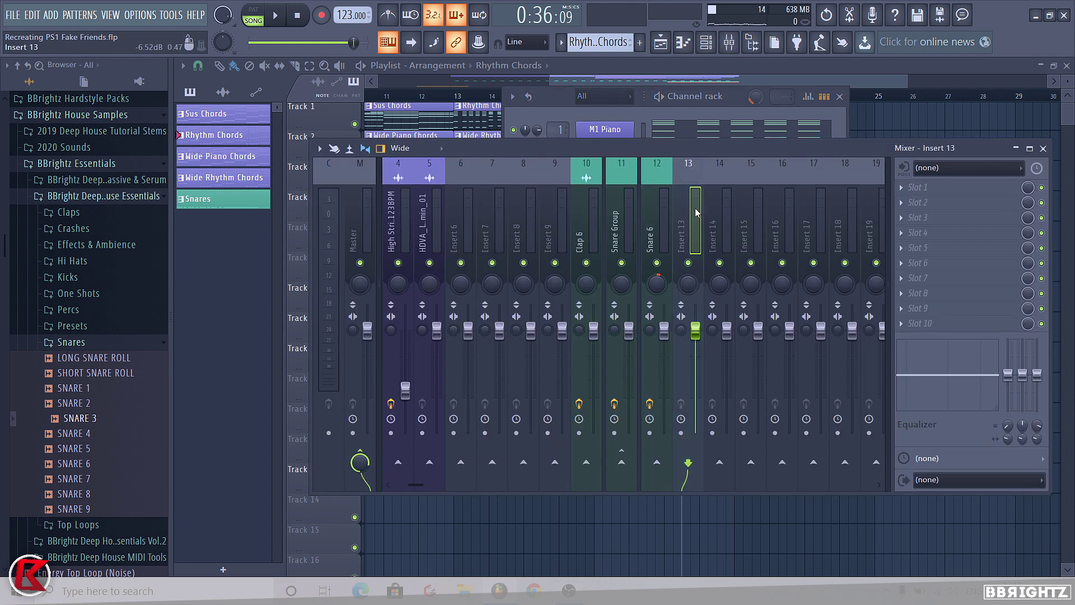
pyautogui.rightClick(625, 463)
pyautogui.click(661, 482)
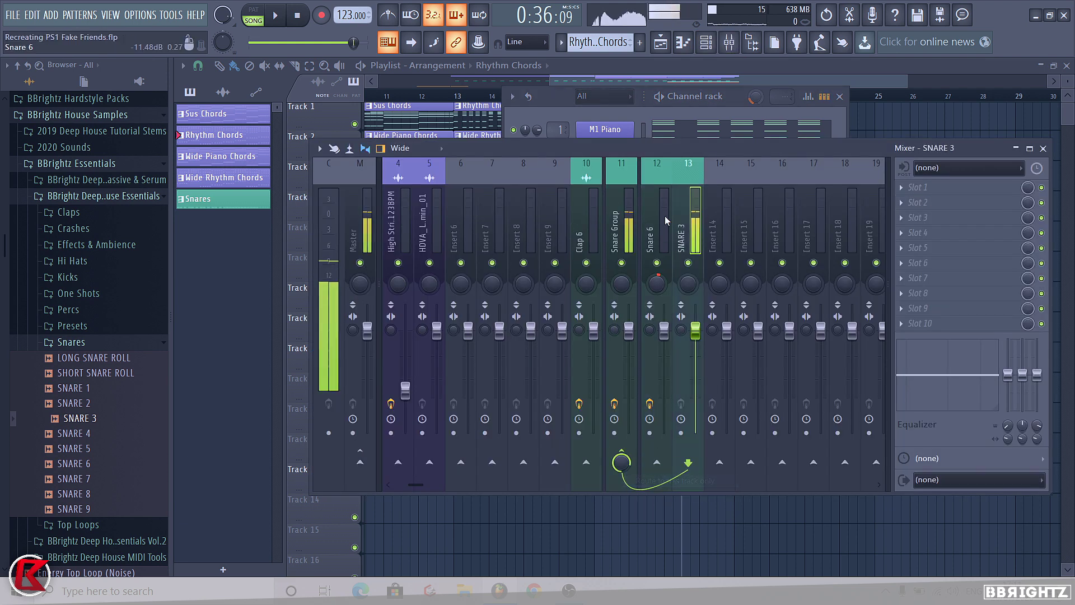
# Lower the SNARE 3 mixer fader and insert Fruity Delay 2 in its slot 2 with the input volume at about 51%.
pyautogui.moveTo(696, 332); pyautogui.dragTo(696, 362)
pyautogui.click(952, 203)
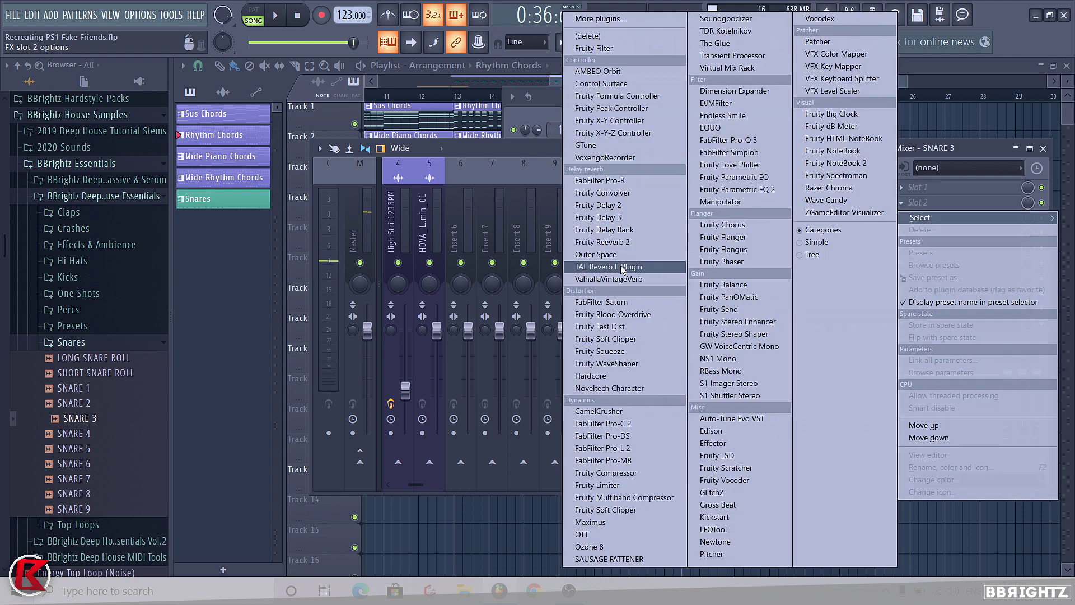
pyautogui.click(621, 210)
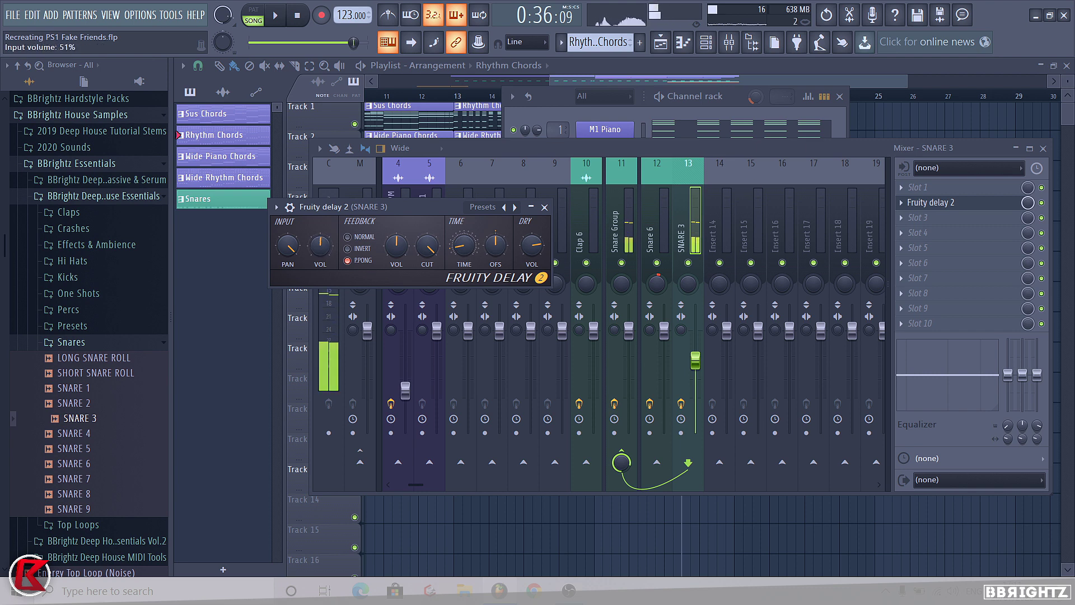
pyautogui.click(979, 183)
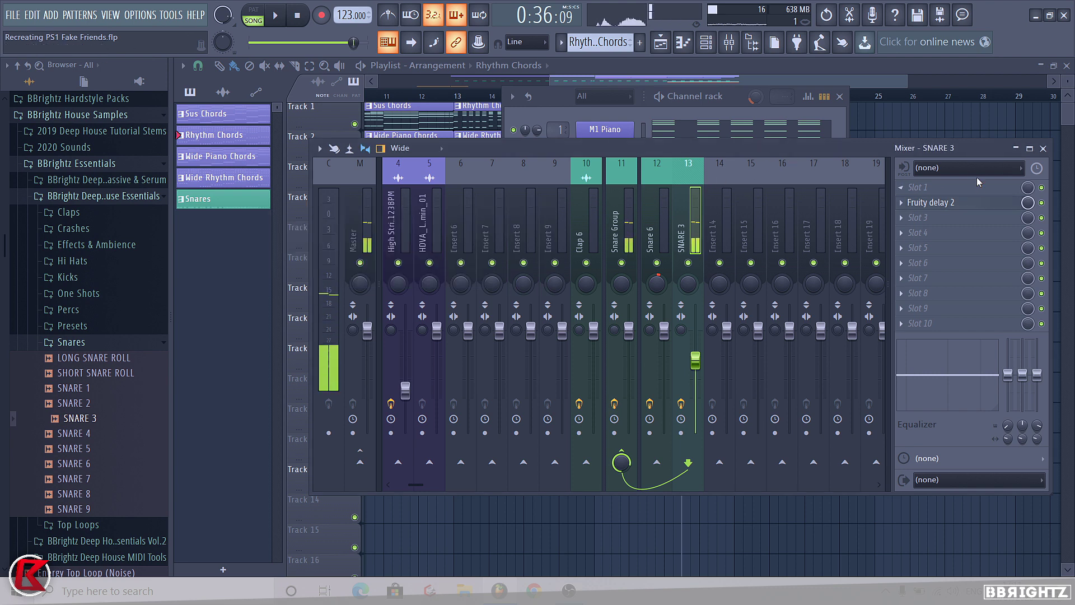
# Copy the Snare 6 notes of the Snares pattern to the SNARE 3 channel.
pyautogui.click(1043, 149)
pyautogui.rightClick(903, 316)
pyautogui.click(675, 332)
pyautogui.click(706, 43)
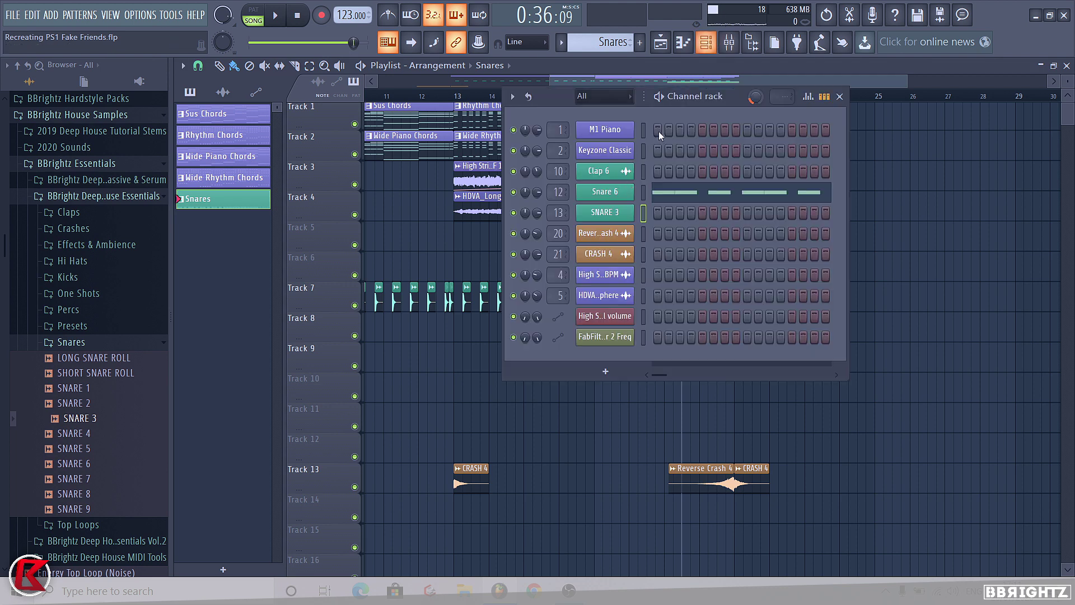
pyautogui.click(643, 193)
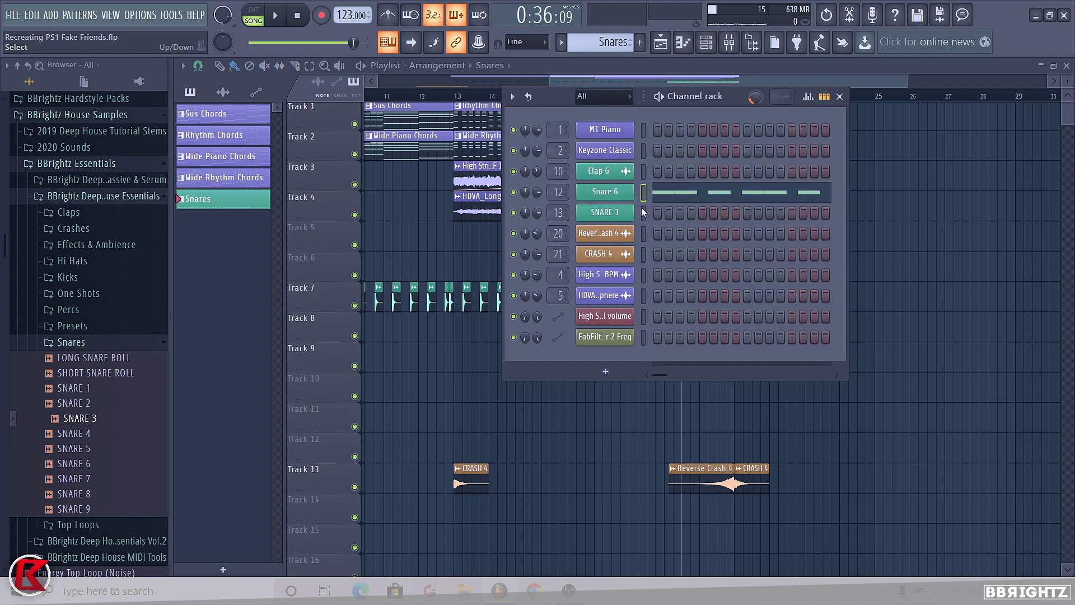
pyautogui.hotkey('ctrl', 'v')
# Play the build-up from bar 17 with Snare 6 muted and raise the SNARE 3 mixer fader to about -2.4 dB.
pyautogui.press('space')
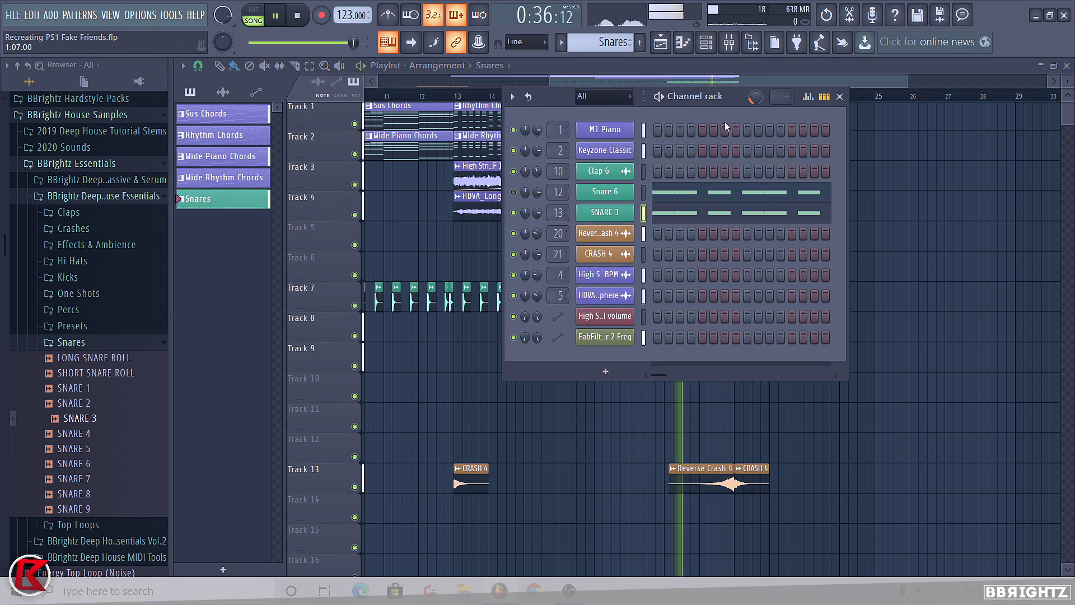
pyautogui.press('F9')
pyautogui.press('space')
pyautogui.moveTo(695, 360); pyautogui.dragTo(695, 356)
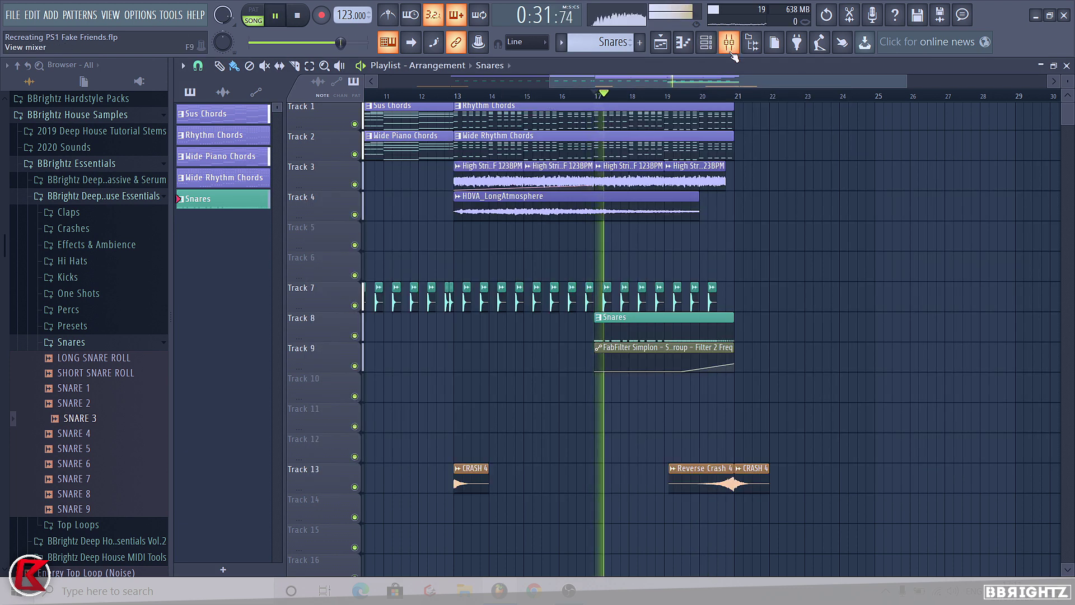
pyautogui.click(730, 43)
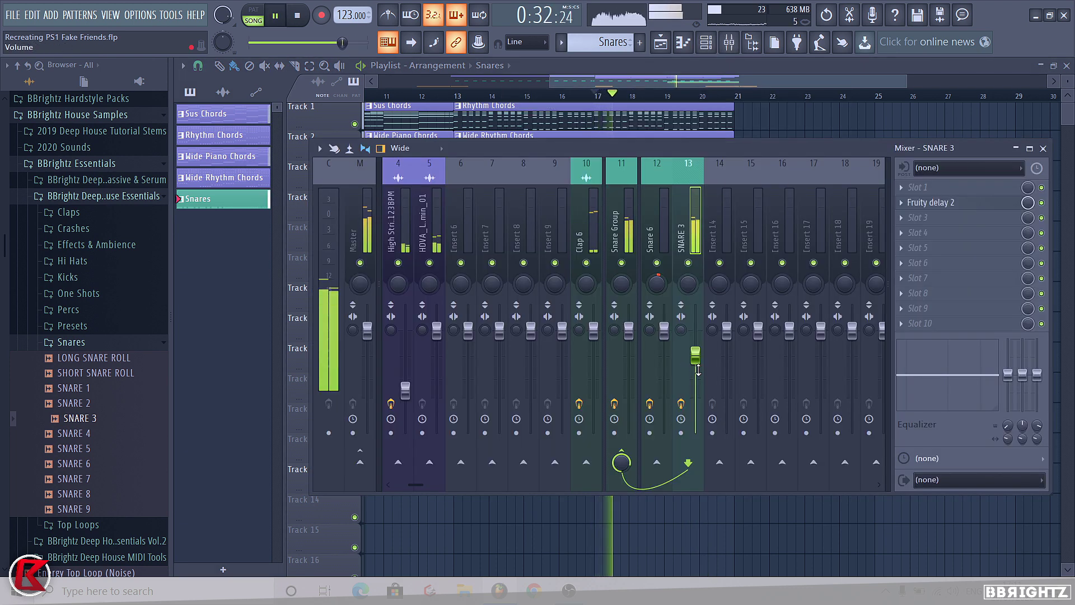
pyautogui.moveTo(695, 355); pyautogui.dragTo(695, 340)
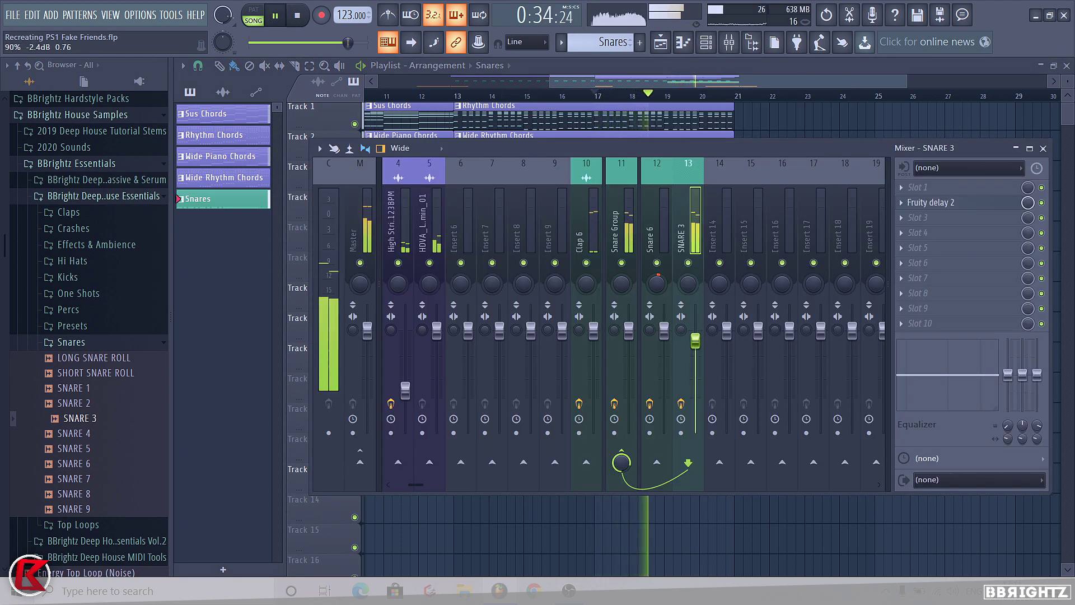
# Unmute the Snare 6 channel and replay the build-up with both snares, returning to the mixer.
pyautogui.press('F6')
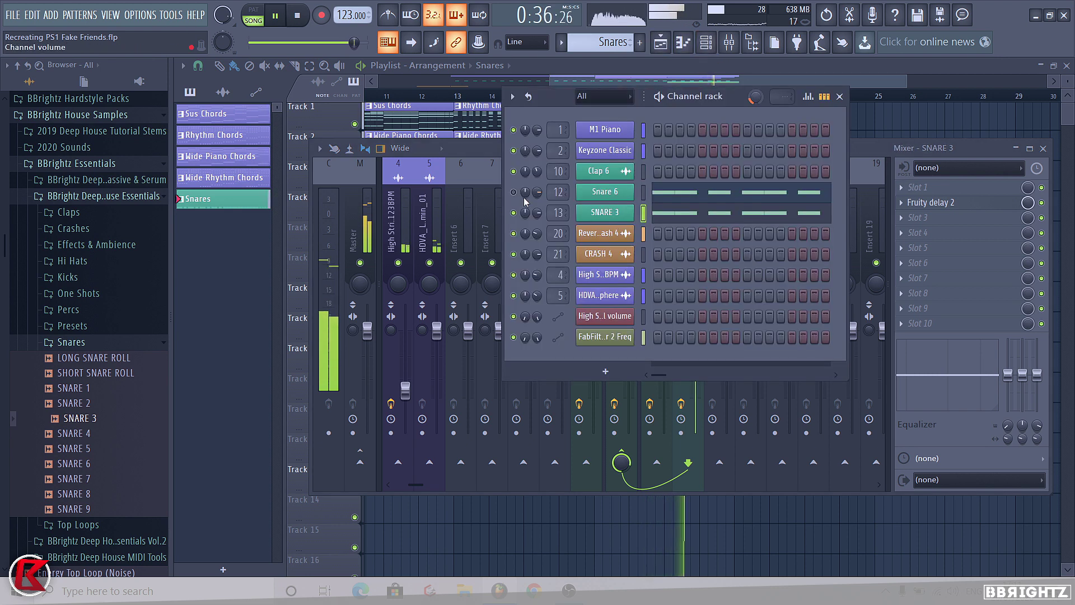
pyautogui.press('space')
pyautogui.click(514, 192)
pyautogui.press('space')
pyautogui.click(858, 151)
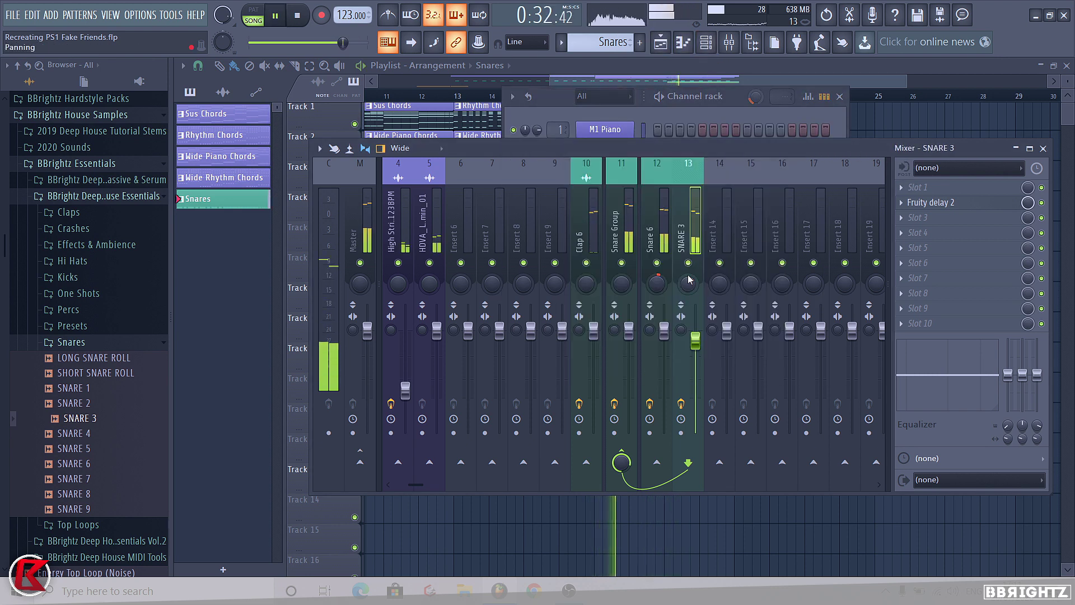
# Compare the build-up with SNARE 3 muted and unmuted, raise its fader slightly and lower the Snare Group fader a little.
pyautogui.click(689, 262)
pyautogui.click(689, 262)
pyautogui.moveTo(695, 340); pyautogui.dragTo(696, 335)
pyautogui.click(625, 312)
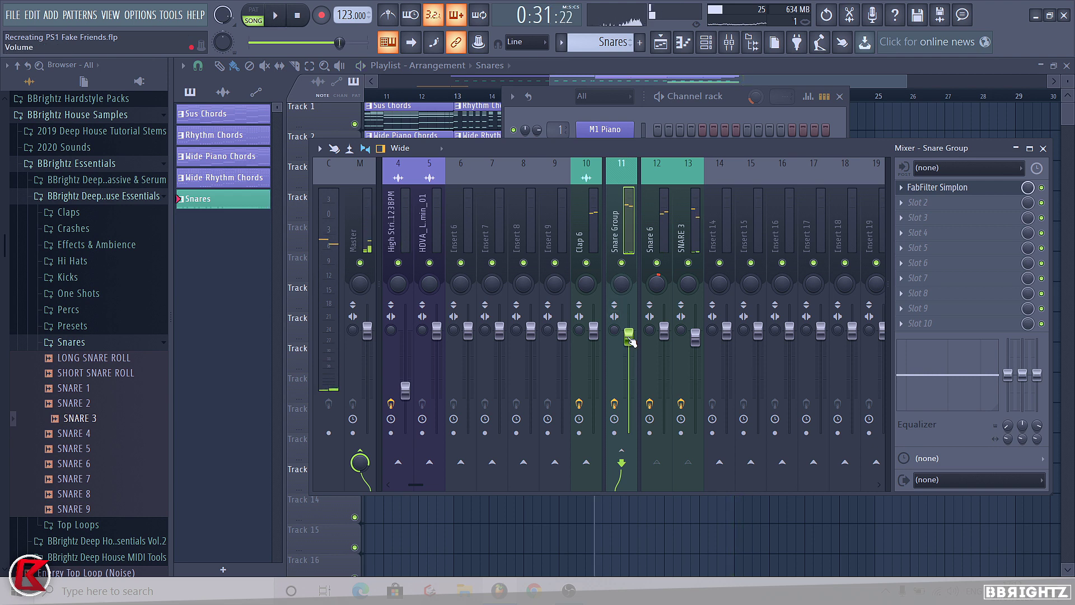
# Select bars 17 to 21 in the playlist and load Fruity Balance into effect slot 4 of the Snare Group.
pyautogui.rightClick(628, 337)
pyautogui.click(506, 79)
pyautogui.moveTo(603, 101); pyautogui.dragTo(711, 110)
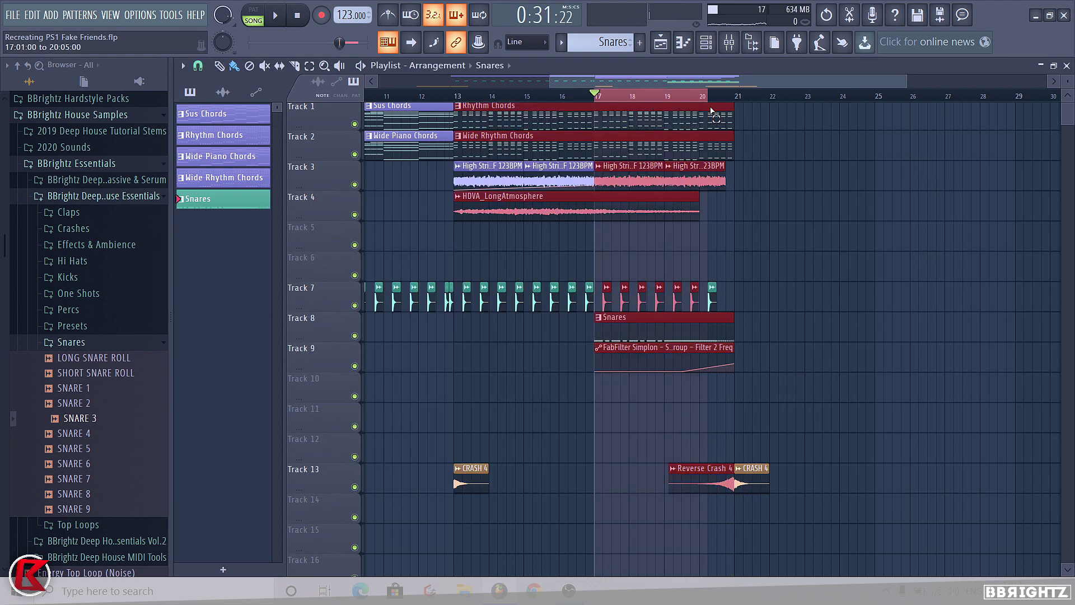
pyautogui.click(729, 43)
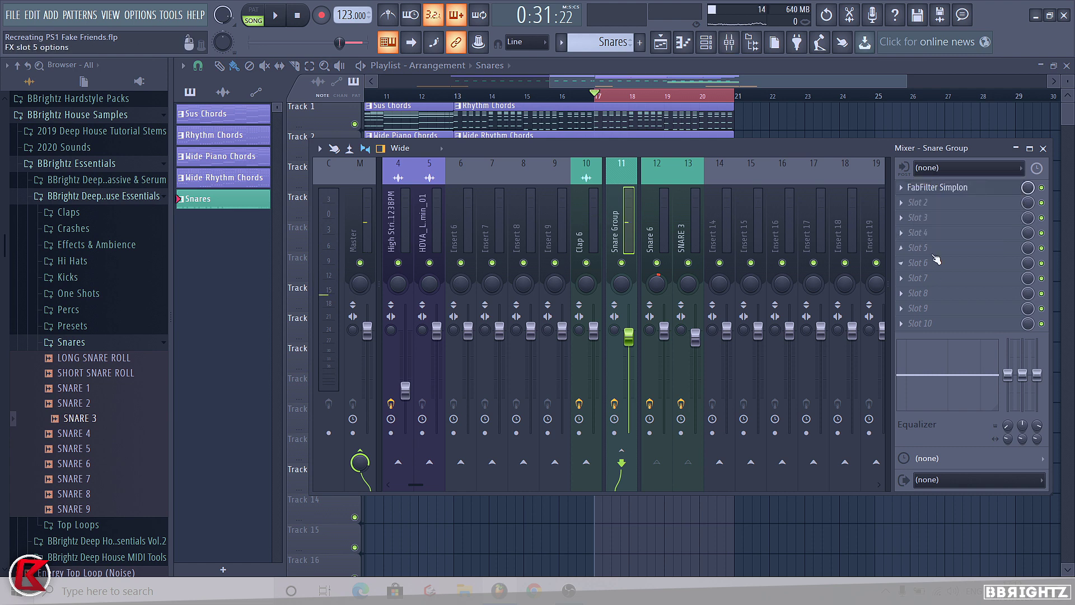
pyautogui.click(908, 234)
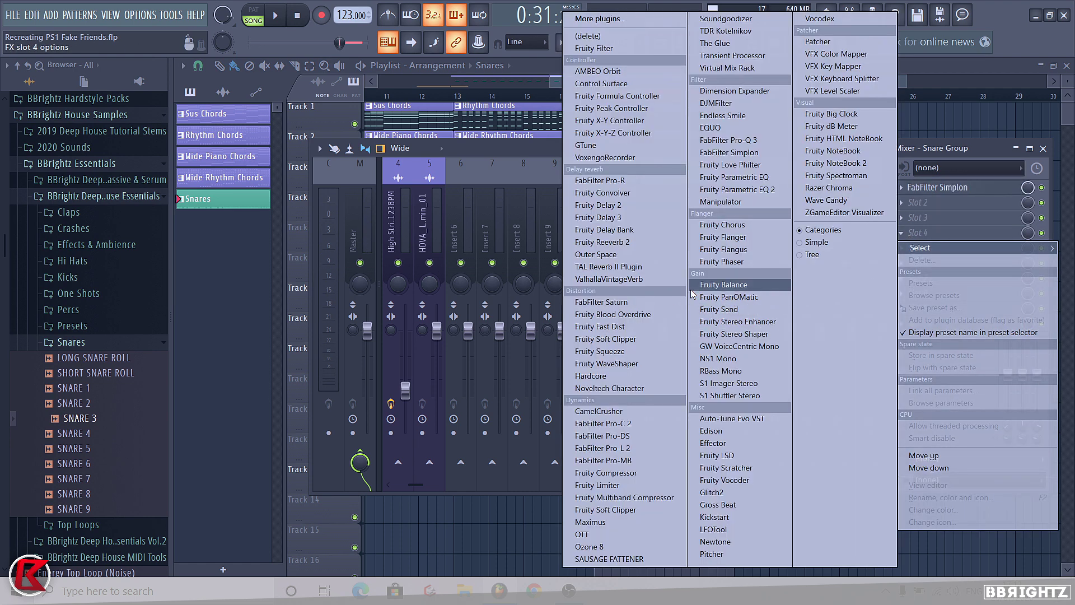
pyautogui.click(722, 284)
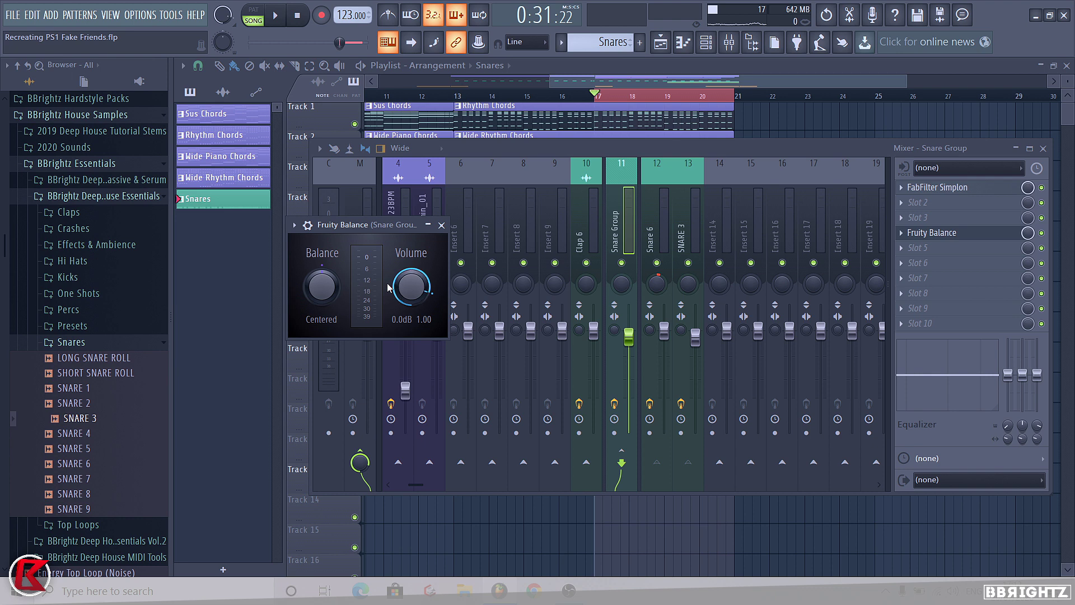
# Create an automation clip for the Snare Group's Fruity Balance volume, then close the plugin and the mixer.
pyautogui.rightClick(412, 287)
pyautogui.click(443, 402)
pyautogui.click(442, 224)
pyautogui.click(1043, 149)
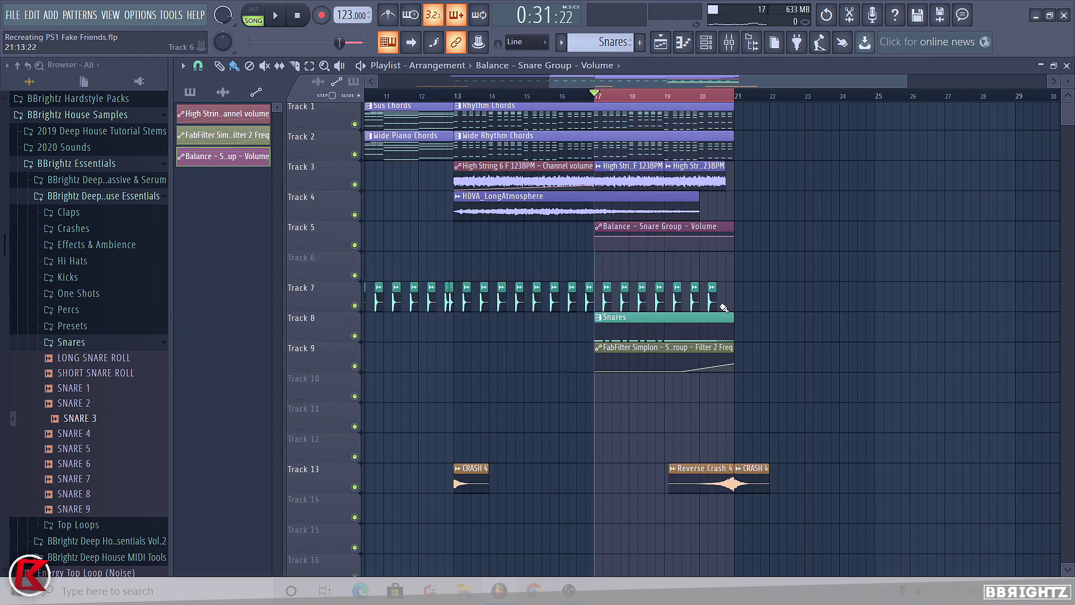
# Add a point at bar 20 in the volume automation, lower its end point at bar 21 to 60% and play the ending.
pyautogui.rightClick(734, 237)
pyautogui.rightClick(700, 236)
pyautogui.moveTo(337, 248); pyautogui.dragTo(337, 395)
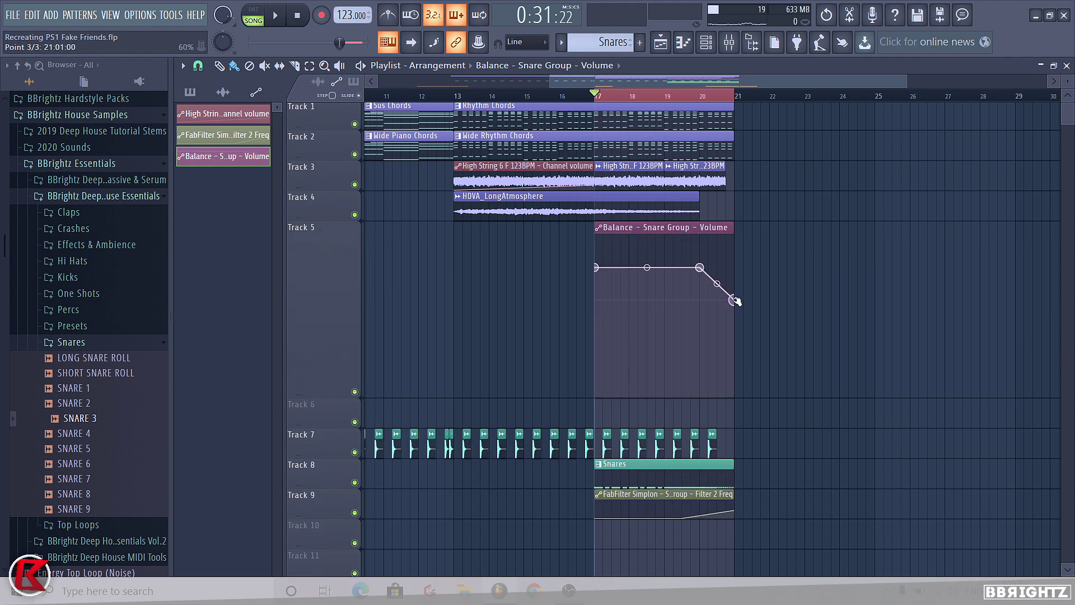
pyautogui.click(691, 95)
pyautogui.press('space')
# Reset the height of Track 5 and move the volume automation clip onto the filter automation on Track 9.
pyautogui.rightClick(332, 310)
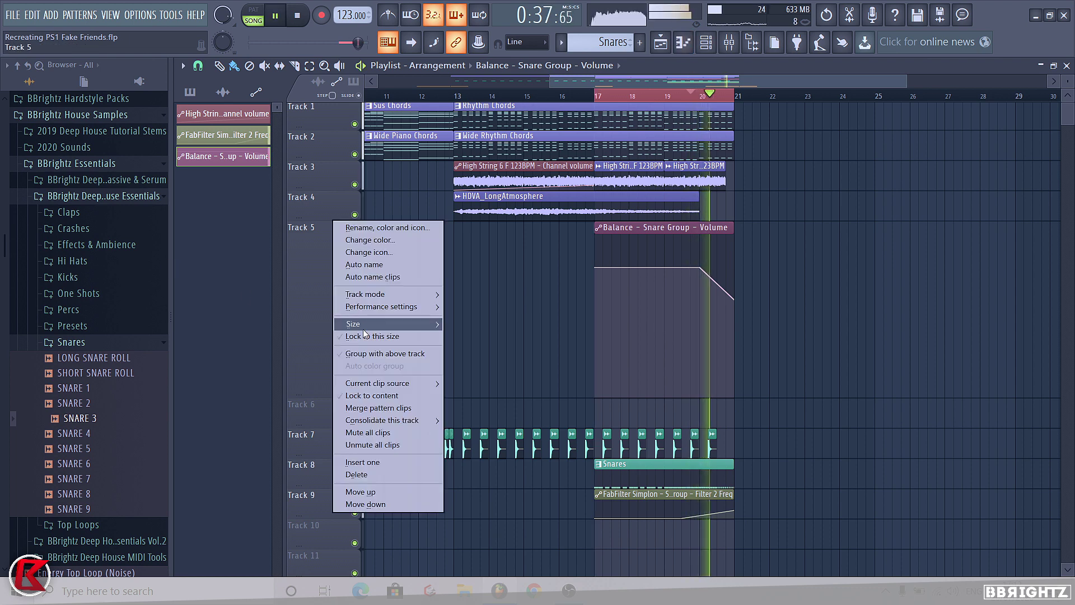
pyautogui.moveTo(373, 324)
pyautogui.click(467, 348)
pyautogui.press('space')
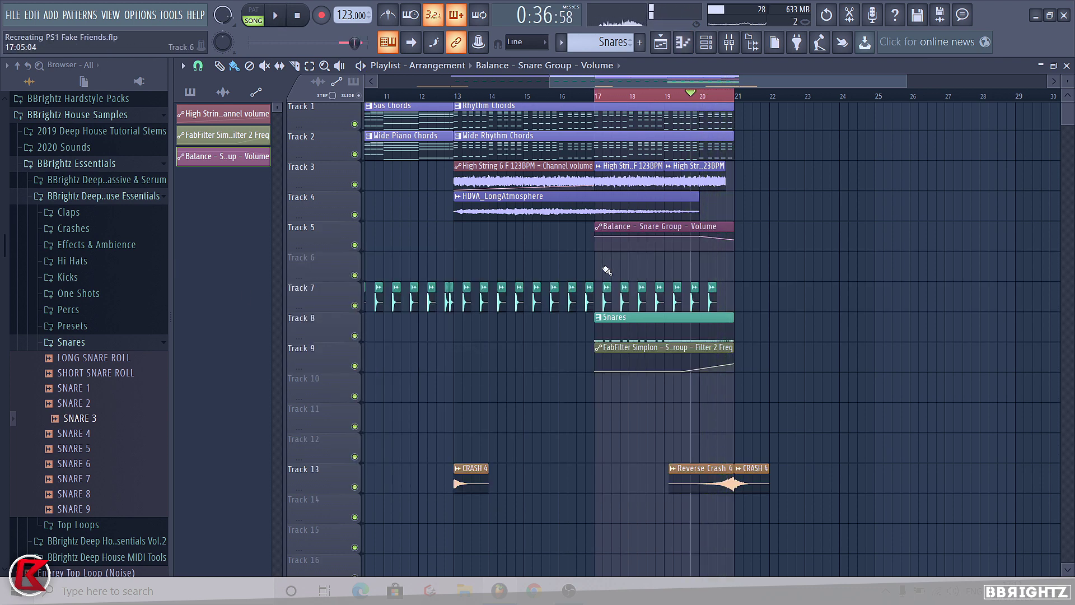
pyautogui.rightClick(612, 236)
pyautogui.rightClick(606, 96)
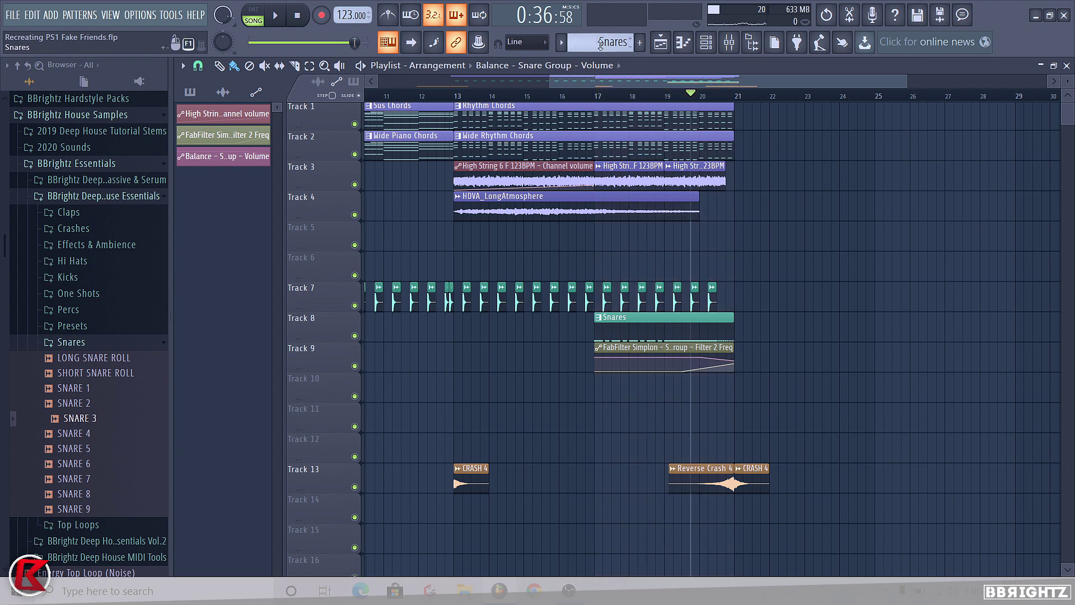
# Preview the SHORT SNARE ROLL sample from the Snares folder, then stop playback and close the folder.
pyautogui.click(594, 38)
pyautogui.scroll(-3, 502, 287)
pyautogui.click(59, 343)
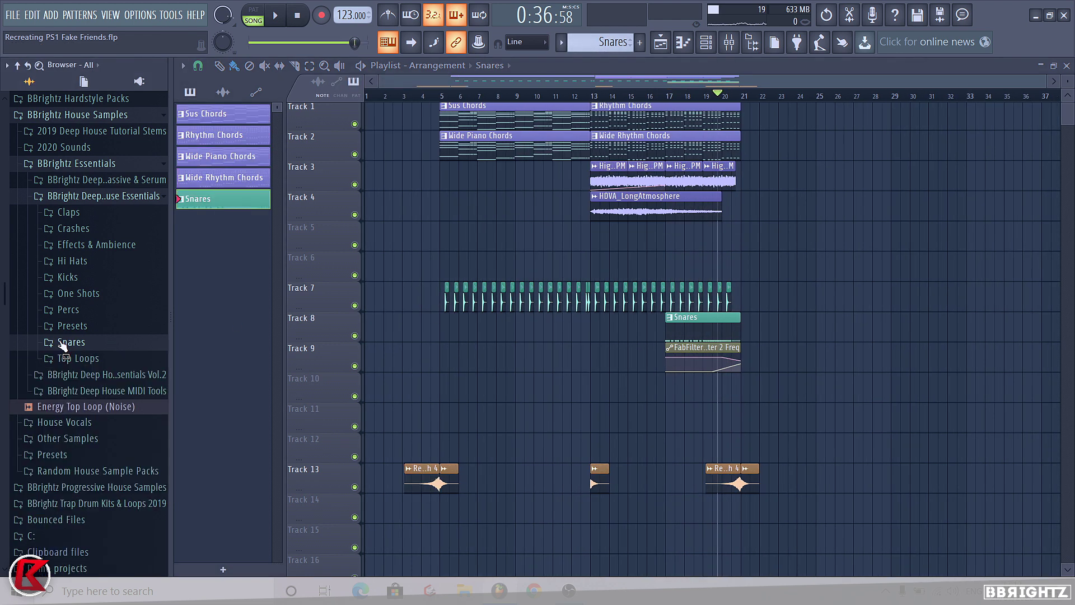
pyautogui.click(58, 343)
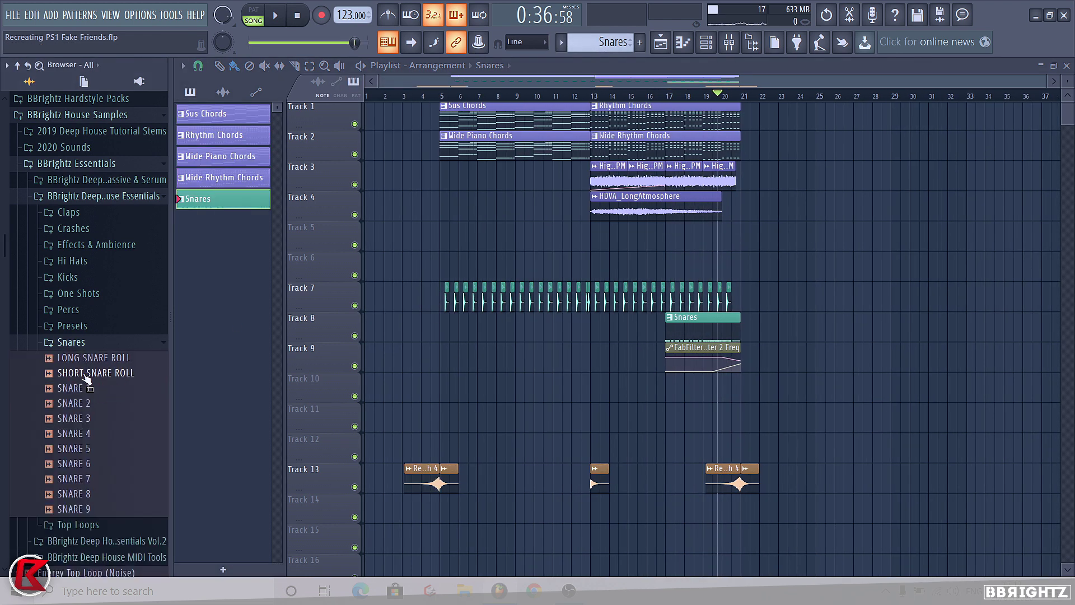
pyautogui.click(83, 374)
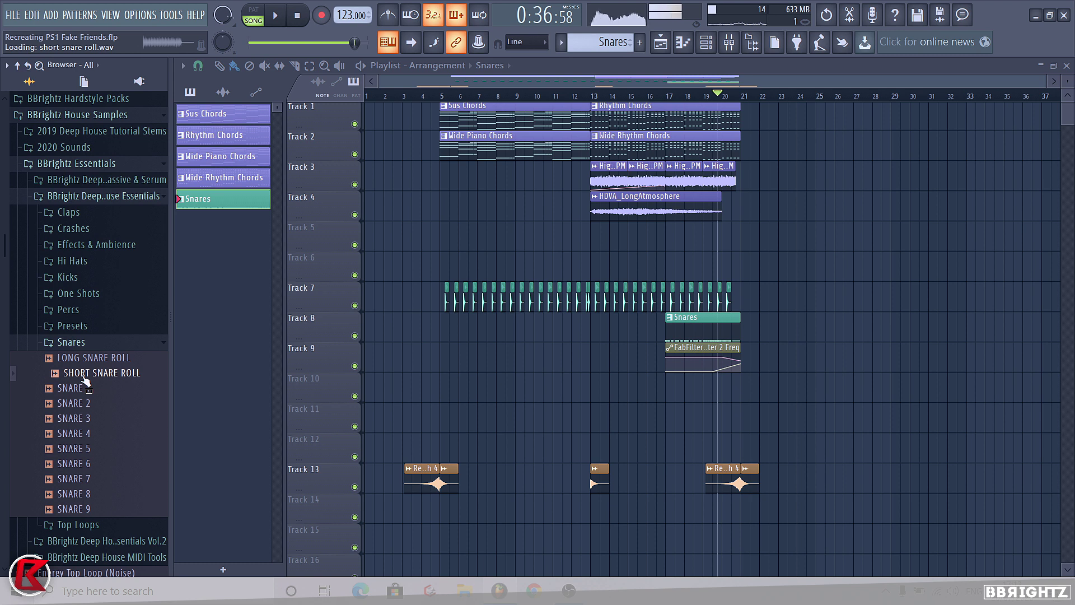
pyautogui.click(308, 15)
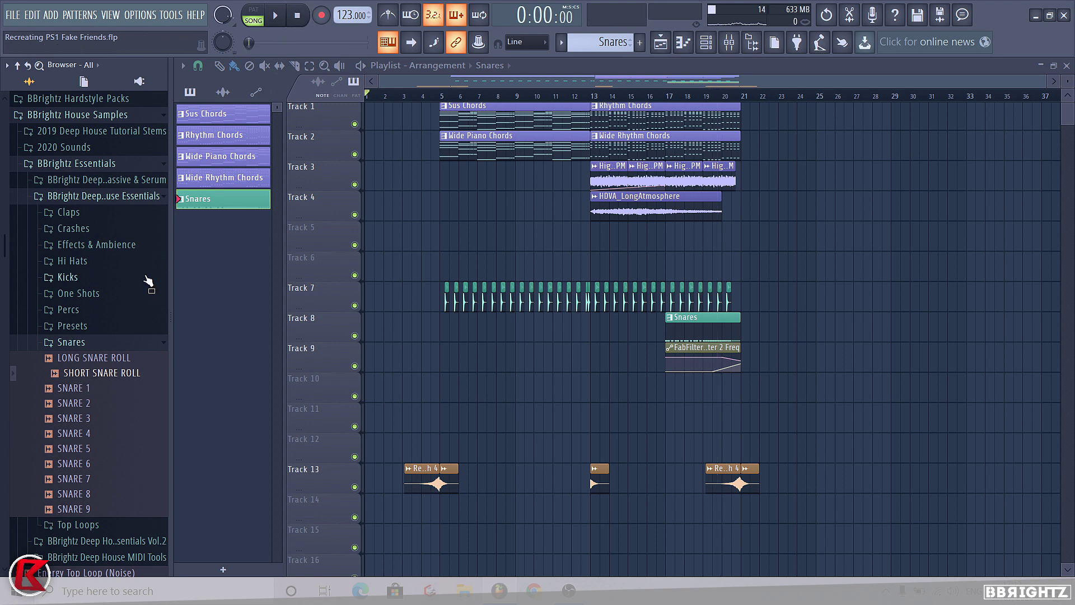
pyautogui.click(68, 342)
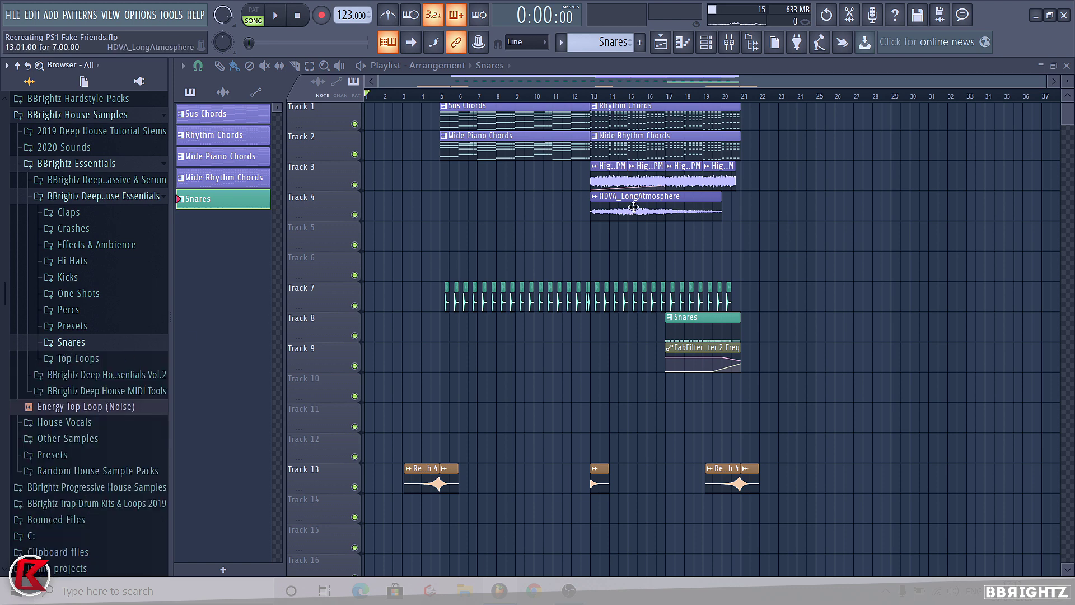
# Place the SWEEP 2 sample from the Effects & Ambience Sweeps folder on Track 12.
pyautogui.click(71, 246)
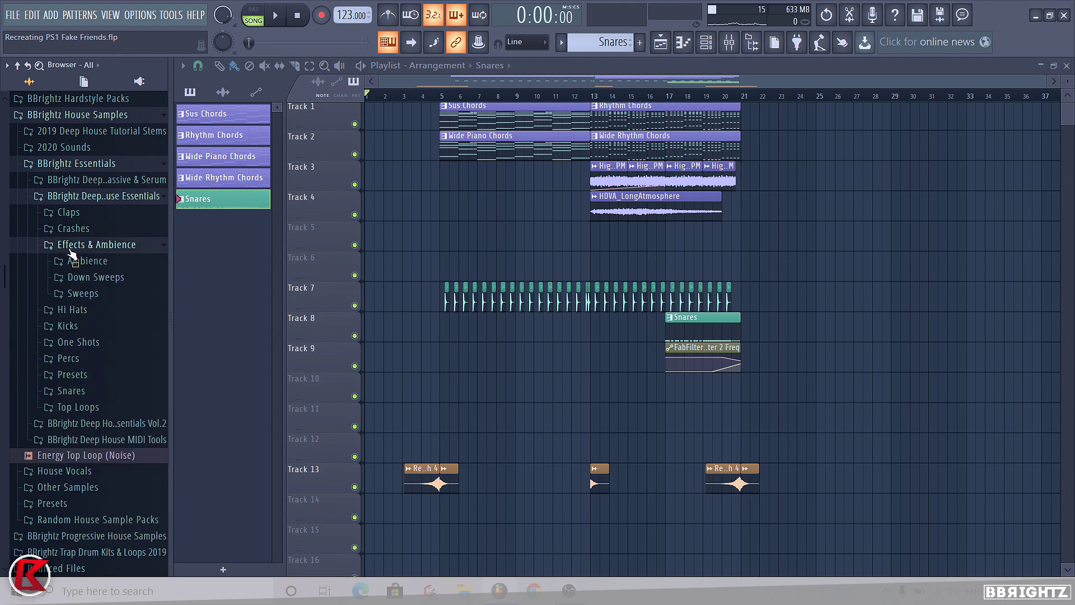
pyautogui.click(83, 277)
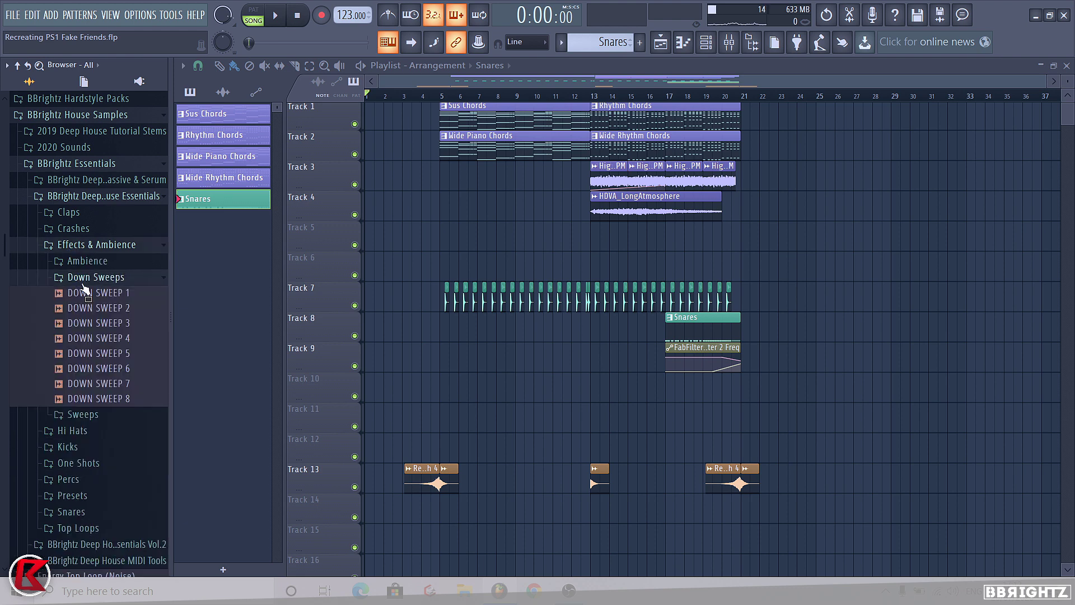
pyautogui.click(83, 279)
pyautogui.click(84, 293)
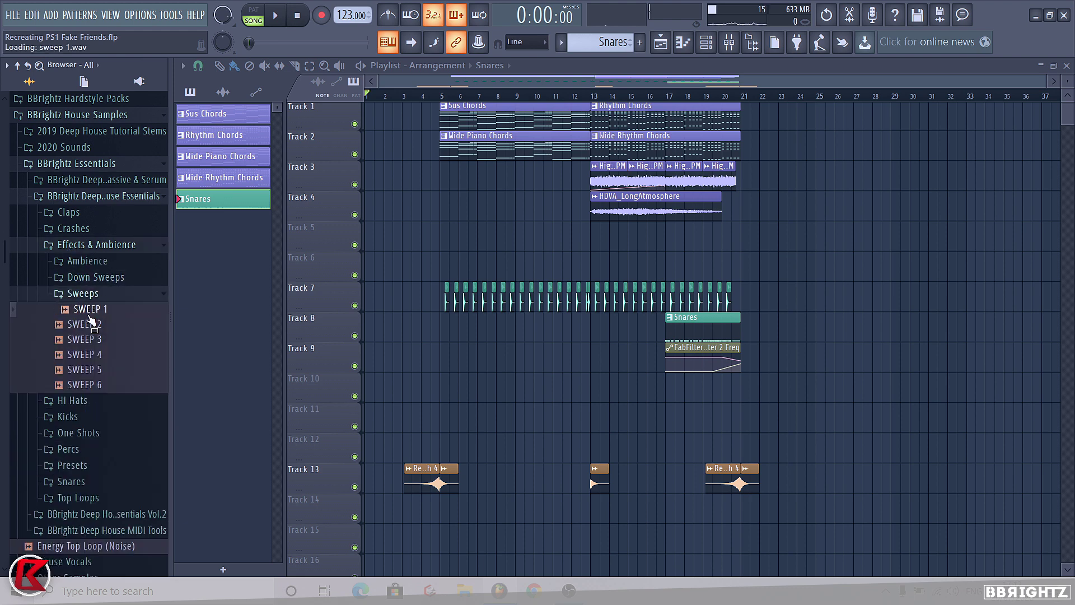
pyautogui.moveTo(89, 319); pyautogui.dragTo(641, 439)
# Align the end of the SWEEP 2 rise with bar 21 and trim the clip's start to bar 17.
pyautogui.scroll(5, 762, 465)
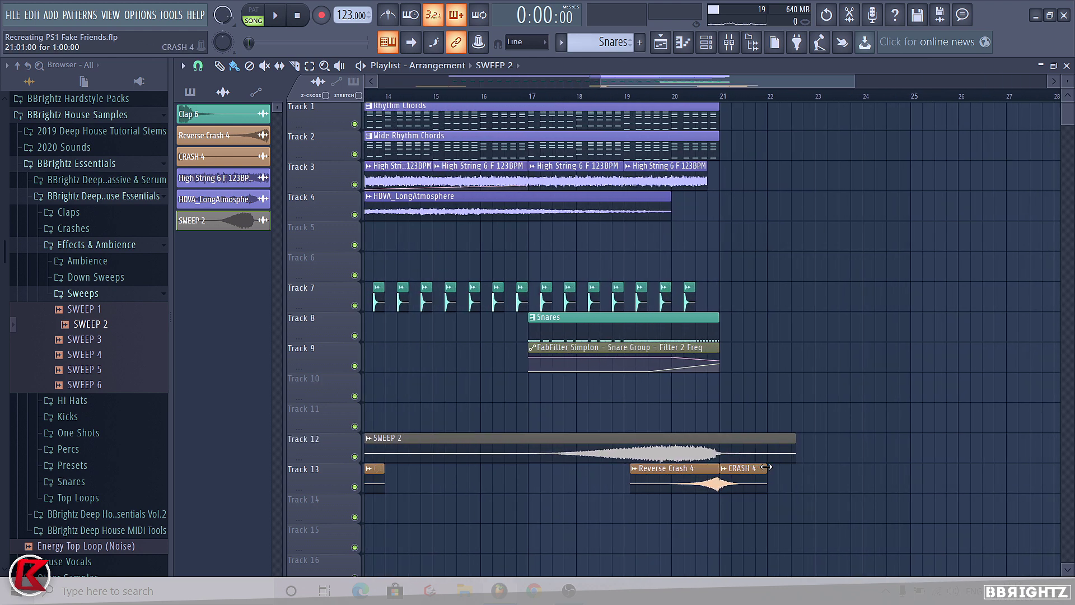
pyautogui.scroll(6, 766, 467)
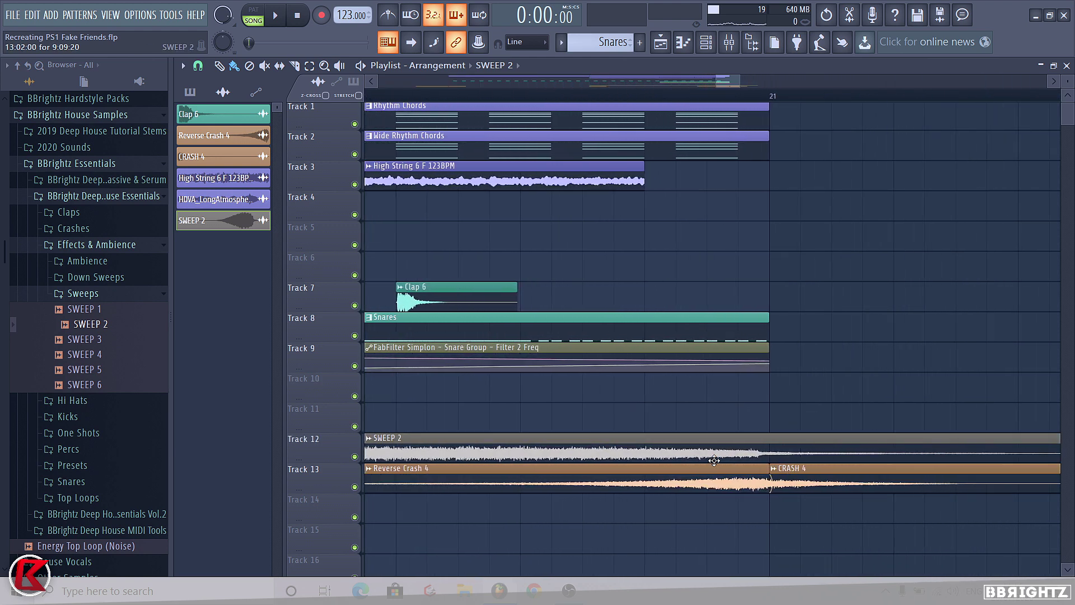
pyautogui.moveTo(749, 455); pyautogui.dragTo(755, 456)
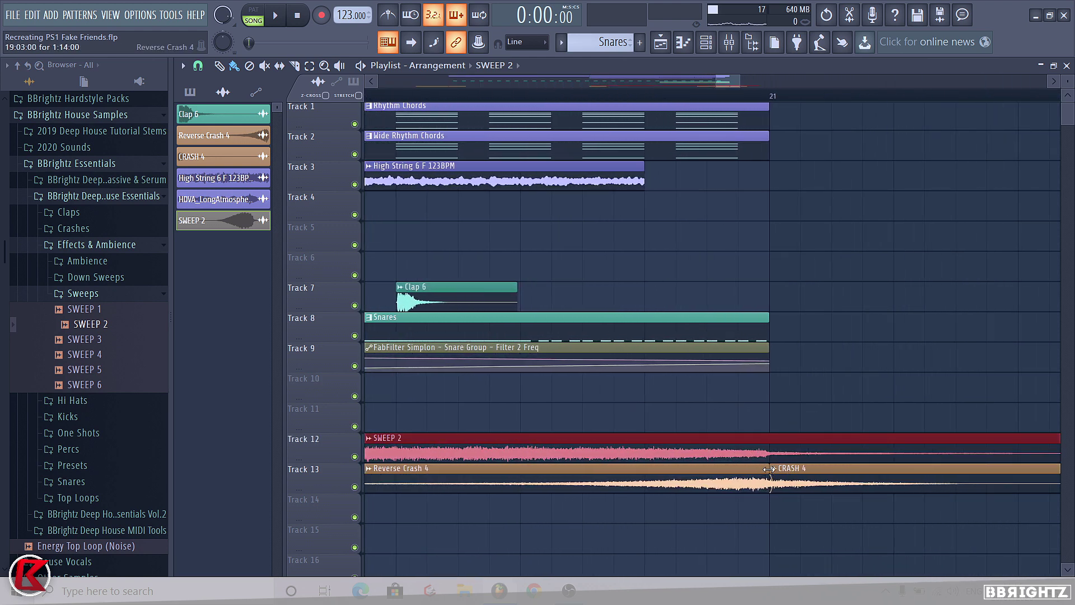
pyautogui.scroll(-5, 773, 476)
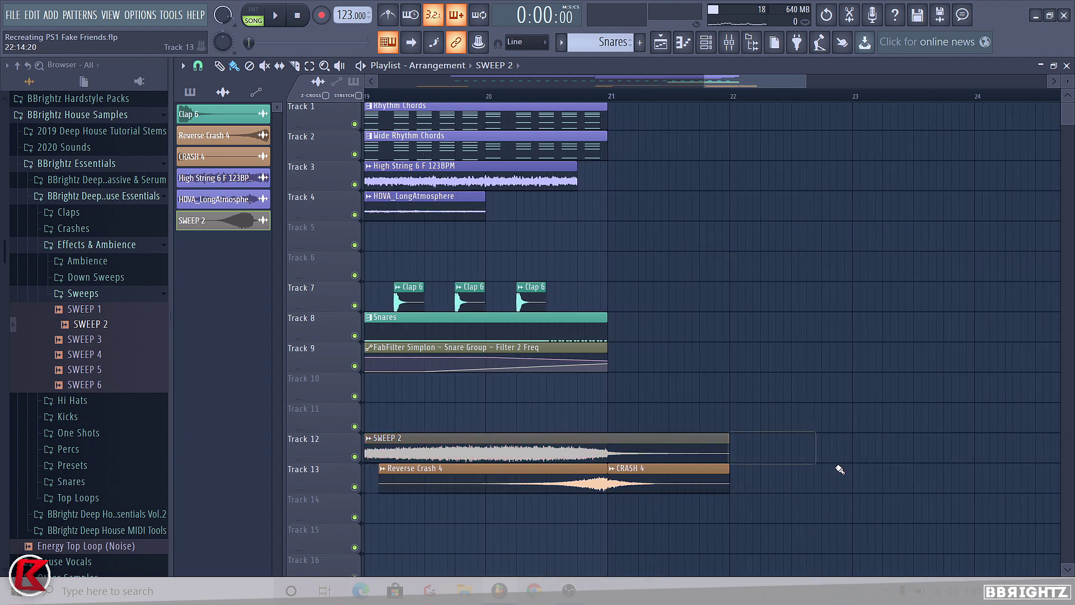
pyautogui.scroll(-5, 840, 468)
pyautogui.moveTo(580, 421); pyautogui.dragTo(579, 419)
pyautogui.rightClick(554, 435)
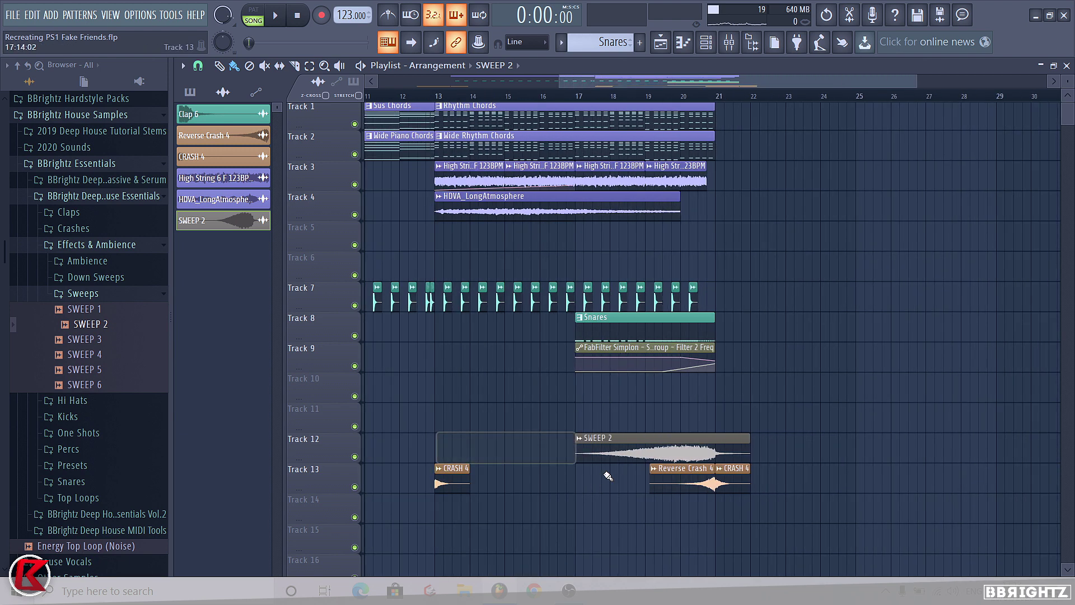
# Add a short fade-in to SWEEP 2 and lower its channel volume while playing the build-up from bar 17.
pyautogui.doubleClick(601, 442)
pyautogui.moveTo(485, 334); pyautogui.dragTo(485, 327)
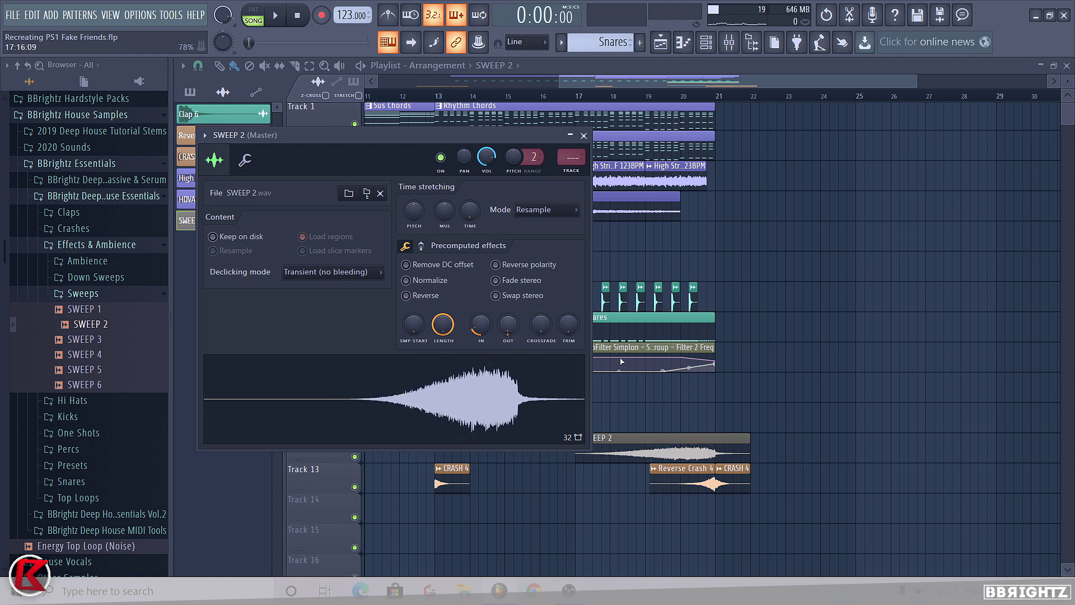
pyautogui.press('Escape')
pyautogui.press('space')
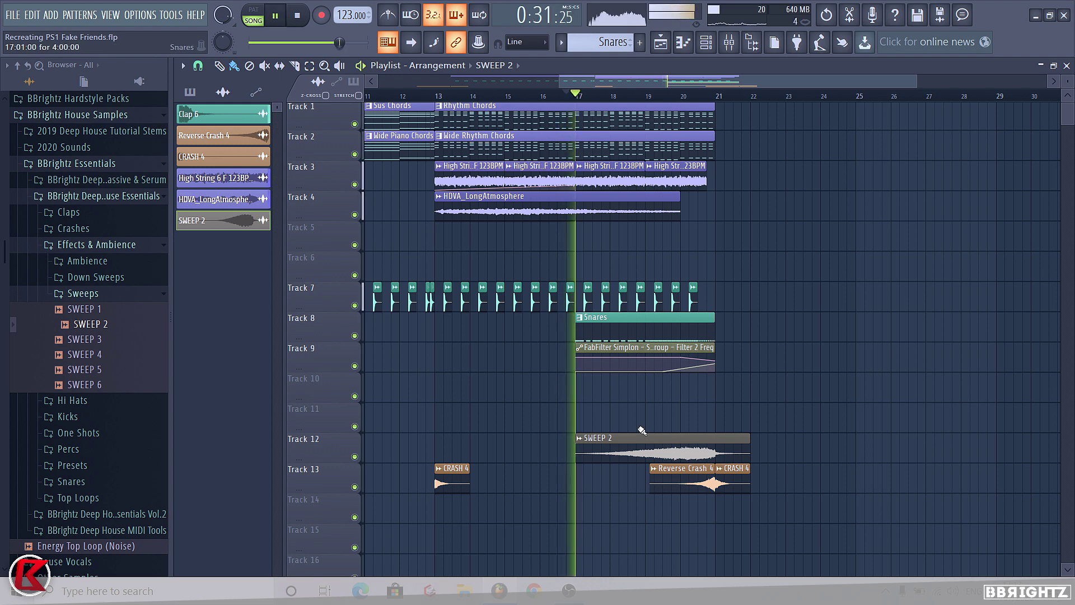
pyautogui.doubleClick(588, 439)
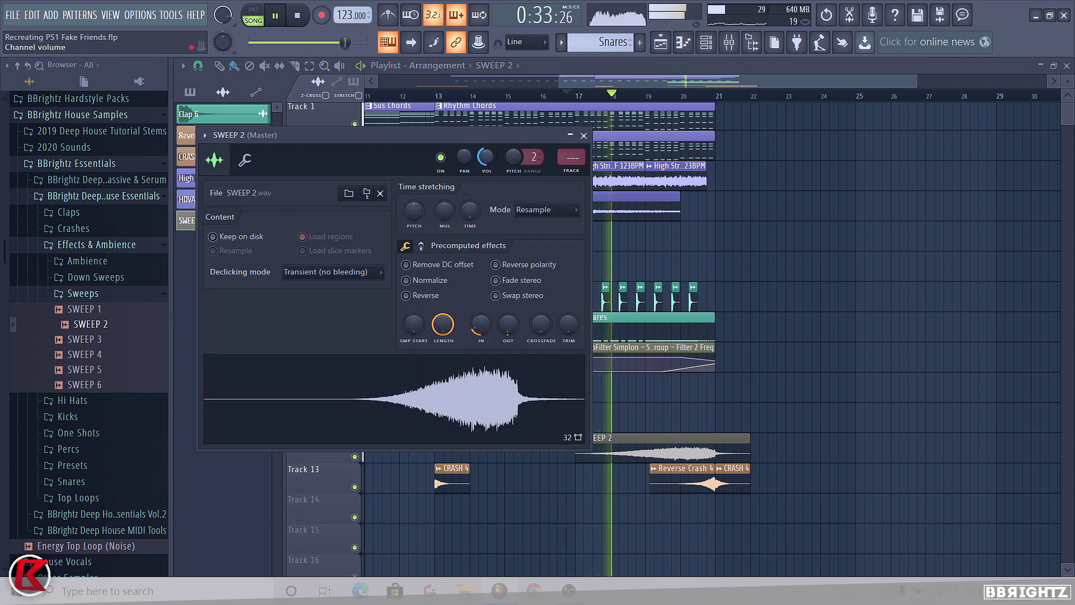
pyautogui.moveTo(485, 159); pyautogui.dragTo(489, 170)
pyautogui.rightClick(743, 424)
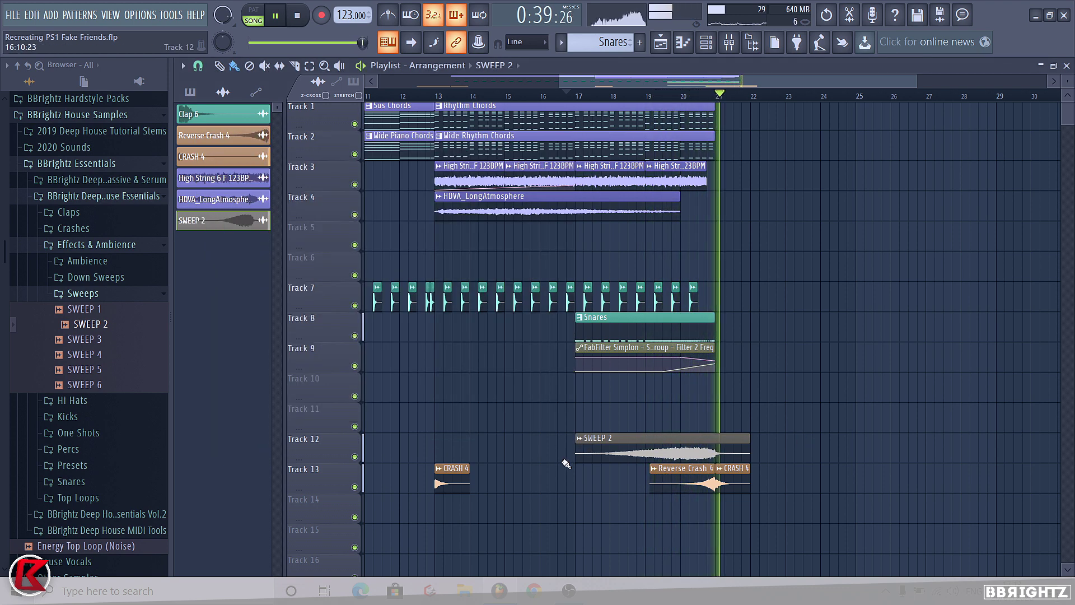
# Recolour the SWEEP 2 clip in the same orange-brown as the crash clips.
pyautogui.click(579, 438)
pyautogui.click(624, 475)
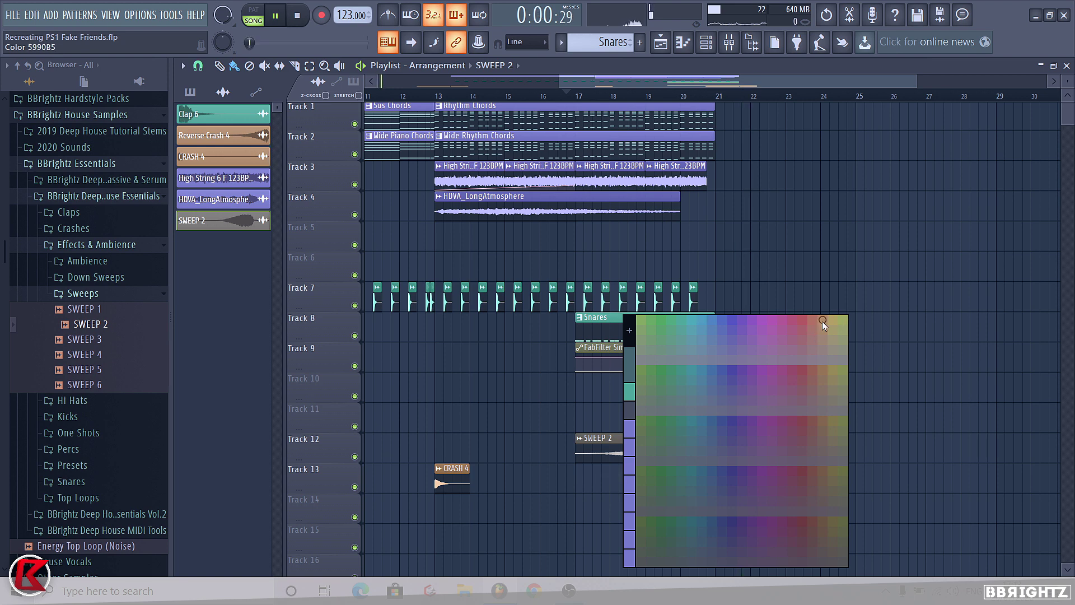
pyautogui.click(728, 448)
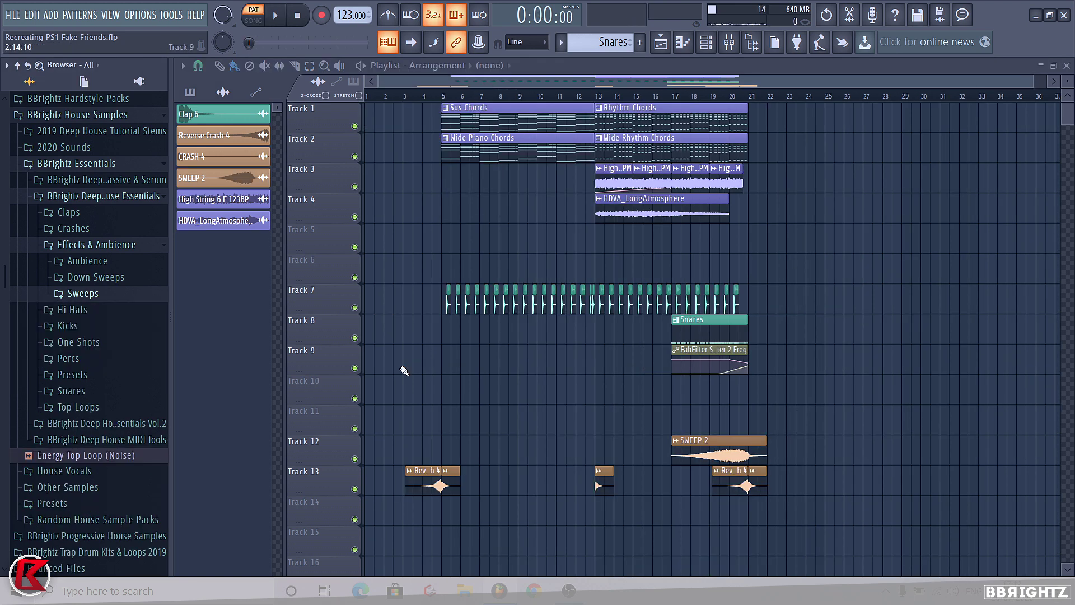
pyautogui.moveTo(750, 364); pyautogui.dragTo(660, 381)
pyautogui.moveTo(763, 123); pyautogui.dragTo(565, 124)
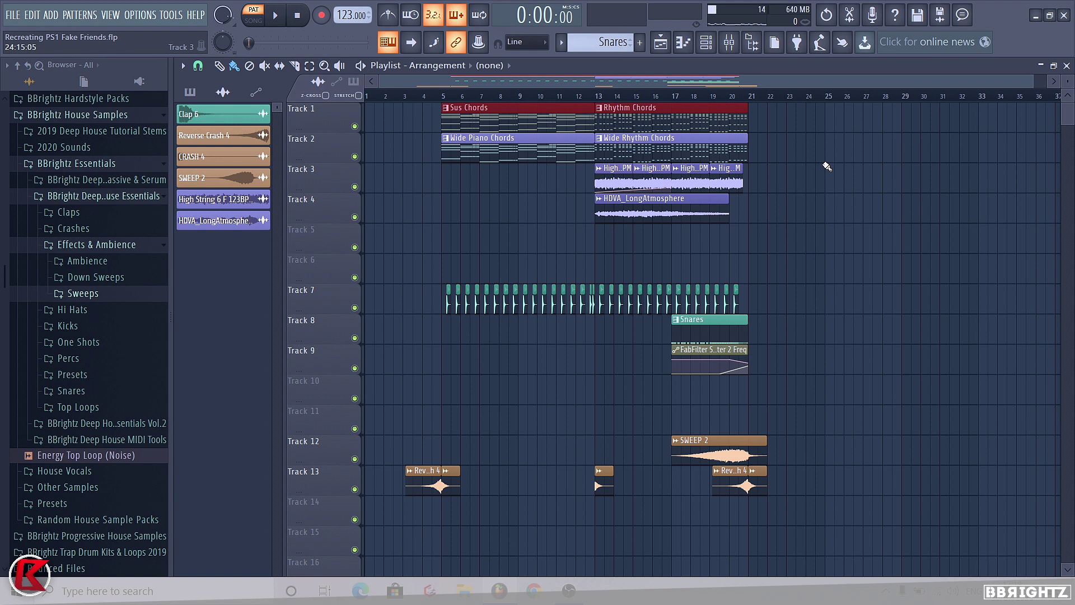
# Place the SWEEP 5 sample from the Sweeps folder on Track 11 so that it ends at bar 21.
pyautogui.click(79, 294)
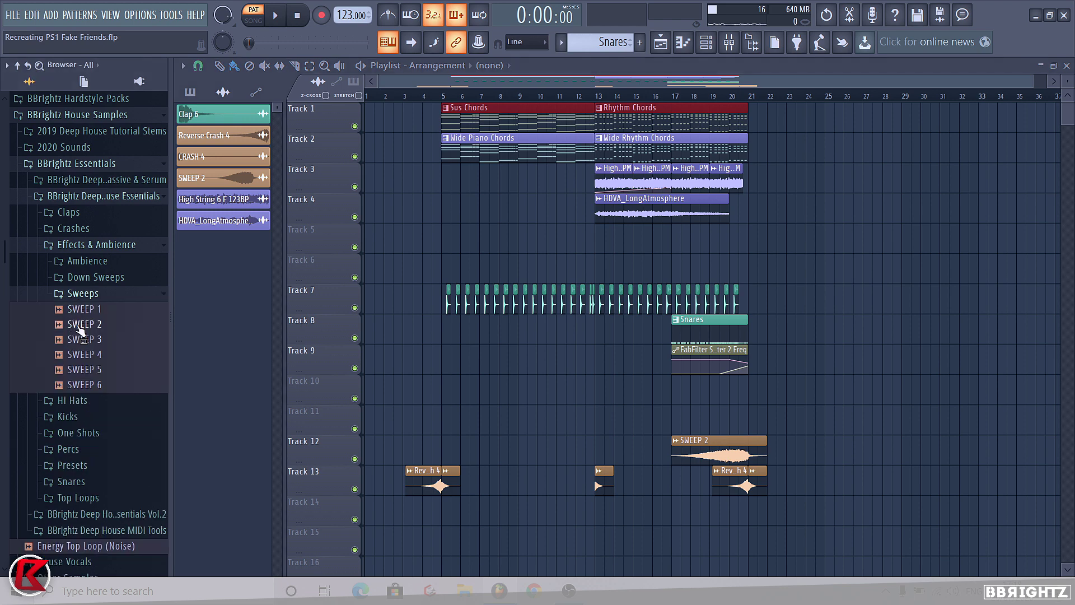
pyautogui.moveTo(91, 370); pyautogui.dragTo(866, 432)
pyautogui.scroll(6, 722, 414)
pyautogui.scroll(8, 898, 429)
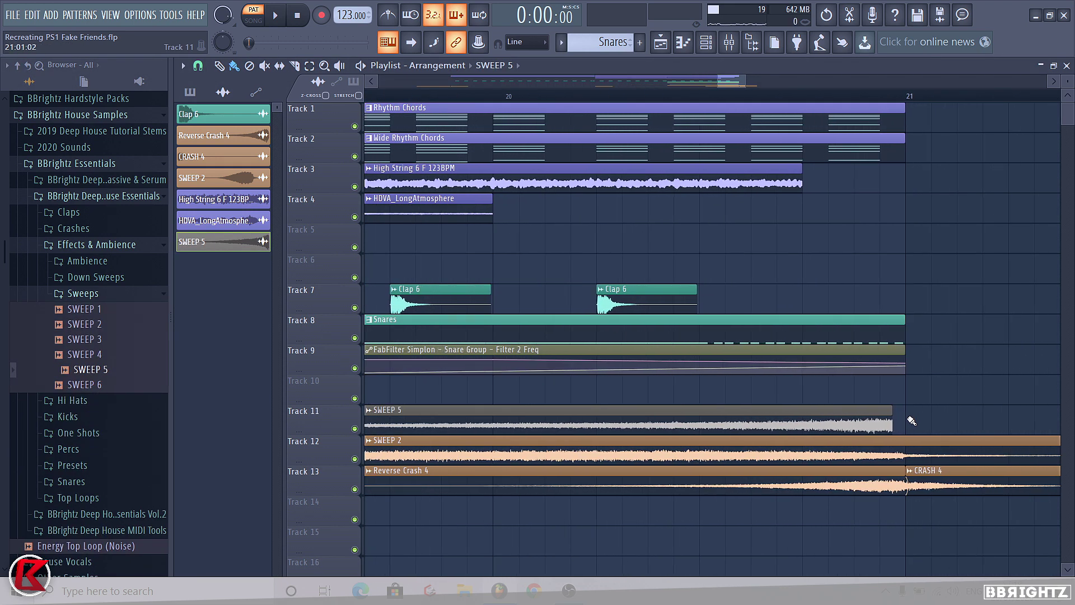
pyautogui.keyDown('ctrl'); pyautogui.click(885, 414); pyautogui.keyUp('ctrl')
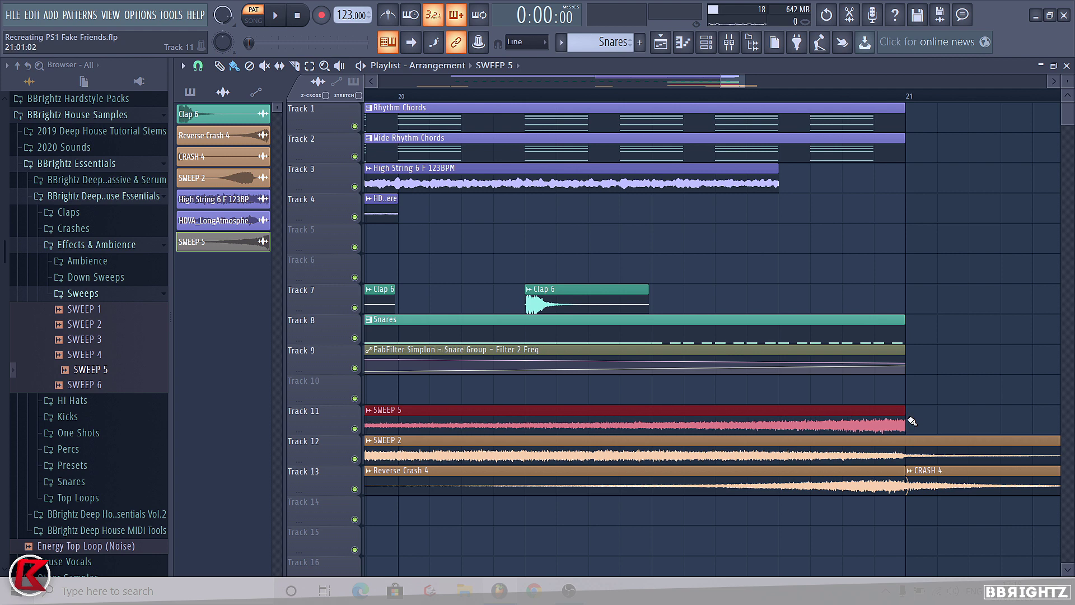
# Add a CRASH 4 clip at bar 17 on Track 13 and move the Reverse Crash 4 clips to Track 14.
pyautogui.scroll(-8, 912, 422)
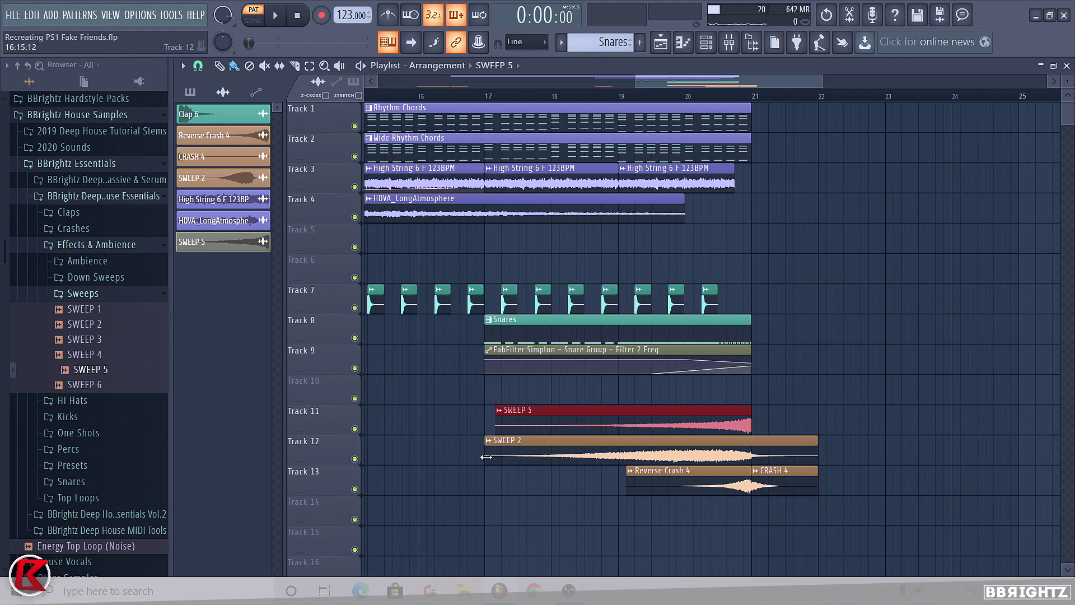
pyautogui.scroll(-4, 610, 468)
pyautogui.moveTo(594, 476); pyautogui.dragTo(488, 490)
pyautogui.scroll(-3, 575, 486)
pyautogui.moveTo(637, 481); pyautogui.dragTo(548, 486)
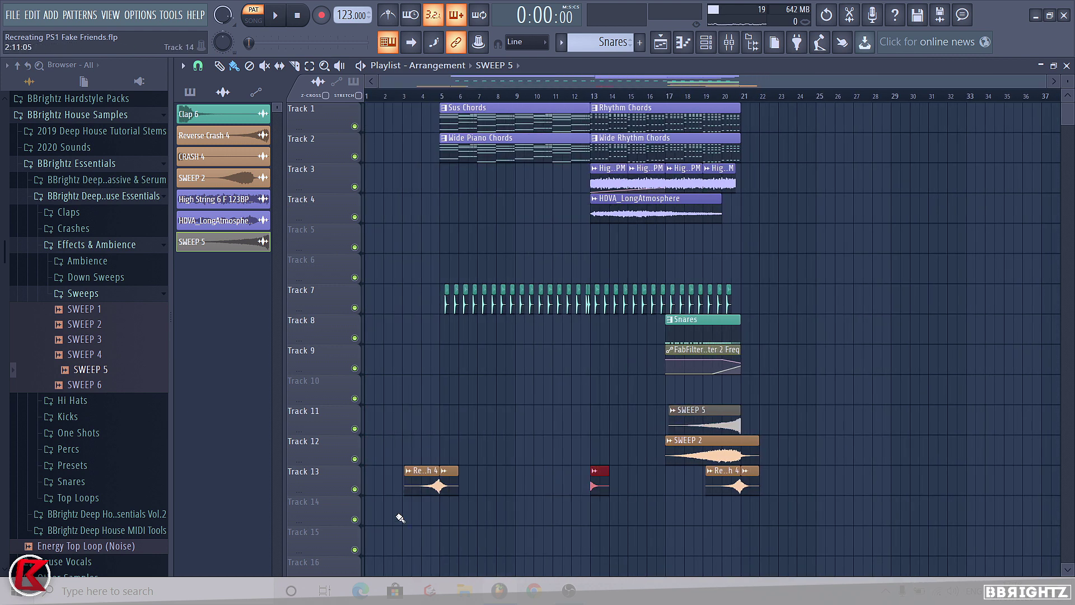
pyautogui.moveTo(720, 482); pyautogui.dragTo(719, 513)
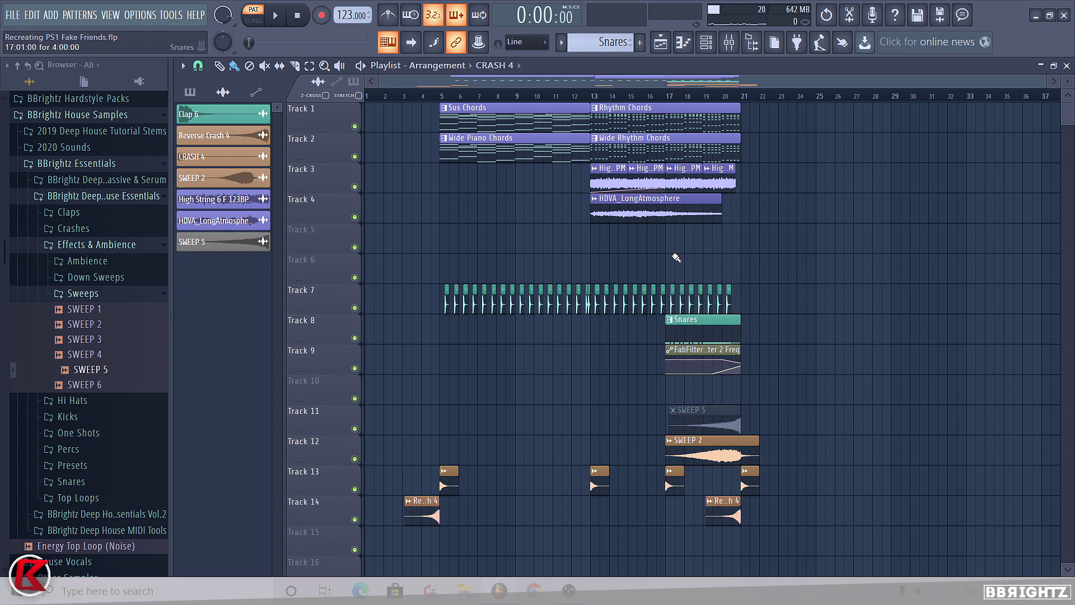
# Add two half-bar CRASH 4 clips back to back from bar 19 on Track 13 while playing the build-up.
pyautogui.press('space')
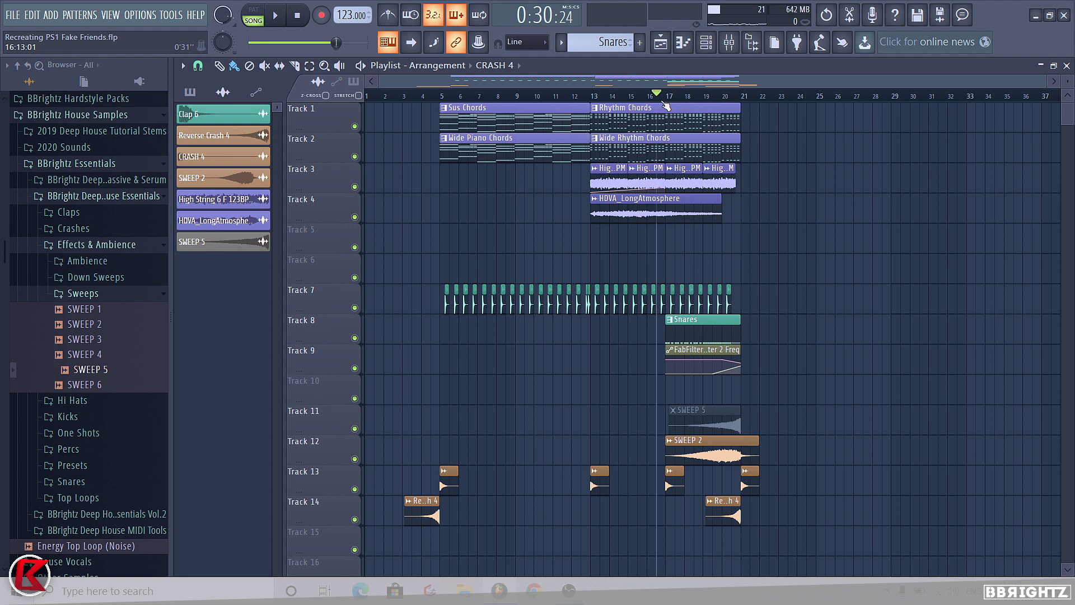
pyautogui.press('space')
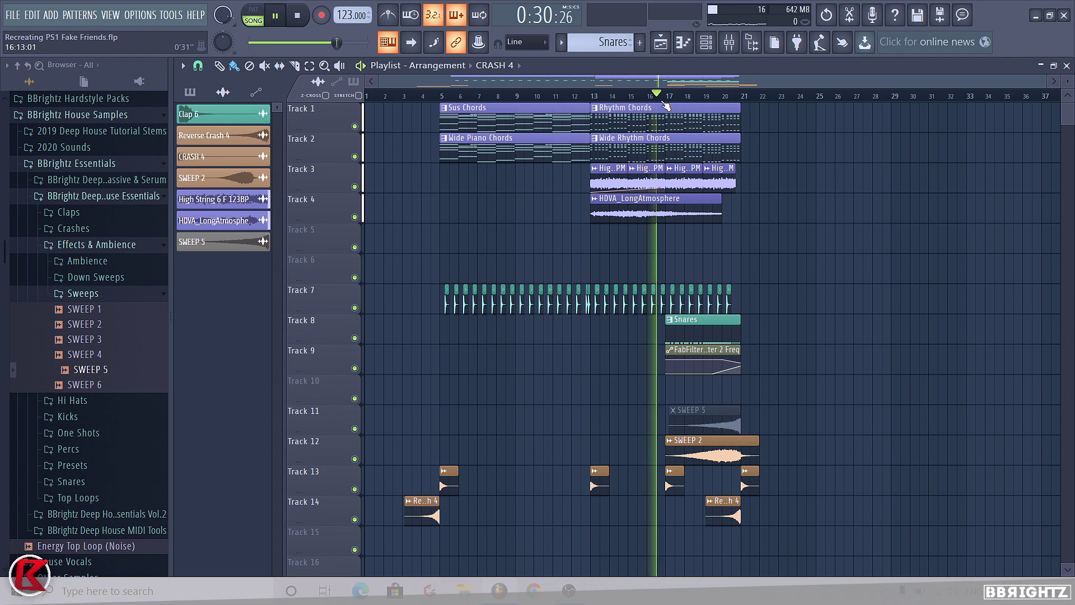
pyautogui.scroll(2, 692, 486)
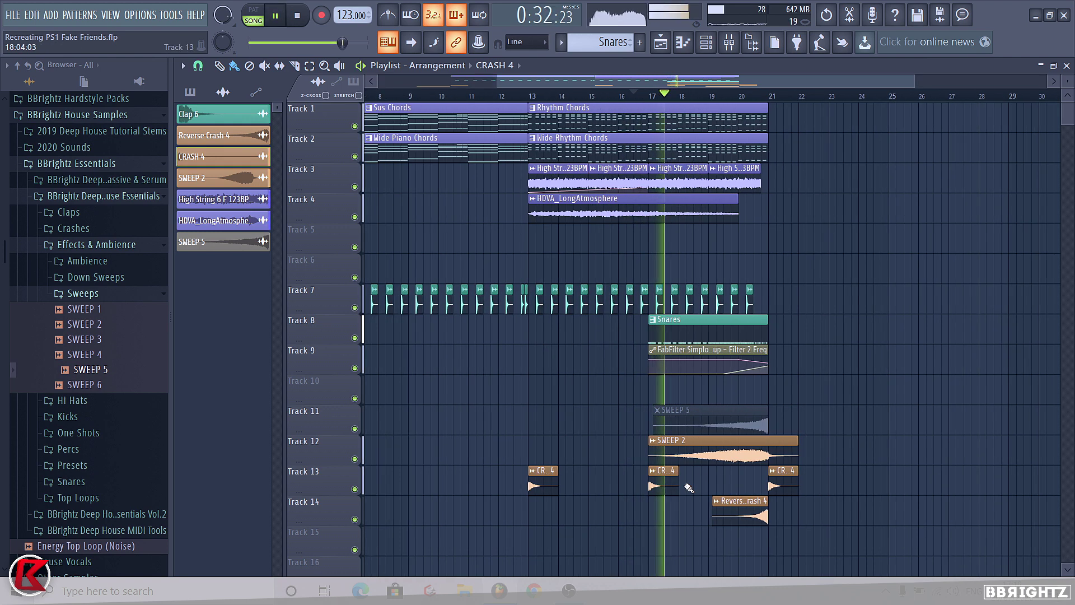
pyautogui.click(713, 483)
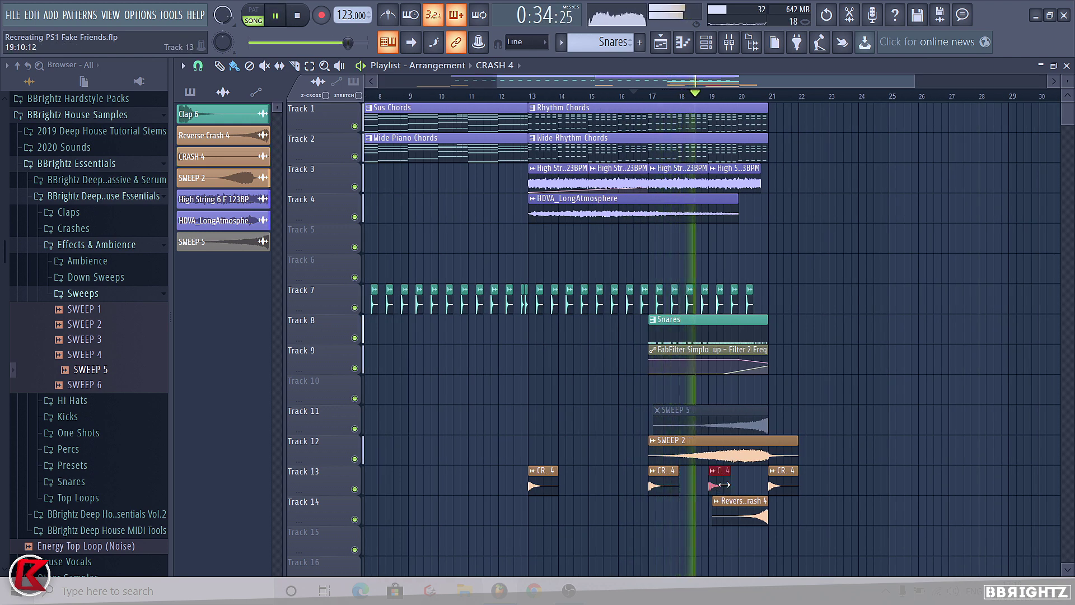
pyautogui.keyDown('shift'); pyautogui.moveTo(731, 486); pyautogui.dragTo(746, 487); pyautogui.keyUp('shift')
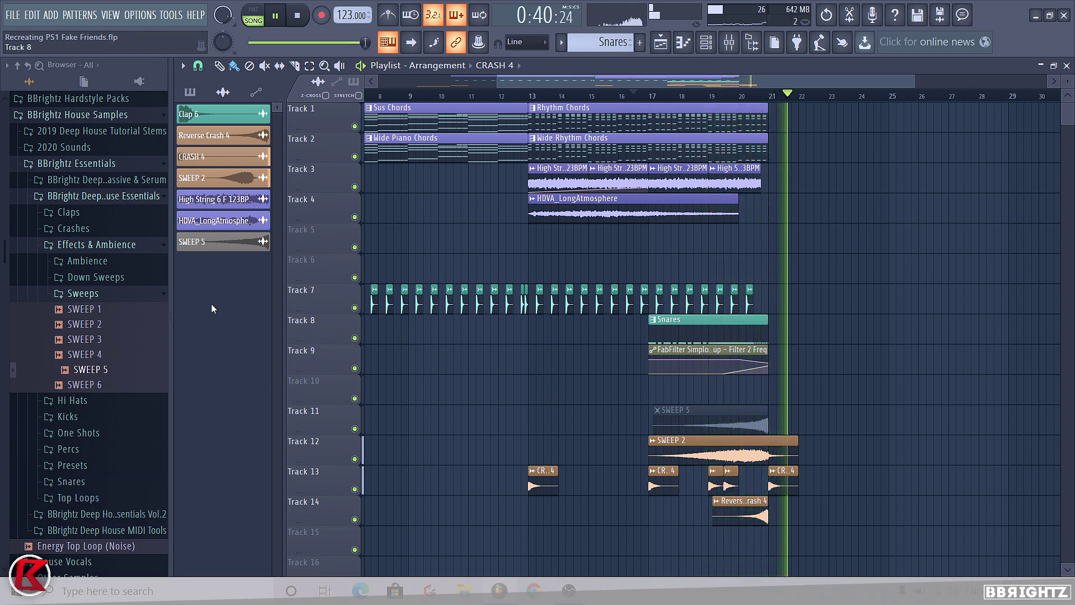
pyautogui.press('space')
# Unmute the SWEEP 5 clip on Track 11 and lower its channel volume to about 27%.
pyautogui.scroll(3, 672, 428)
pyautogui.click(672, 427)
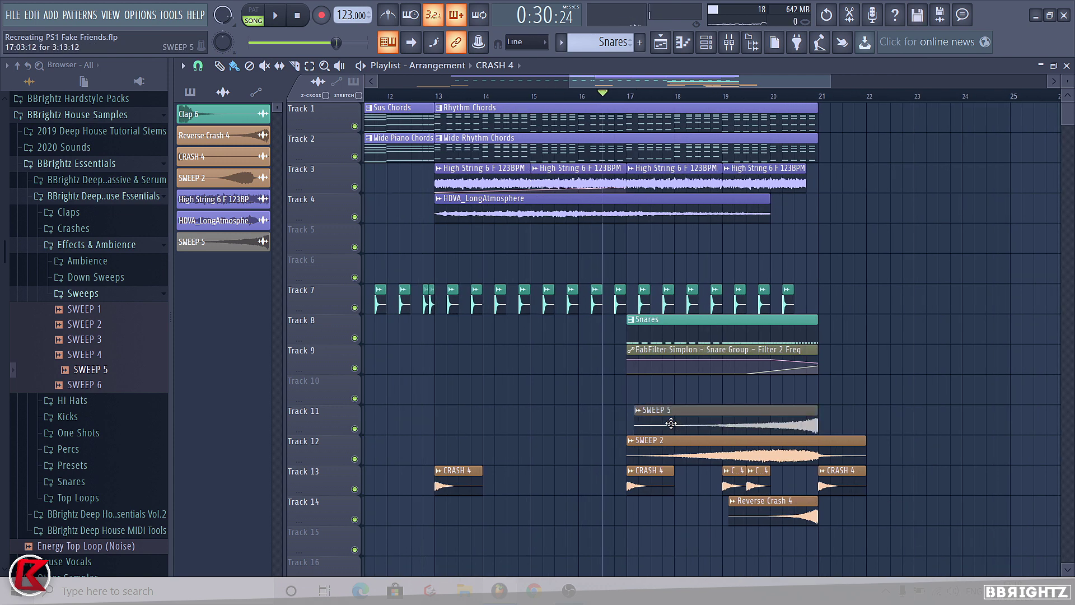
pyautogui.doubleClick(672, 425)
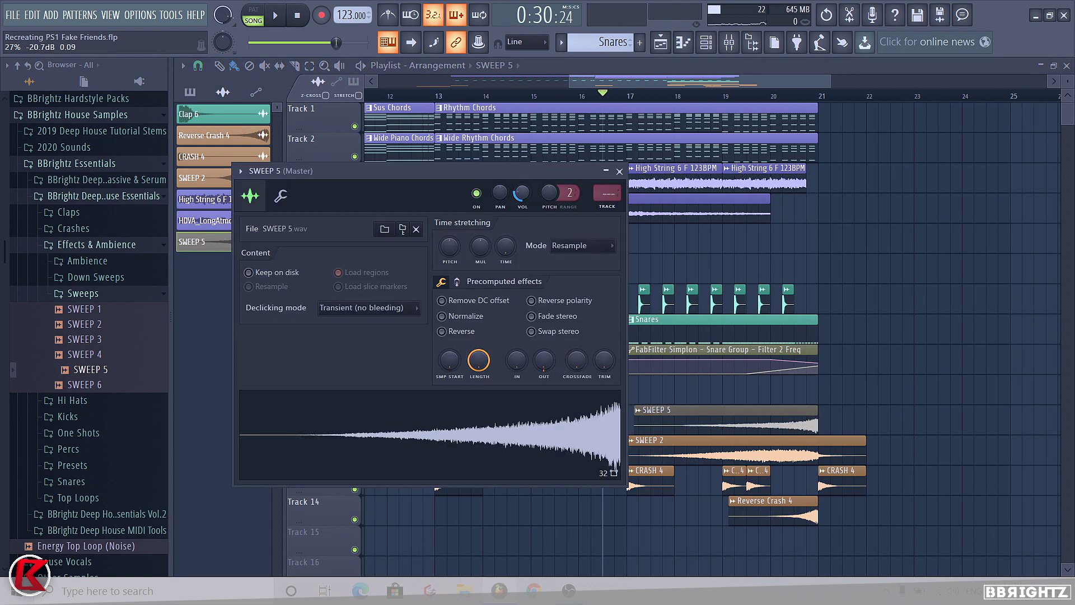
# Place a second SWEEP 5 clip ending at bar 17 on Track 11 and lower the channel volume to about 22%.
pyautogui.press('space')
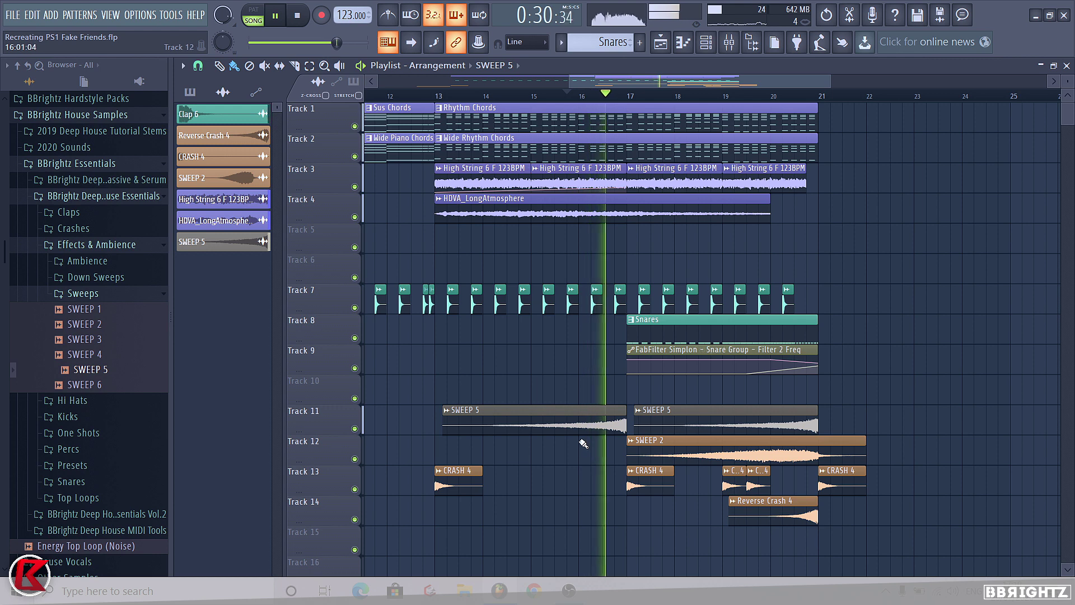
pyautogui.doubleClick(593, 425)
pyautogui.moveTo(522, 195); pyautogui.dragTo(522, 247)
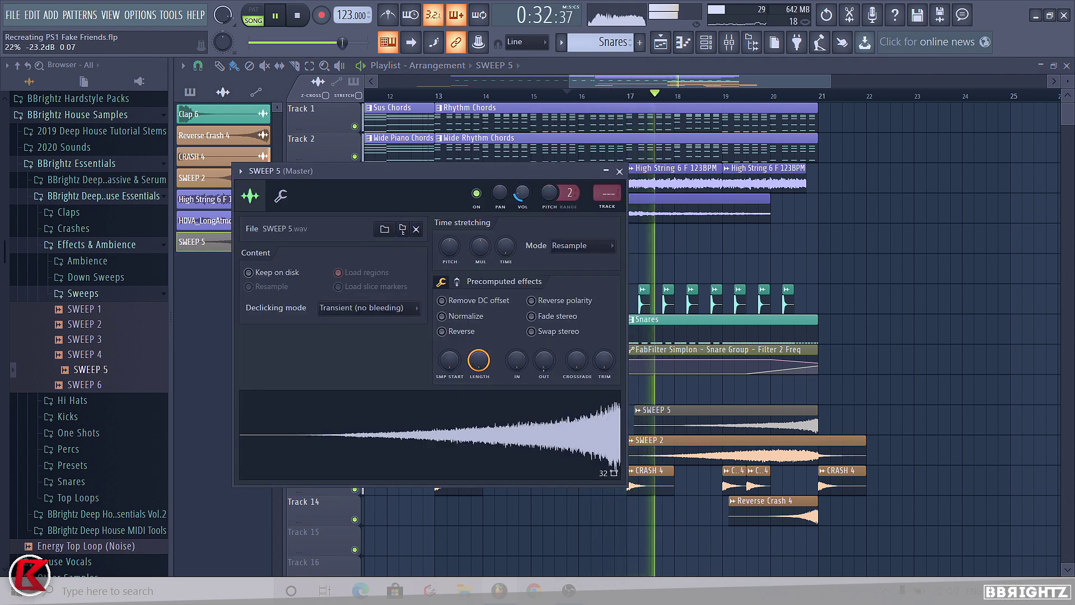
pyautogui.rightClick(919, 363)
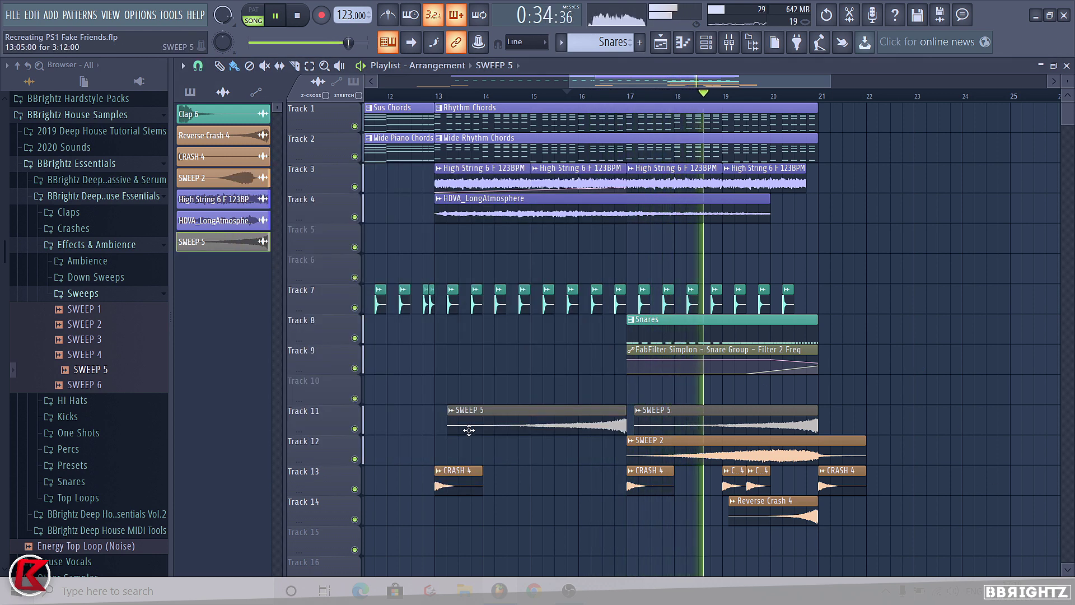
# Recolour the SWEEP 5 clips in the same orange-brown as the crash clips.
pyautogui.rightClick(640, 409)
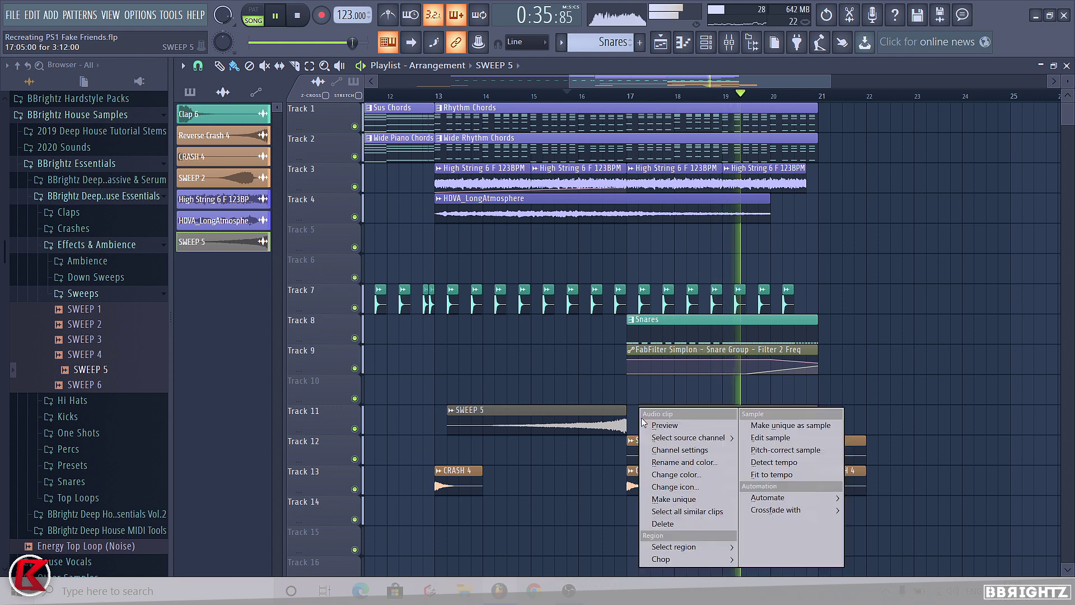
pyautogui.click(675, 475)
pyautogui.click(681, 394)
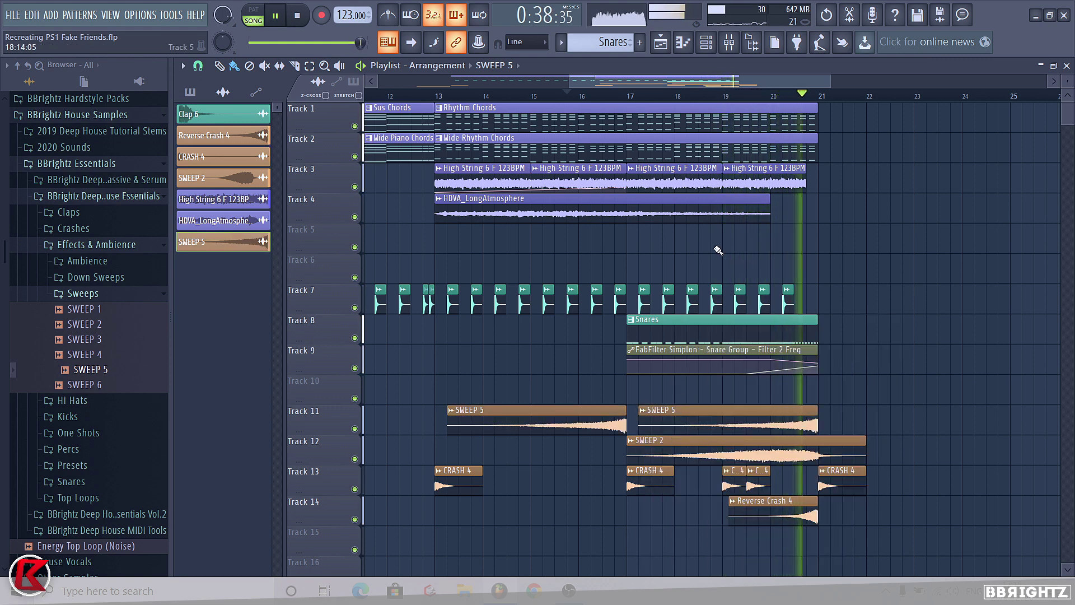
pyautogui.press('space')
# Shift all playlist clips down by one track so that Track 1 is empty.
pyautogui.scroll(-3, 722, 217)
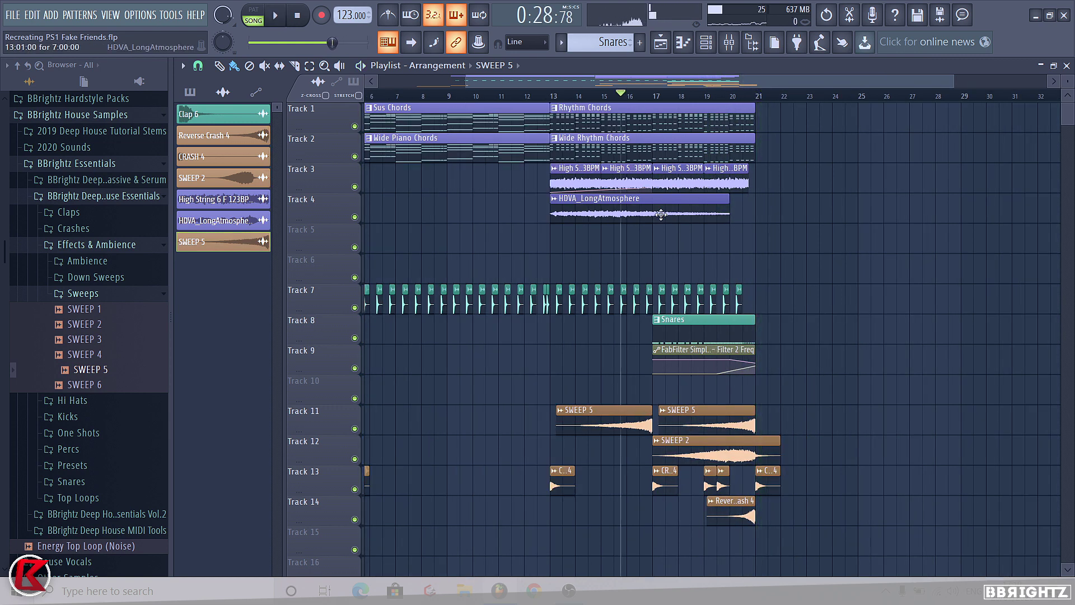
pyautogui.scroll(-2, 661, 215)
pyautogui.hotkey('shift', 'Down')
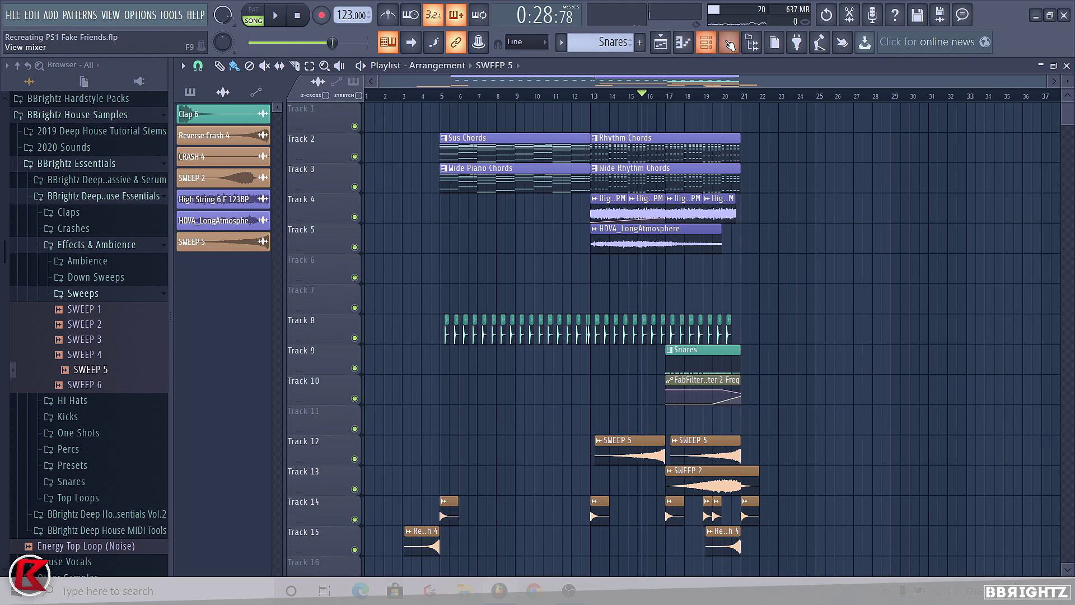
# Move the Keyzone Classic and M1 Piano mixer channels up to inserts 3 and 2, freeing insert 1.
pyautogui.click(730, 45)
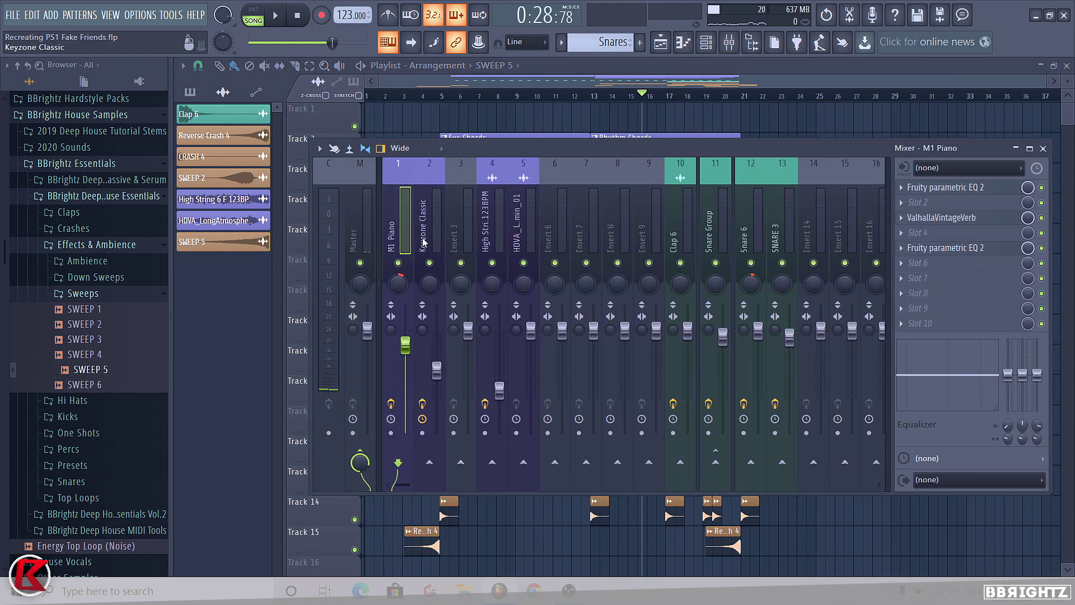
pyautogui.moveTo(424, 242); pyautogui.dragTo(463, 242)
pyautogui.moveTo(395, 234); pyautogui.dragTo(426, 235)
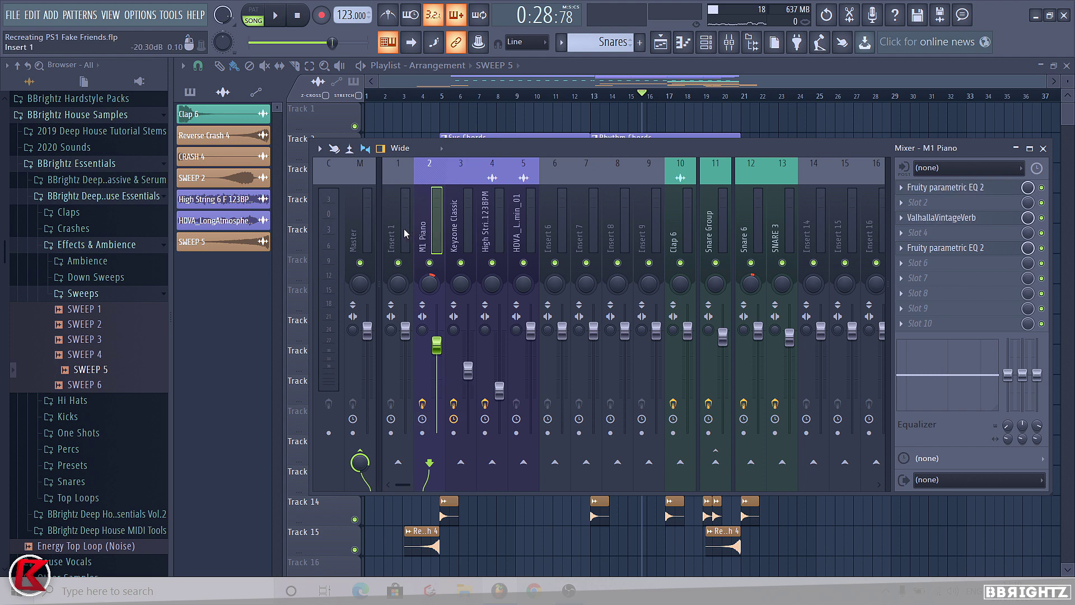
# Rename mixer insert 1 as Piano Group.
pyautogui.rightClick(398, 161)
pyautogui.click(450, 366)
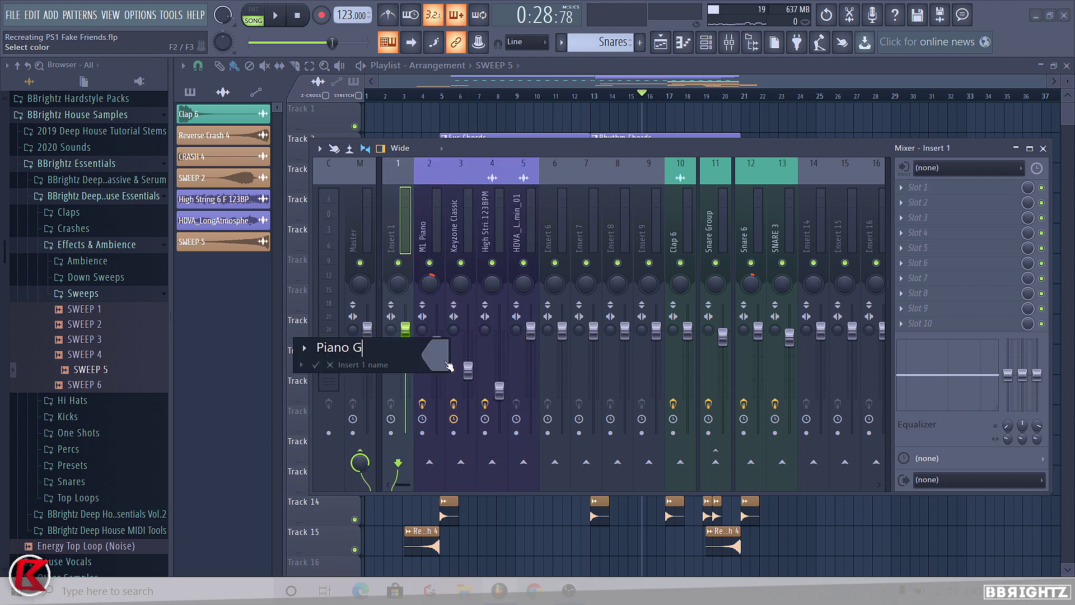
pyautogui.write('Piano Group')
pyautogui.press('Return')
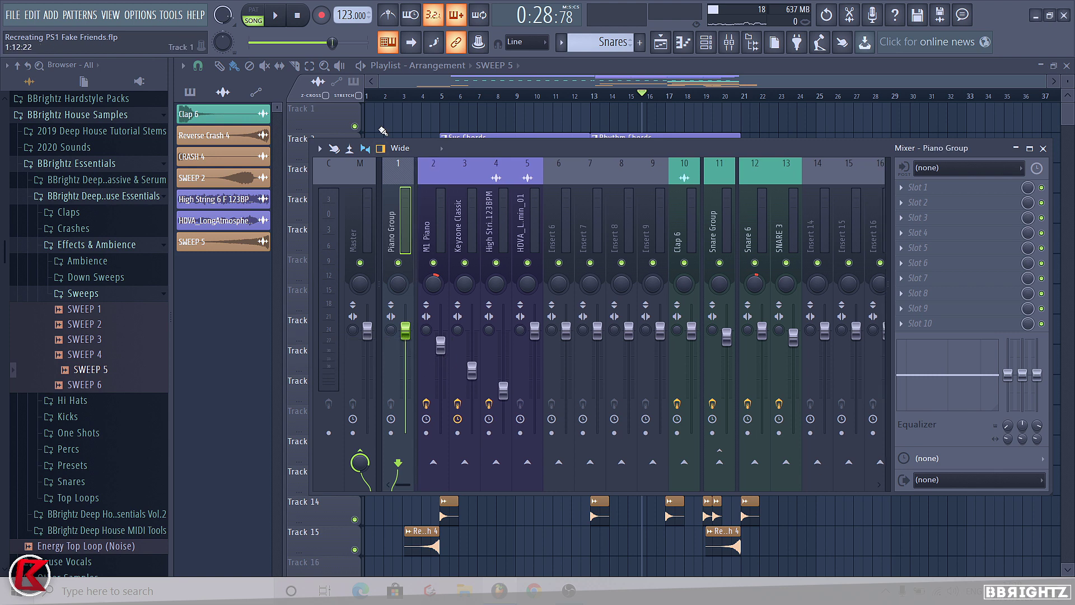
# Route the M1 Piano and Keyzone Classic mixer channels only to Piano Group.
pyautogui.click(435, 250)
pyautogui.rightClick(399, 467)
pyautogui.click(417, 483)
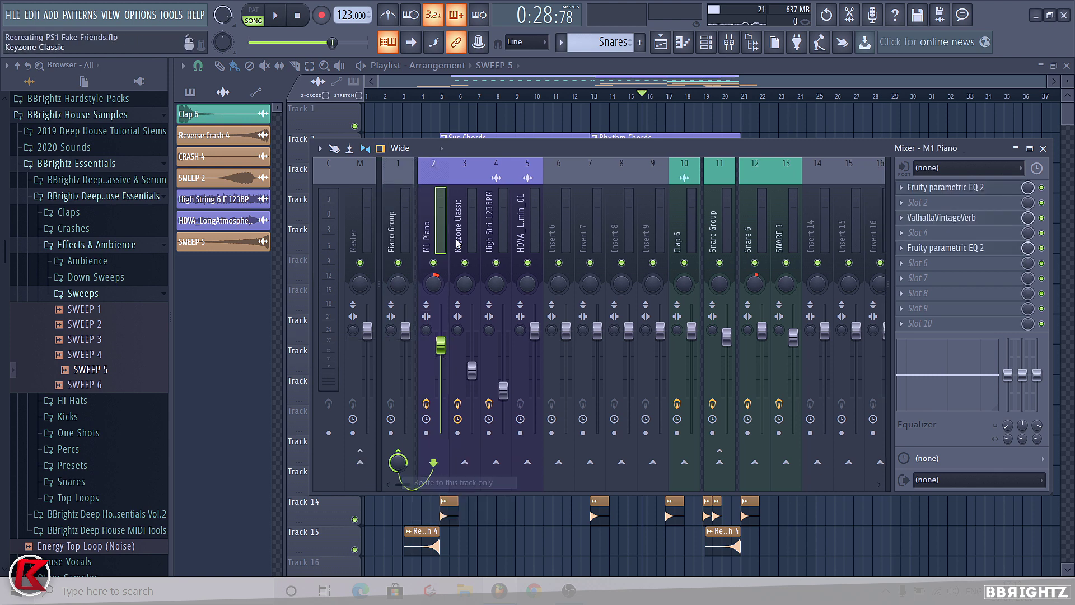
pyautogui.click(464, 220)
pyautogui.rightClick(402, 459)
pyautogui.click(434, 479)
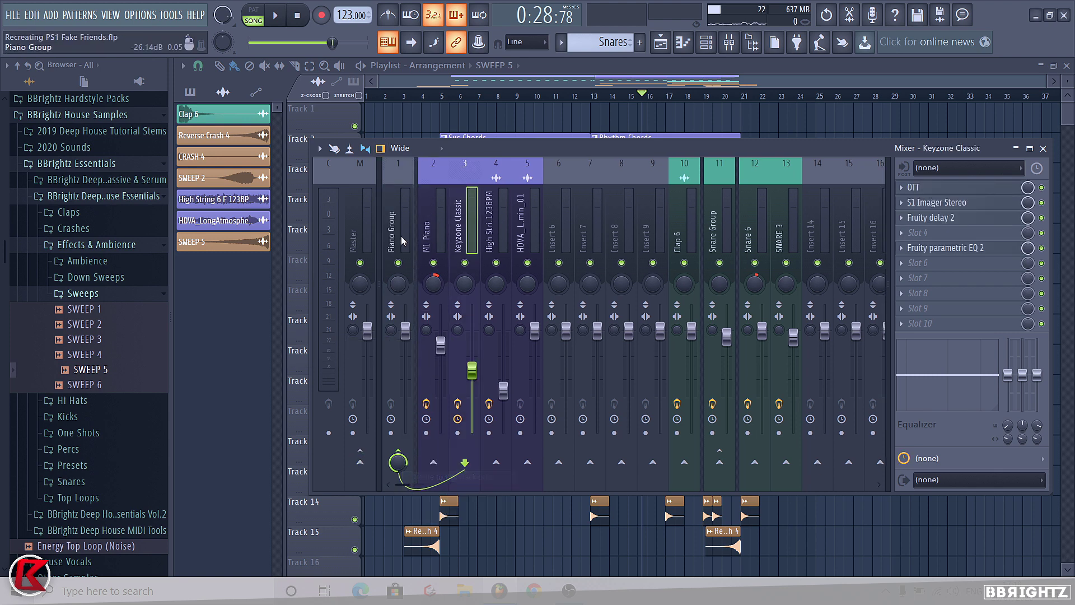
# Load FabFilter Simplon into effect slot 2 of the Piano Group channel.
pyautogui.click(402, 238)
pyautogui.click(919, 205)
pyautogui.click(727, 152)
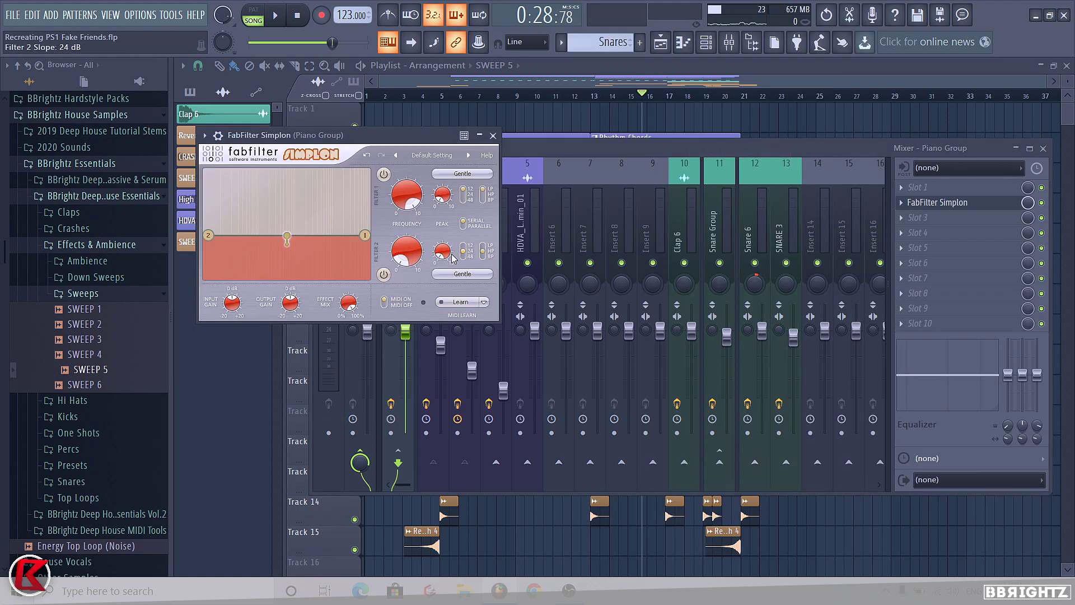
# Create an automation clip for FabFilter Simplon's Filter 2 frequency on the Piano Group, closing the plugin and mixer.
pyautogui.rightClick(409, 257)
pyautogui.click(448, 317)
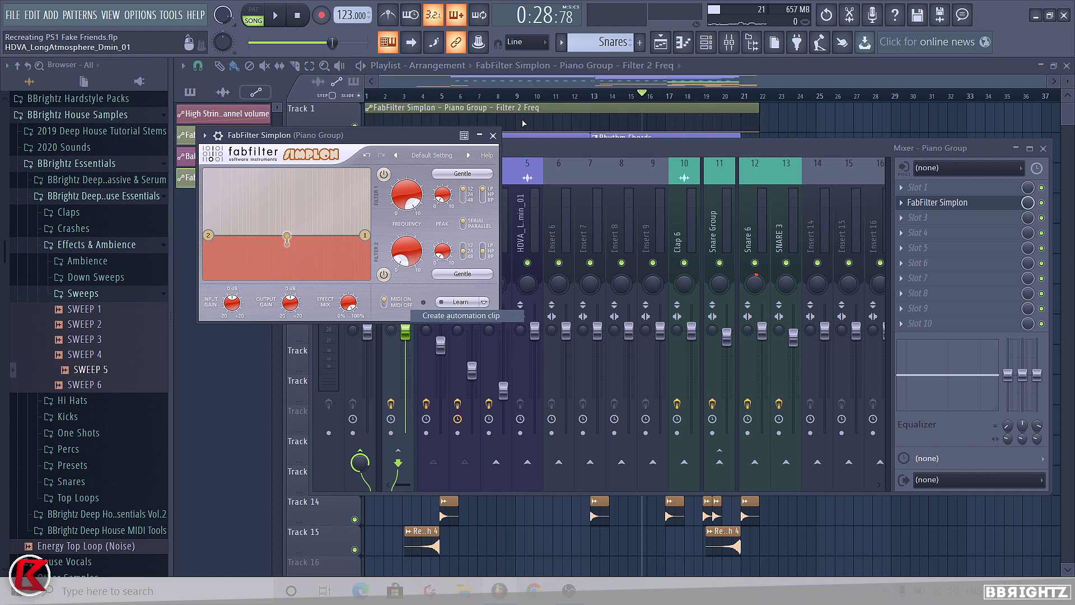
pyautogui.click(493, 137)
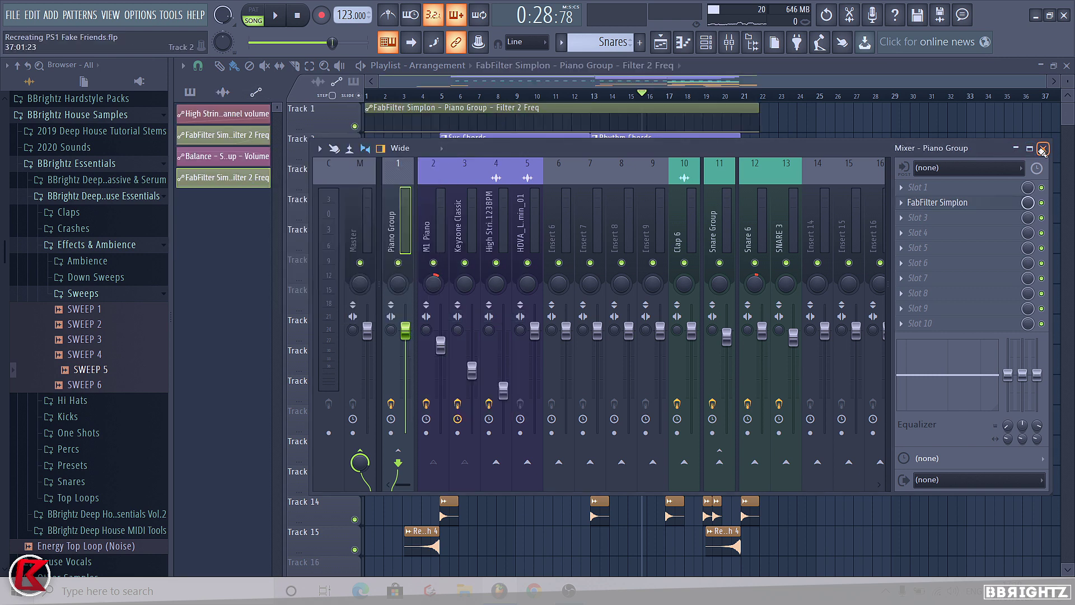
pyautogui.click(1043, 148)
# Move the Piano Group Filter 2 Freq clip to start at bar 5 and shorten it to end at bar 21.
pyautogui.moveTo(429, 108); pyautogui.dragTo(504, 108)
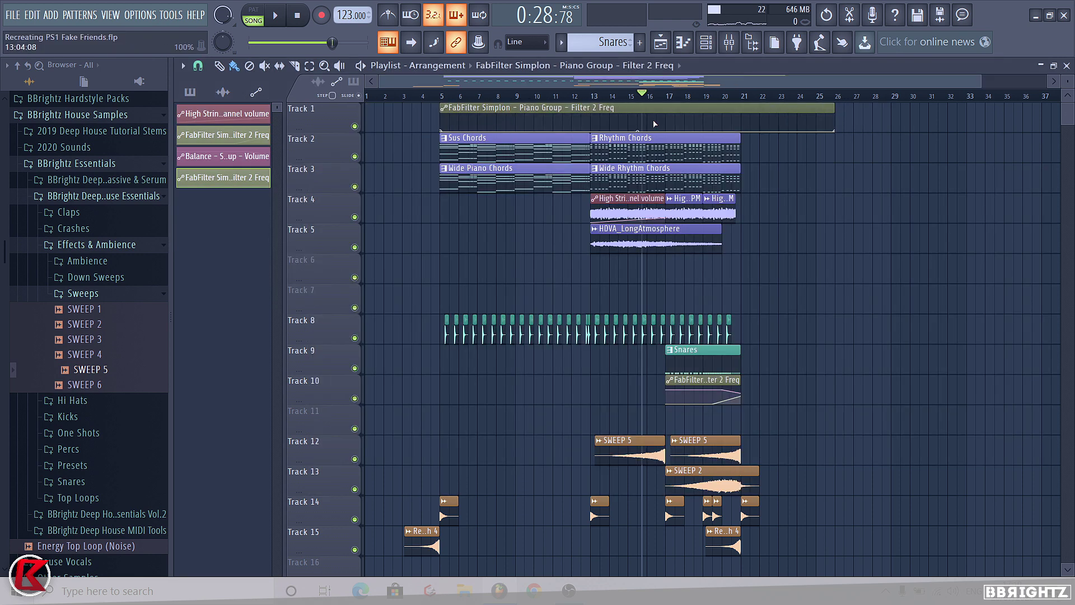
pyautogui.moveTo(825, 138); pyautogui.dragTo(743, 146)
# Add a control point at bar 19 in the Piano Group filter automation and ramp the frequency up to bar 21.
pyautogui.scroll(2, 744, 154)
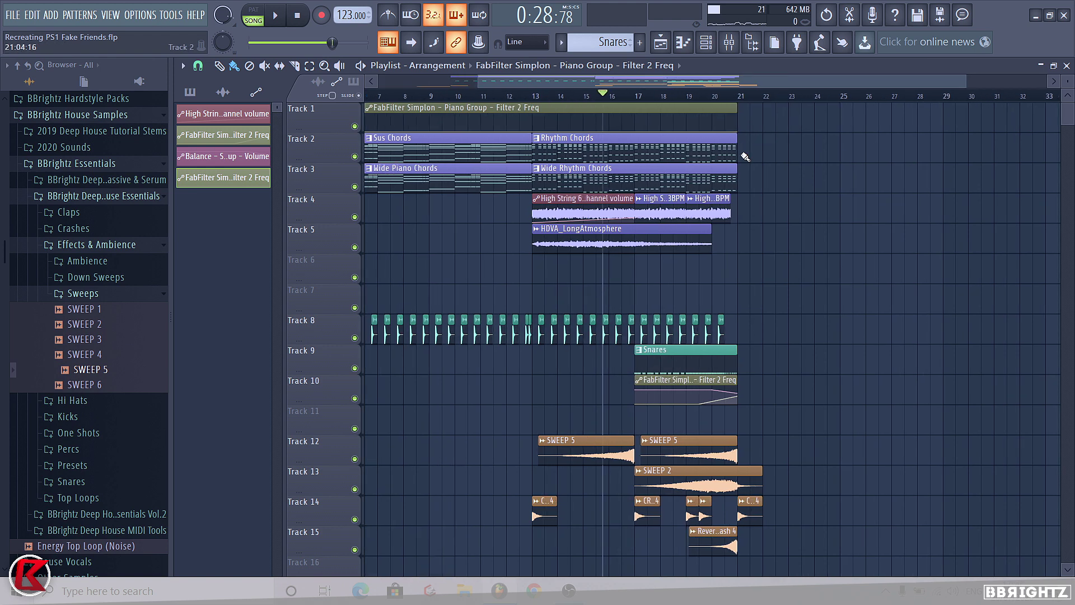
pyautogui.scroll(2, 680, 127)
pyautogui.rightClick(694, 127)
pyautogui.scroll(2, 765, 128)
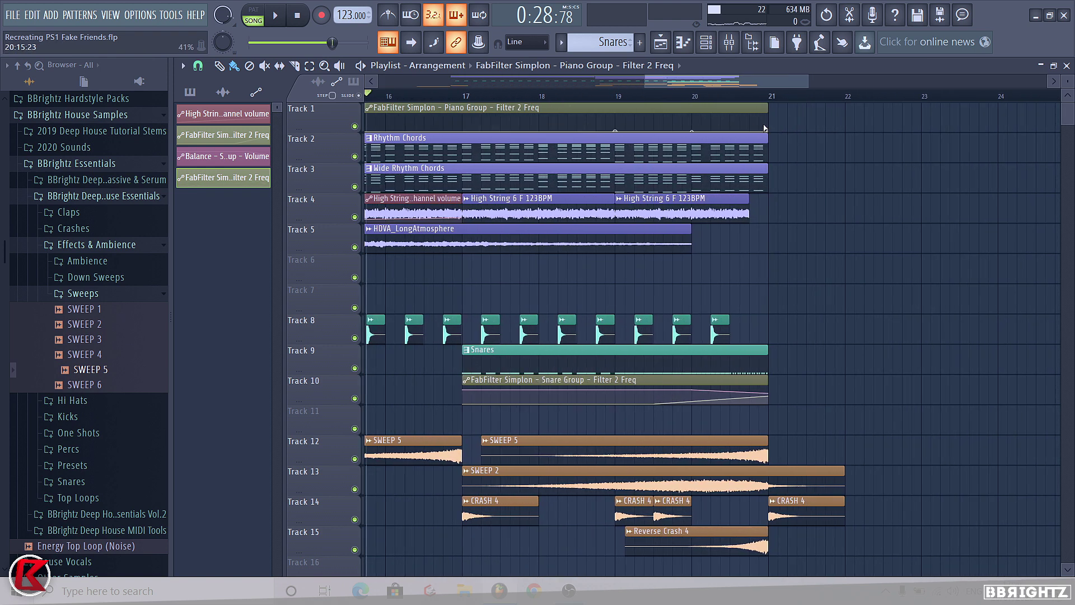
# Solo Tracks 1 to 3 and play the arrangement from bar 19 to audition the filter ramp.
pyautogui.click(618, 96)
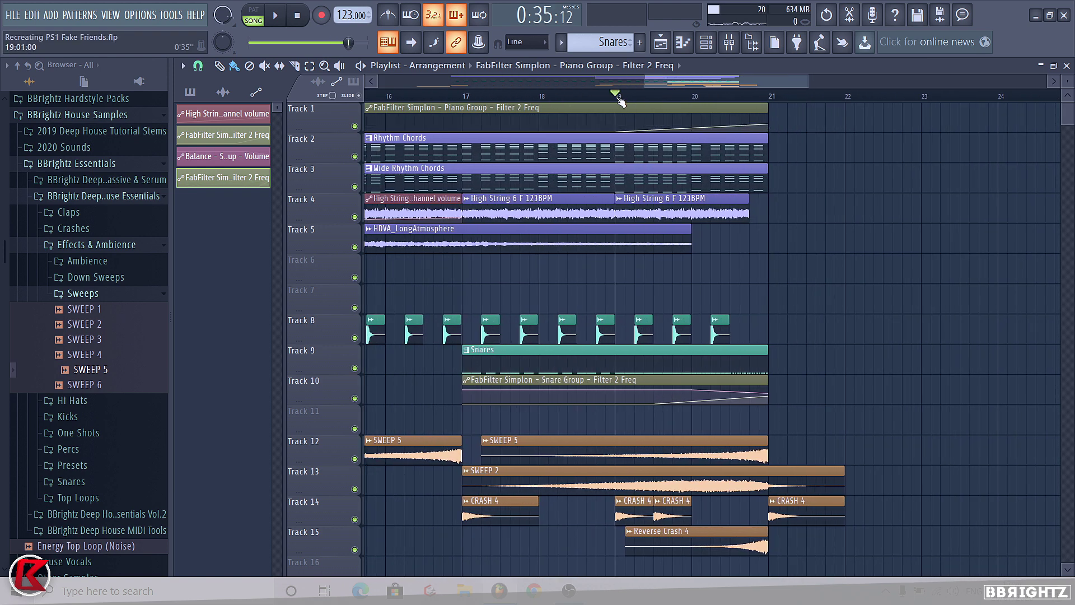
pyautogui.keyDown('ctrl'); pyautogui.click(355, 126); pyautogui.keyUp('ctrl')
pyautogui.moveTo(354, 157); pyautogui.dragTo(354, 186)
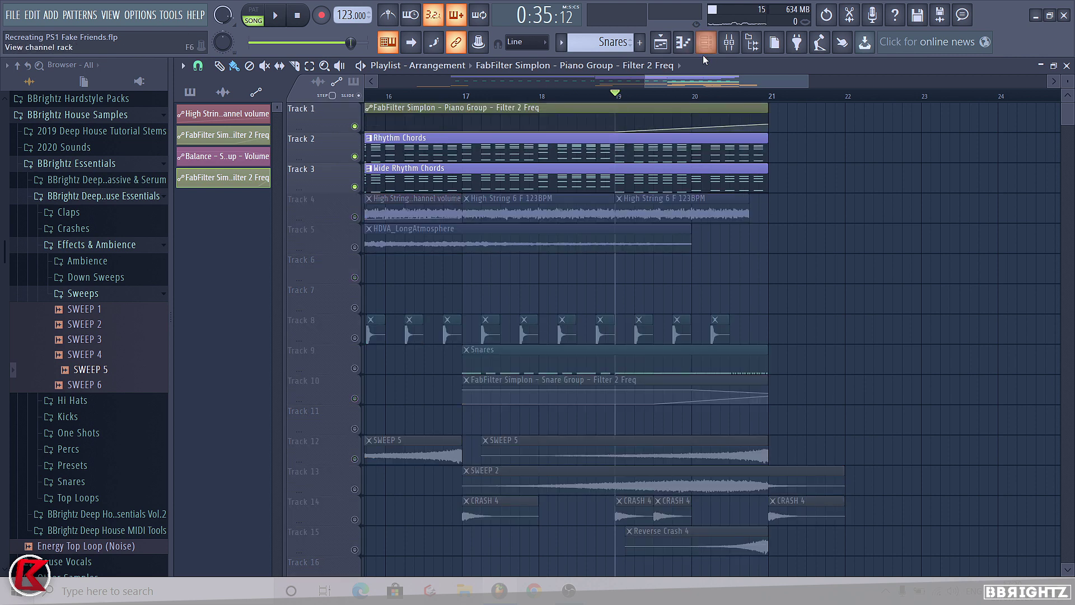
pyautogui.press('space')
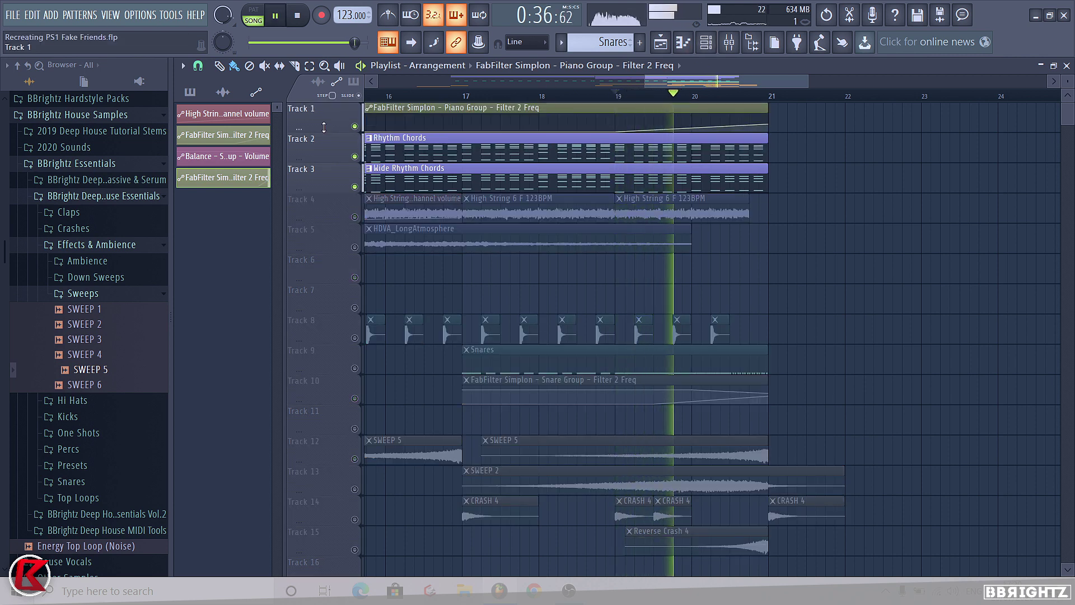
# Enlarge Track 1 to show the filter curve in detail and replay the ramp from bar 19.
pyautogui.moveTo(299, 130); pyautogui.dragTo(298, 269)
pyautogui.scroll(1, 780, 212)
pyautogui.scroll(1, 750, 205)
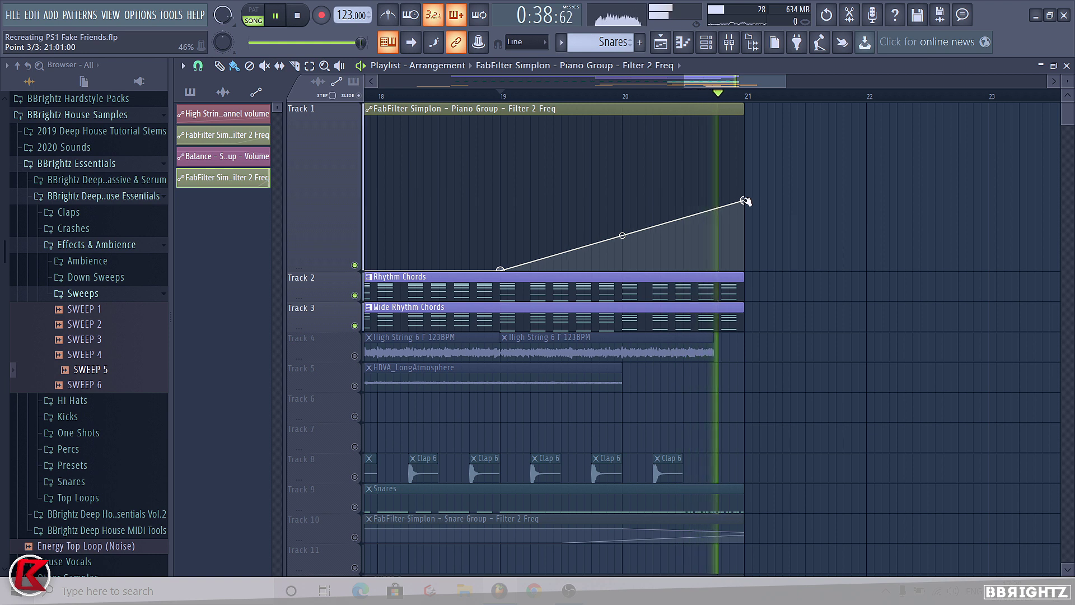
pyautogui.press('space')
pyautogui.press('space')
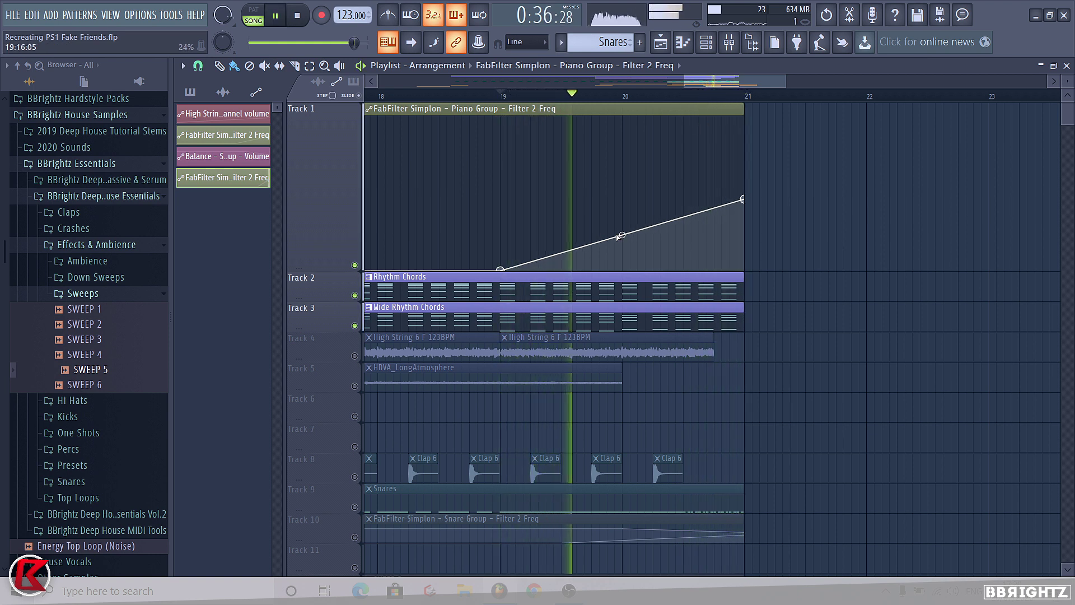
# Bend the filter ramp slightly downward around bar 20, raise its end point at bar 21 to about 49%, and replay it.
pyautogui.moveTo(622, 235); pyautogui.dragTo(622, 239)
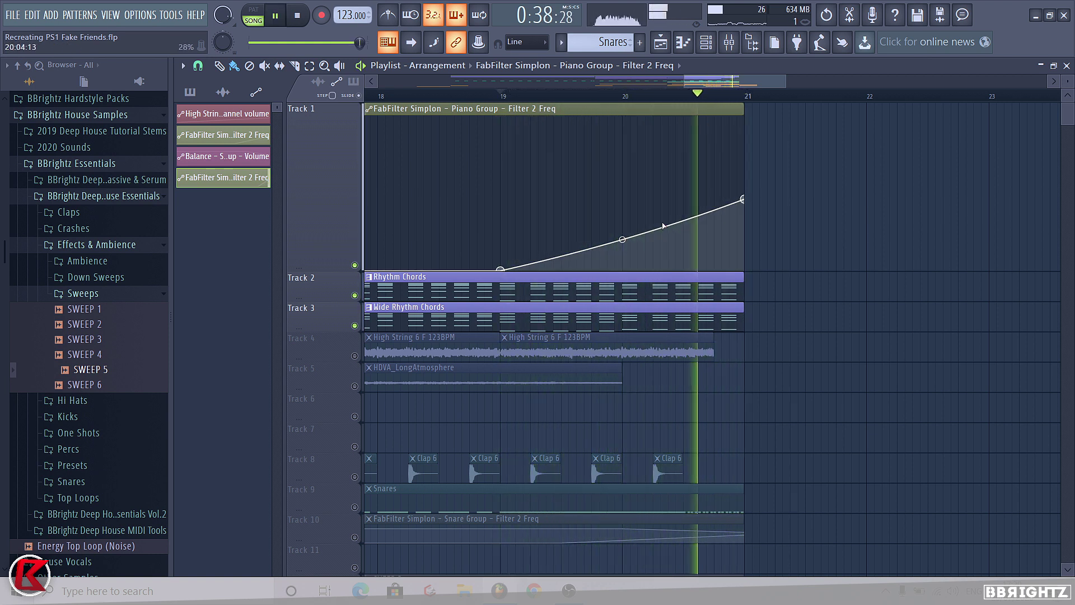
pyautogui.press('space')
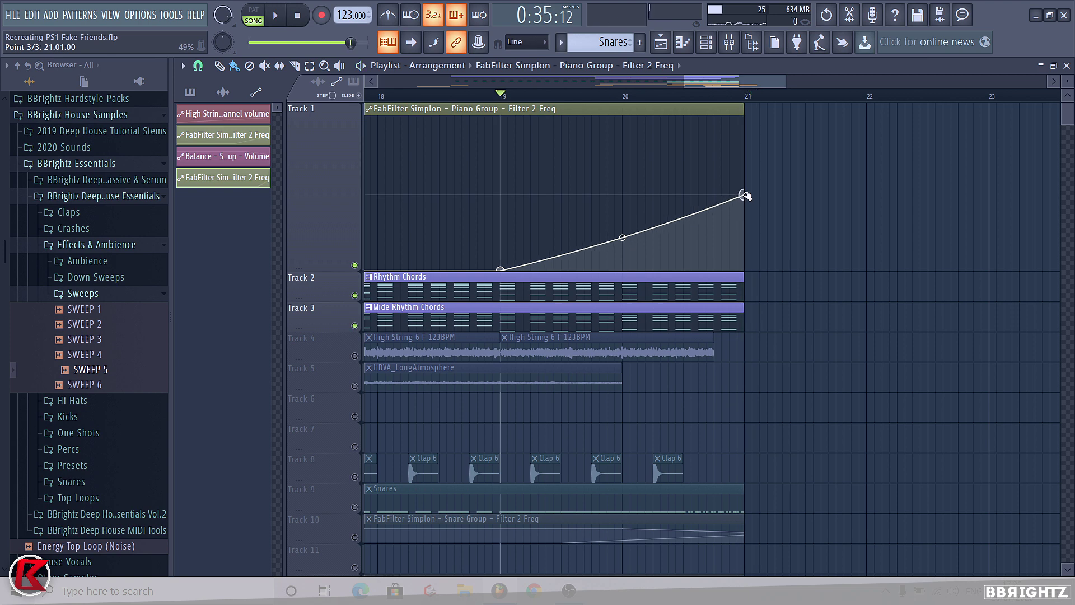
pyautogui.press('space')
# Reset Track 1 to 100% size.
pyautogui.rightClick(317, 103)
pyautogui.moveTo(396, 206)
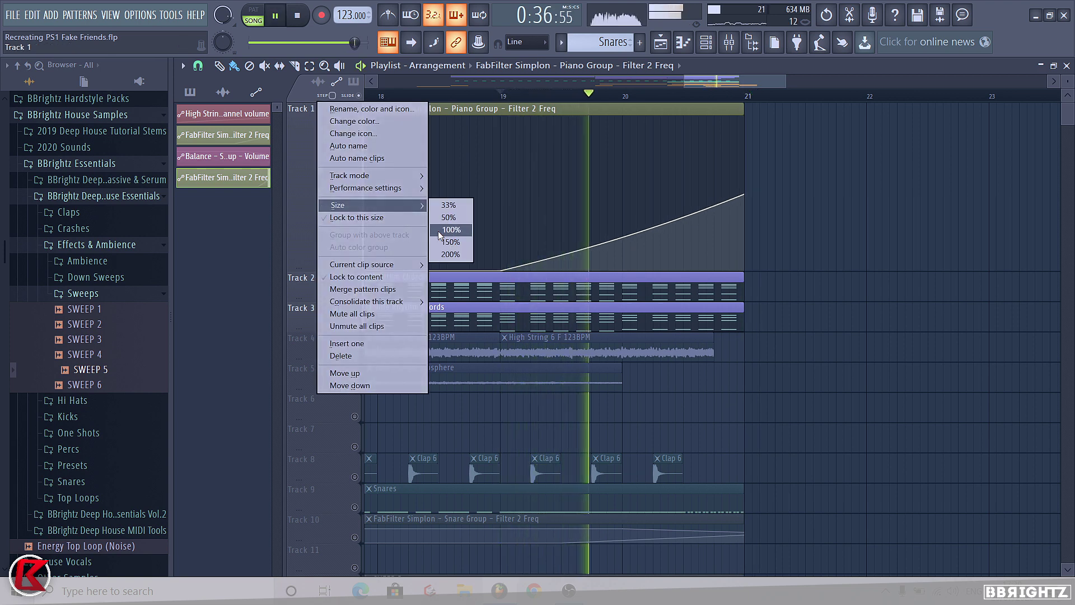
pyautogui.click(440, 230)
pyautogui.scroll(-2, 403, 219)
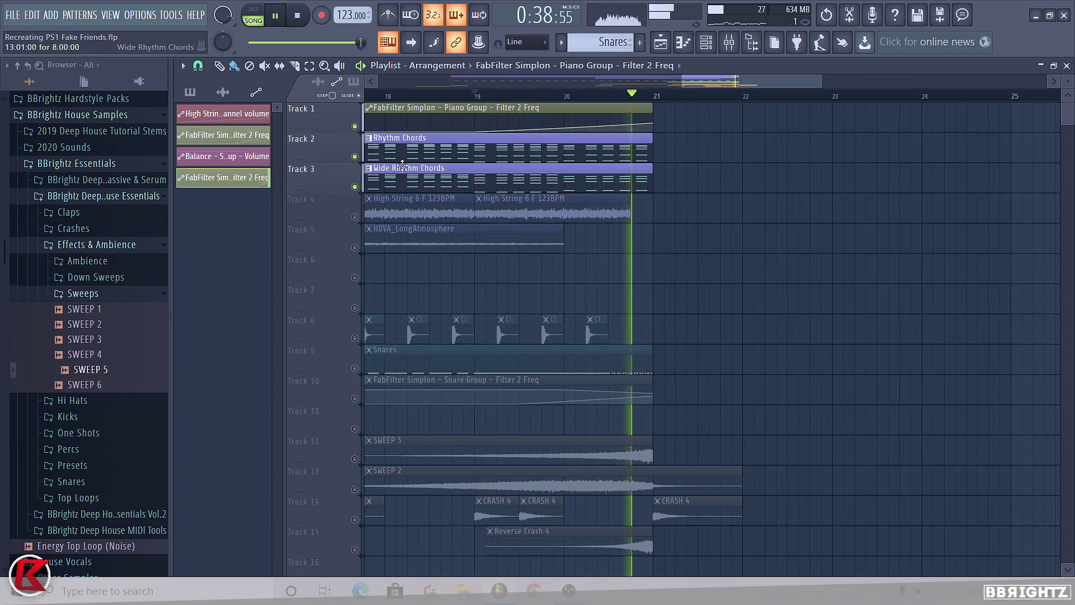
# Stop playback and unmute all the playlist tracks.
pyautogui.press('space')
pyautogui.rightClick(355, 127)
pyautogui.rightClick(355, 127)
pyautogui.scroll(-5, 698, 249)
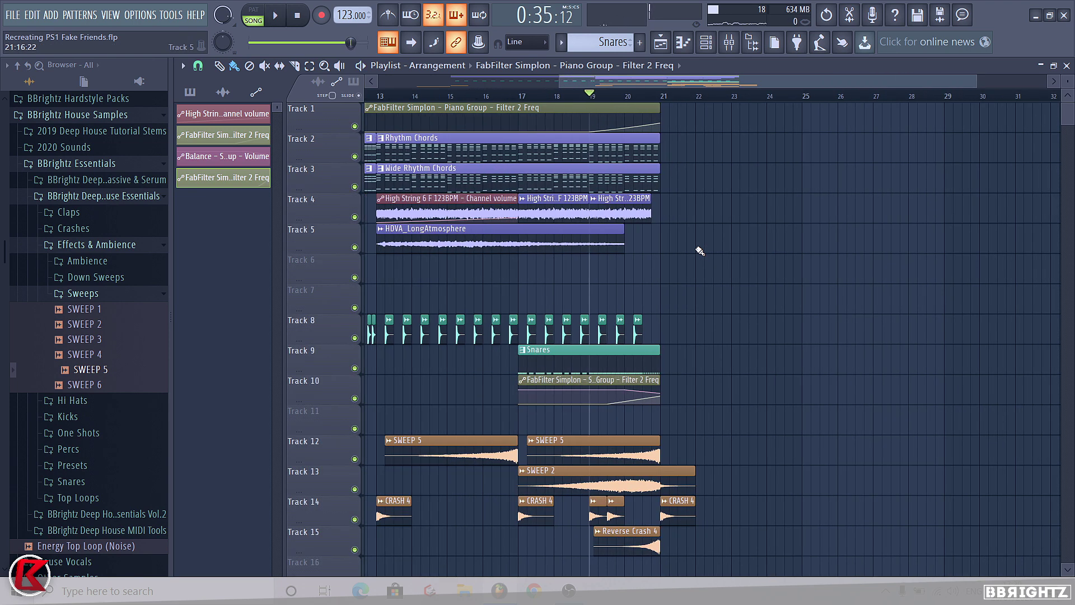
# Start playback from bar 5 and load Endless Smile into Slot 1 of the Master mixer track.
pyautogui.click(441, 97)
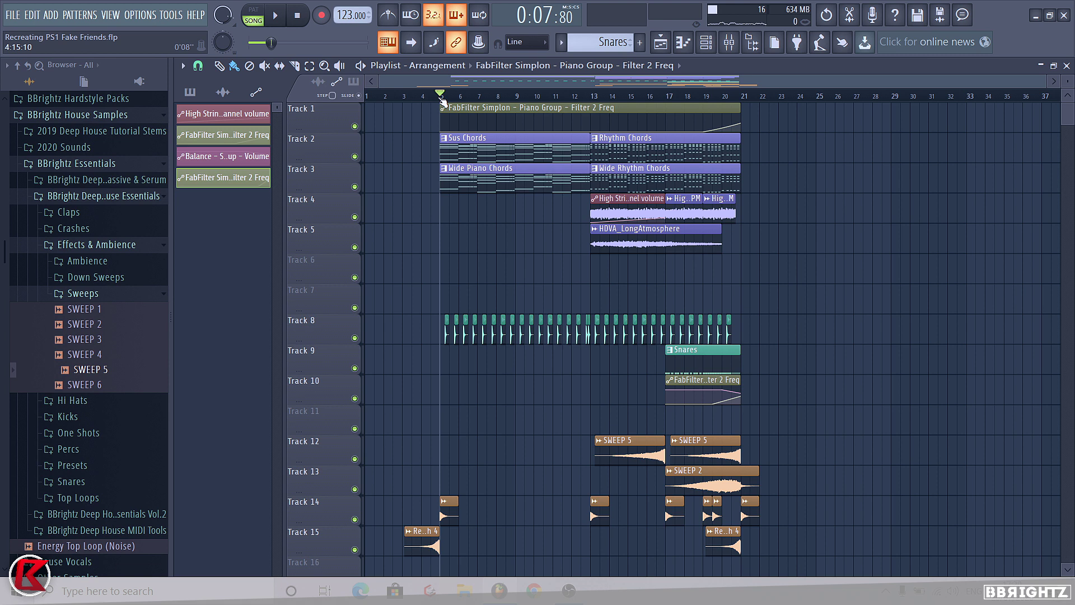
pyautogui.press('space')
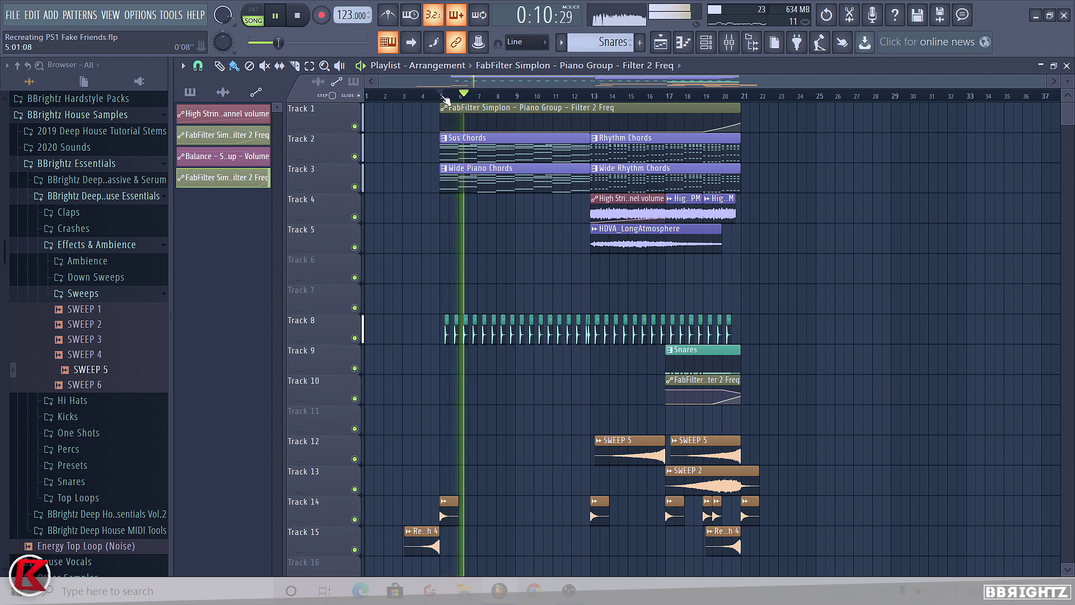
pyautogui.click(614, 44)
pyautogui.click(707, 43)
pyautogui.click(728, 45)
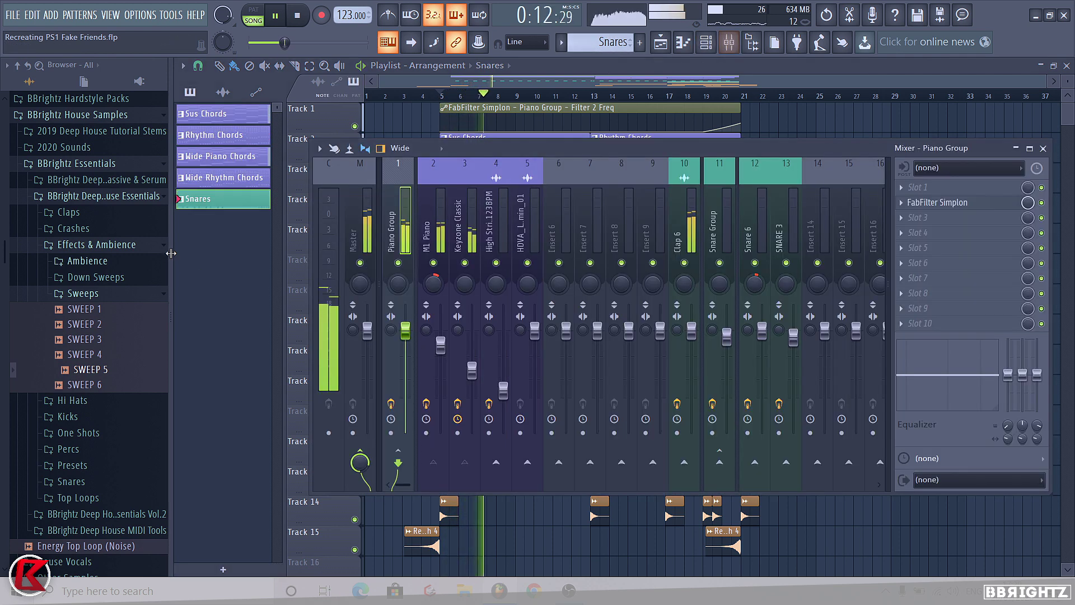
pyautogui.click(359, 235)
pyautogui.click(908, 189)
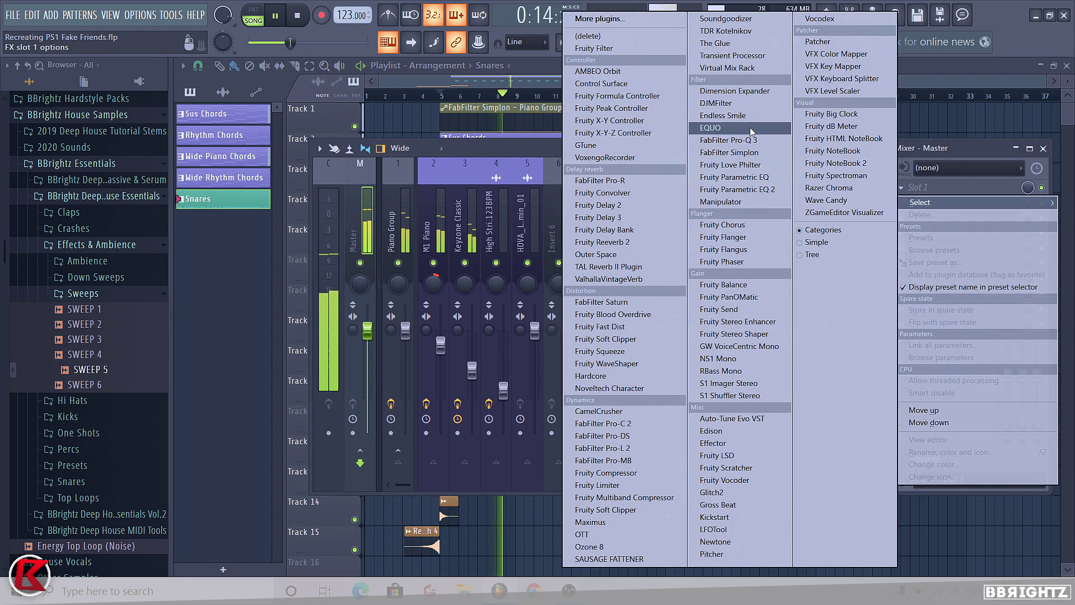
pyautogui.click(722, 116)
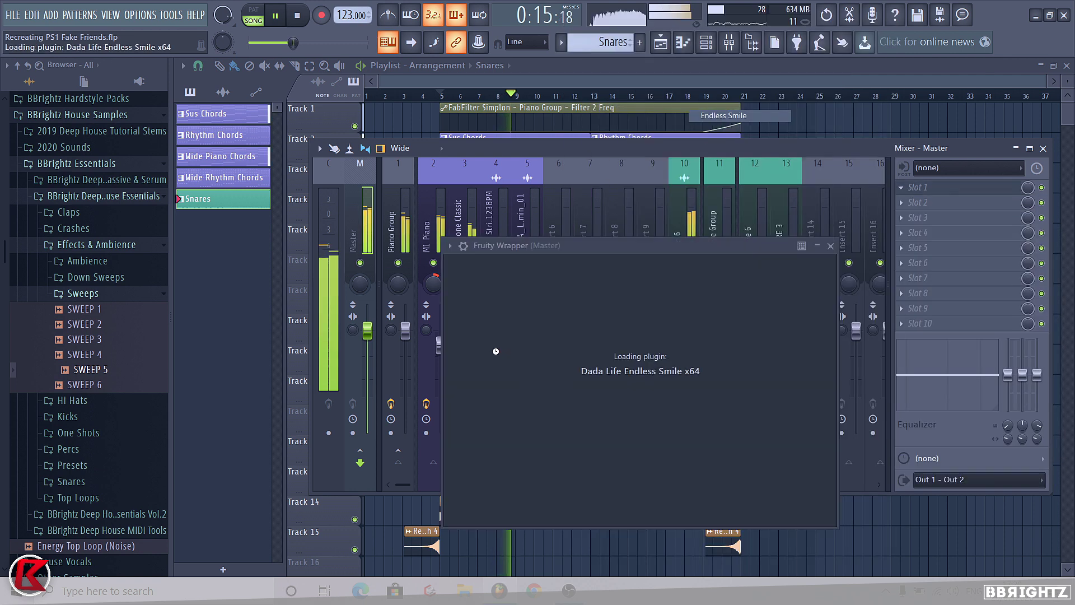
# Create an automation clip for Endless Smile's Intensity on the Master, closing the plugin and mixer.
pyautogui.click(53, 18)
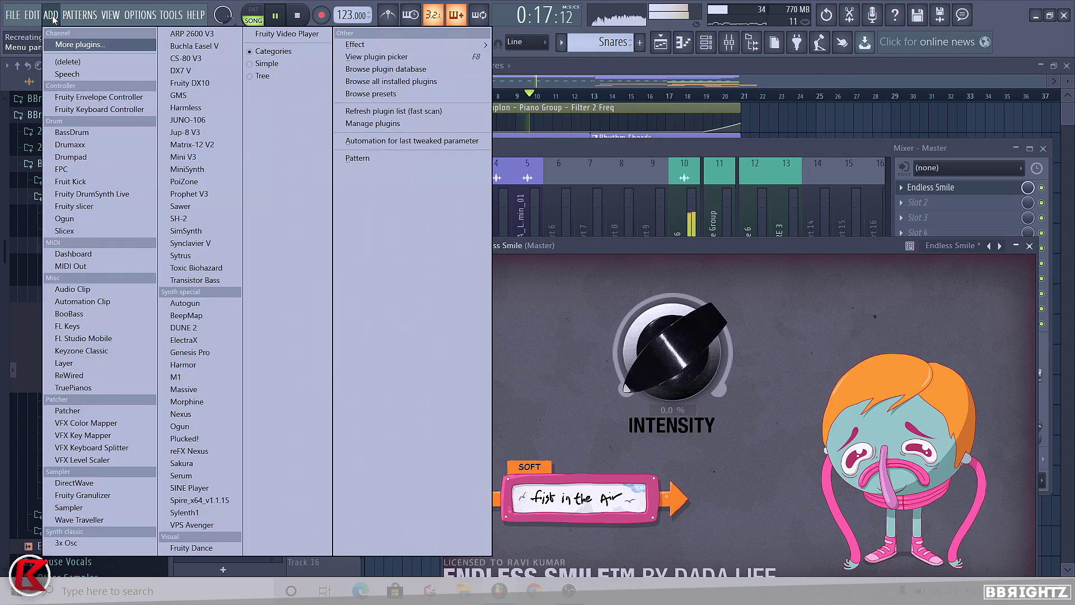
pyautogui.click(423, 141)
pyautogui.click(1029, 246)
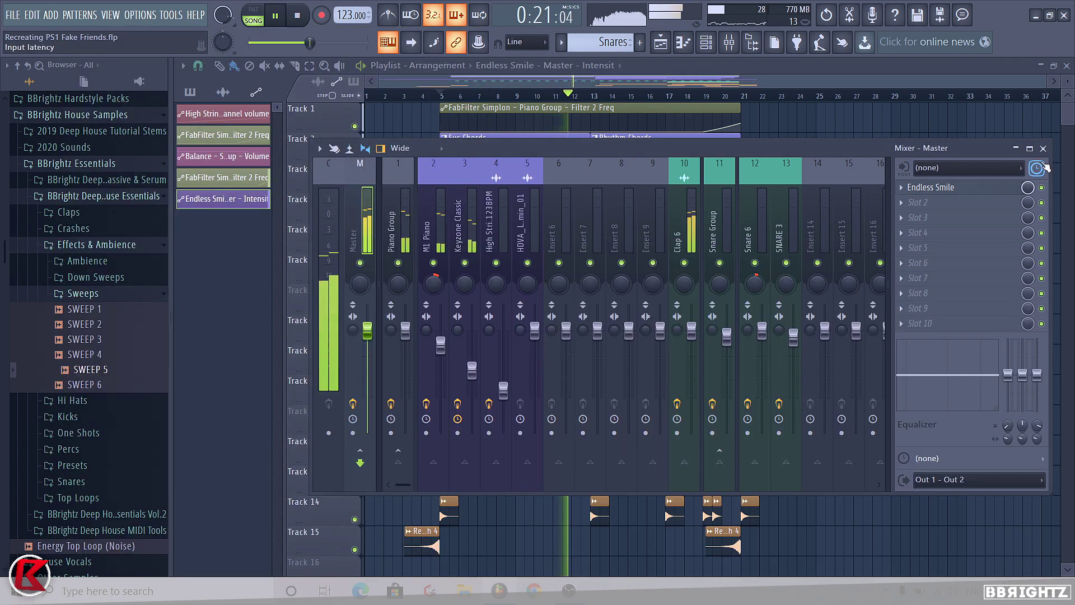
pyautogui.click(1043, 148)
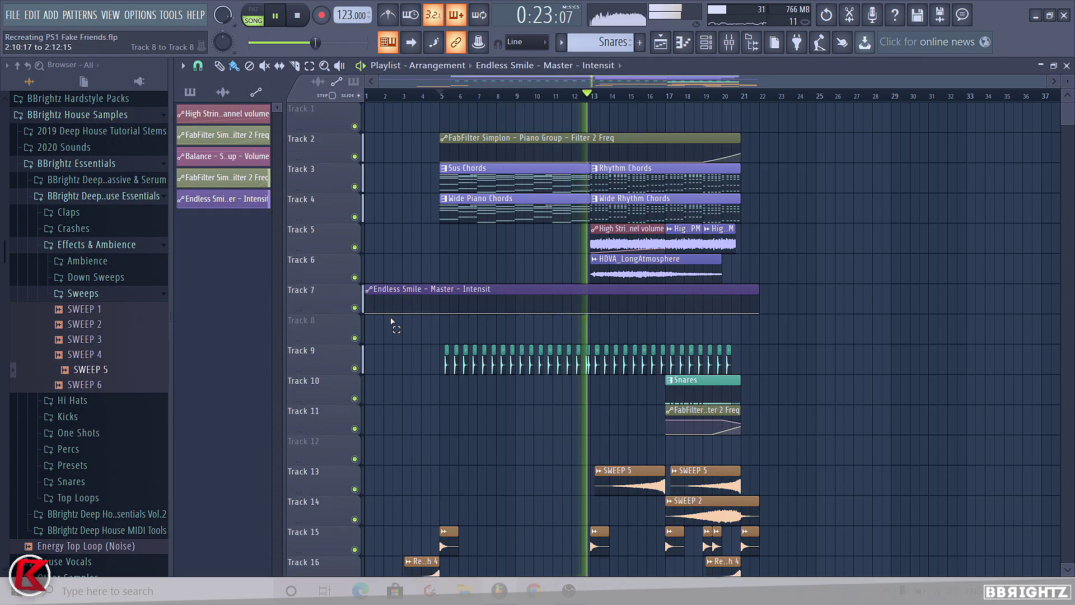
# Move the Endless Smile Intensity clip to Track 1 at bar 5 and shorten it to end at bar 21.
pyautogui.moveTo(395, 290); pyautogui.dragTo(490, 107)
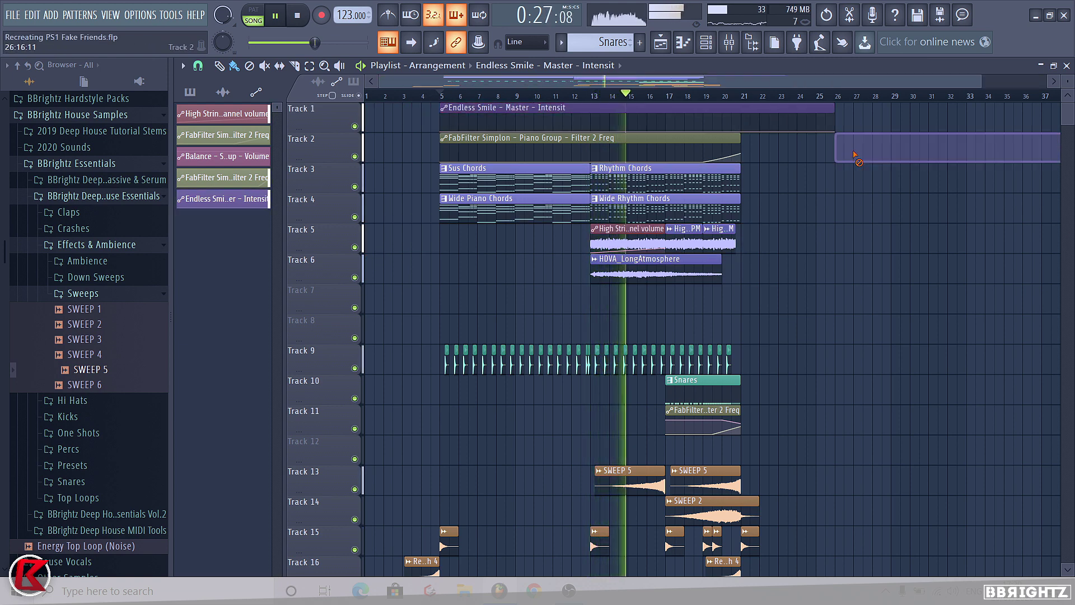
pyautogui.moveTo(835, 132); pyautogui.dragTo(748, 147)
# Add control points to the Intensity automation so it rises from bar 17 until late in bar 20 and drops to zero at bar 21.
pyautogui.scroll(3, 731, 150)
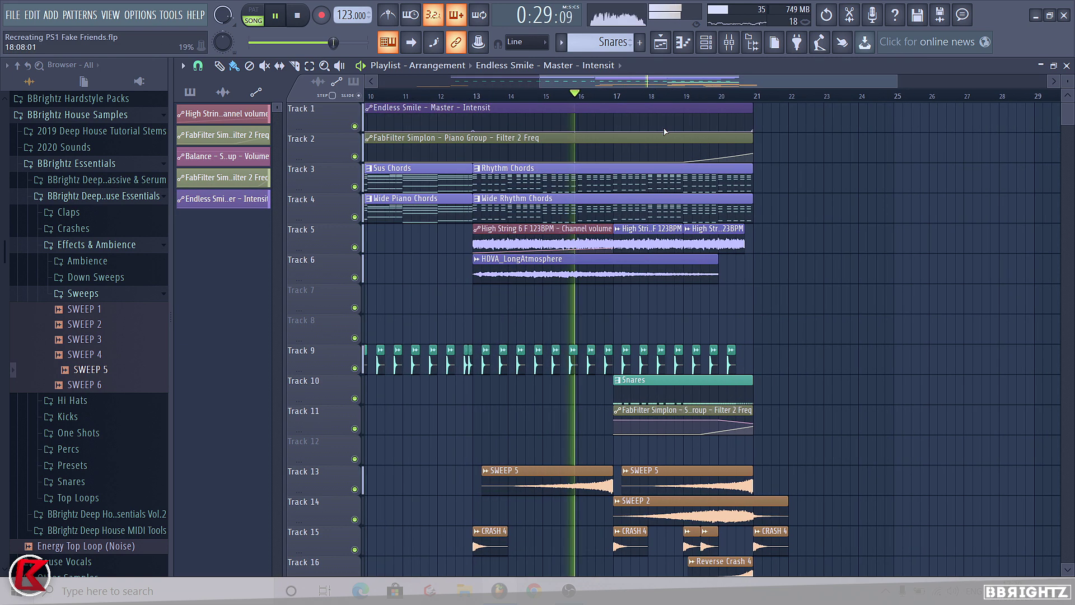
pyautogui.scroll(2, 755, 130)
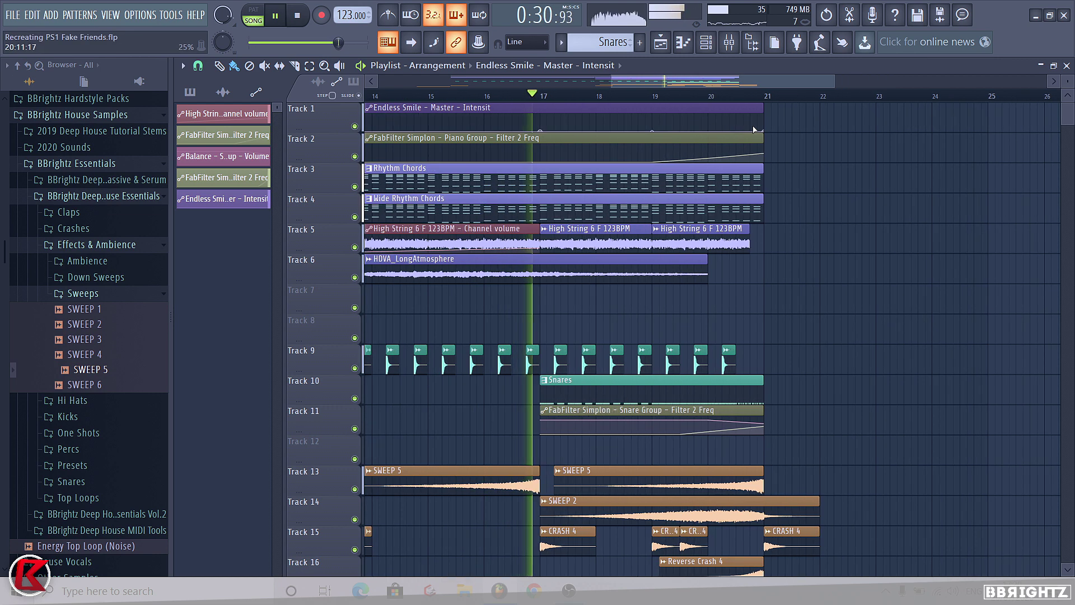
pyautogui.rightClick(751, 125)
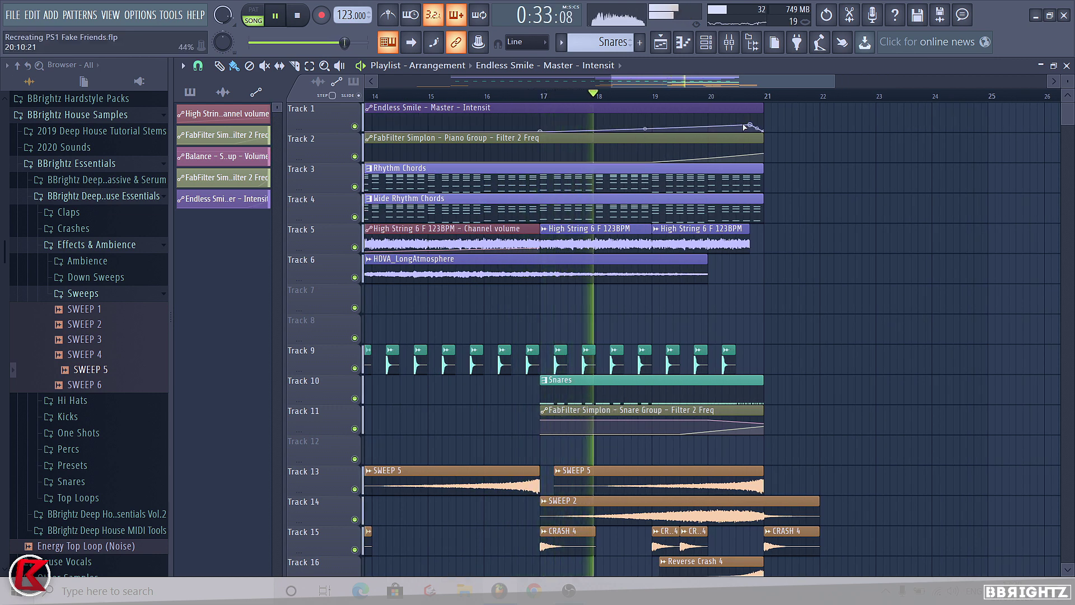
# Reopen Endless Smile on the Master to check it during playback, then close the mixer and stop playback.
pyautogui.click(729, 42)
pyautogui.click(932, 188)
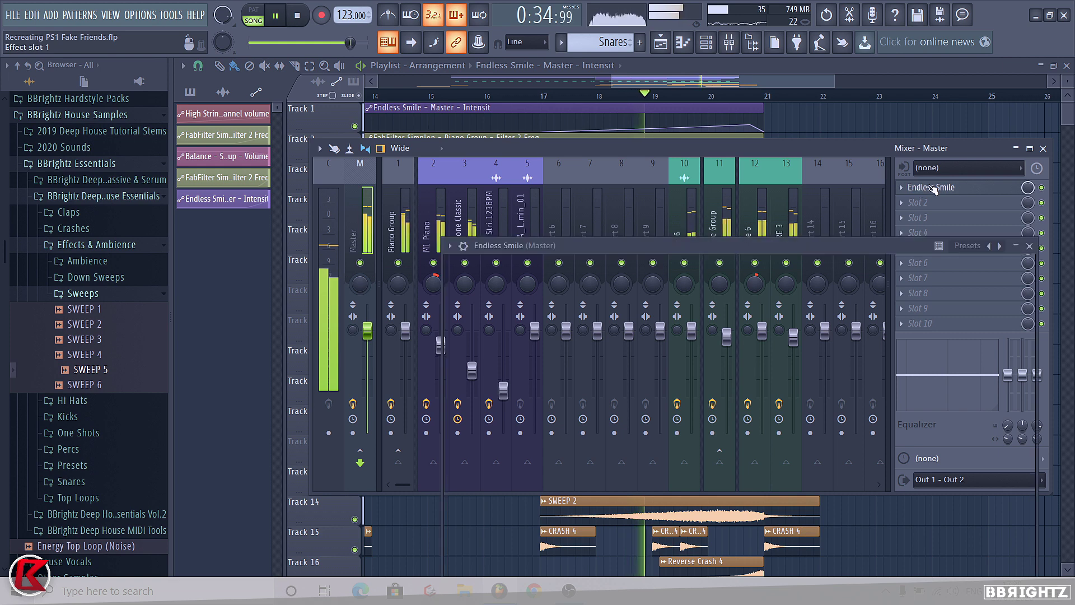
pyautogui.click(933, 189)
pyautogui.click(1042, 149)
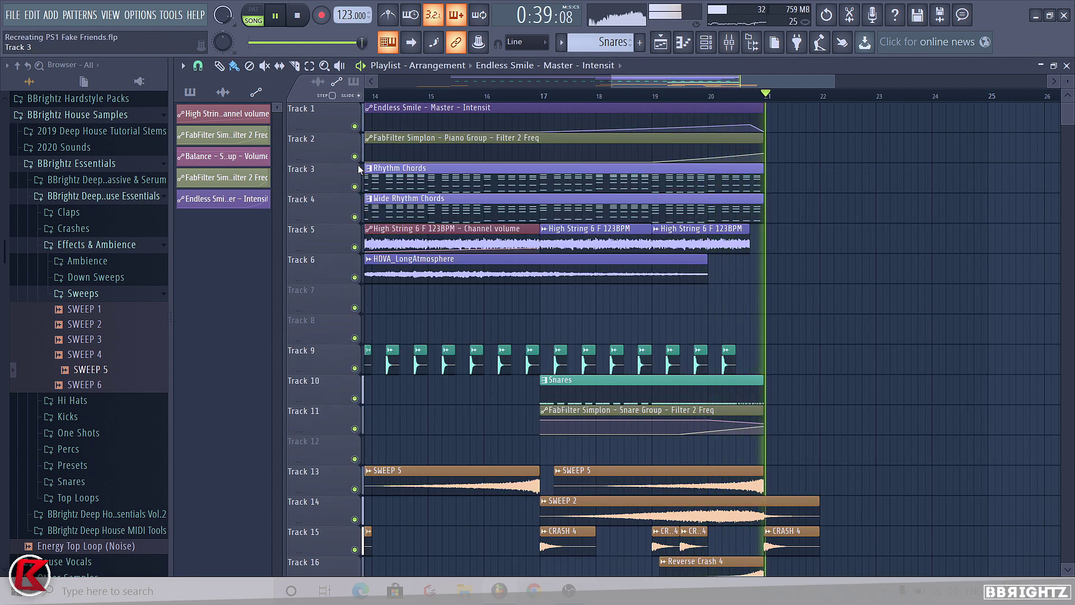
pyautogui.press('space')
# Enlarge Track 1, set the playback position to bar 17, and raise the Intensity automation's peak late in bar 20 slightly.
pyautogui.click(597, 49)
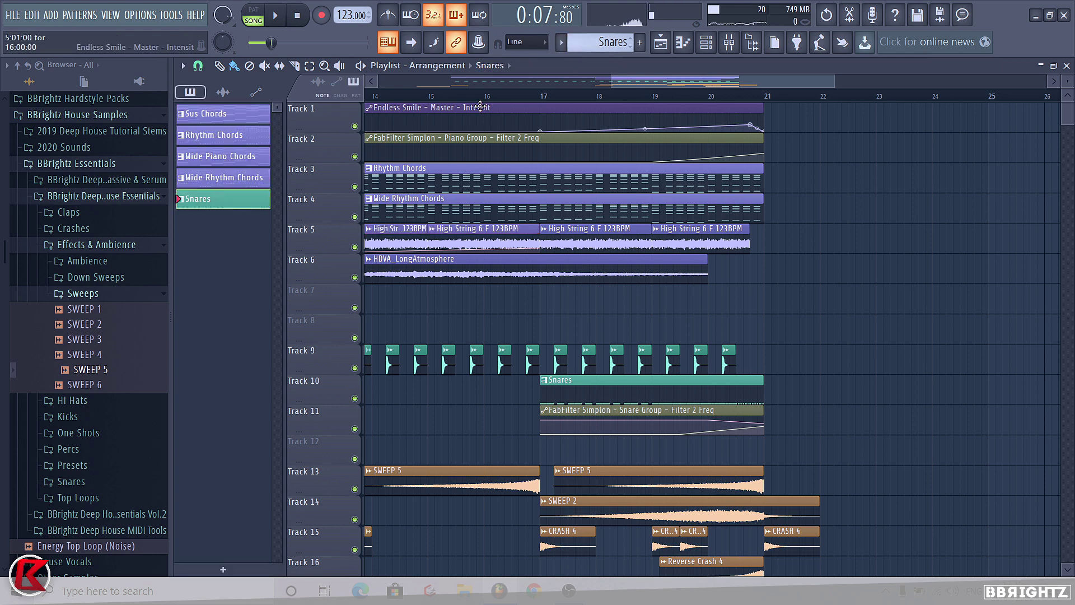
pyautogui.moveTo(319, 132); pyautogui.dragTo(321, 216)
pyautogui.scroll(3, 572, 143)
pyautogui.click(527, 96)
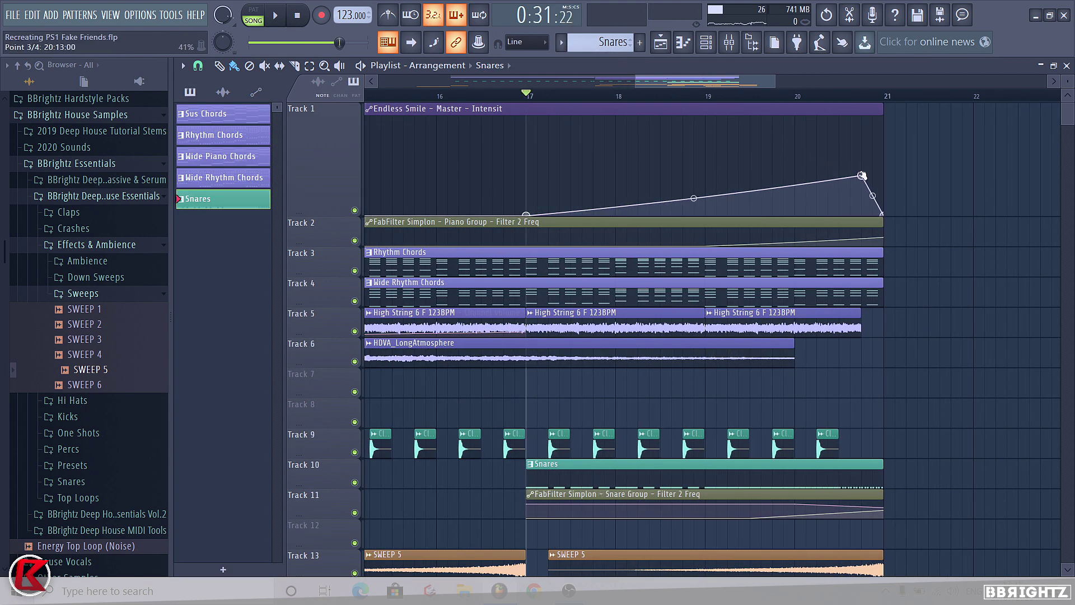
pyautogui.moveTo(863, 176); pyautogui.dragTo(861, 172)
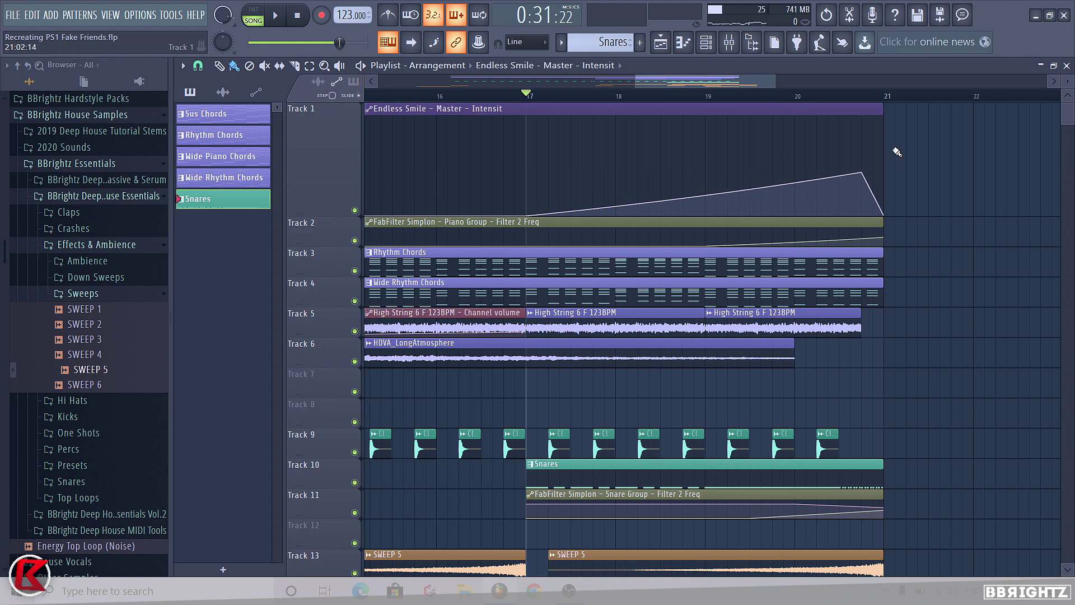
# Play the build-up from bar 19 and lower the Intensity automation's peak late in bar 20.
pyautogui.click(623, 43)
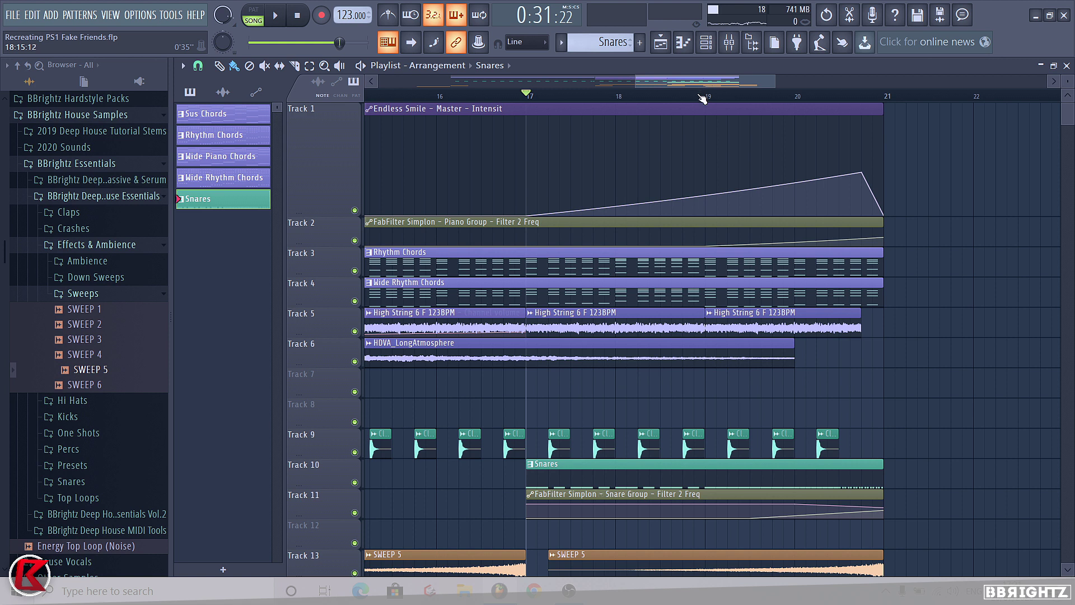
pyautogui.click(709, 96)
pyautogui.press('space')
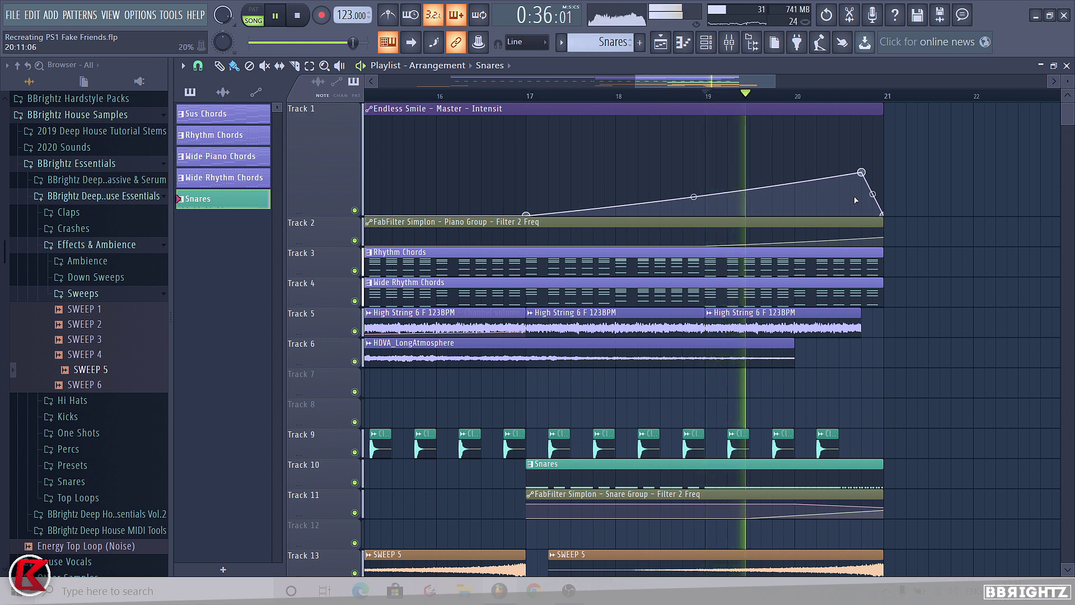
pyautogui.moveTo(862, 173); pyautogui.dragTo(862, 183)
# Reset Track 1's height to 100%.
pyautogui.rightClick(304, 172)
pyautogui.moveTo(358, 205)
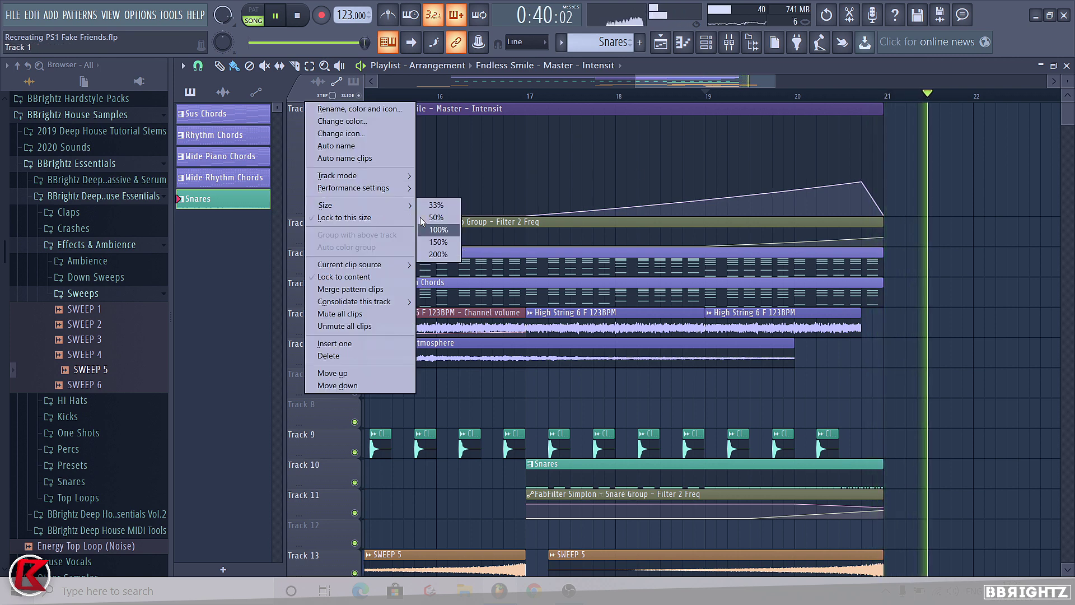
pyautogui.click(441, 229)
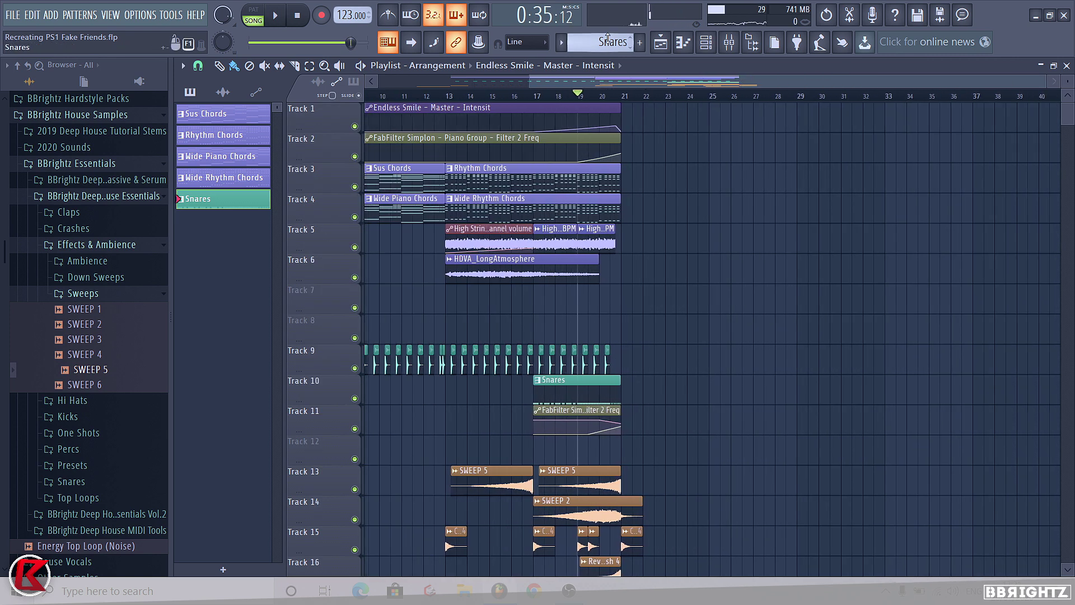
# Collapse the BBrightz Deep House Essentials folders in the browser and open the Kicks samples in the Vol.2 pack.
pyautogui.click(83, 293)
pyautogui.click(73, 244)
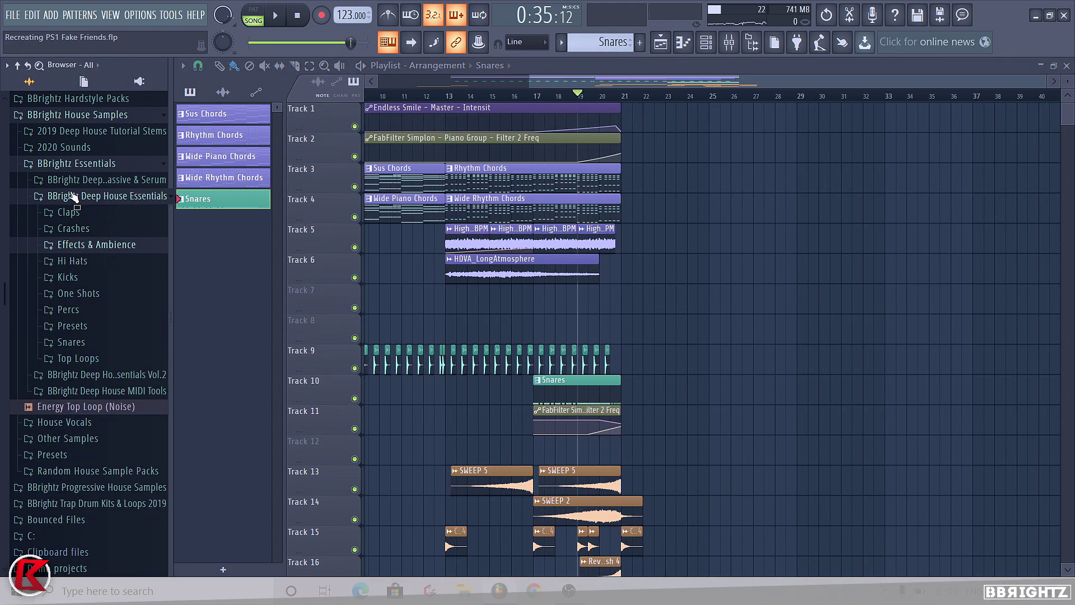
pyautogui.click(72, 199)
pyautogui.click(79, 214)
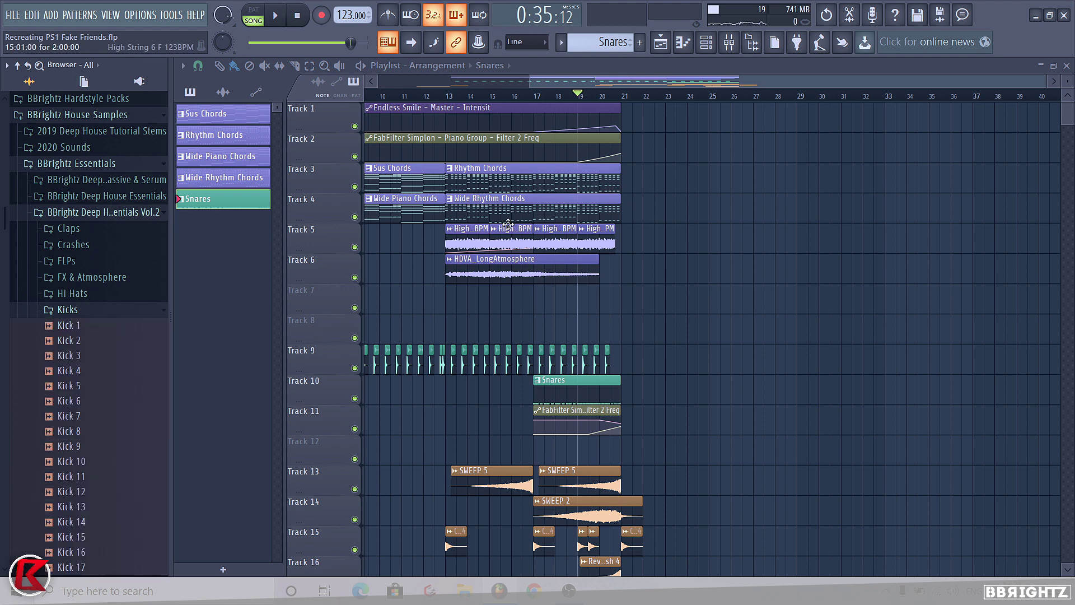
# Shift the sweep and crash clips down three tracks and the clap, snare and snare-filter clips down one track.
pyautogui.scroll(-2, 515, 238)
pyautogui.moveTo(882, 457); pyautogui.dragTo(133, 494)
pyautogui.hotkey('shift', 'Down')
pyautogui.hotkey('shift', 'Down')
pyautogui.hotkey('shift', 'Down')
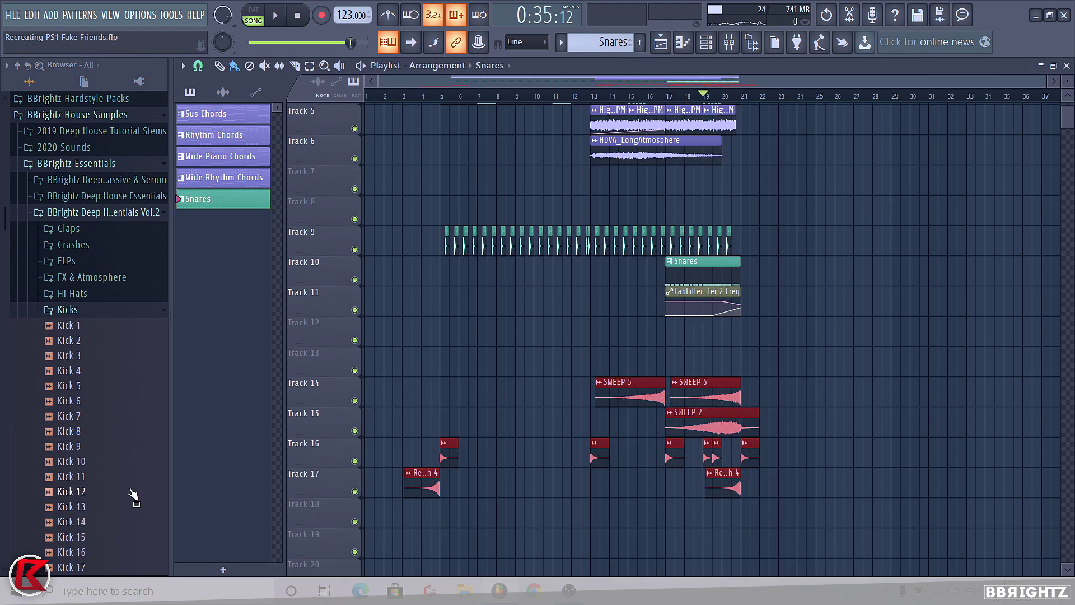
pyautogui.moveTo(807, 243); pyautogui.dragTo(209, 384)
pyautogui.hotkey('shift', 'Down')
pyautogui.hotkey('ctrl', 'd')
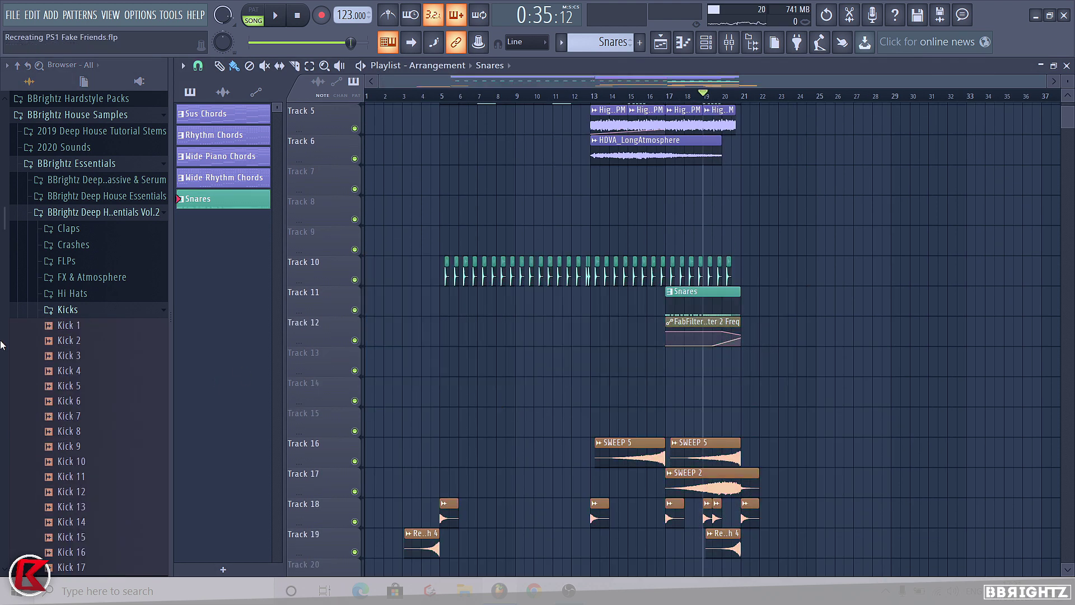
# Audition the kick samples and place Kick 10 at bar 21 on Track 8.
pyautogui.scroll(-4, 70, 347)
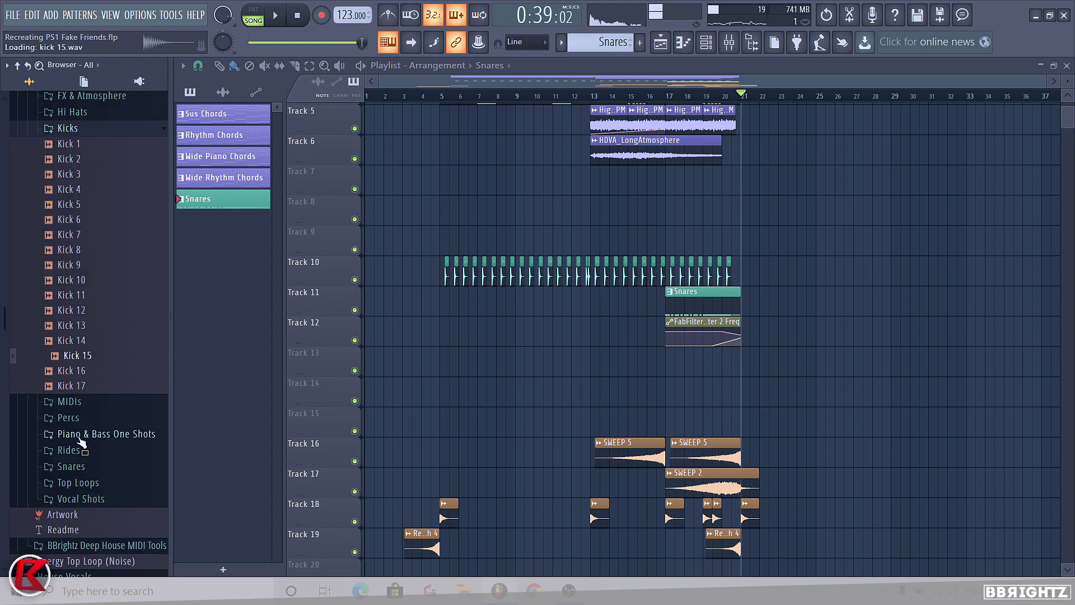
pyautogui.press('Up')
pyautogui.press('Up')
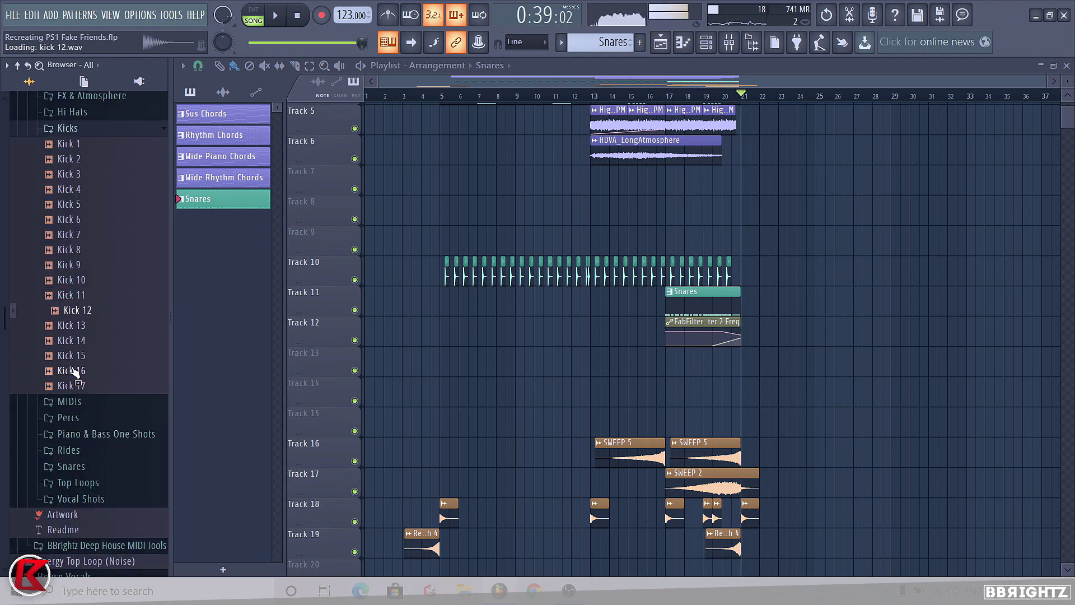
pyautogui.press('Up')
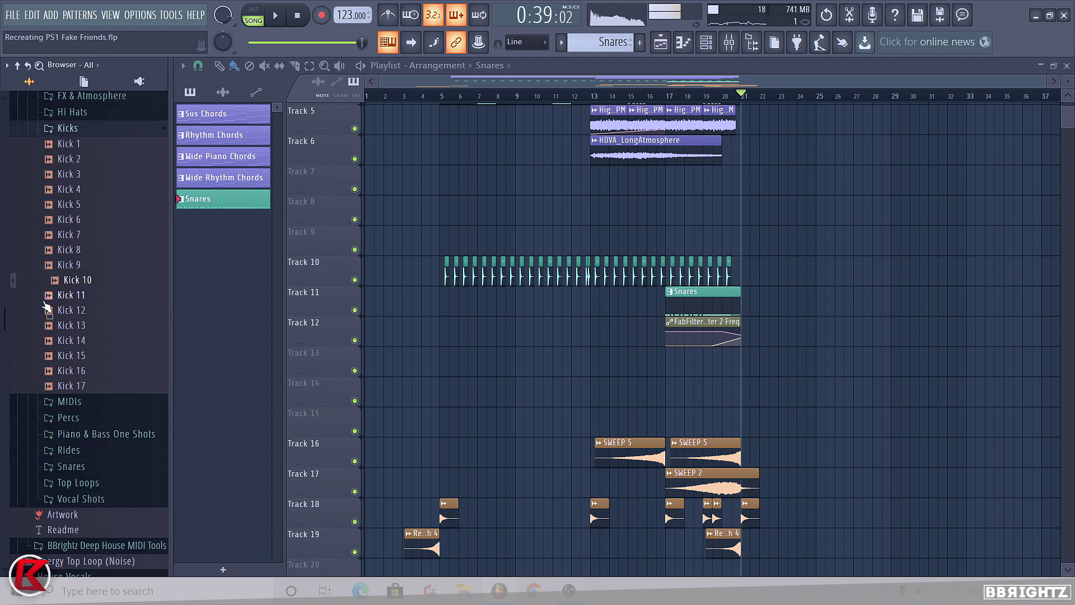
pyautogui.click(71, 265)
pyautogui.moveTo(72, 280); pyautogui.dragTo(742, 205)
# Repeat the Kick 10 clip on every beat along Track 8 from bar 21 to bar 29.
pyautogui.scroll(4, 773, 199)
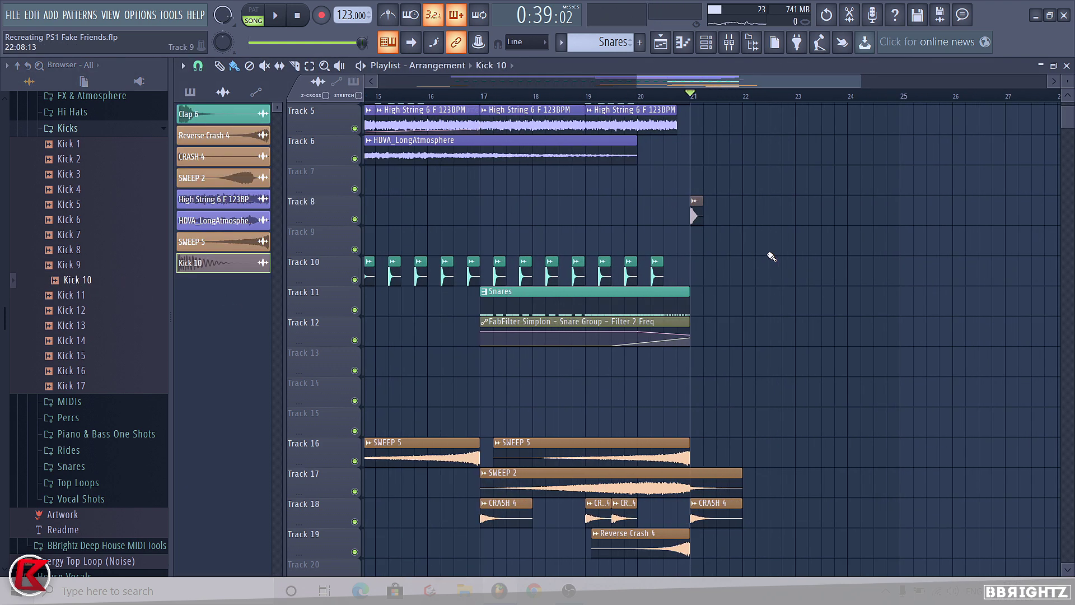
pyautogui.scroll(-4, 596, 232)
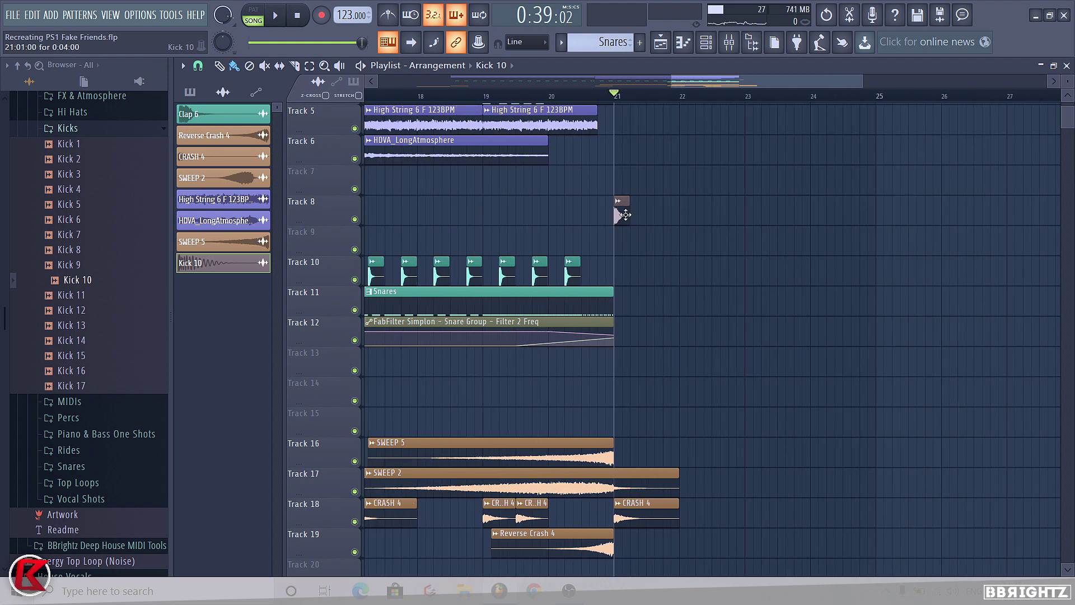
pyautogui.scroll(-3, 623, 209)
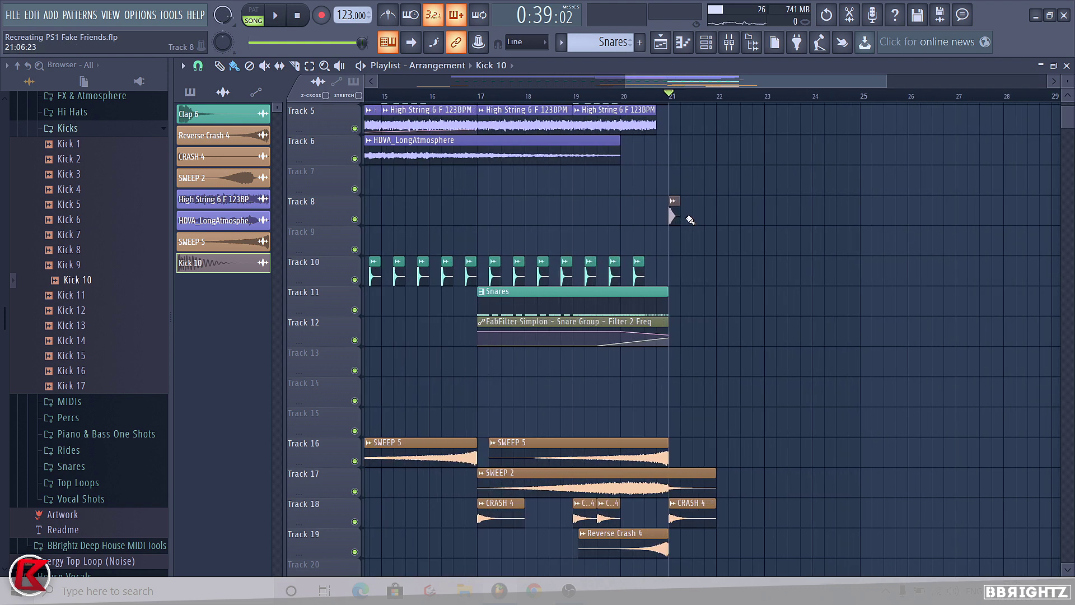
pyautogui.moveTo(686, 219); pyautogui.dragTo(1030, 267)
pyautogui.scroll(-4, 689, 290)
pyautogui.scroll(3, 682, 283)
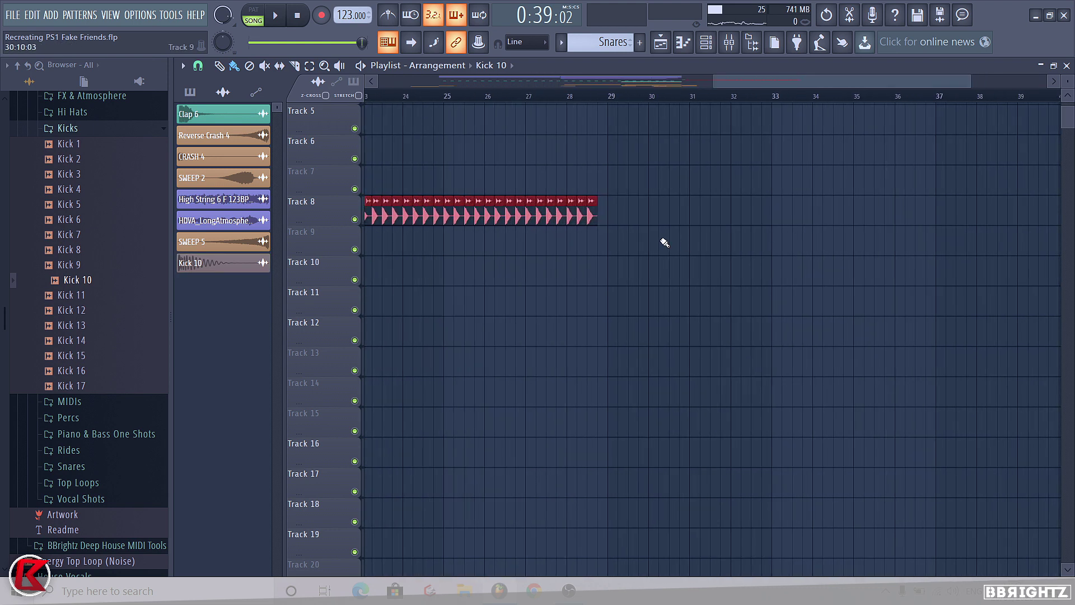
pyautogui.click(600, 217)
pyautogui.scroll(-5, 600, 218)
pyautogui.scroll(3, 522, 111)
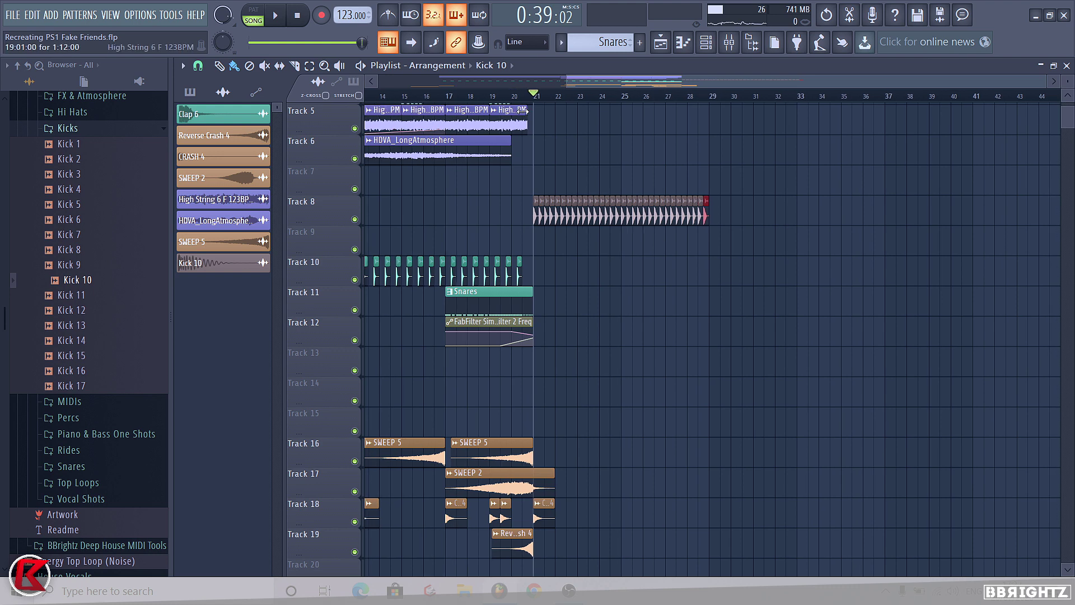
# Color Kick 10 teal like the other drums and move it directly below Clap 6 in the clip list.
pyautogui.click(537, 201)
pyautogui.click(548, 263)
pyautogui.click(542, 265)
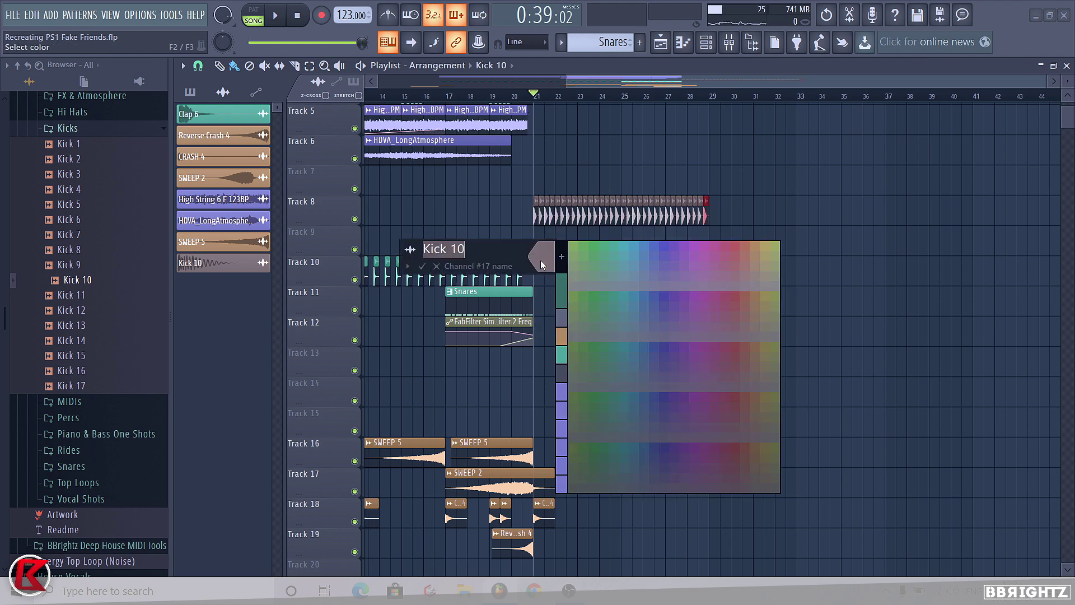
pyautogui.click(563, 354)
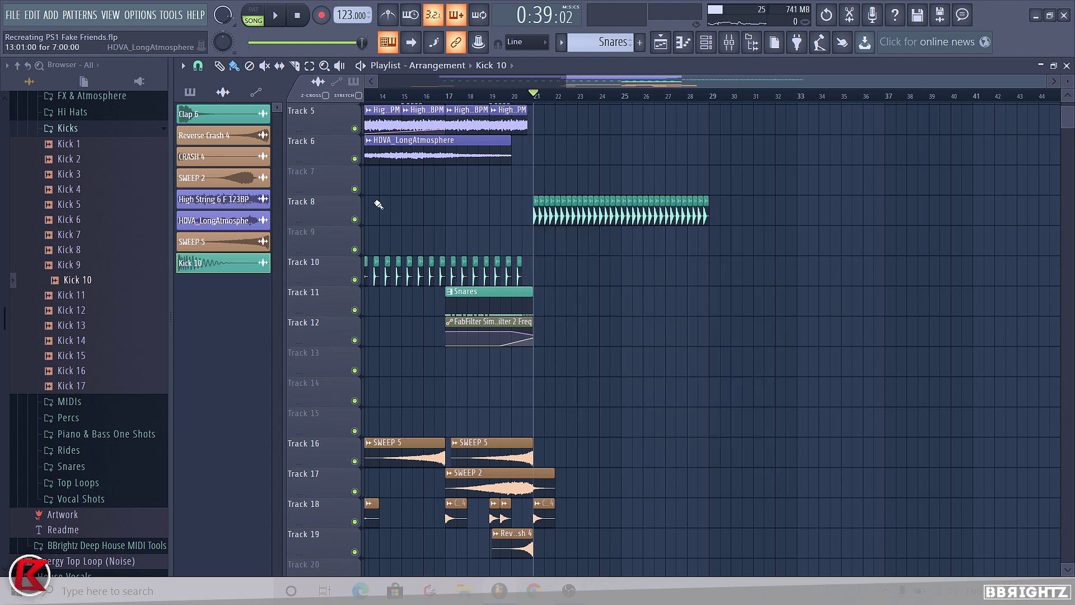
pyautogui.moveTo(231, 254); pyautogui.dragTo(218, 124)
# Route Kick 10 to mixer insert 9 and lower its level slightly while auditioning it.
pyautogui.click(729, 42)
pyautogui.click(644, 227)
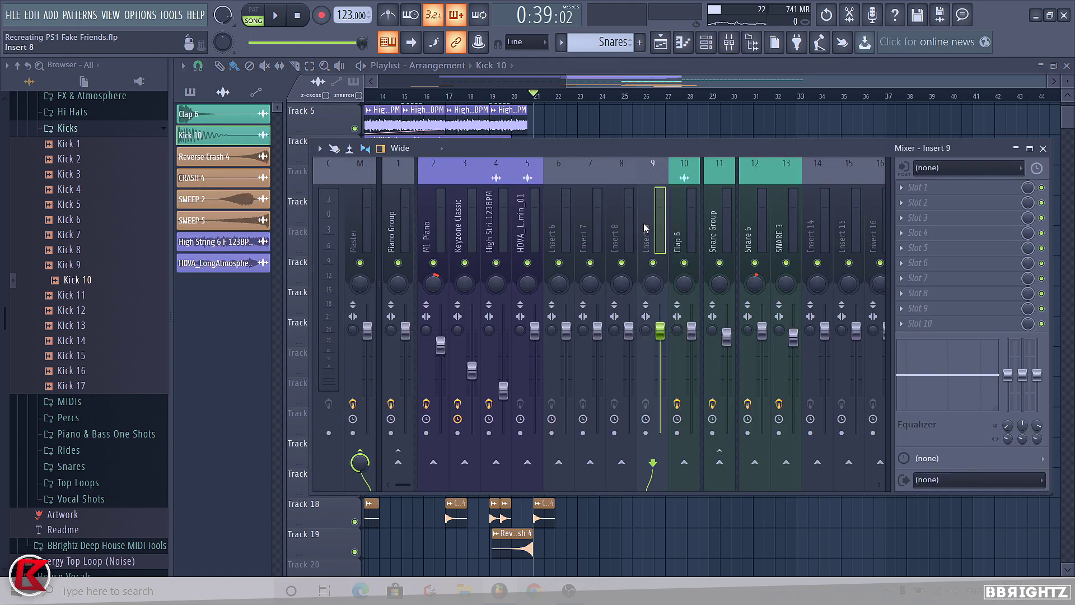
pyautogui.hotkey('ctrl', 'l')
pyautogui.press('z')
pyautogui.press('z')
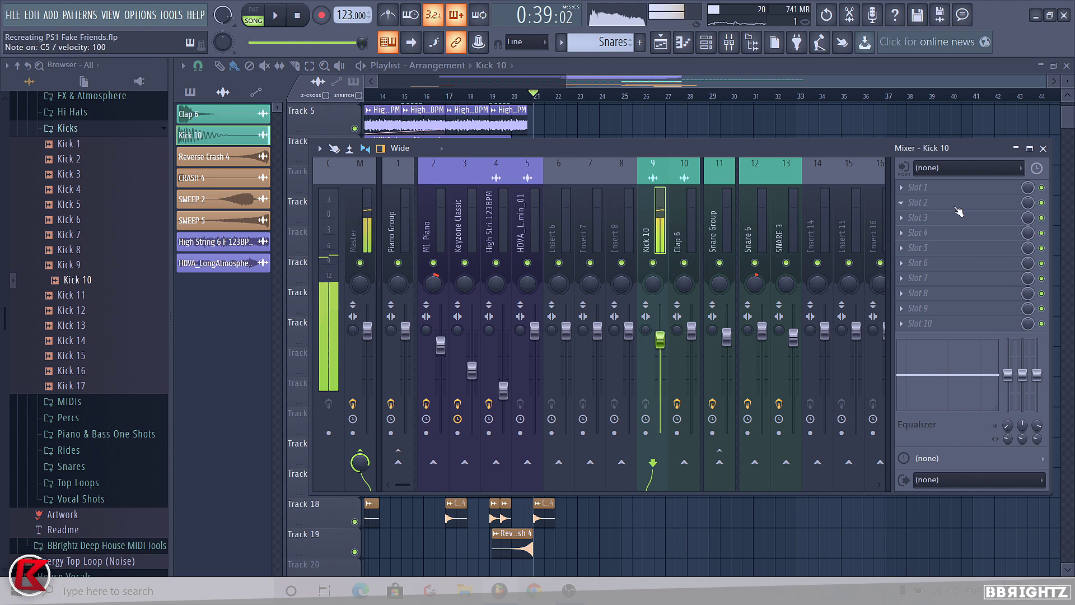
# Load Fruity parametric EQ 2 in the first effect slot of the Kick 10 insert.
pyautogui.click(901, 188)
pyautogui.click(737, 190)
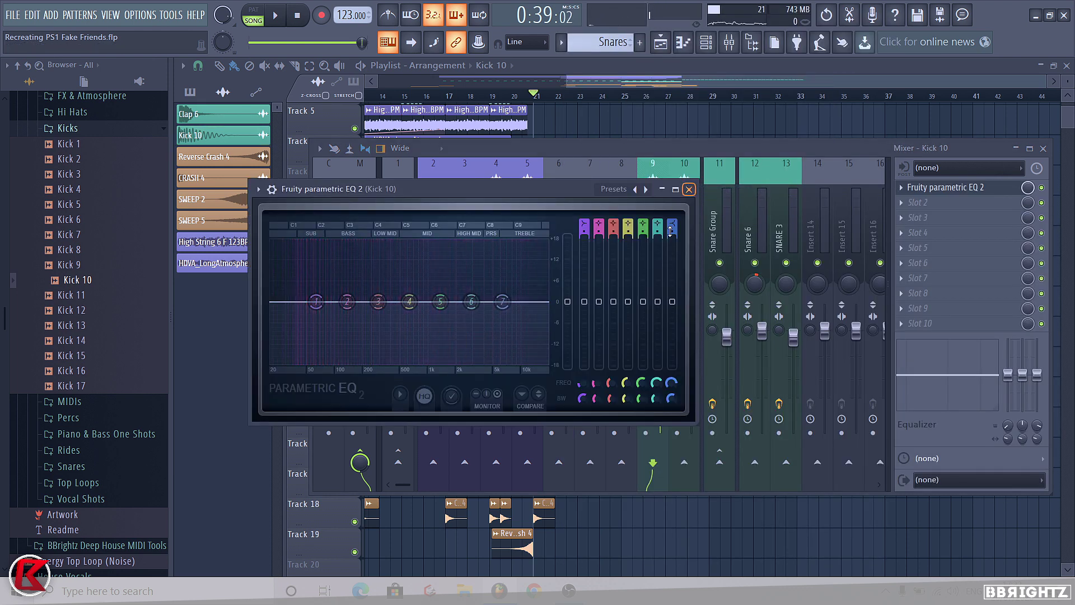
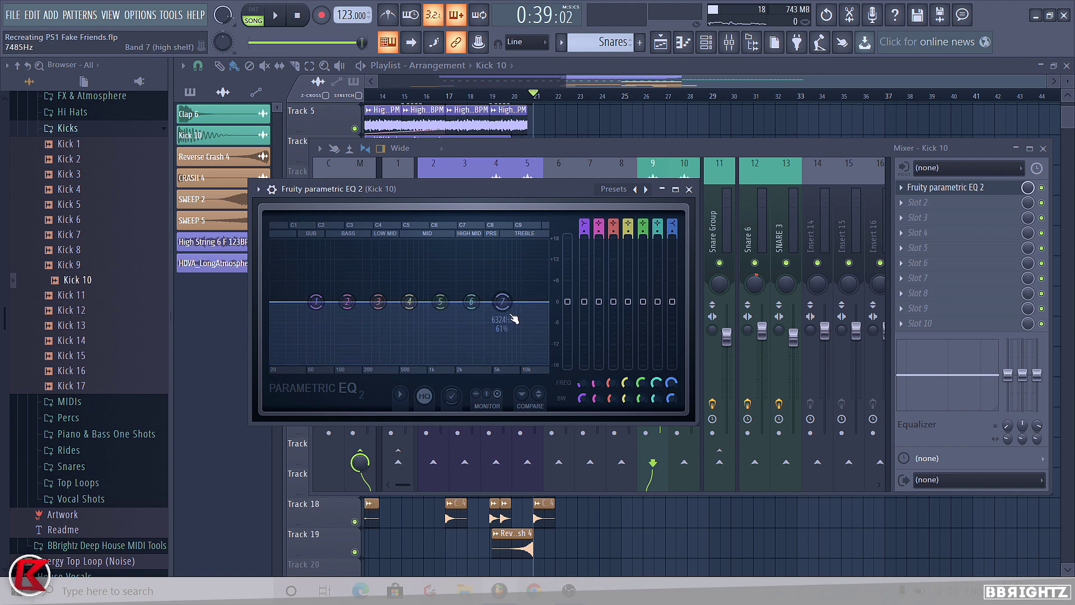
# Try boosting and cutting the kick's high end with EQ band 7, resetting the band after each attempt.
pyautogui.moveTo(510, 310); pyautogui.dragTo(490, 267)
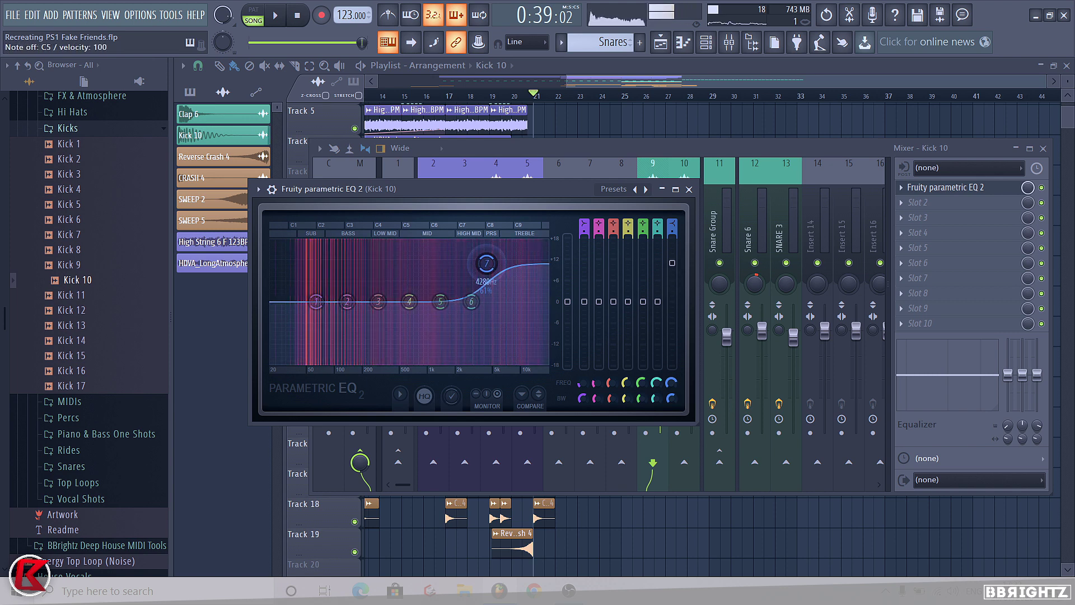
pyautogui.rightClick(488, 266)
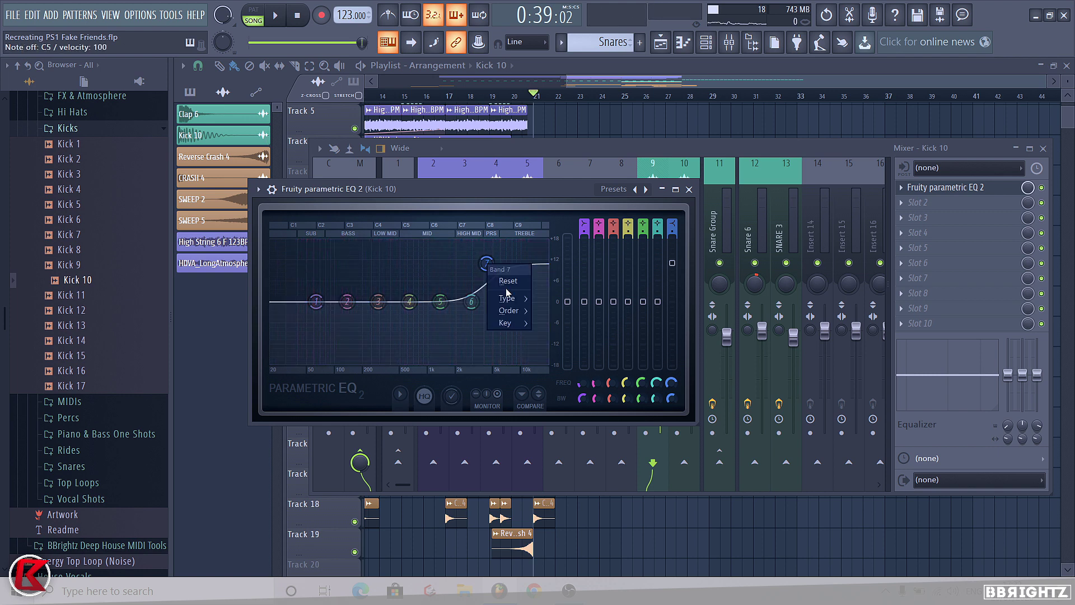
pyautogui.click(506, 287)
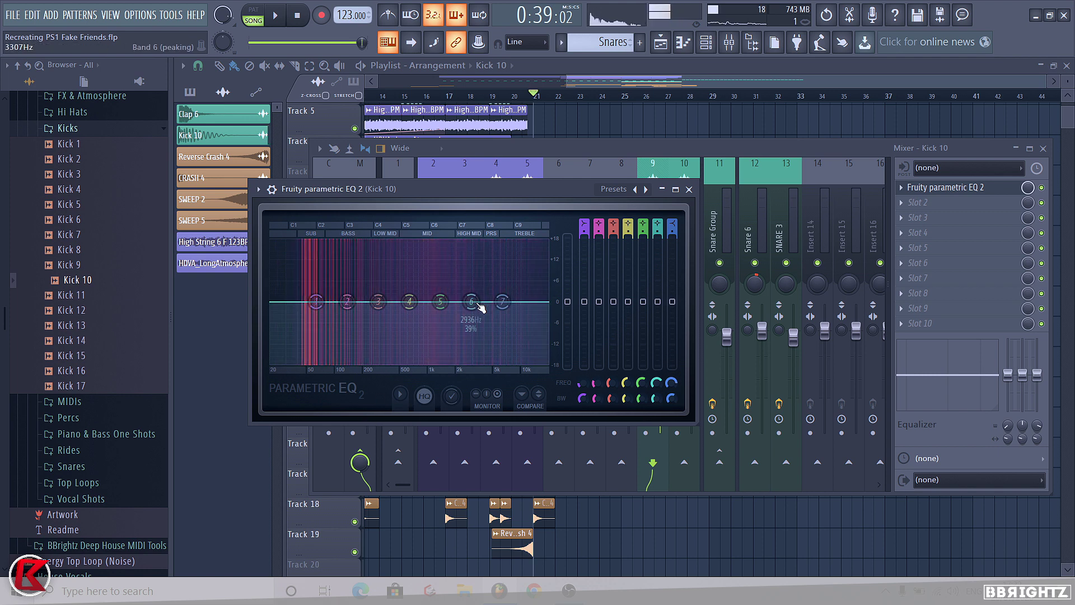
pyautogui.moveTo(503, 302); pyautogui.dragTo(498, 345)
pyautogui.rightClick(495, 342)
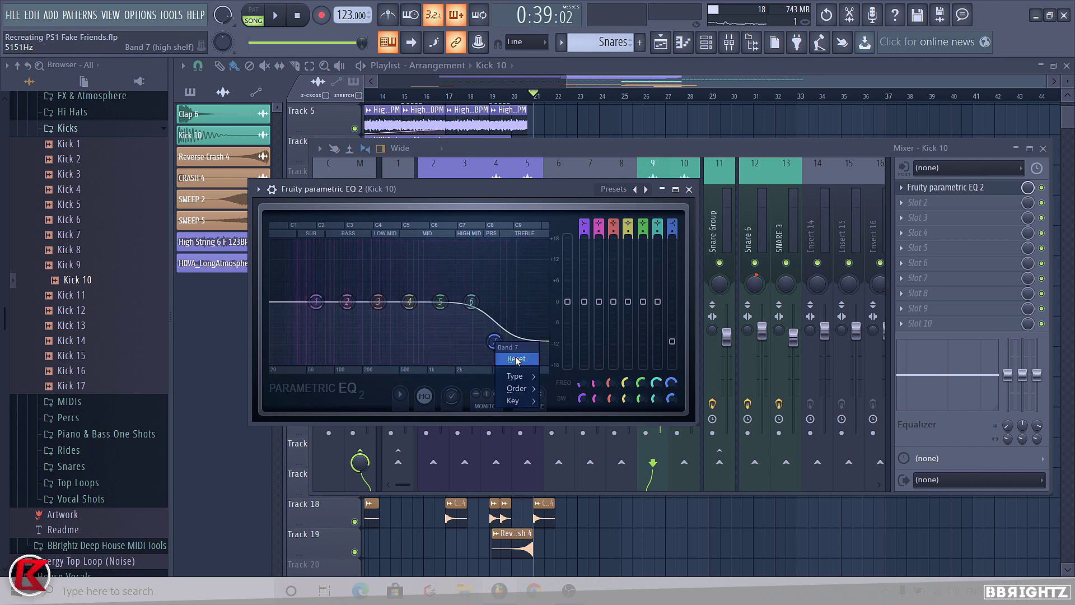
pyautogui.click(516, 360)
pyautogui.click(666, 190)
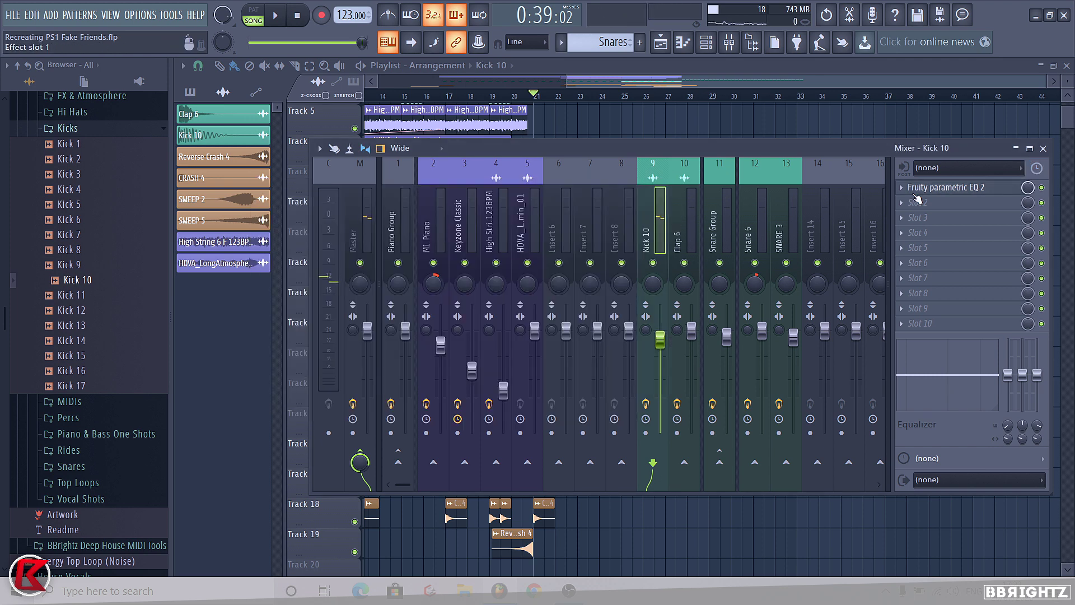
# Boost the kick's lows by about 1.9 dB at 64 Hz with the EQ's band 1 low shelf.
pyautogui.click(916, 190)
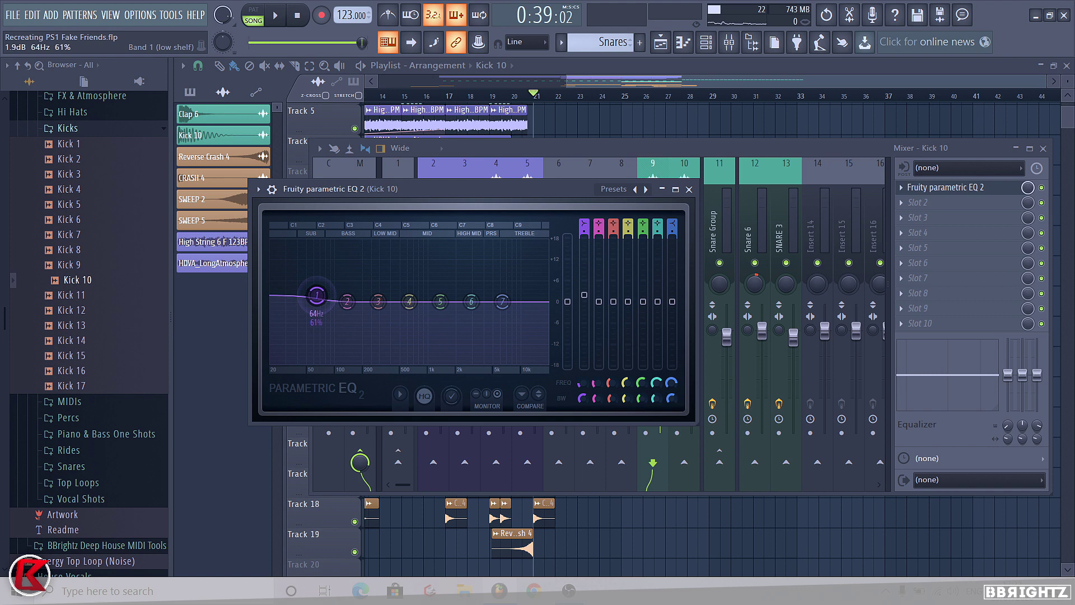
pyautogui.moveTo(317, 297); pyautogui.dragTo(318, 295)
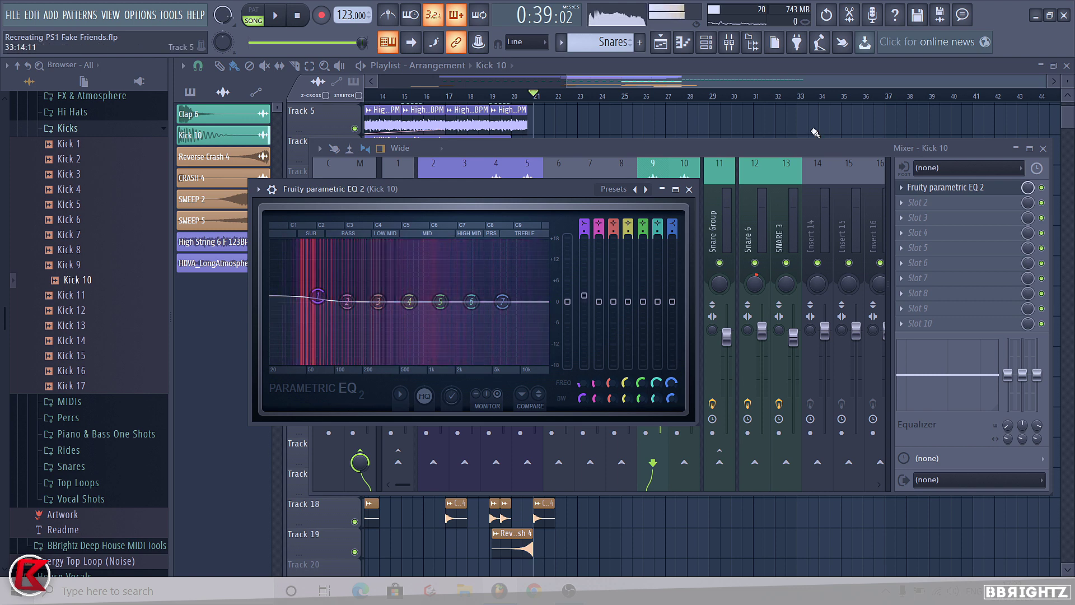
pyautogui.click(689, 189)
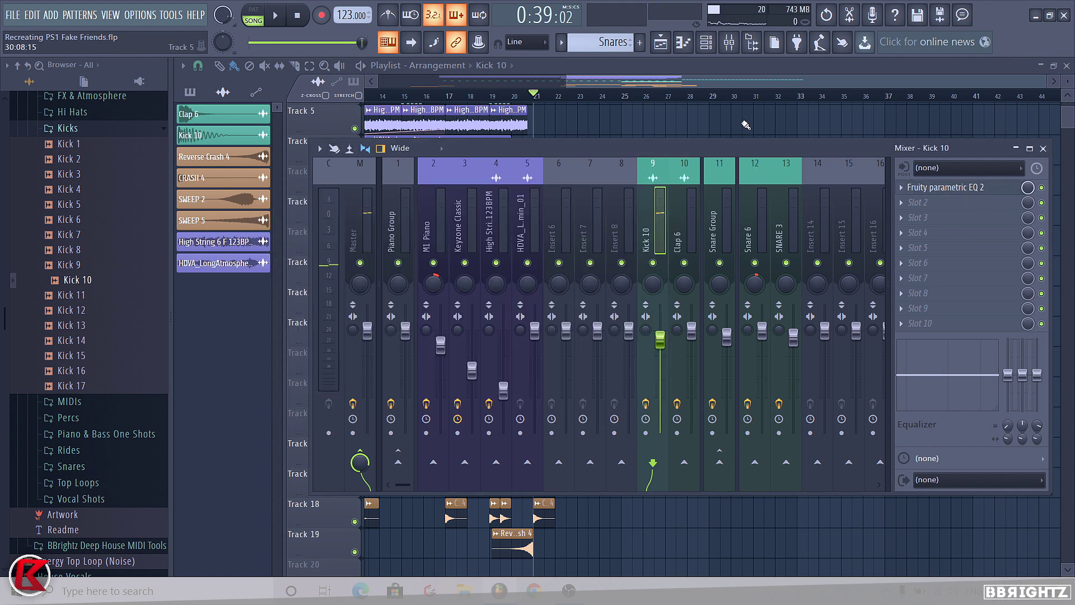
# Play the transition from bar 20 and lower the Kick 10 fader slightly in the mixer.
pyautogui.press('F9')
pyautogui.click(513, 94)
pyautogui.press('space')
pyautogui.click(730, 43)
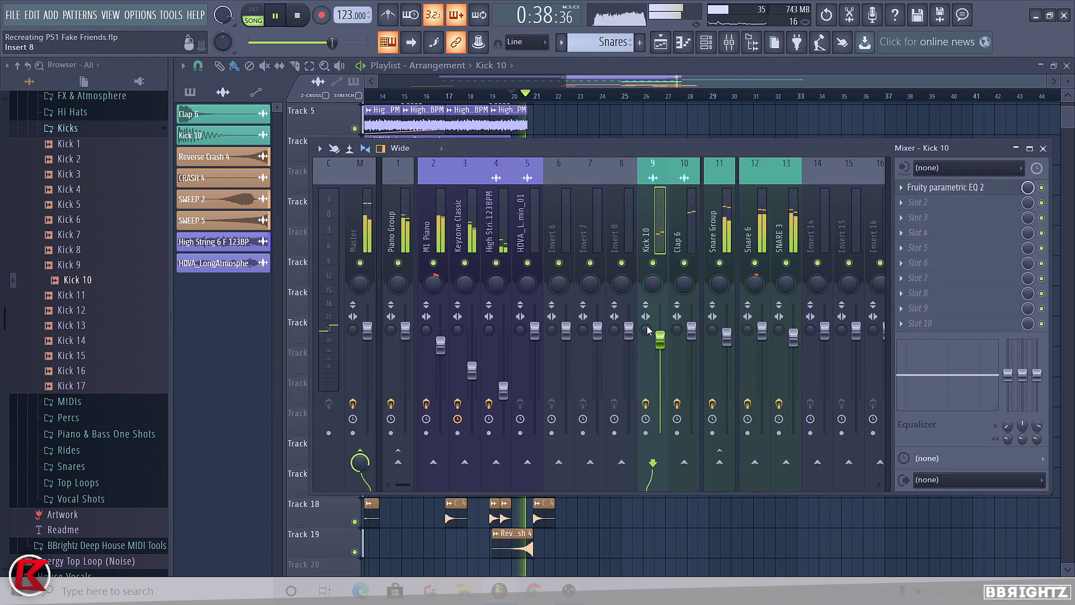
pyautogui.moveTo(660, 337); pyautogui.dragTo(659, 345)
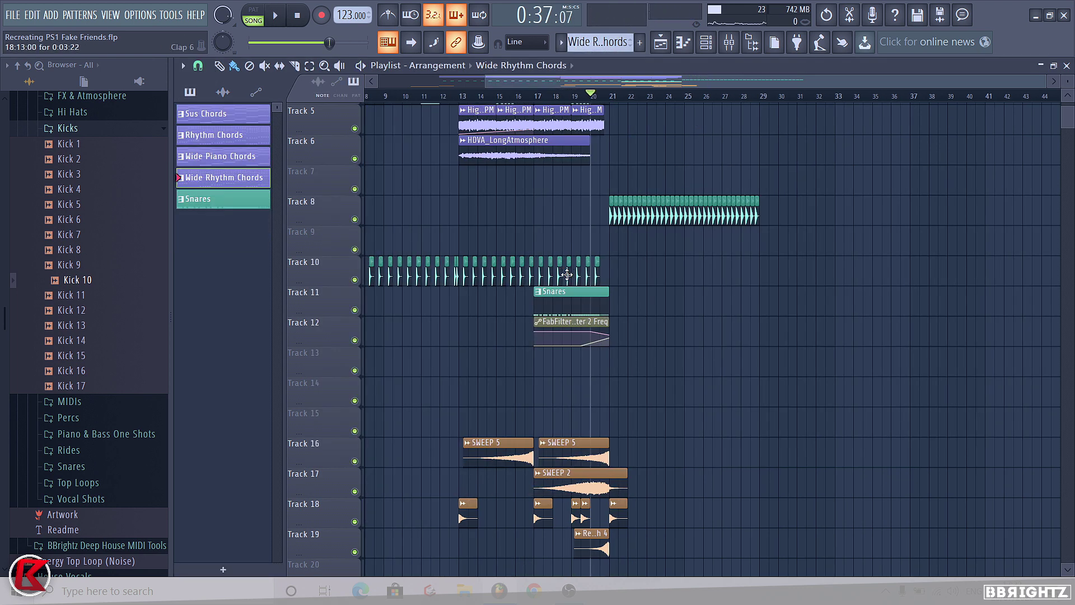
# Select the CRASH 4 clip at bar 21 and collapse the Kicks folder in the browser.
pyautogui.scroll(-2, 567, 274)
pyautogui.click(687, 516)
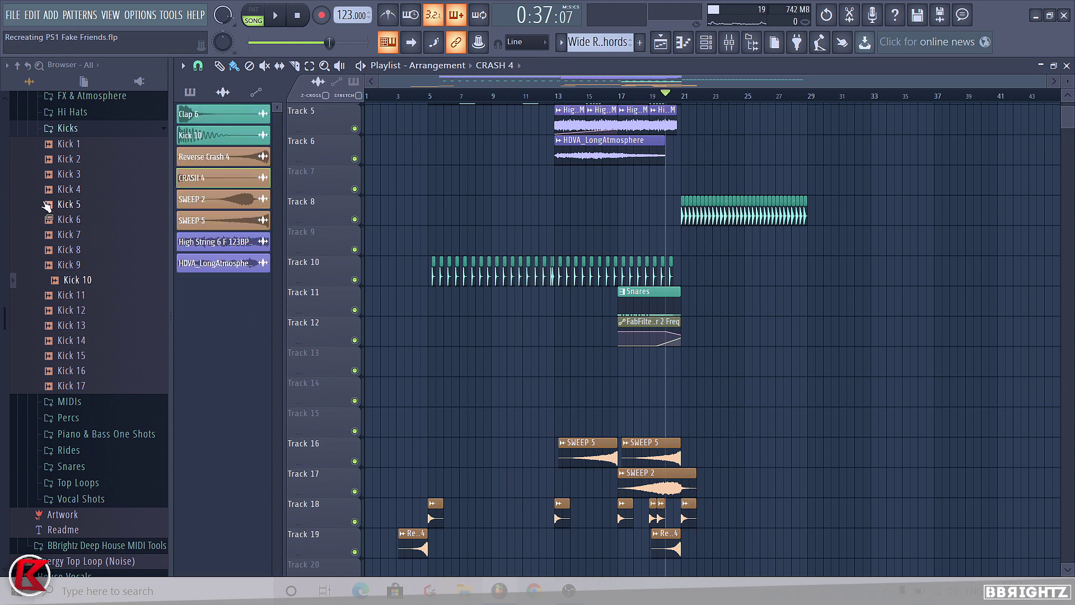
pyautogui.scroll(2, 47, 207)
pyautogui.click(67, 219)
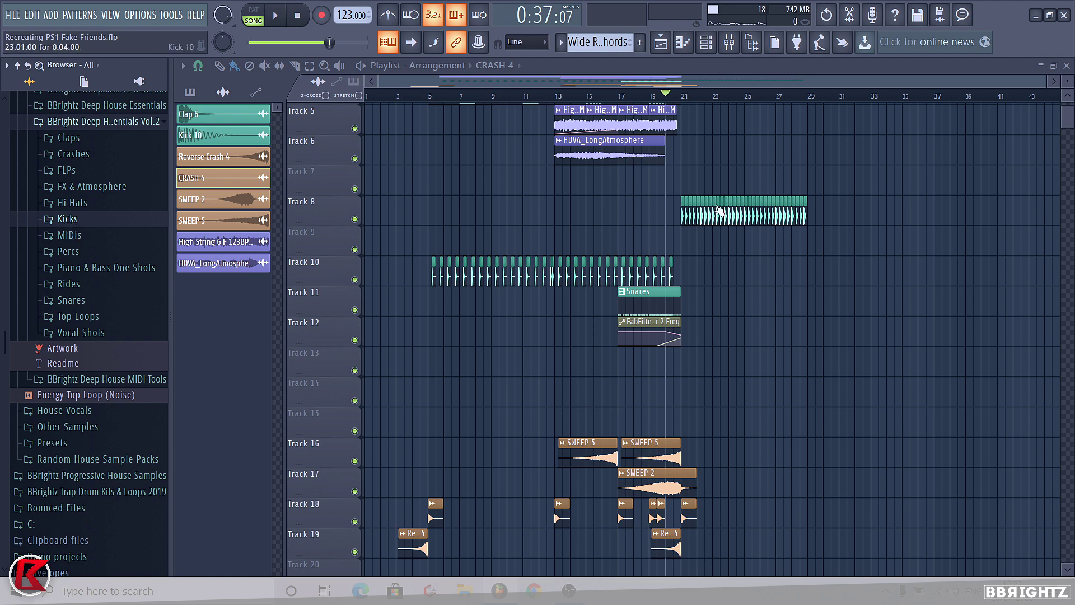
# Create a new pattern named FM Bass Drop.
pyautogui.scroll(-3, 595, 48)
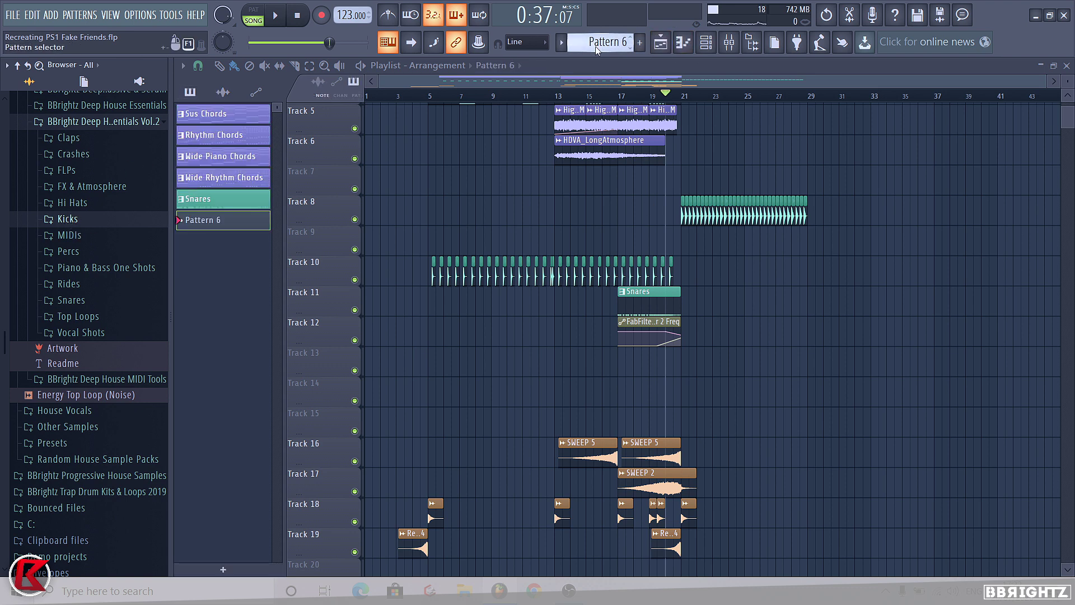
pyautogui.click(597, 47)
pyautogui.click(730, 110)
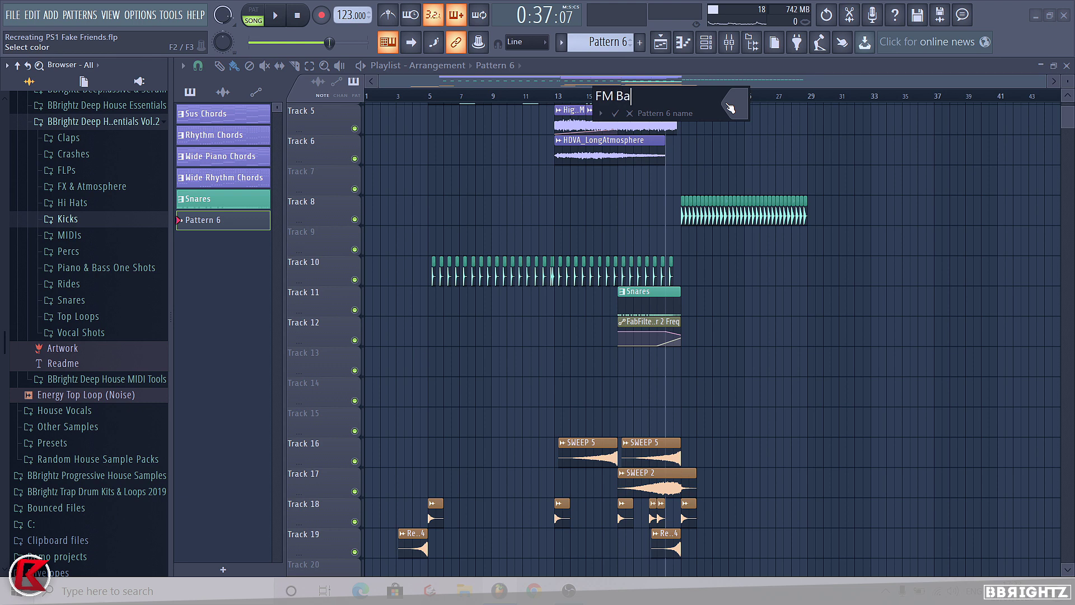
pyautogui.press('Return')
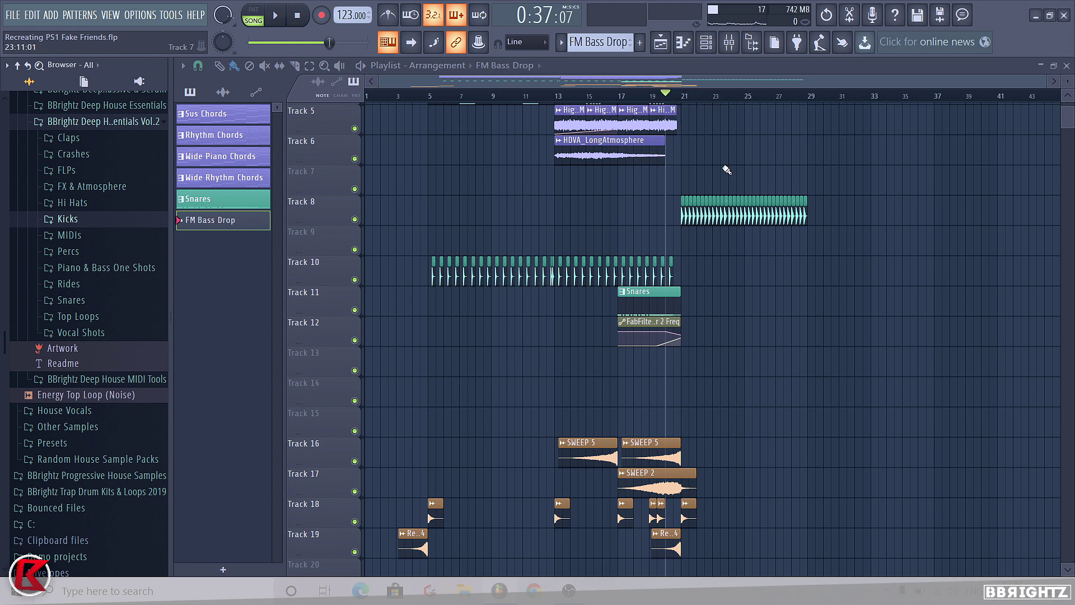
# Place the FM Bass Drop pattern in the playlist on Track 7 at bar 21.
pyautogui.scroll(4, 773, 257)
pyautogui.click(722, 292)
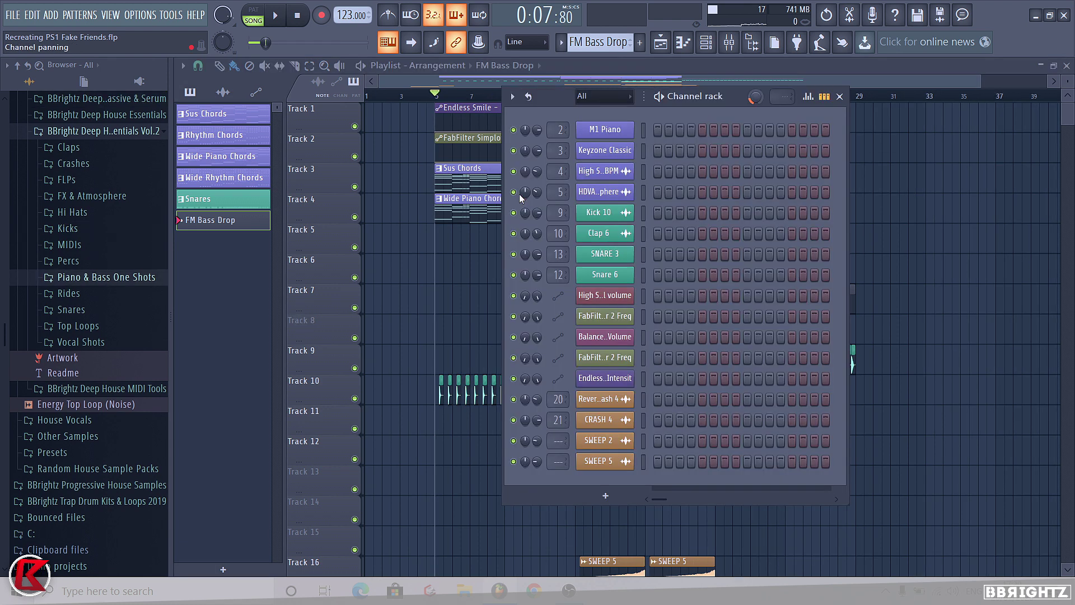
pyautogui.press('F6')
pyautogui.scroll(5, 748, 353)
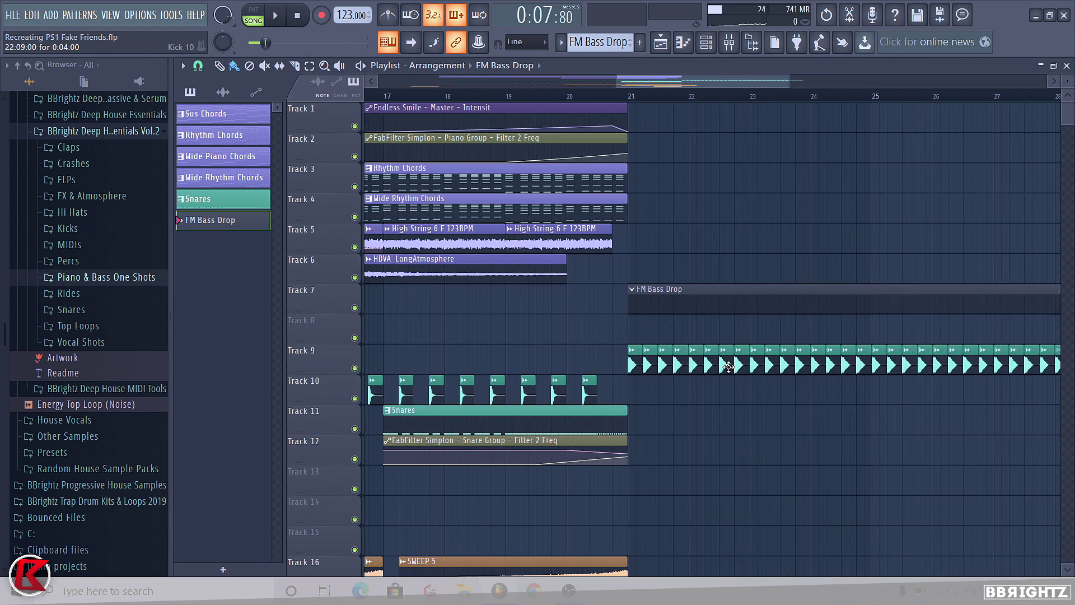
pyautogui.scroll(2, 663, 379)
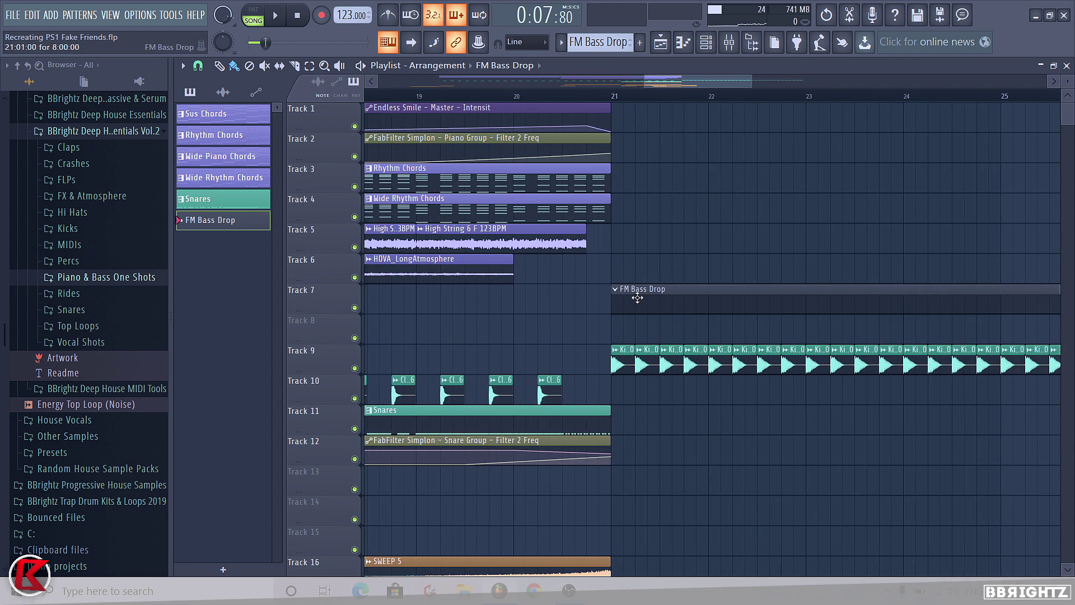
# Audition FM Bass Shots 2 to 5 from the Piano & Bass One Shots folder.
pyautogui.click(706, 42)
pyautogui.click(95, 277)
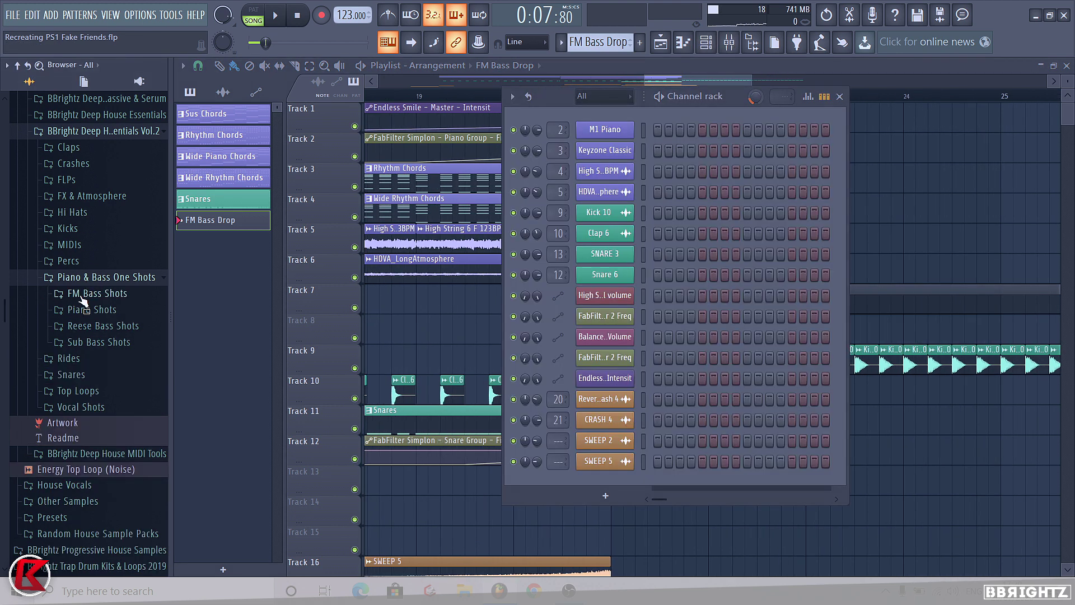
pyautogui.click(89, 294)
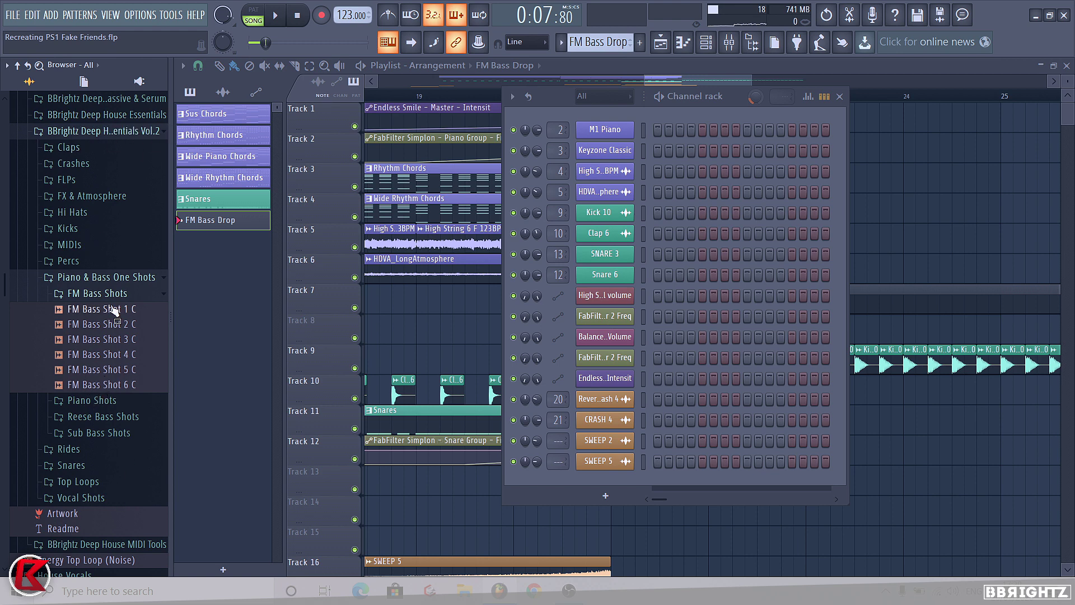
pyautogui.click(105, 324)
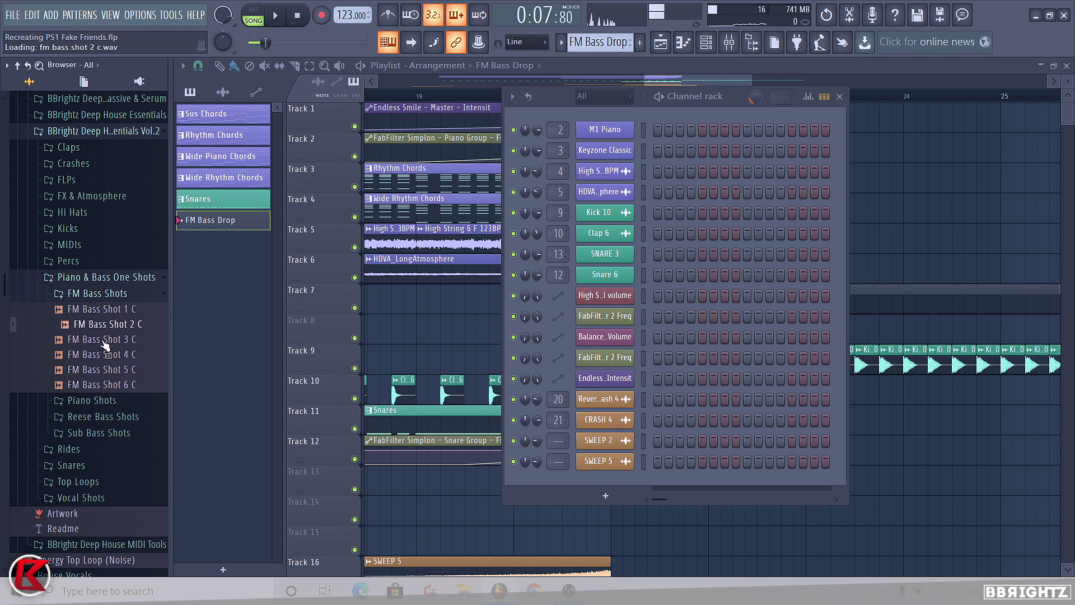
pyautogui.click(103, 340)
pyautogui.click(104, 355)
pyautogui.click(104, 369)
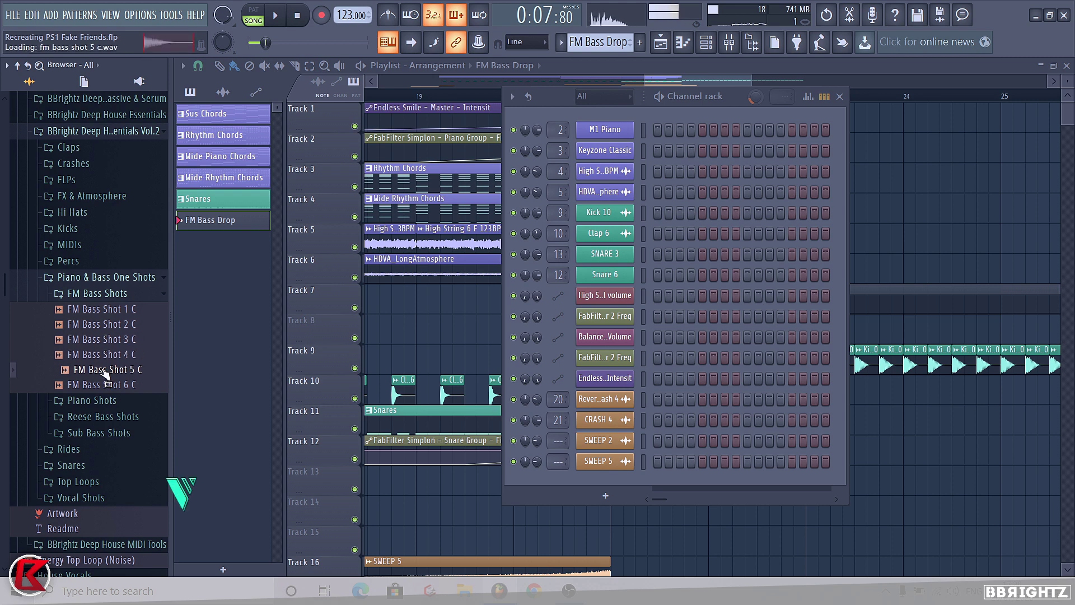
# Add FM Bass Shot 5 C as a new channel above Kick 10 and collapse the sample folders.
pyautogui.moveTo(127, 374); pyautogui.dragTo(594, 219)
pyautogui.click(98, 293)
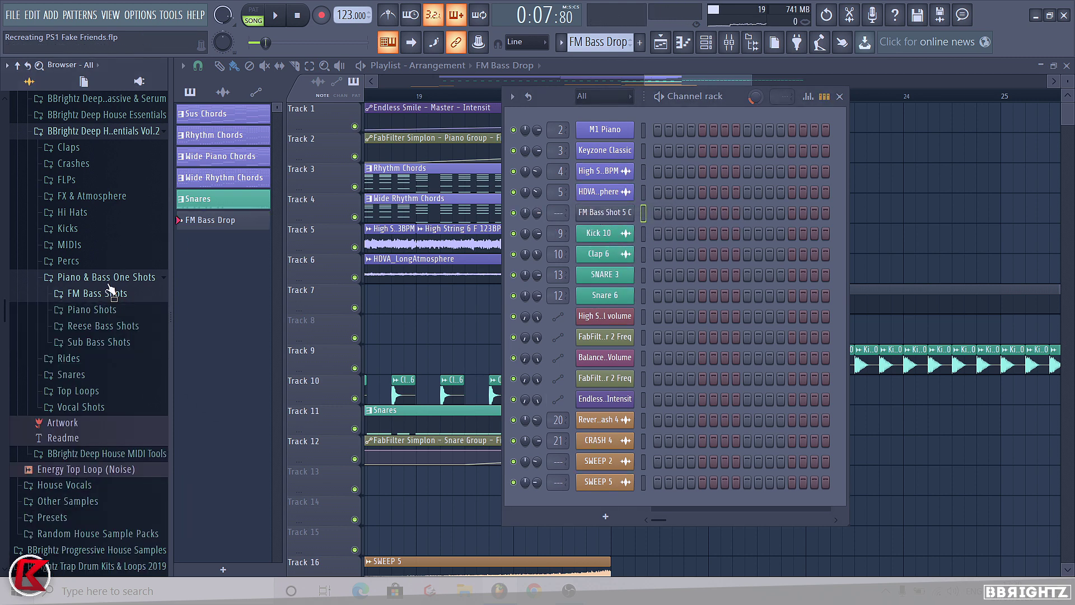
pyautogui.click(106, 277)
# Set the song position to bar 20 and draw an F4 note at the start of FM Bass Shot 5 C's piano roll.
pyautogui.rightClick(622, 212)
pyautogui.click(663, 212)
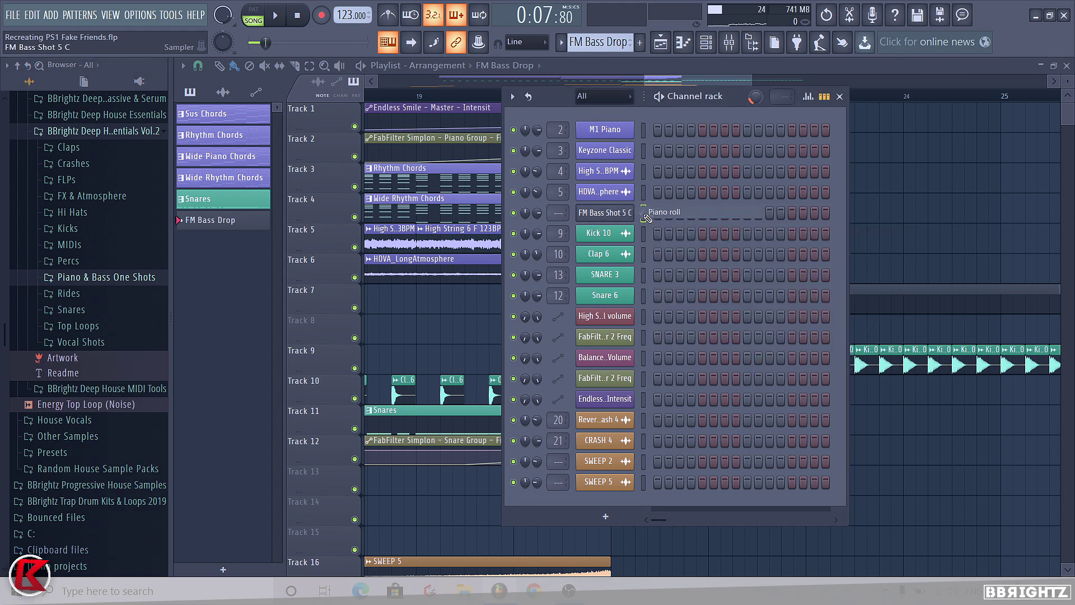
pyautogui.click(661, 42)
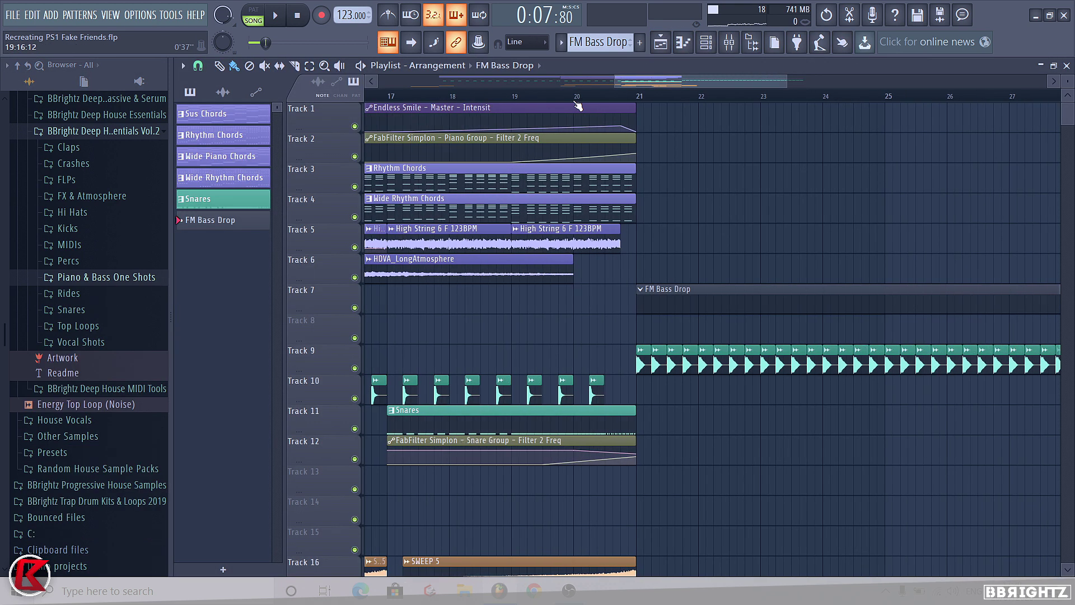
pyautogui.click(580, 98)
pyautogui.click(683, 44)
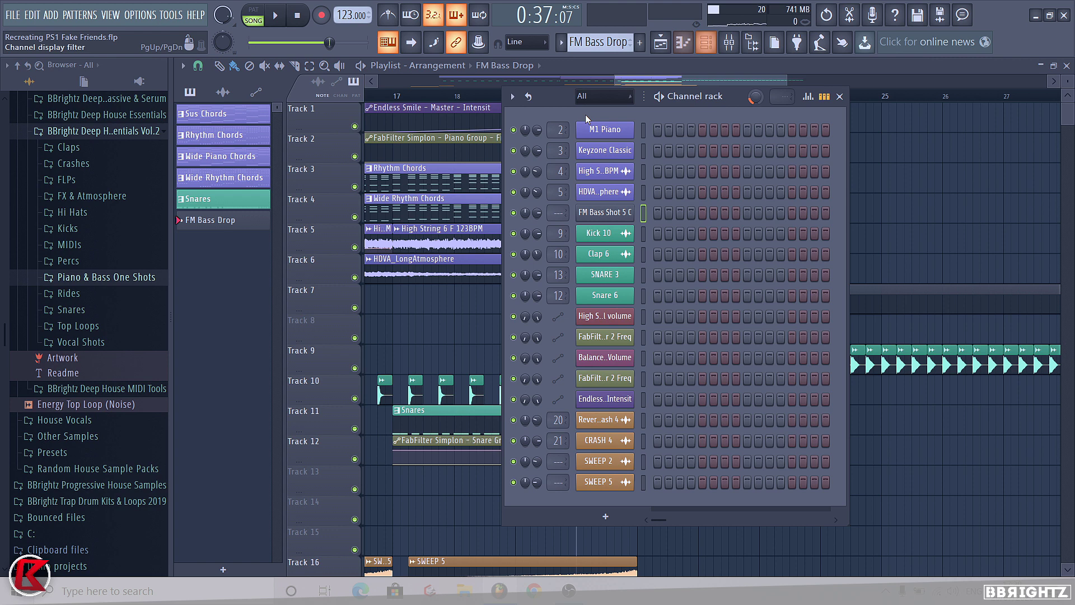
pyautogui.rightClick(607, 213)
pyautogui.click(683, 44)
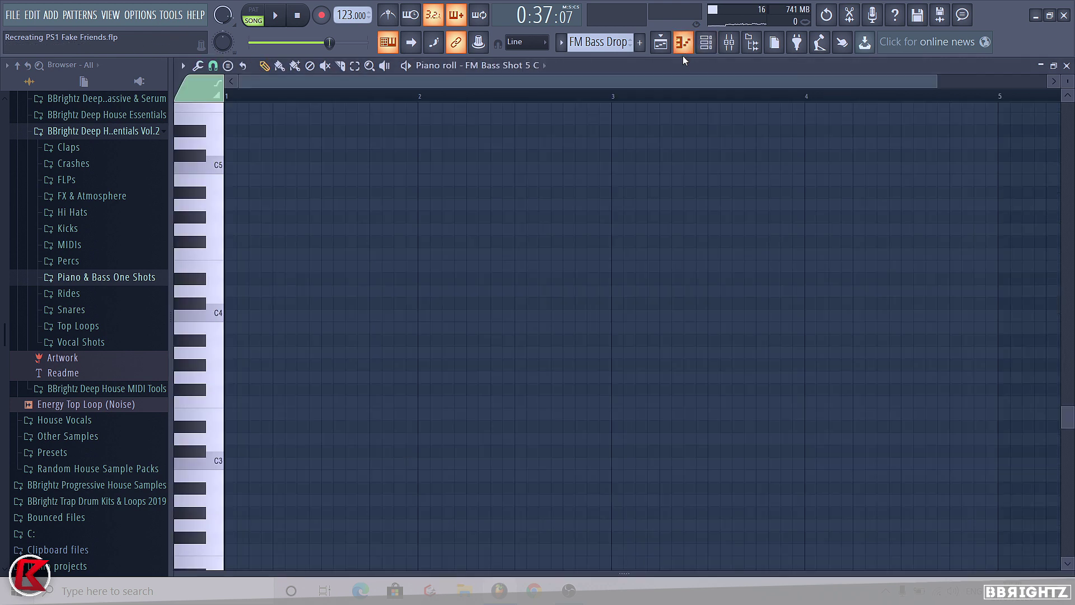
pyautogui.press('v')
pyautogui.click(235, 256)
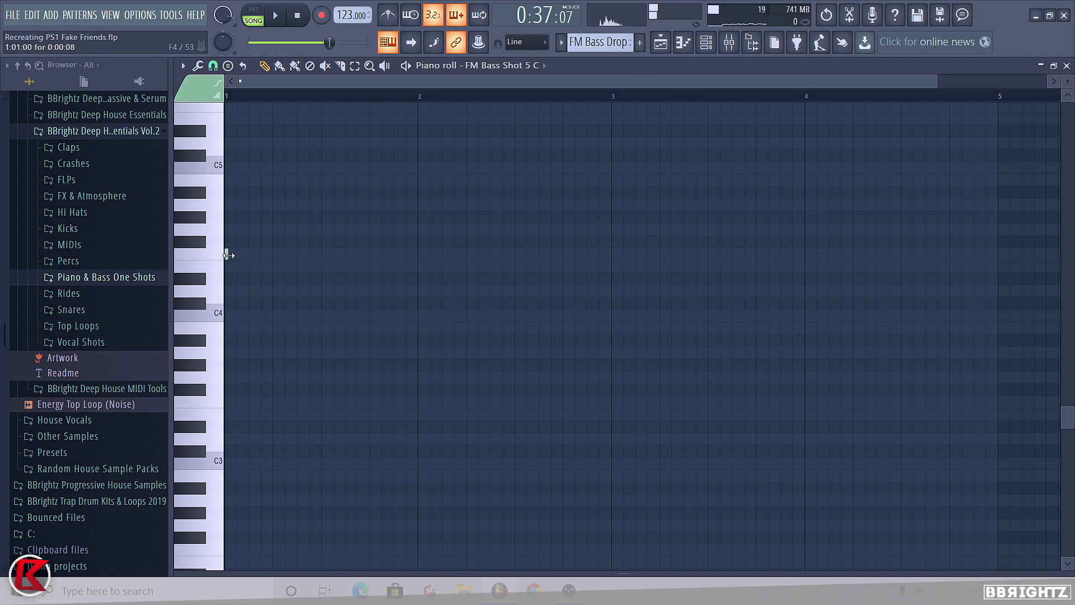
# Add a second F4 note in bar 1 and enable the volume envelope of the FM Bass Shot 5 C channel.
pyautogui.click(706, 39)
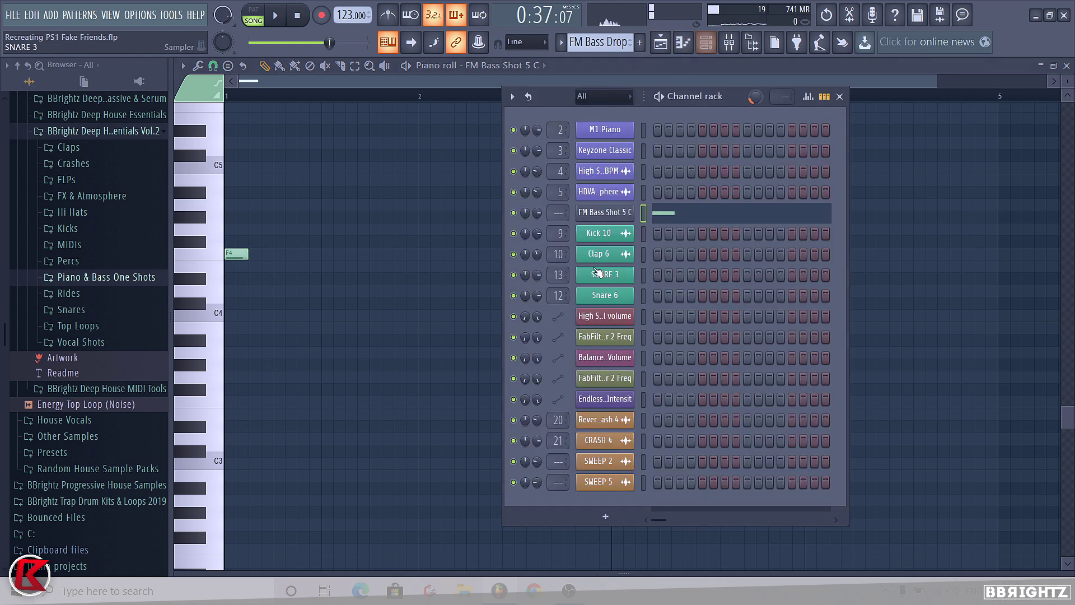
pyautogui.click(605, 212)
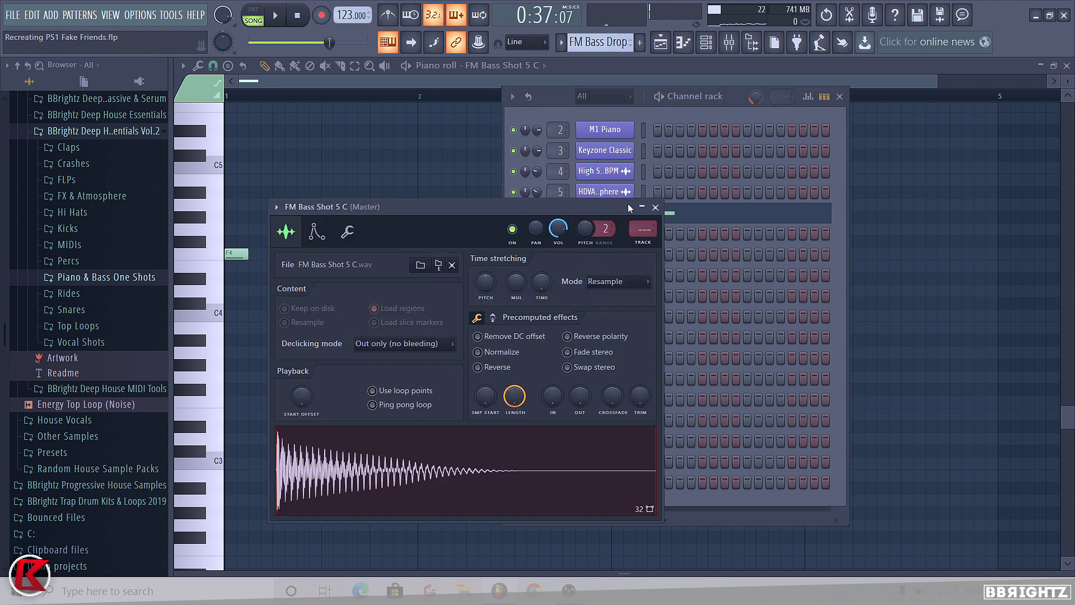
pyautogui.click(656, 207)
pyautogui.rightClick(613, 216)
pyautogui.click(658, 296)
pyautogui.click(605, 212)
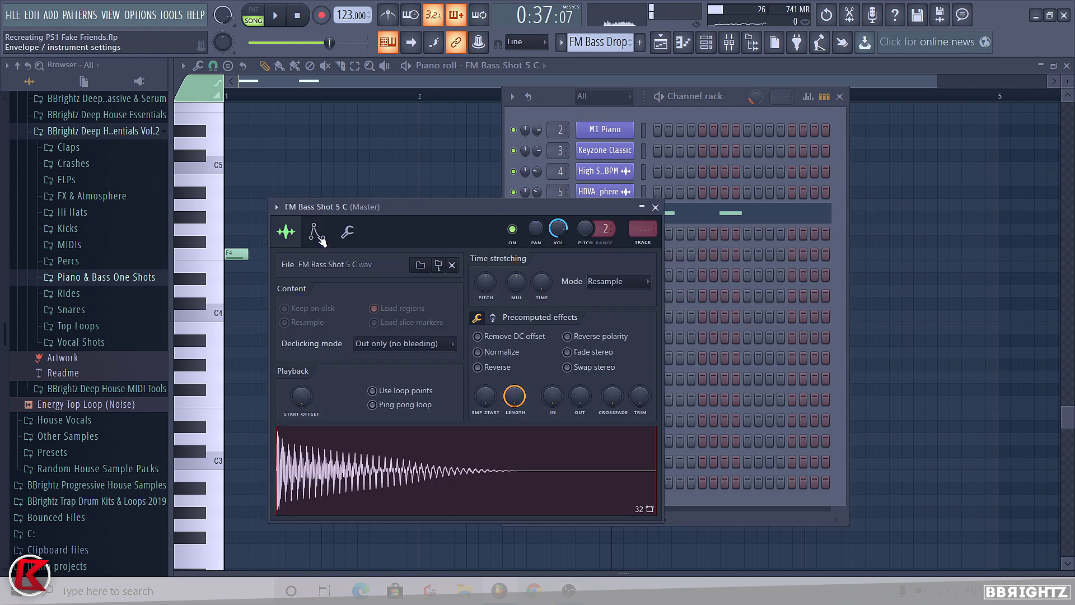
pyautogui.click(321, 240)
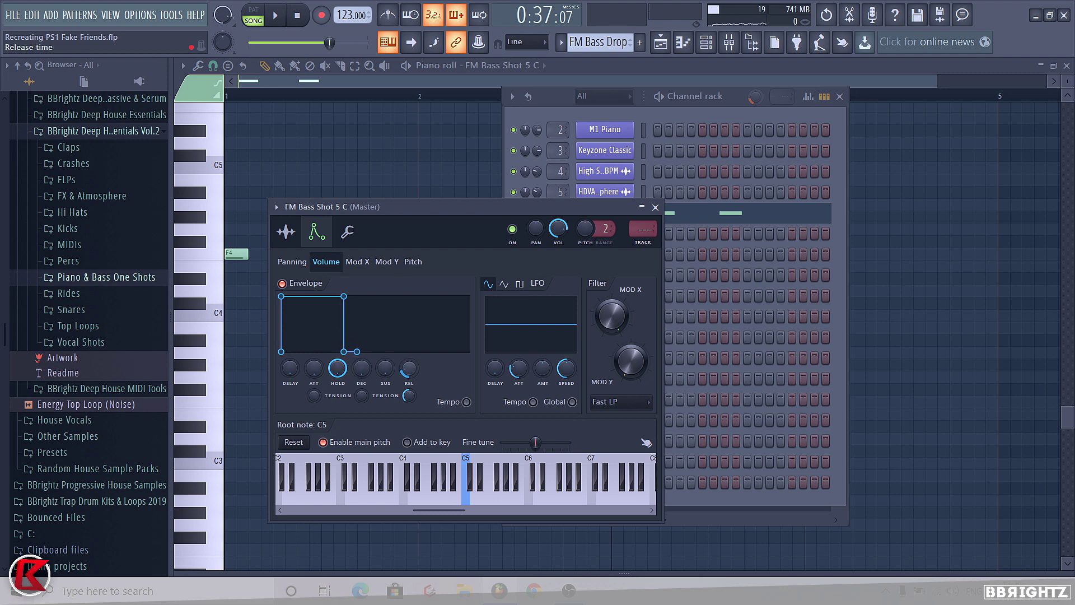
pyautogui.click(298, 240)
pyautogui.click(654, 207)
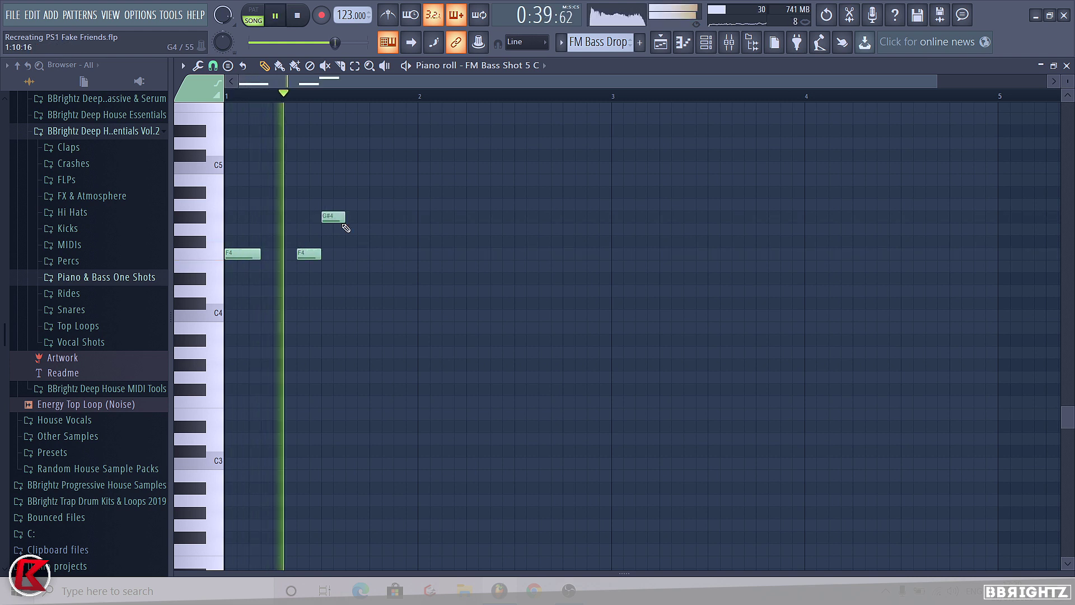
# Extend the bassline during song playback with a second G#4 in bar 1 and six C#4 notes up to the end of bar 2.
pyautogui.press('space')
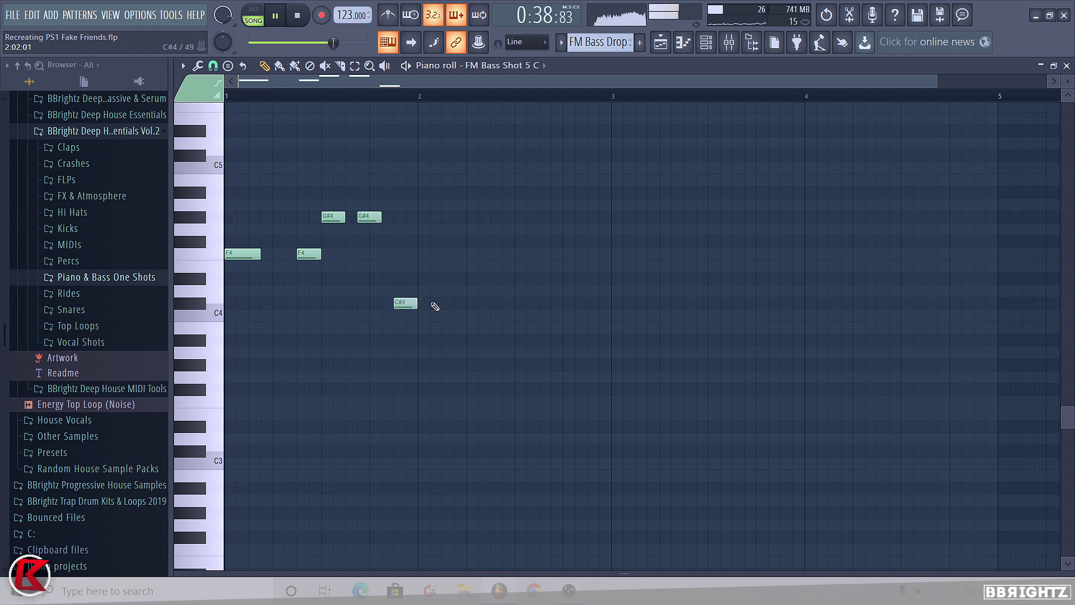
pyautogui.click(441, 303)
pyautogui.click(477, 303)
pyautogui.click(513, 303)
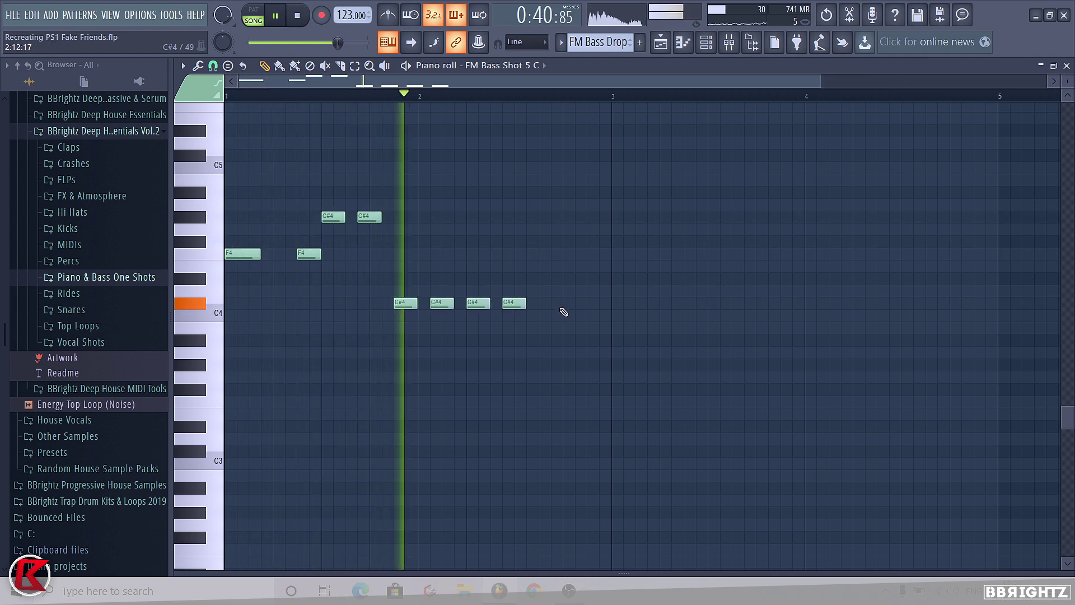
pyautogui.click(550, 303)
pyautogui.click(587, 302)
# Add a lengthened A#3 note at the start of bar 3 and play the bassline in pattern mode.
pyautogui.click(624, 340)
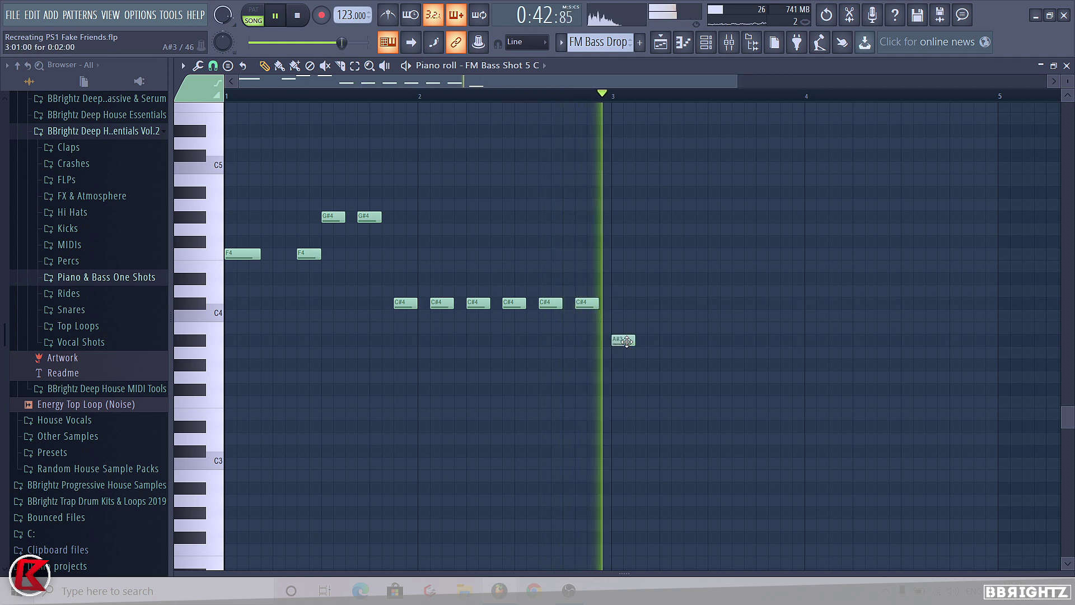
pyautogui.moveTo(634, 340); pyautogui.dragTo(647, 341)
pyautogui.press('space')
pyautogui.press('l')
pyautogui.press('space')
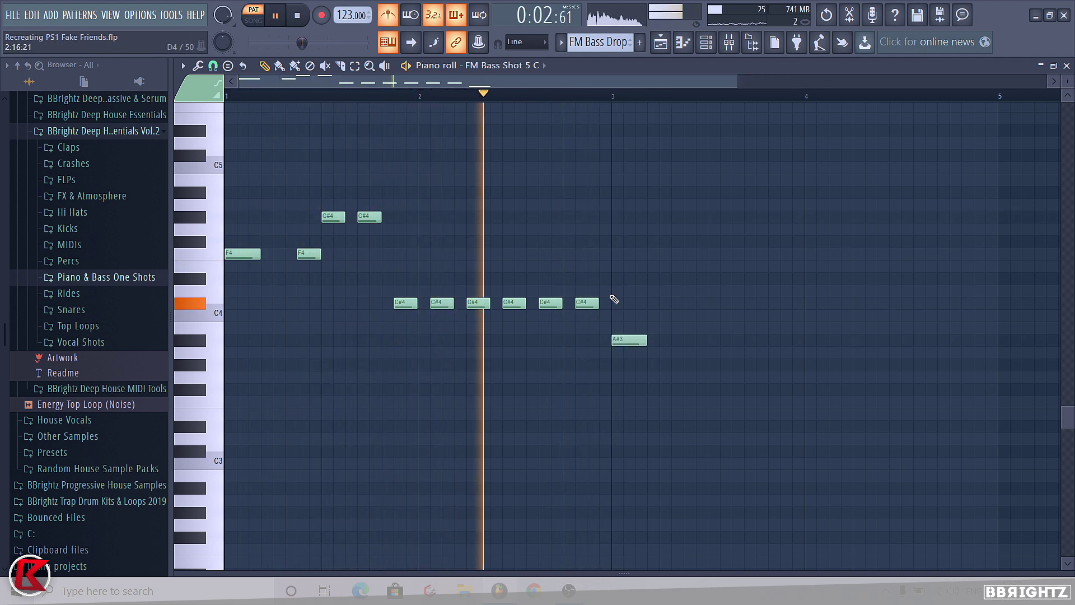
# Redraw the A#3 note at the start of bar 3 and add a shorter A#3 note at 3:07.
pyautogui.scroll(-1, 614, 299)
pyautogui.click(606, 352)
pyautogui.rightClick(606, 352)
pyautogui.rightClick(598, 340)
pyautogui.click(596, 337)
pyautogui.press('space')
pyautogui.press('space')
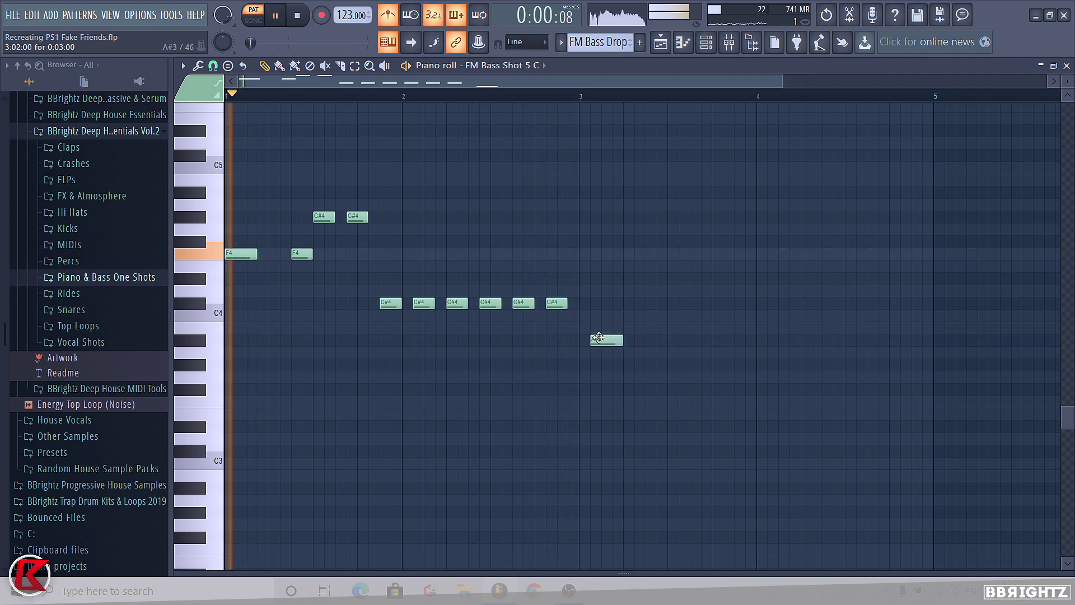
pyautogui.moveTo(598, 337); pyautogui.dragTo(586, 338)
pyautogui.moveTo(676, 340); pyautogui.dragTo(665, 341)
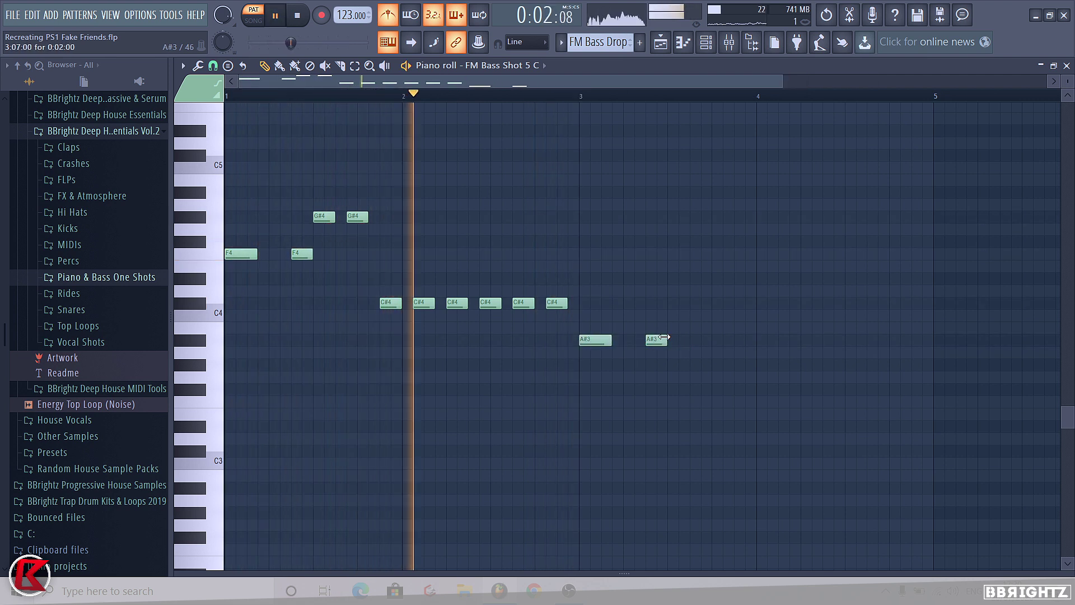
# Copy the six C#4 notes to F4 running to the end of bar 4 and add two D#4 notes before them.
pyautogui.moveTo(573, 317)
pyautogui.mouseDown()
pyautogui.moveTo(370, 296)
pyautogui.moveTo(746, 255)
pyautogui.mouseUp()
pyautogui.press('space')
pyautogui.press('space')
pyautogui.click(674, 279)
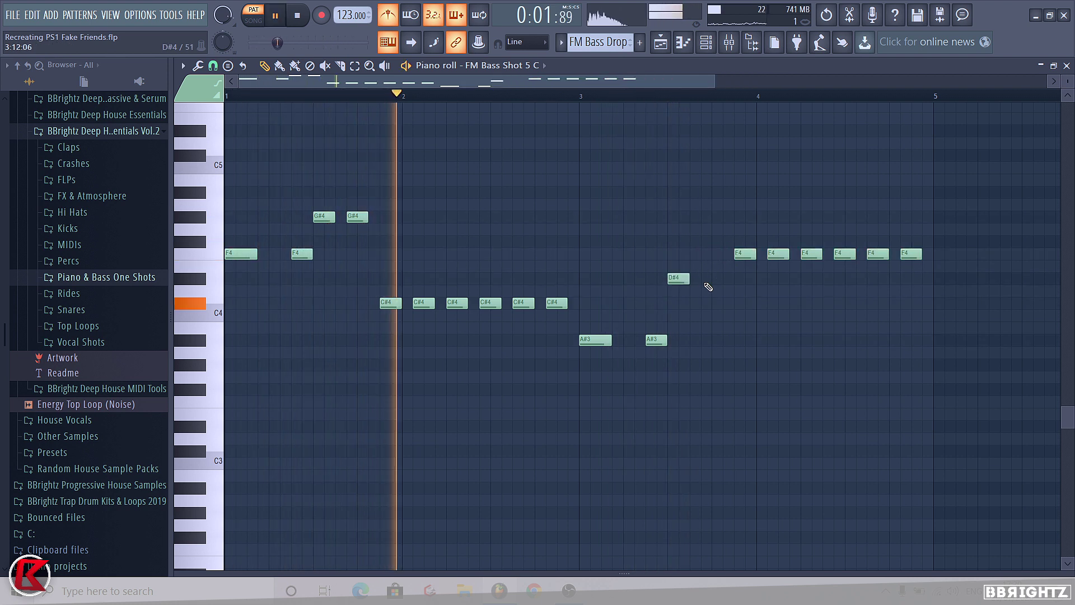
pyautogui.click(707, 278)
# Duplicate the whole four-bar bassline so the copy starts at bar 5.
pyautogui.scroll(-4, 509, 312)
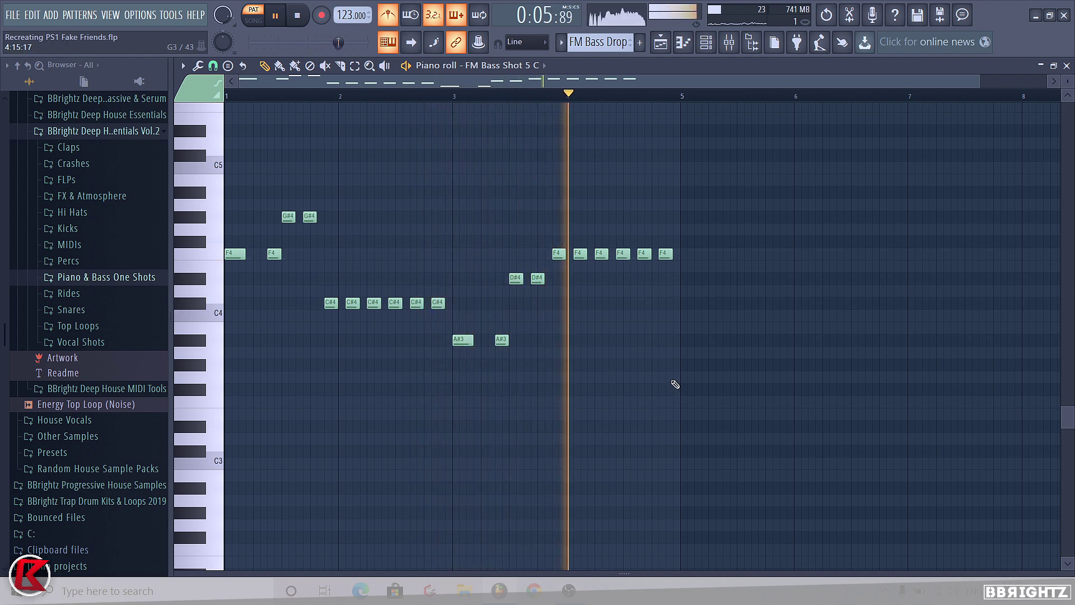
pyautogui.moveTo(770, 394); pyautogui.dragTo(196, 98)
pyautogui.moveTo(235, 283); pyautogui.dragTo(692, 283)
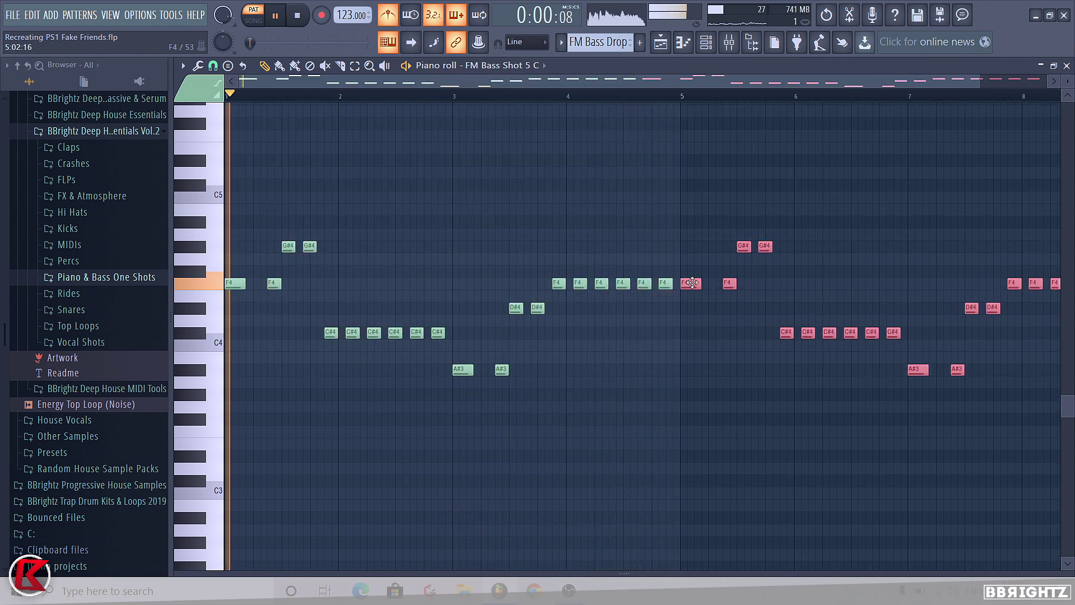
pyautogui.scroll(-3, 233, 241)
pyautogui.rightClick(531, 194)
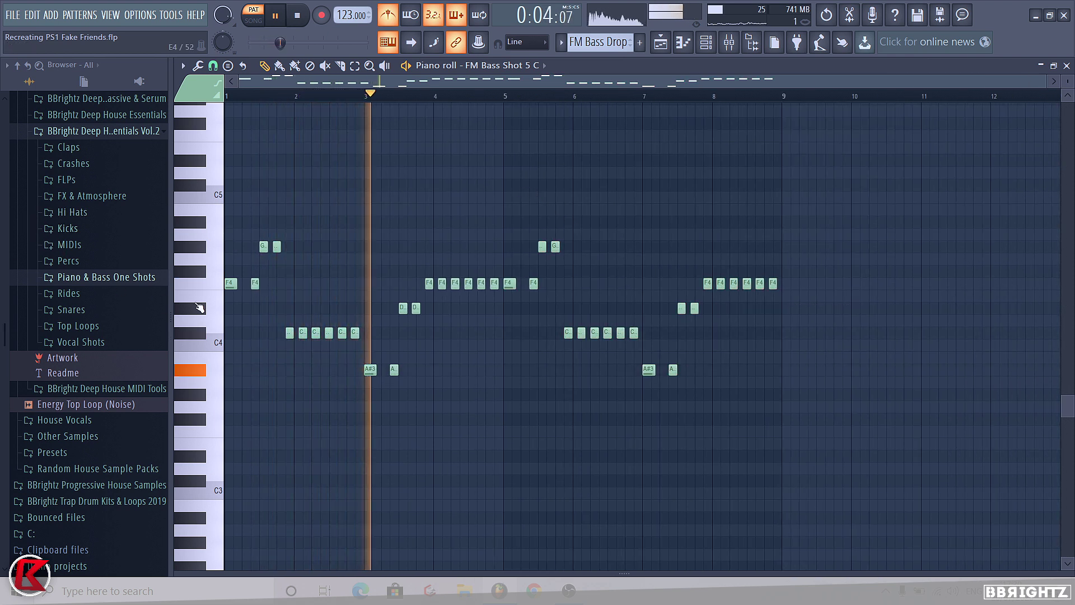
# Transpose all bassline notes up one octave.
pyautogui.hotkey('ctrl', 'Up')
pyautogui.hotkey('ctrl', 'Up')
pyautogui.hotkey('ctrl', 'Down')
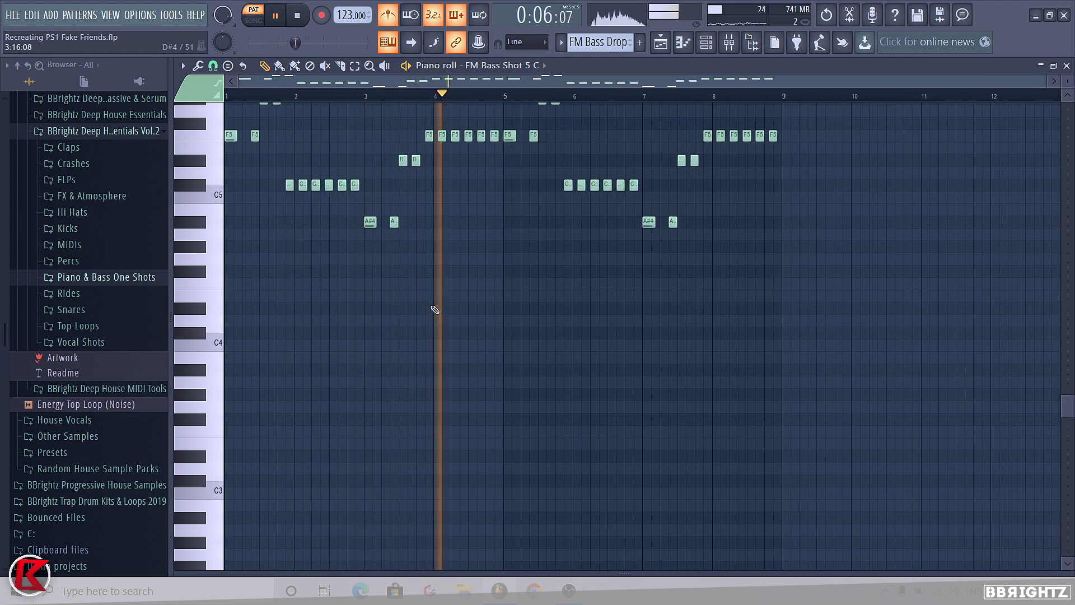
pyautogui.scroll(3, 380, 247)
# Turn off the metronome and extend the bassline notes to meet each other with Quick legato.
pyautogui.click(395, 16)
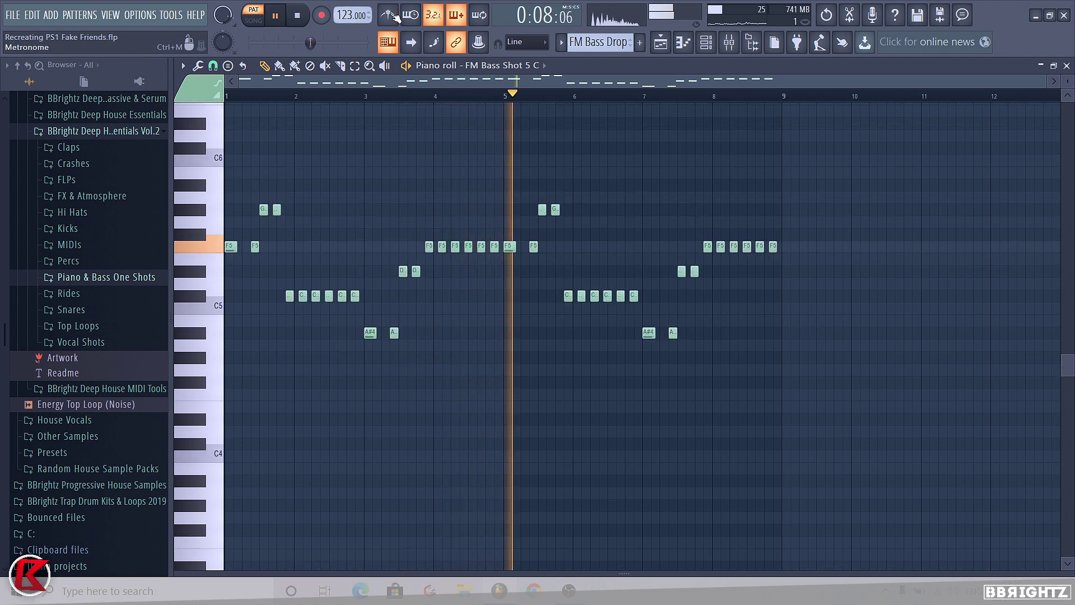
pyautogui.hotkey('ctrl', 'l')
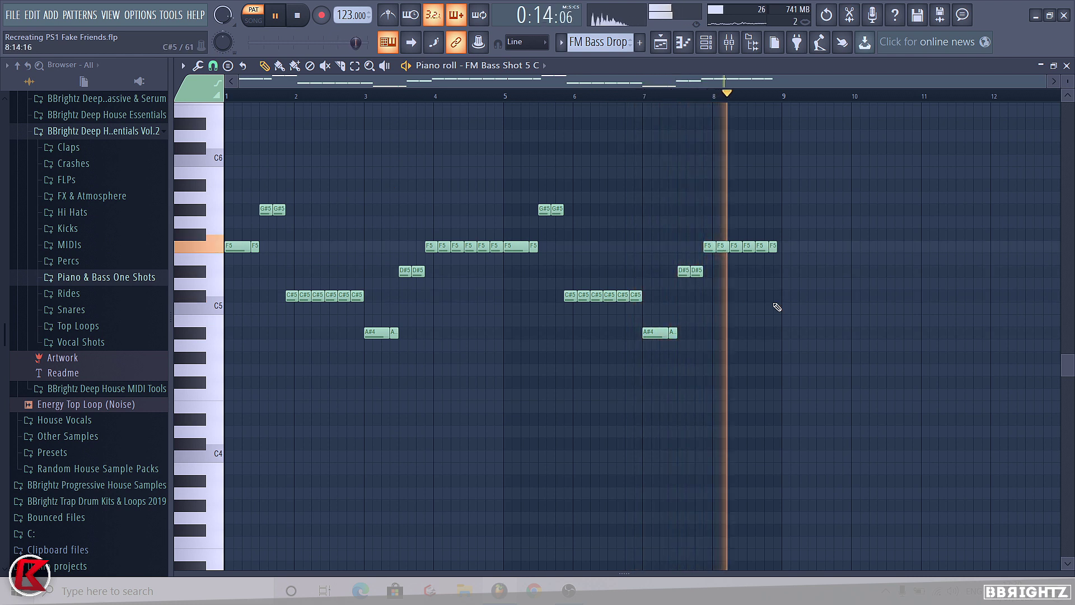
pyautogui.scroll(2, 779, 252)
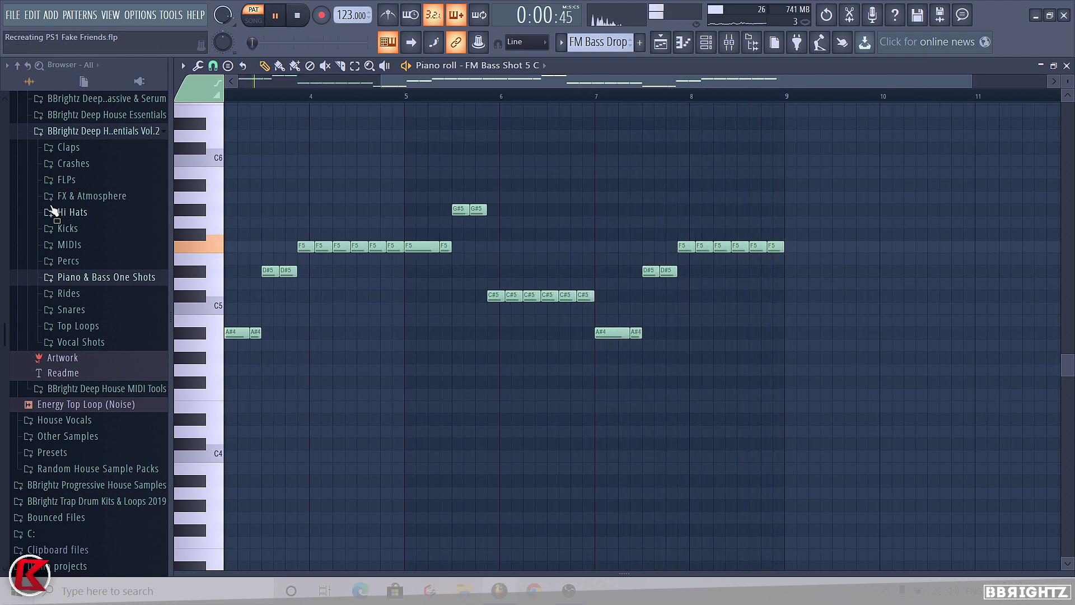
# Replace the sample in the FM Bass Shot 5 C channel with FM Bass Shot 1 C.
pyautogui.click(64, 277)
pyautogui.click(706, 41)
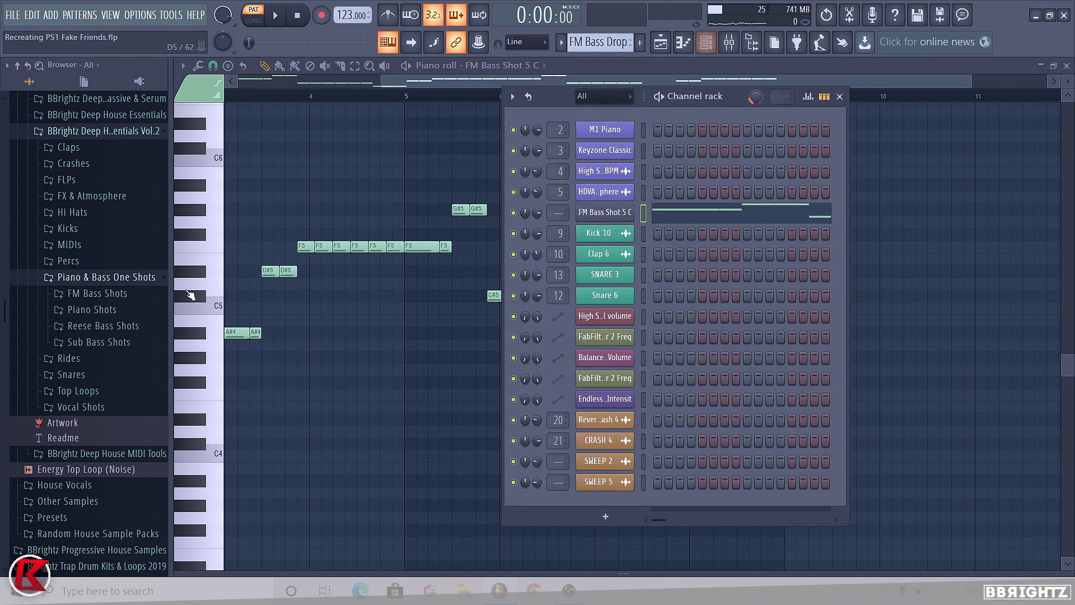
pyautogui.click(111, 294)
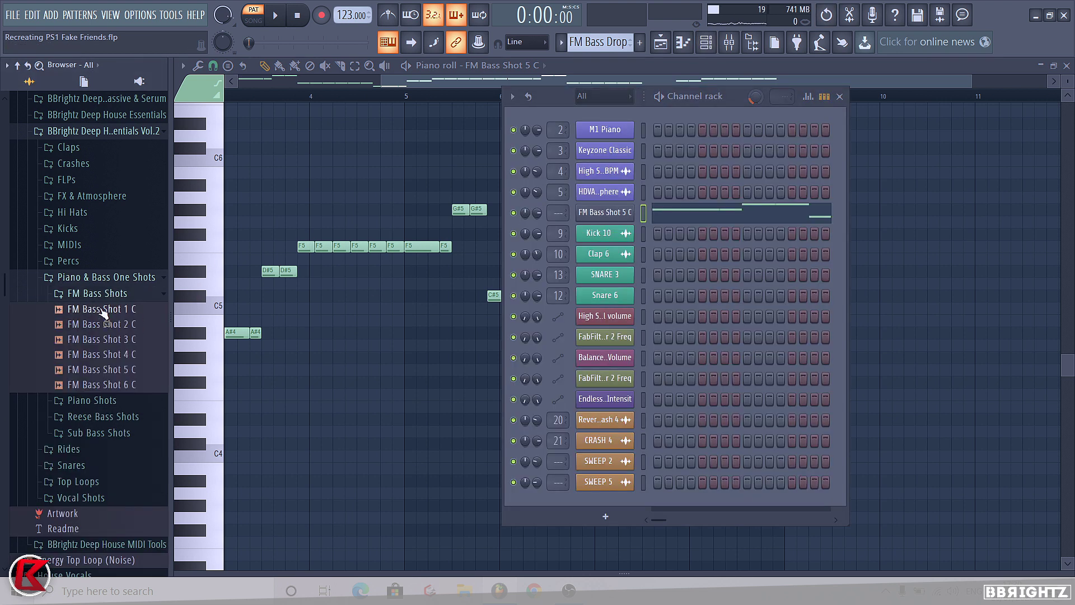
pyautogui.middleClick(103, 312)
pyautogui.rightClick(295, 360)
# Transpose the bassline down one octave and play the pattern with the new sample.
pyautogui.press('space')
pyautogui.press('space')
pyautogui.hotkey('ctrl', 'Down')
pyautogui.press('space')
pyautogui.scroll(-2, 469, 319)
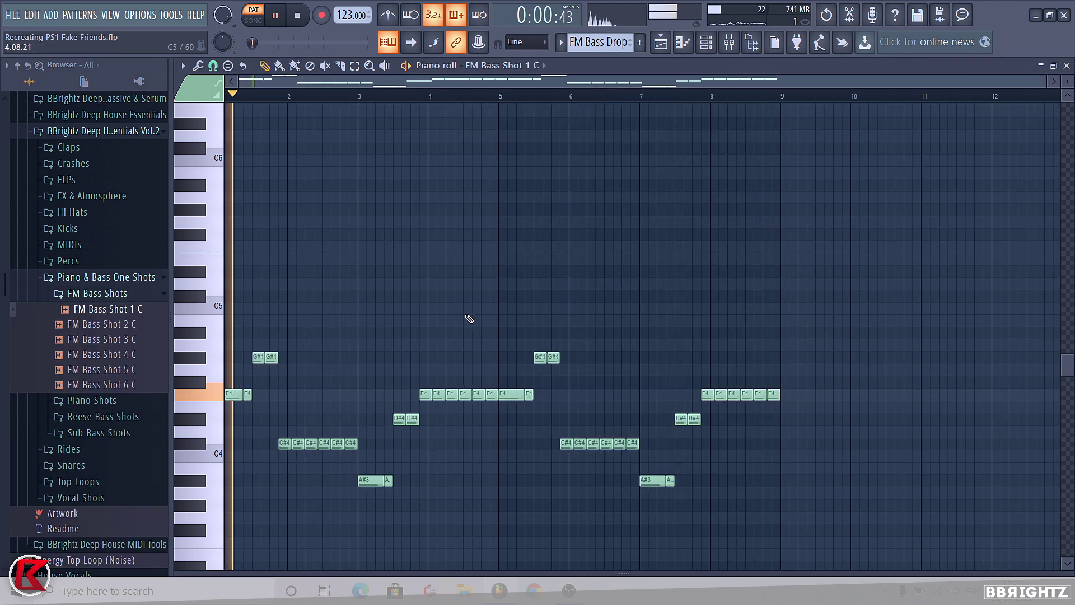
# Stop the bass pattern playback and collapse the FM Bass Shots and Piano & Bass One Shots folders in the browser.
pyautogui.click(707, 40)
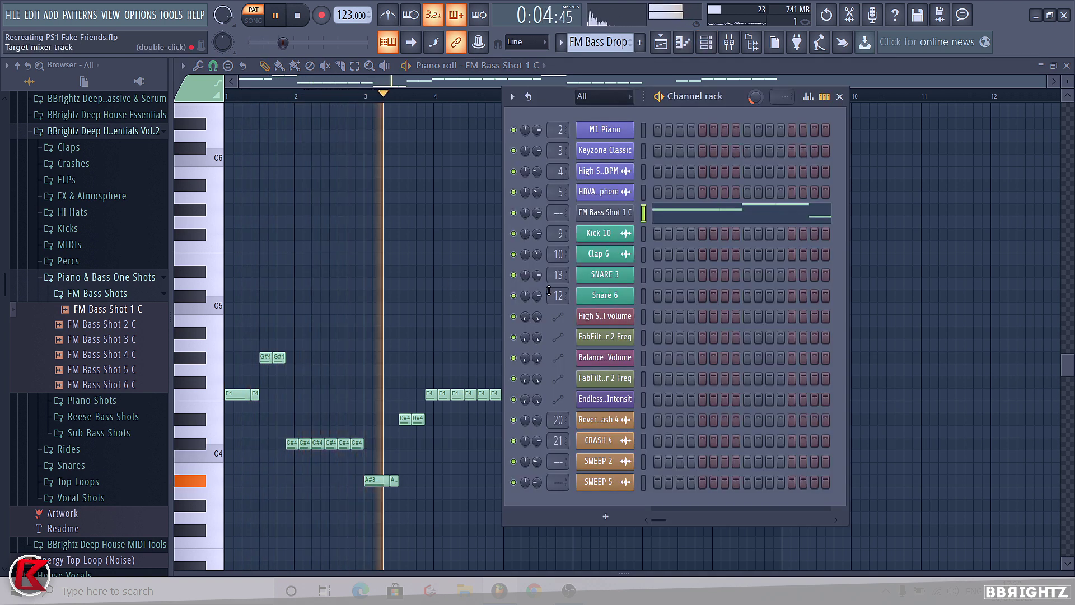
pyautogui.rightClick(372, 233)
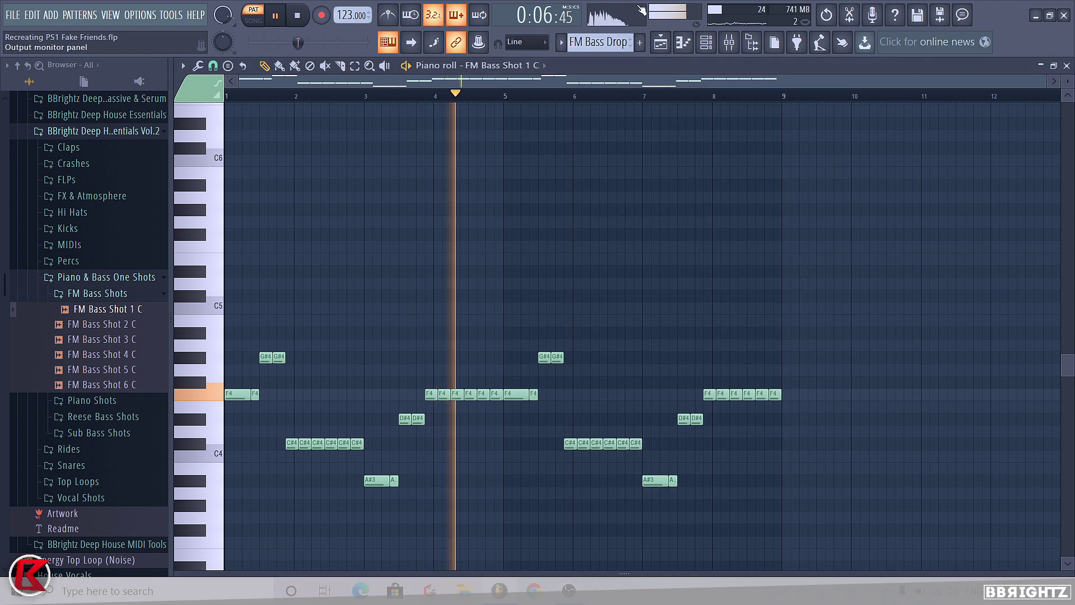
pyautogui.press('space')
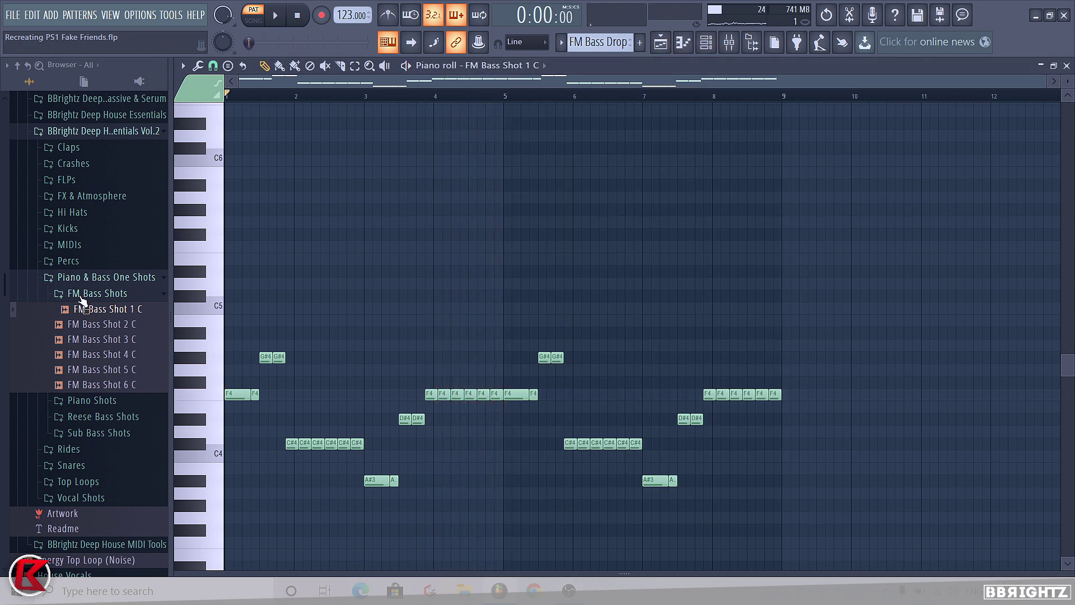
pyautogui.click(81, 293)
pyautogui.click(84, 277)
# Inspect the sample settings of the FM Bass Shot 1 C channel, and return to the playlist.
pyautogui.click(706, 42)
pyautogui.click(609, 226)
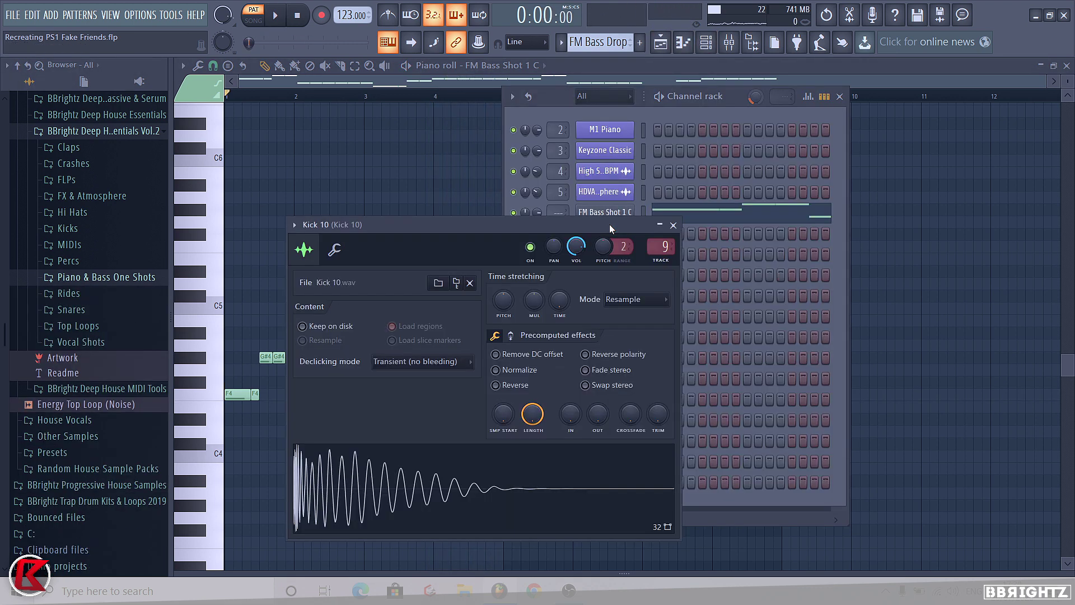
pyautogui.click(673, 225)
pyautogui.click(604, 211)
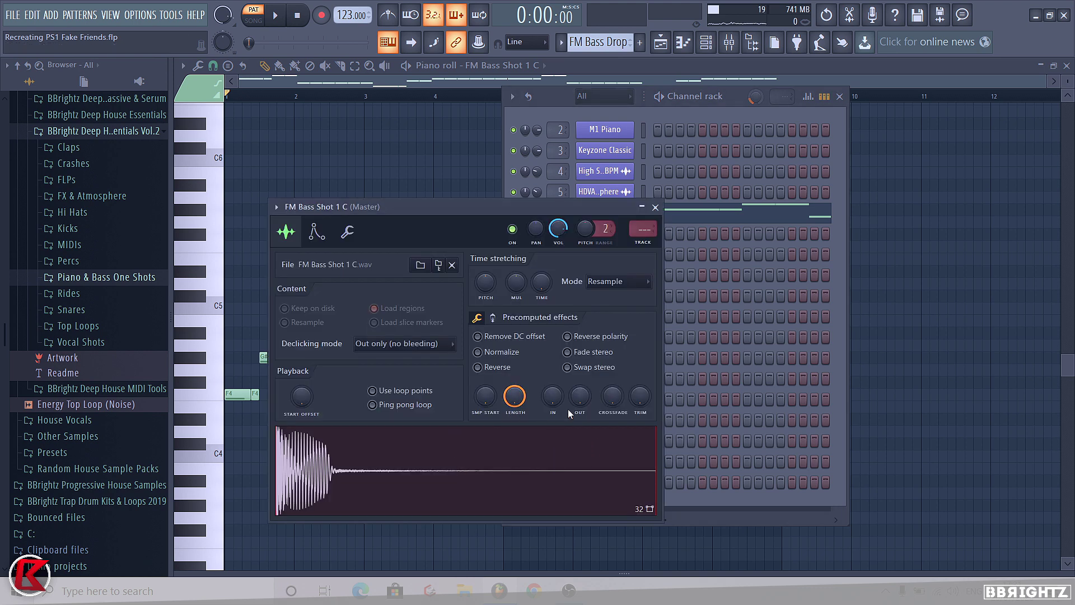
pyautogui.click(660, 42)
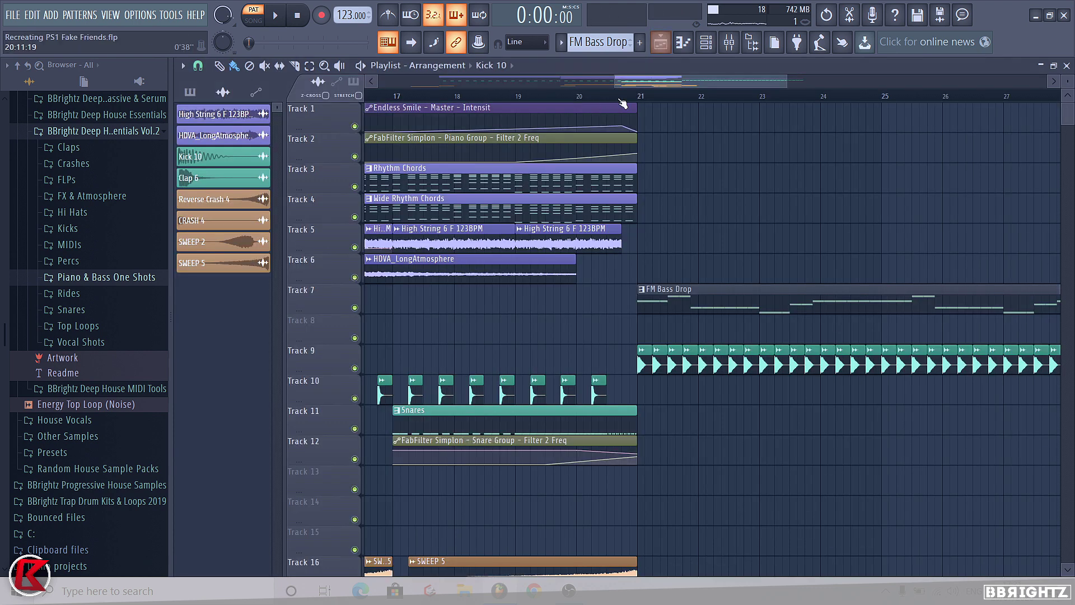
# Play the arrangement from bar 20 through the drop, and mute the FM Bass Drop clip on Track 7.
pyautogui.click(585, 96)
pyautogui.press('space')
pyautogui.scroll(-4, 535, 96)
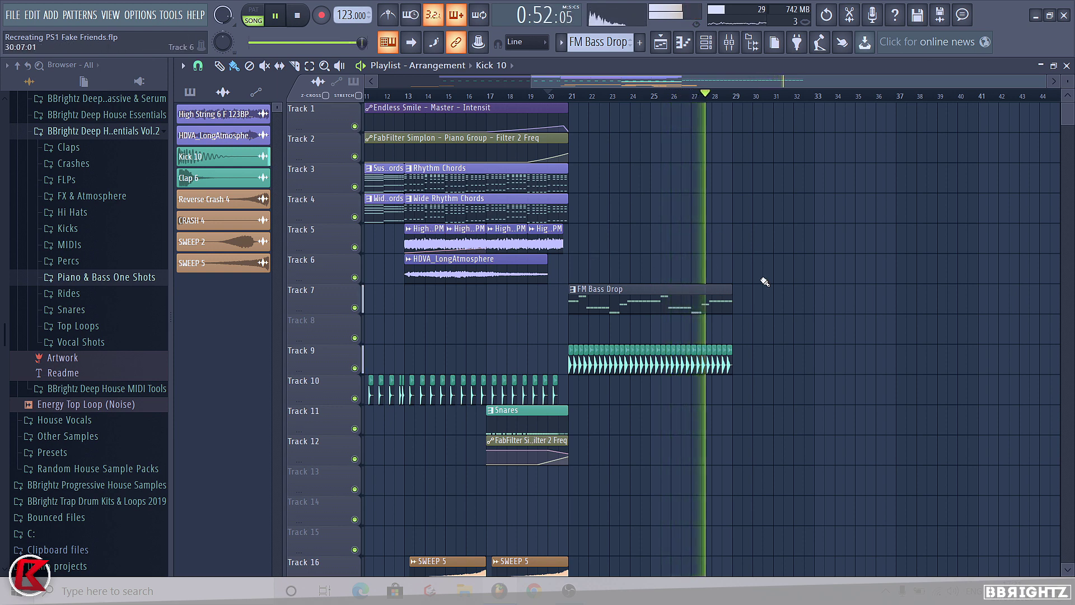
pyautogui.scroll(-1, 750, 304)
pyautogui.press('space')
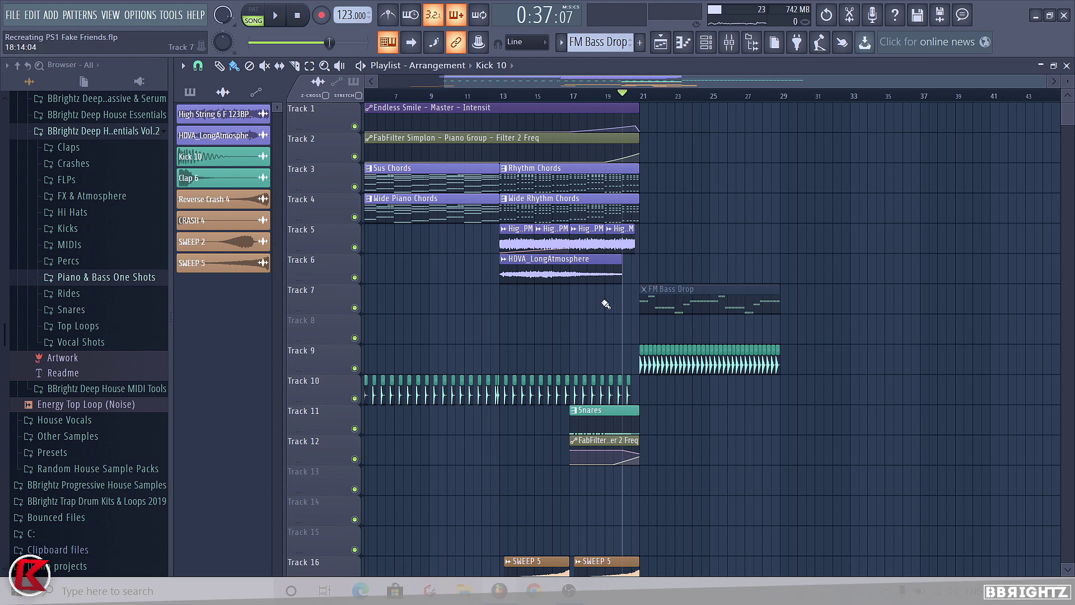
# Duplicate the eight bars of Kick 10 clips on Track 9 so the kicks also fill bars 29 to 36.
pyautogui.scroll(-1, 571, 307)
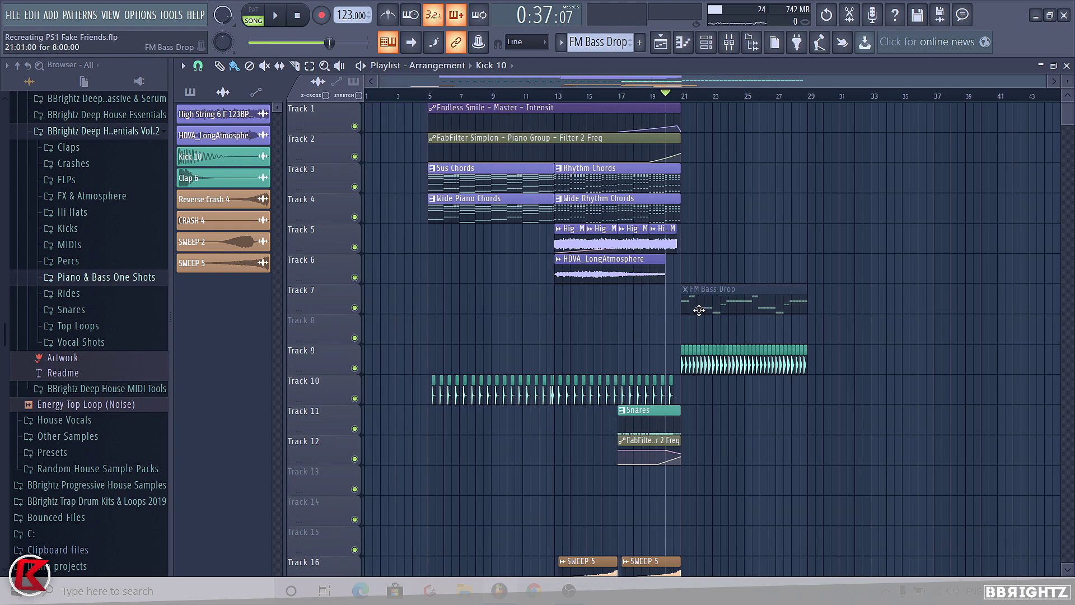
pyautogui.scroll(-2, 667, 354)
pyautogui.scroll(3, 841, 314)
pyautogui.scroll(-3, 831, 303)
pyautogui.moveTo(834, 303); pyautogui.dragTo(662, 314)
pyautogui.hotkey('ctrl', 'b')
pyautogui.rightClick(920, 434)
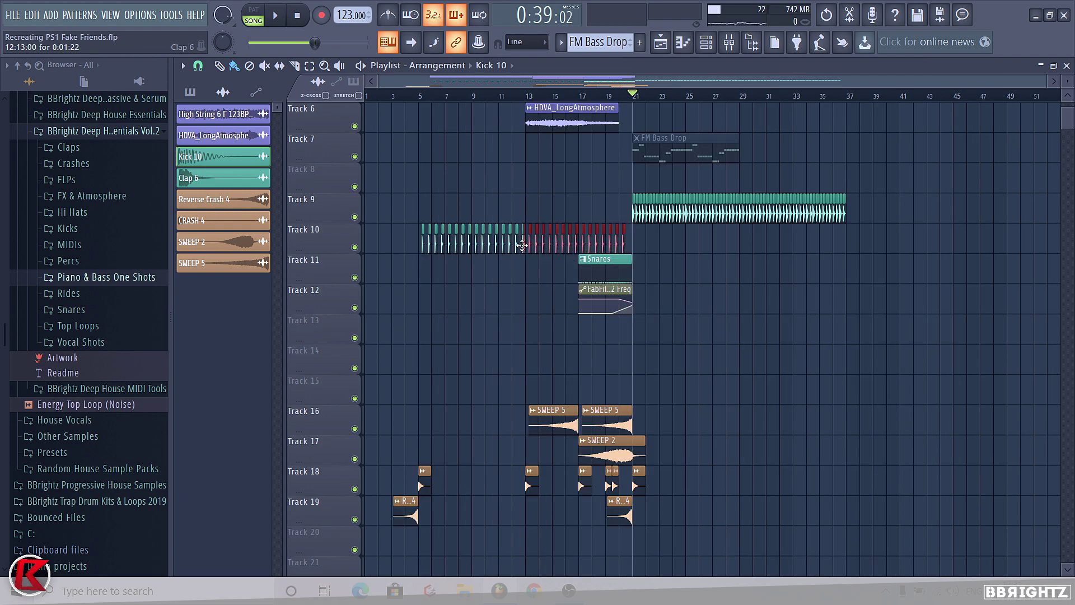
# Copy the Clap 6 clips of bars 13 to 20 to bar 29 on Track 10, and add a final clap in bar 36.
pyautogui.moveTo(522, 245)
pyautogui.mouseDown()
pyautogui.moveTo(500, 246)
pyautogui.moveTo(518, 243)
pyautogui.mouseUp()
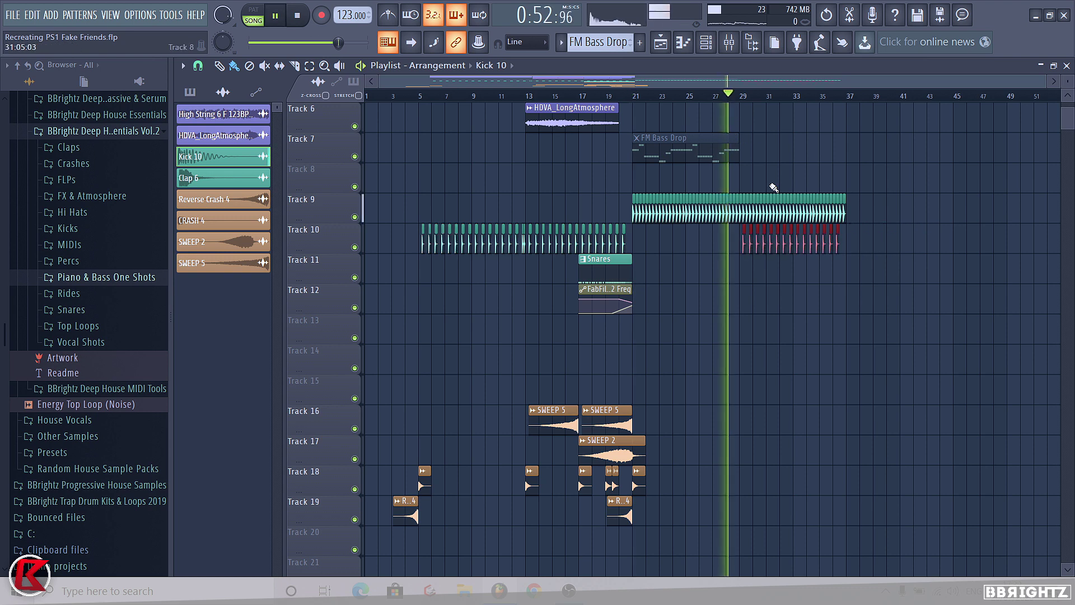
pyautogui.scroll(5, 799, 259)
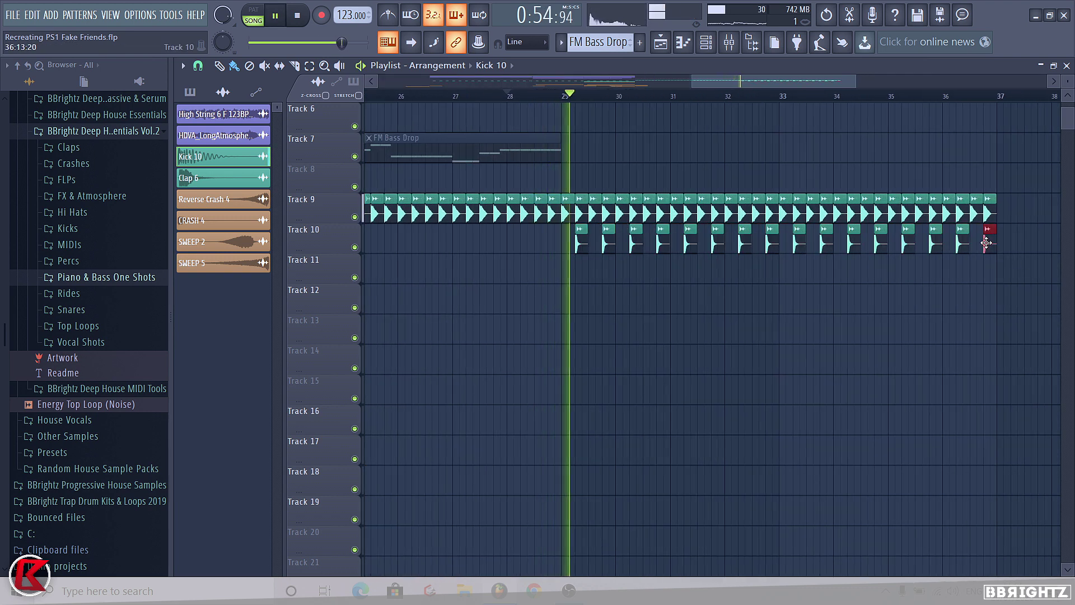
pyautogui.scroll(-4, 749, 289)
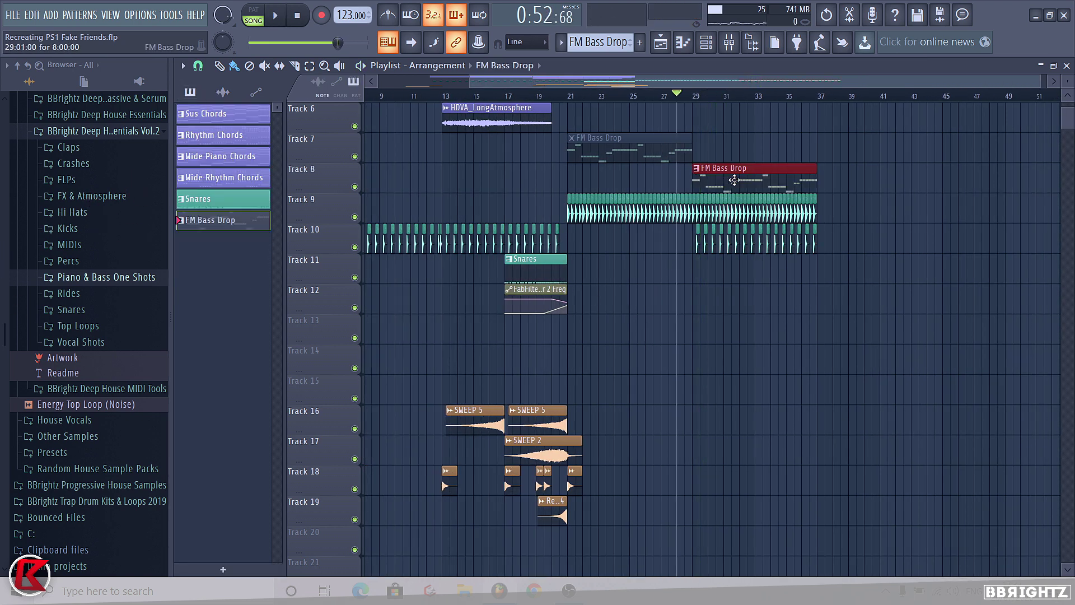
# Remove the FM Bass Drop copy on Track 8 and the bar 28 kicks, and move the Snares and filter clips to Tracks 12 and 13.
pyautogui.rightClick(706, 180)
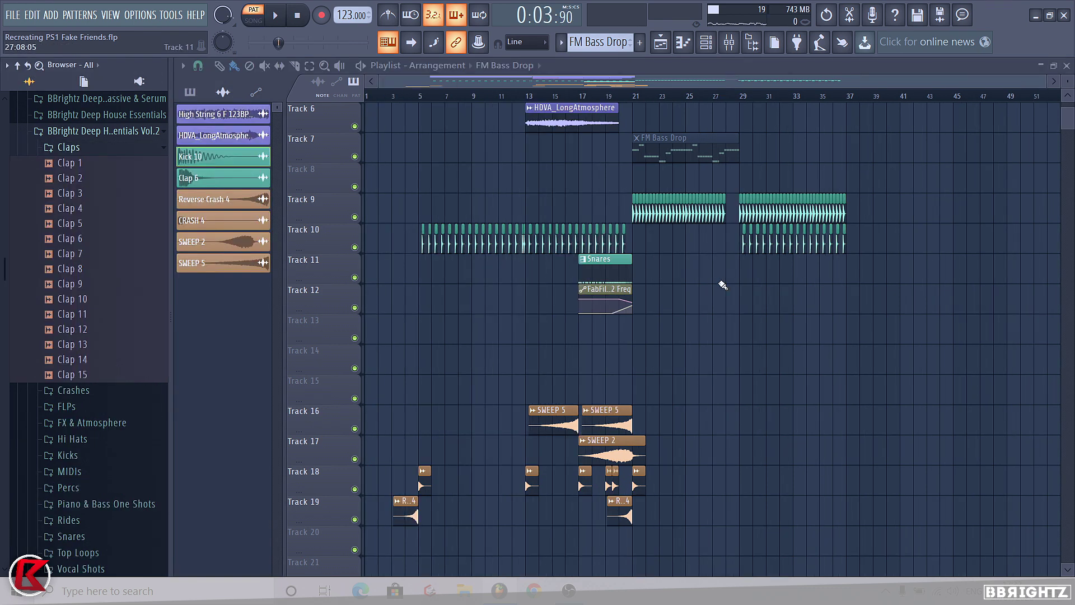
pyautogui.moveTo(686, 256); pyautogui.dragTo(557, 328)
pyautogui.click(724, 306)
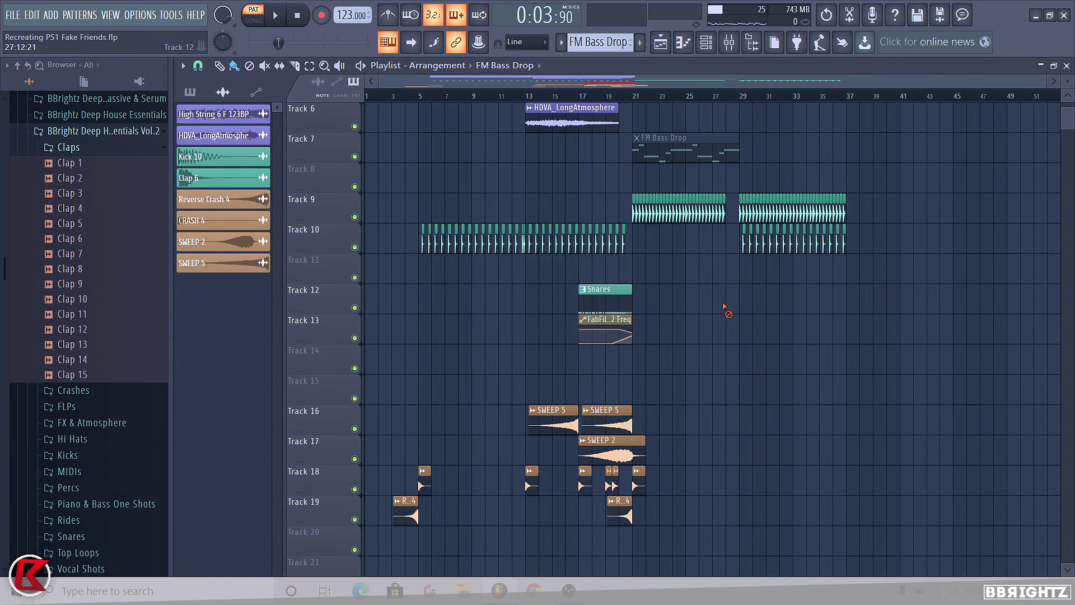
# Copy the eight Clap 6 clips of bars 29 to 32 to bars 25 to 28 on Track 10.
pyautogui.scroll(2, 724, 248)
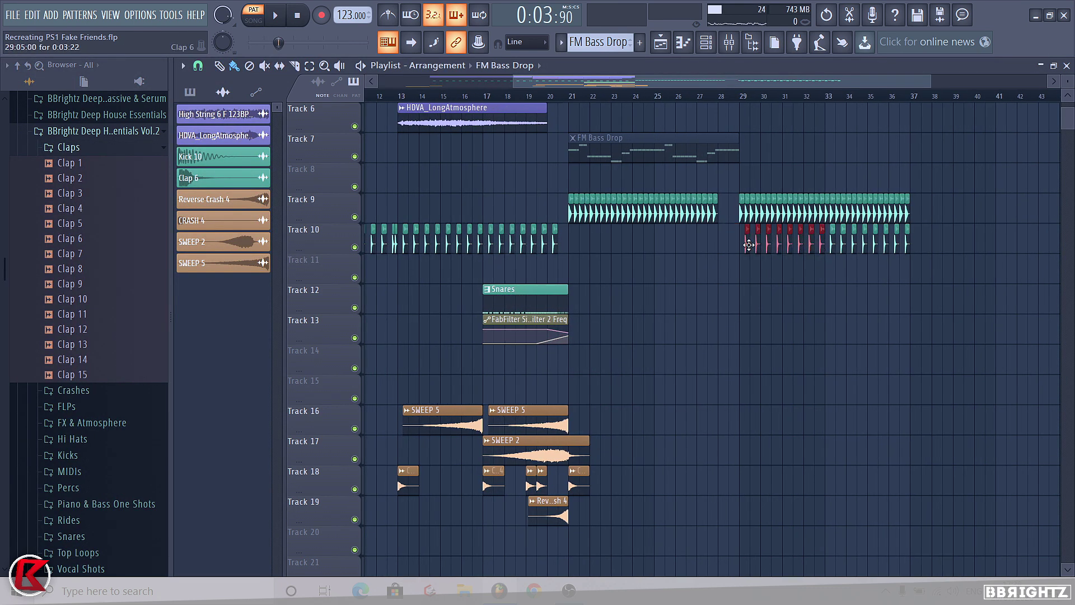
pyautogui.scroll(1, 744, 261)
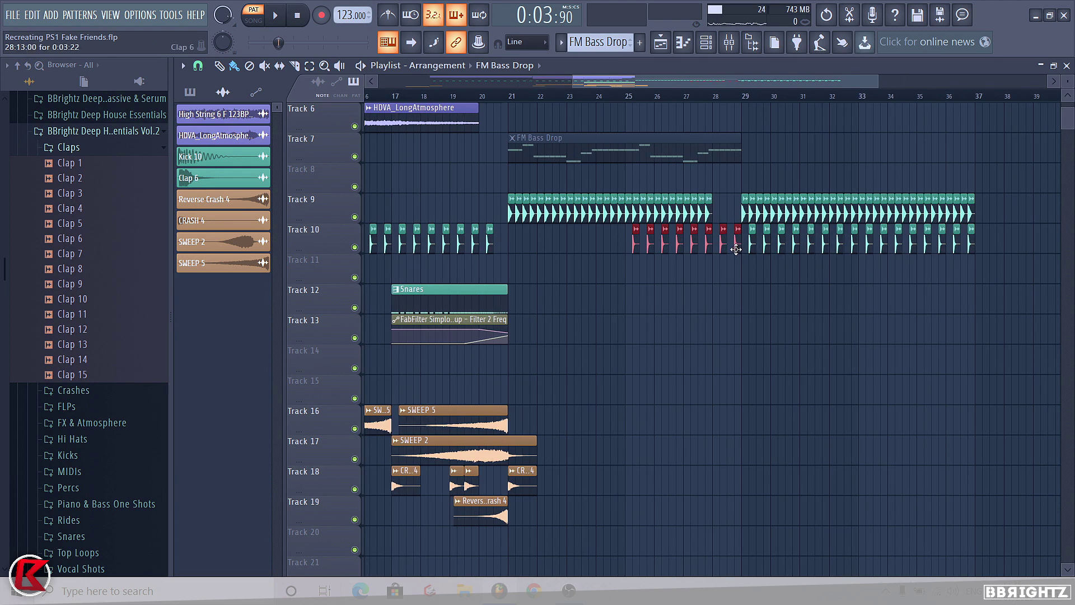
pyautogui.click(745, 269)
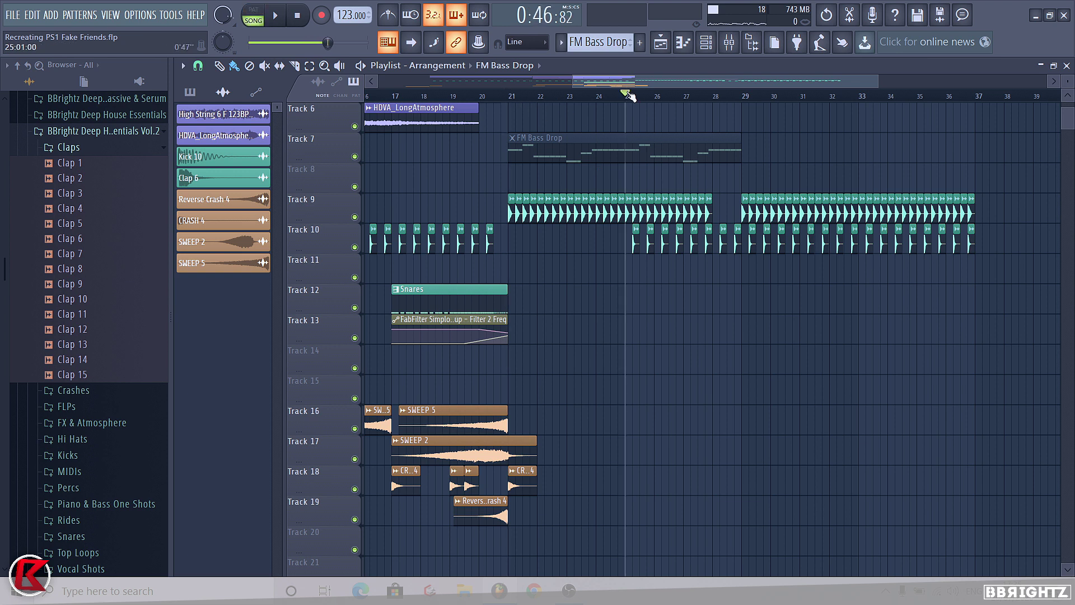
# Audition the samples in the Claps folder and place Clap 13 on Track 11 at 25:05, trimmed to one beat.
pyautogui.press('space')
pyautogui.click(72, 163)
pyautogui.press('space')
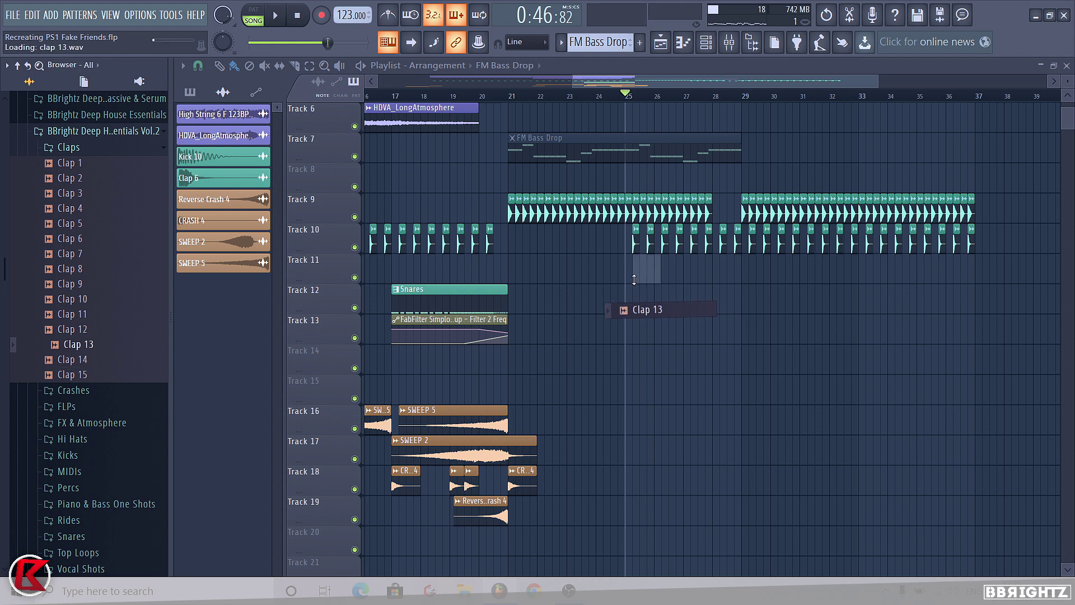
pyautogui.moveTo(634, 280); pyautogui.dragTo(632, 269)
pyautogui.scroll(3, 630, 270)
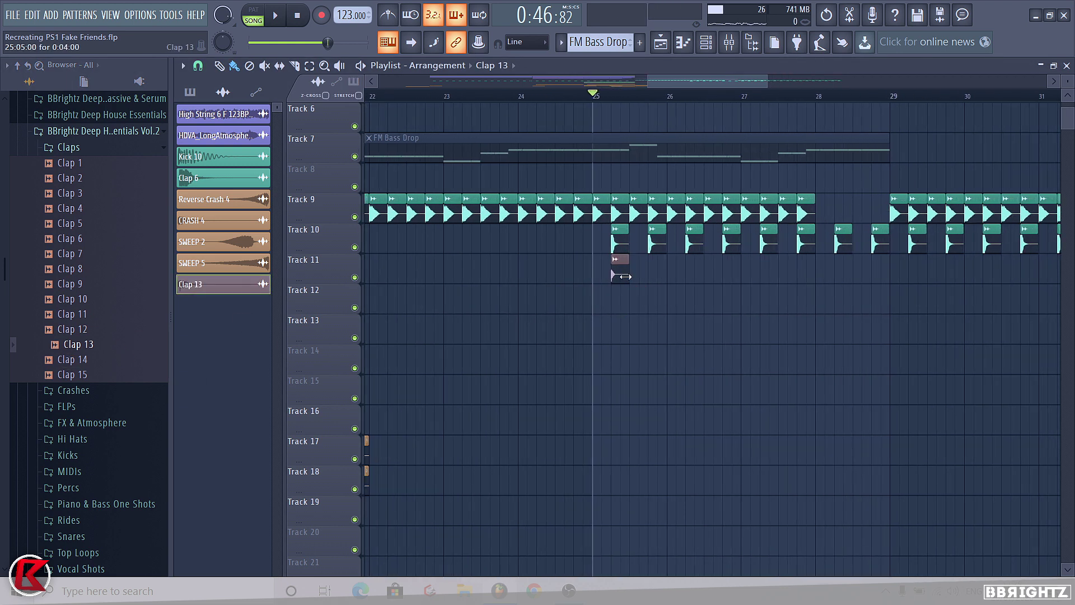
# Mute Track 10 and add Clap 13 hits on Track 11 under every Clap 6 clip through bar 28.
pyautogui.click(354, 247)
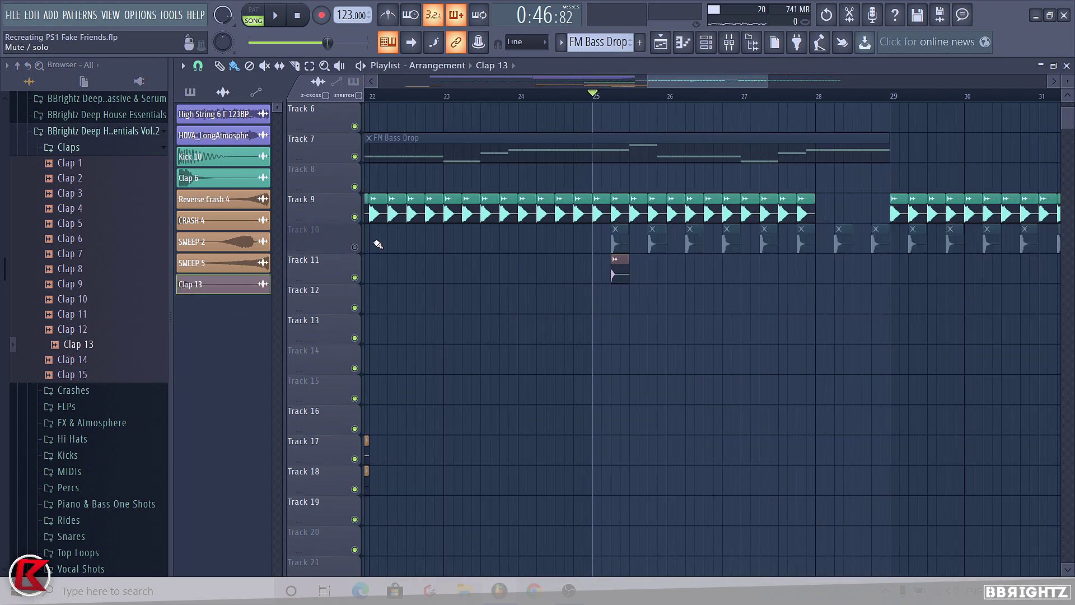
pyautogui.click(652, 275)
pyautogui.press('space')
pyautogui.click(691, 274)
pyautogui.click(728, 275)
pyautogui.click(766, 275)
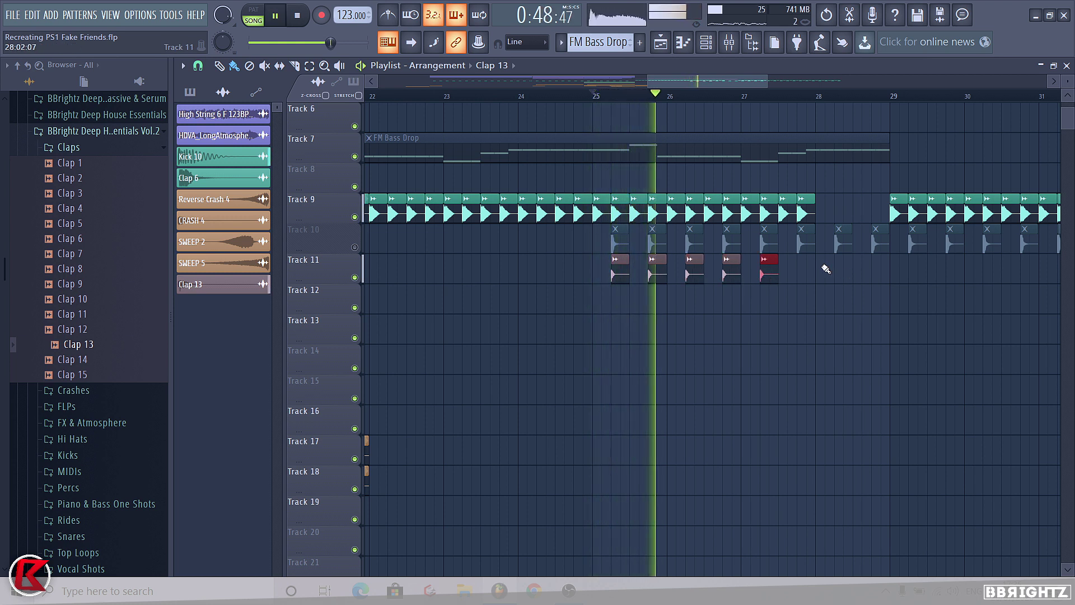
pyautogui.click(807, 270)
pyautogui.click(843, 270)
pyautogui.click(881, 269)
# Duplicate the four bars of Clap 13 clips twice so they fill Track 11 up to bar 37.
pyautogui.moveTo(939, 271)
pyautogui.mouseDown()
pyautogui.moveTo(613, 273)
pyautogui.moveTo(919, 275)
pyautogui.mouseUp()
pyautogui.scroll(-4, 504, 246)
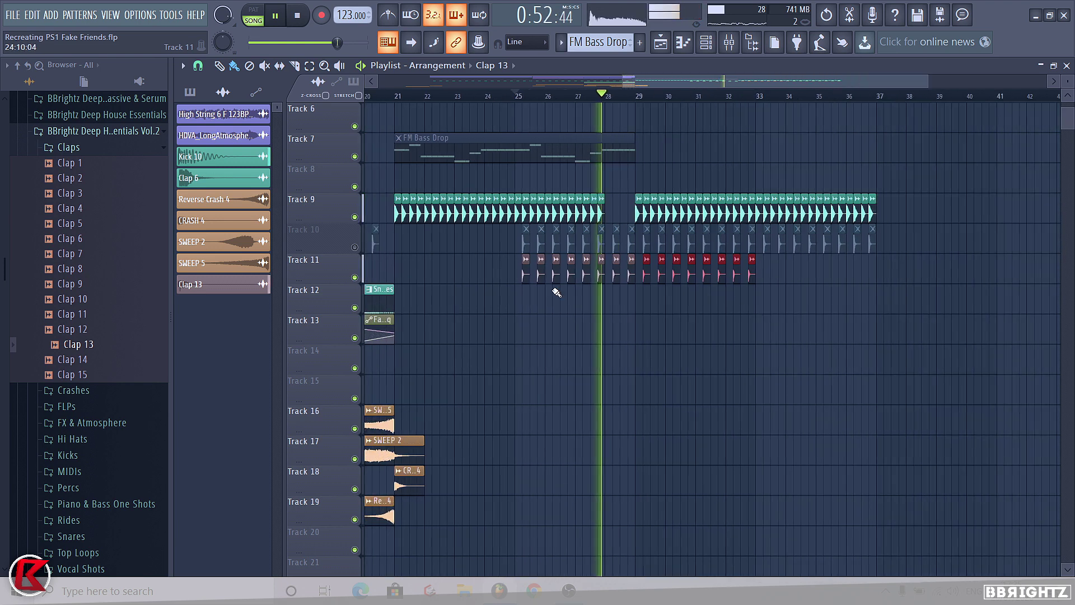
pyautogui.scroll(4, 556, 293)
pyautogui.moveTo(768, 277)
pyautogui.mouseDown()
pyautogui.moveTo(546, 283)
pyautogui.moveTo(776, 274)
pyautogui.mouseUp()
# Change the color of the Clap 13 clips to the green used by the other drum clips.
pyautogui.rightClick(768, 266)
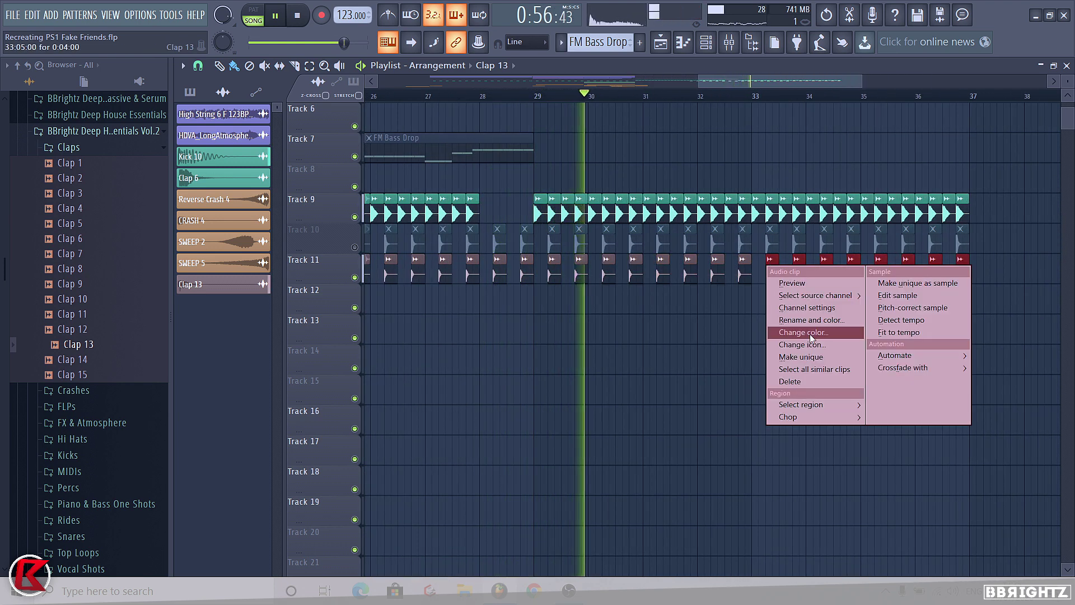
pyautogui.click(804, 322)
pyautogui.click(791, 307)
pyautogui.click(812, 383)
pyautogui.press('Return')
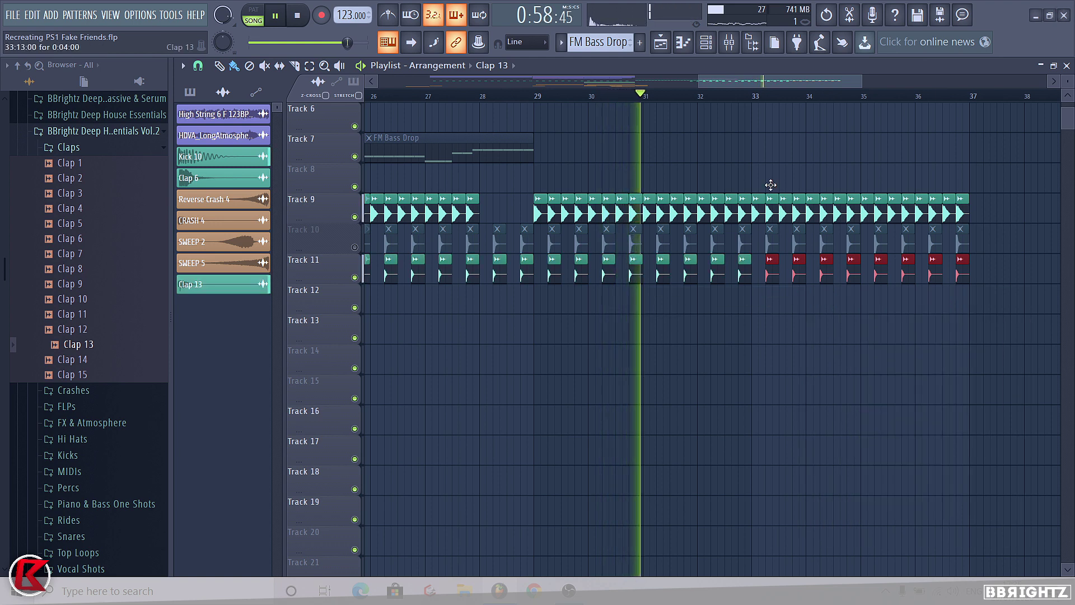
# Route Clap 13 to mixer track 14 and lower its fader to about -3.3 dB.
pyautogui.press('F9')
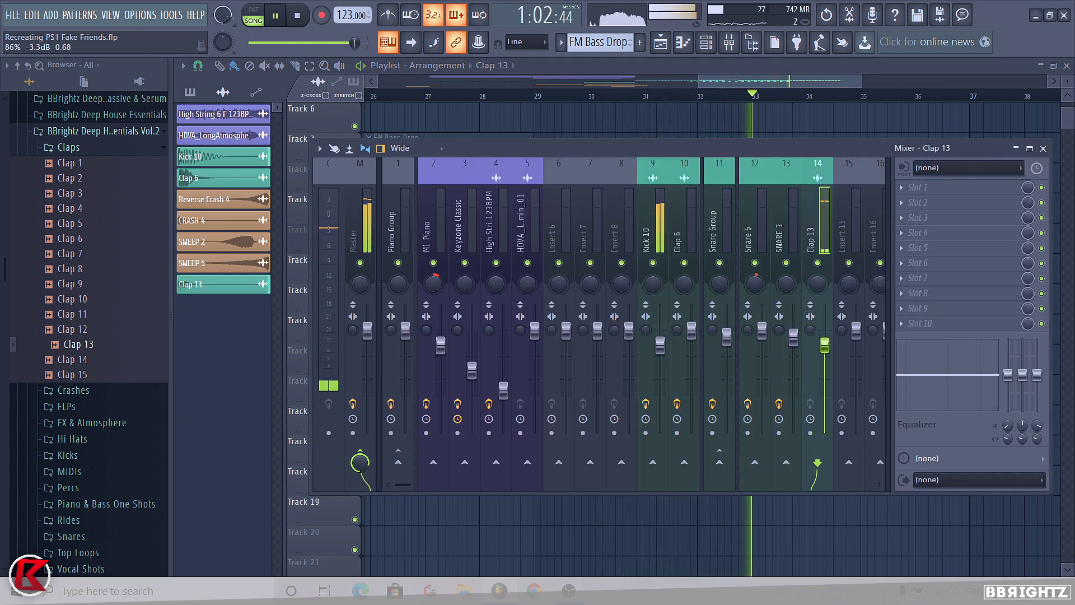
pyautogui.press('F9')
pyautogui.scroll(-2, 523, 288)
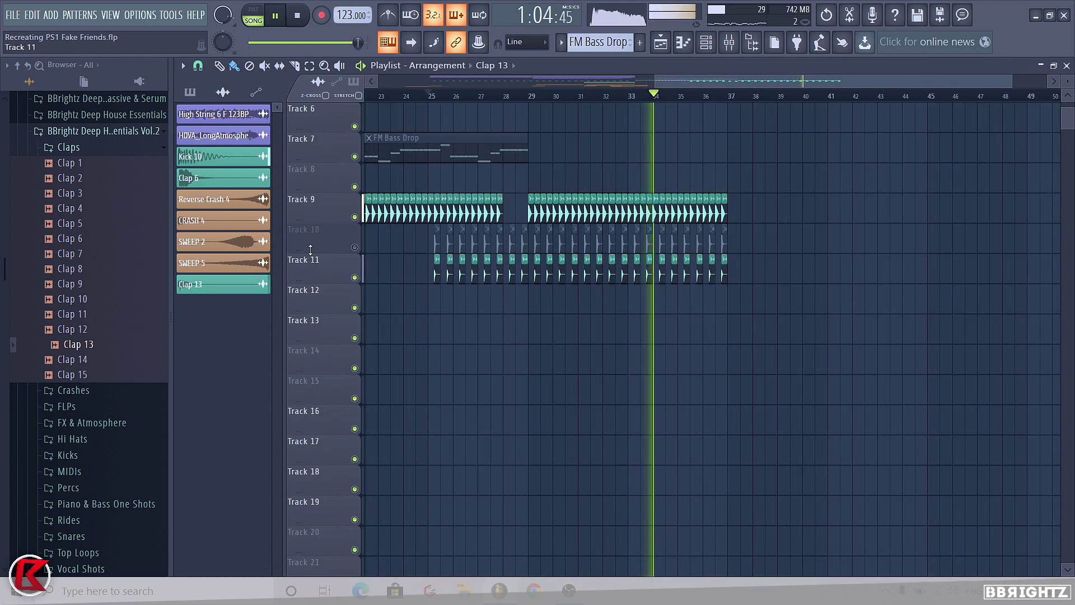
# Unmute Track 10 and lower the Clap 6 mixer fader to about -1.6 dB while both claps play.
pyautogui.press('F9')
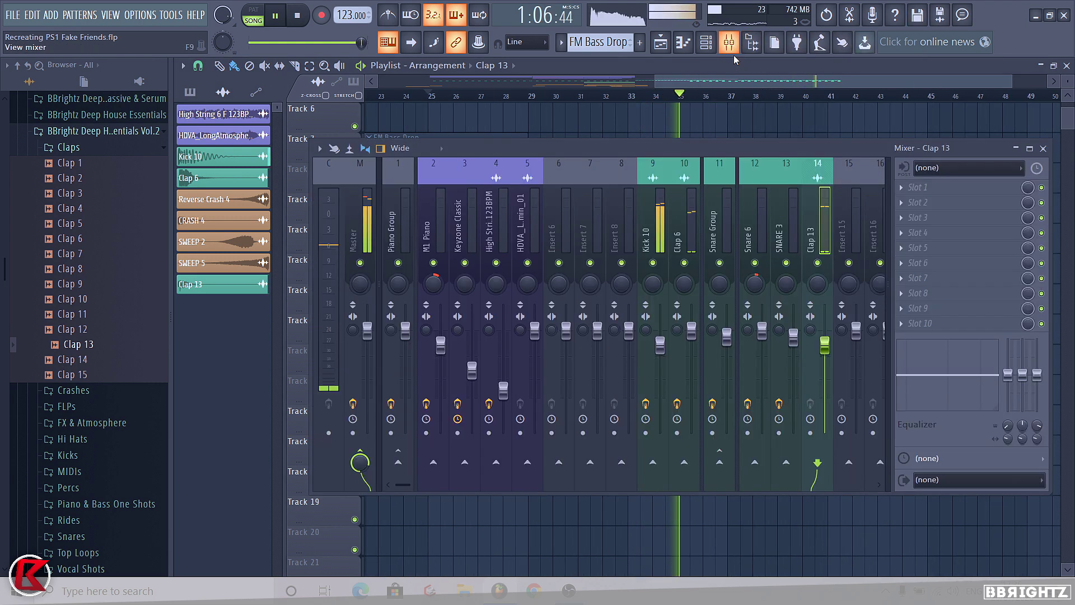
pyautogui.press('space')
pyautogui.click(683, 229)
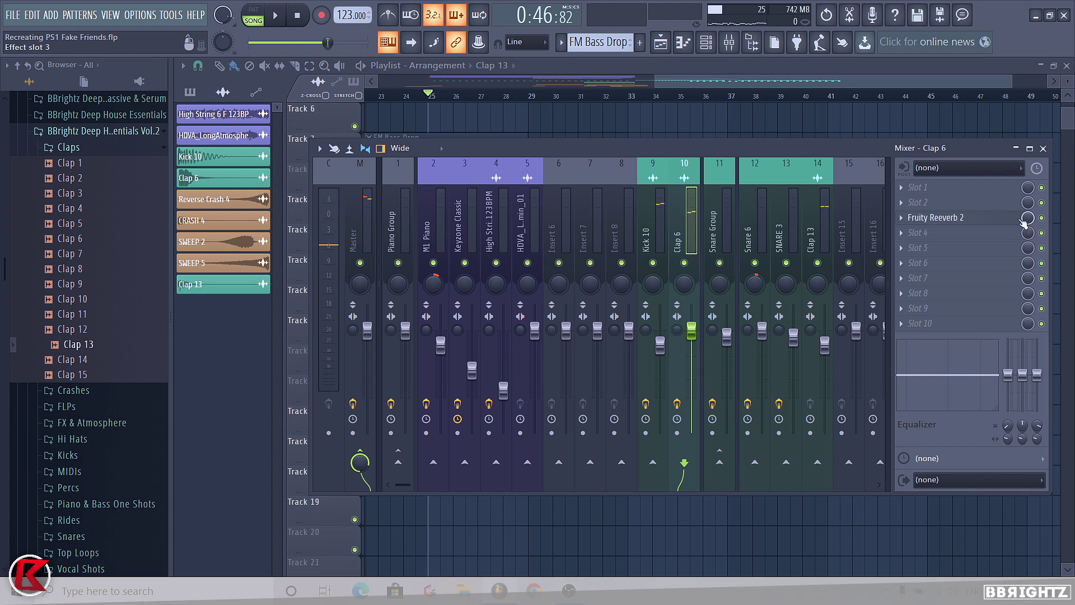
pyautogui.moveTo(698, 339); pyautogui.dragTo(698, 345)
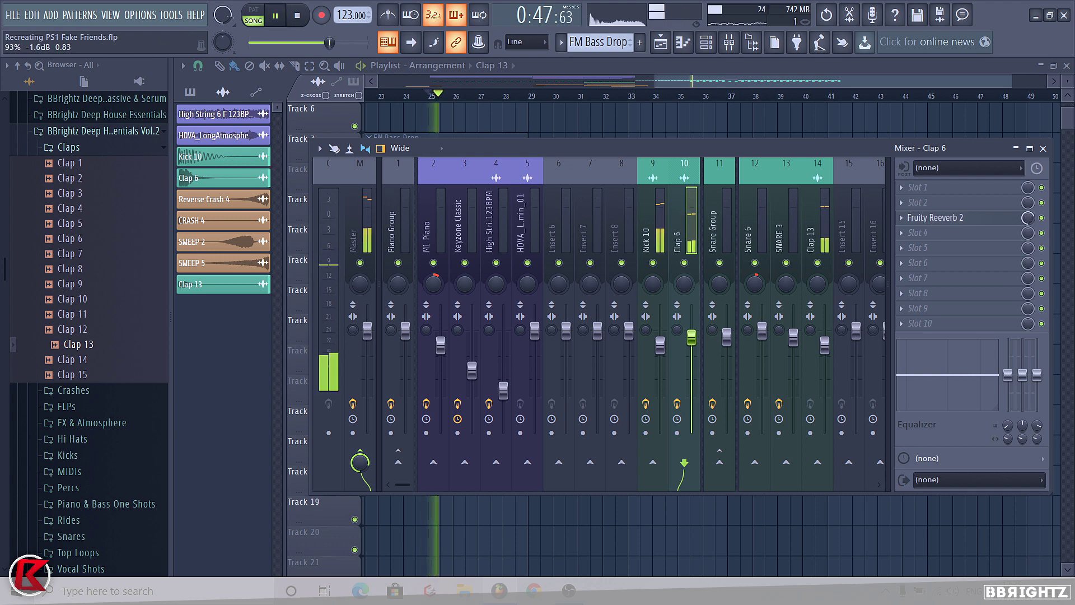
pyautogui.press('F9')
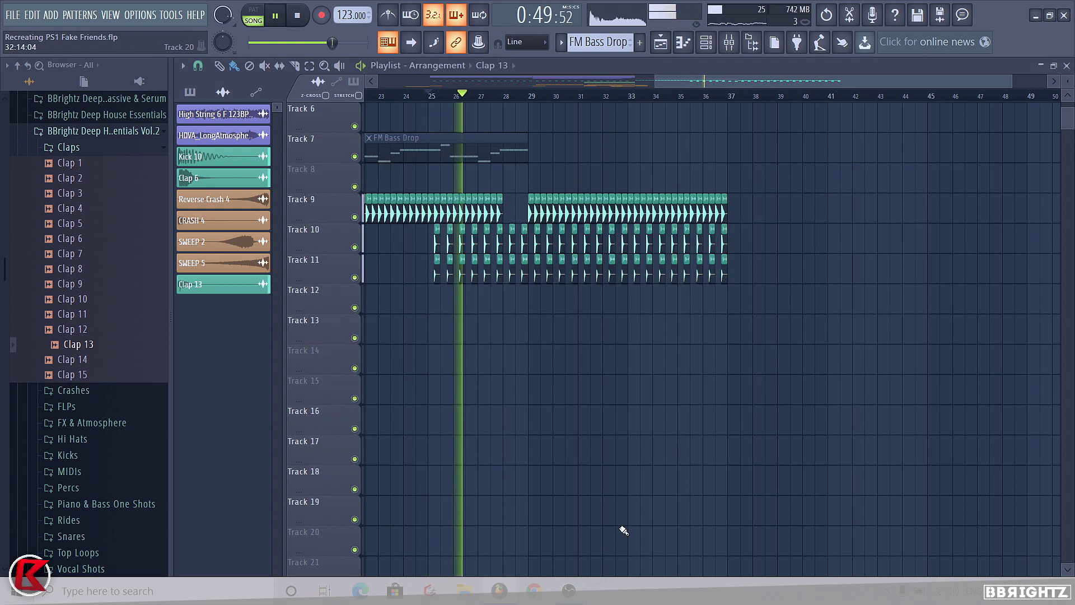
# Stop playback, audition the Open Hats samples in the browser, and add Open Hat 5 to the playlist.
pyautogui.press('space')
pyautogui.click(62, 152)
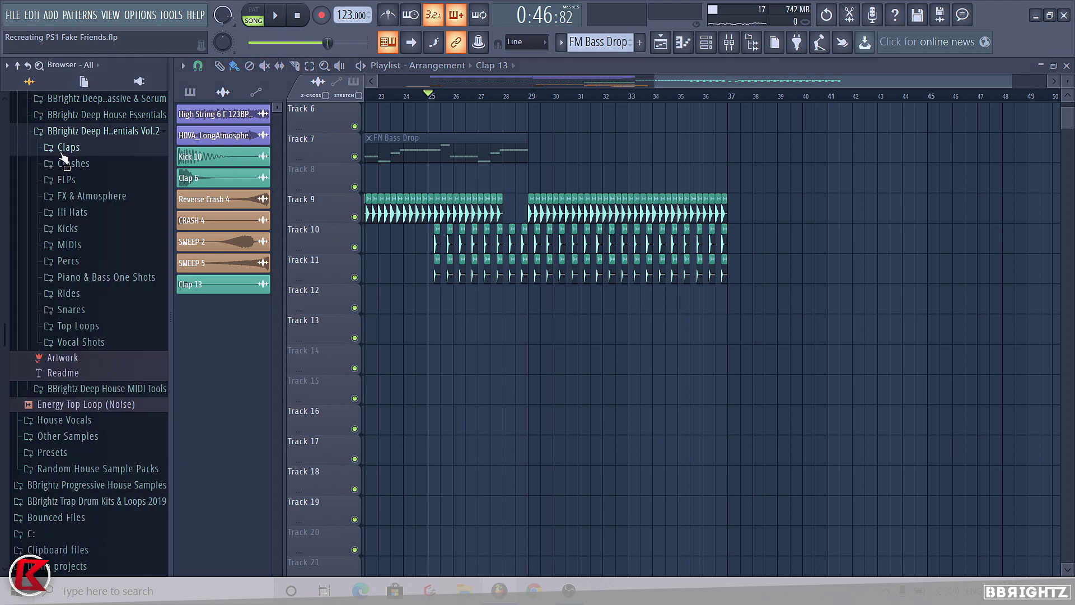
pyautogui.click(71, 212)
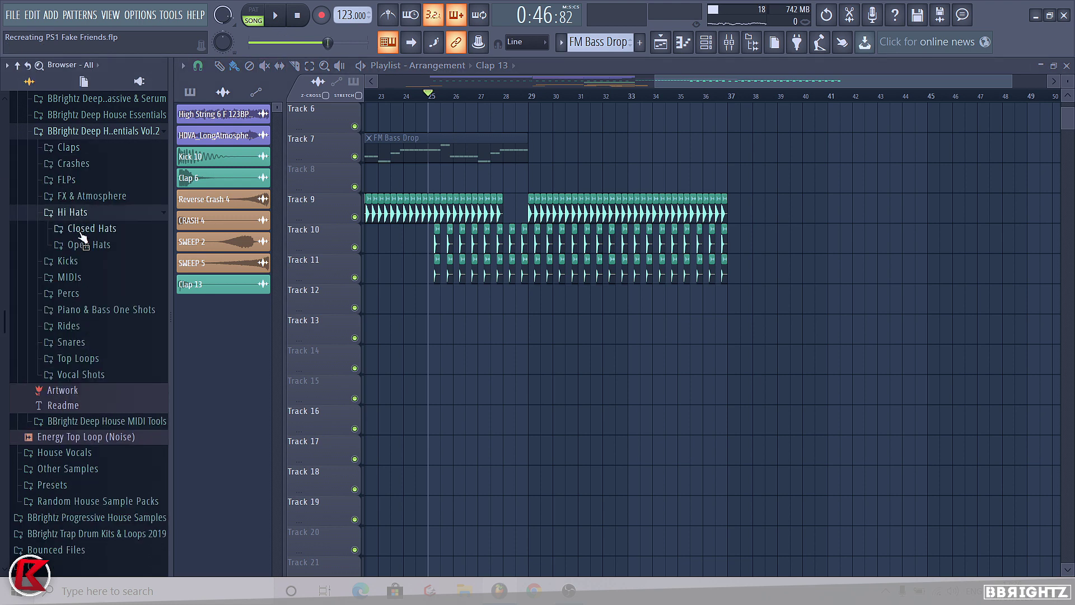
pyautogui.click(90, 245)
pyautogui.click(90, 271)
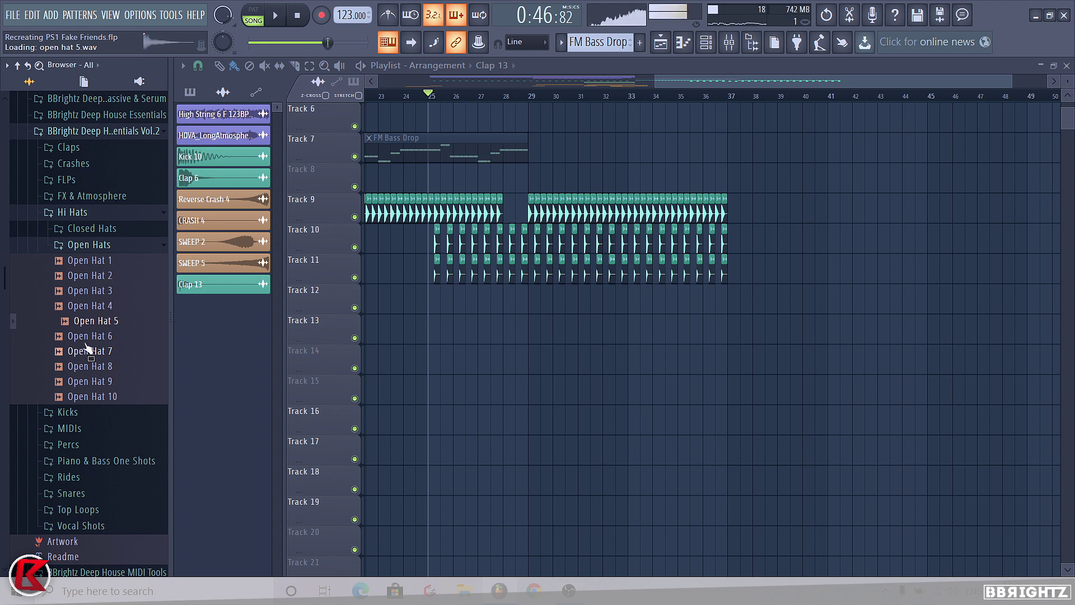
pyautogui.moveTo(131, 328); pyautogui.dragTo(549, 311)
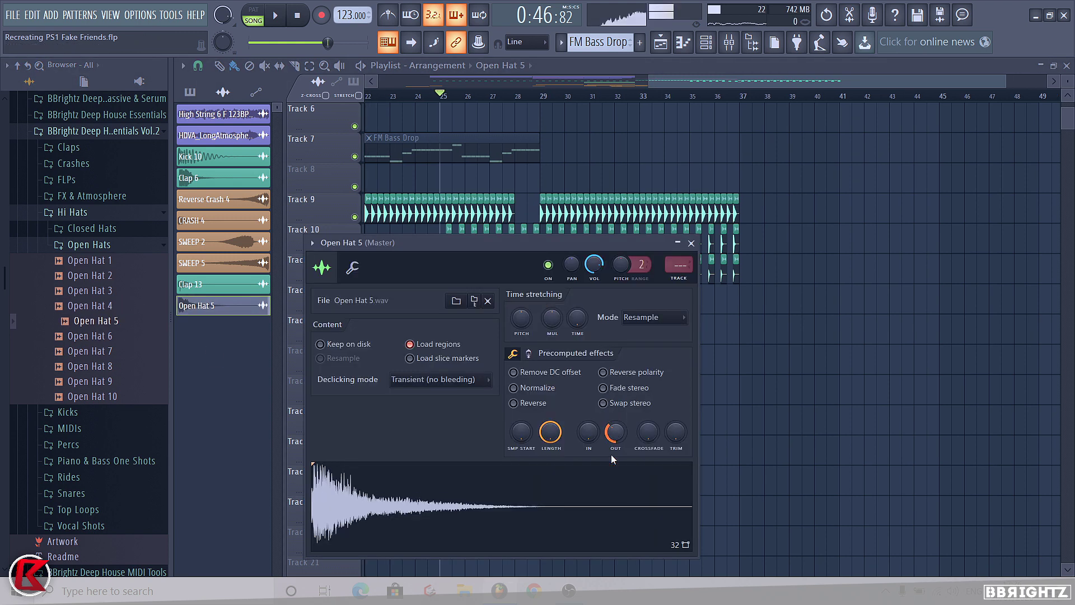
# Repeat Open Hat 5 on the offbeats along Track 12 from bar 29 to bar 37 while the drop plays.
pyautogui.rightClick(831, 426)
pyautogui.press('space')
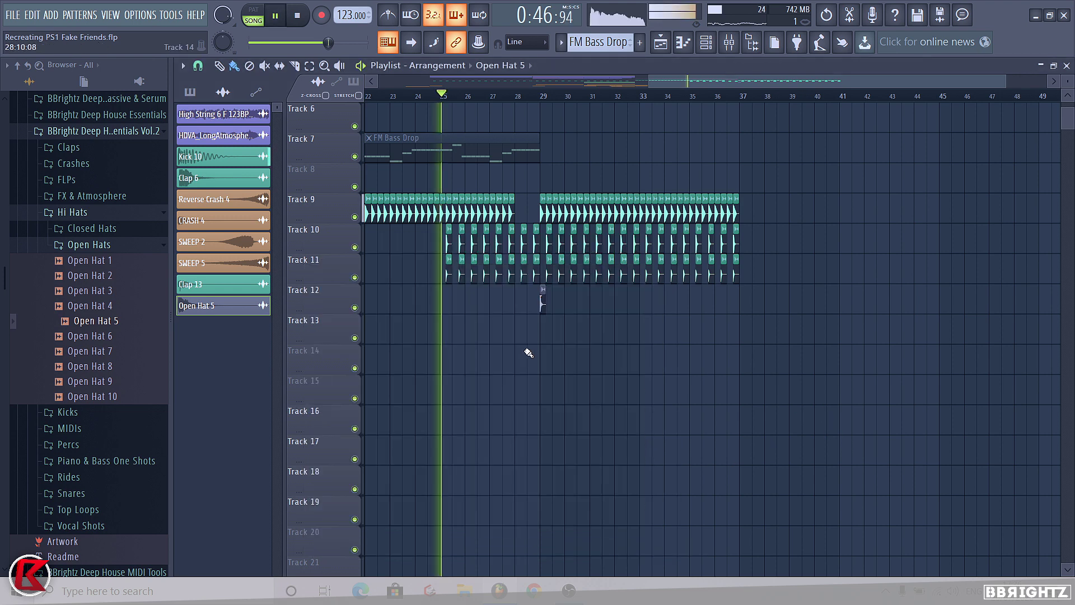
pyautogui.scroll(6, 544, 298)
pyautogui.moveTo(533, 304)
pyautogui.mouseDown()
pyautogui.moveTo(1008, 293)
pyautogui.moveTo(876, 314)
pyautogui.mouseUp()
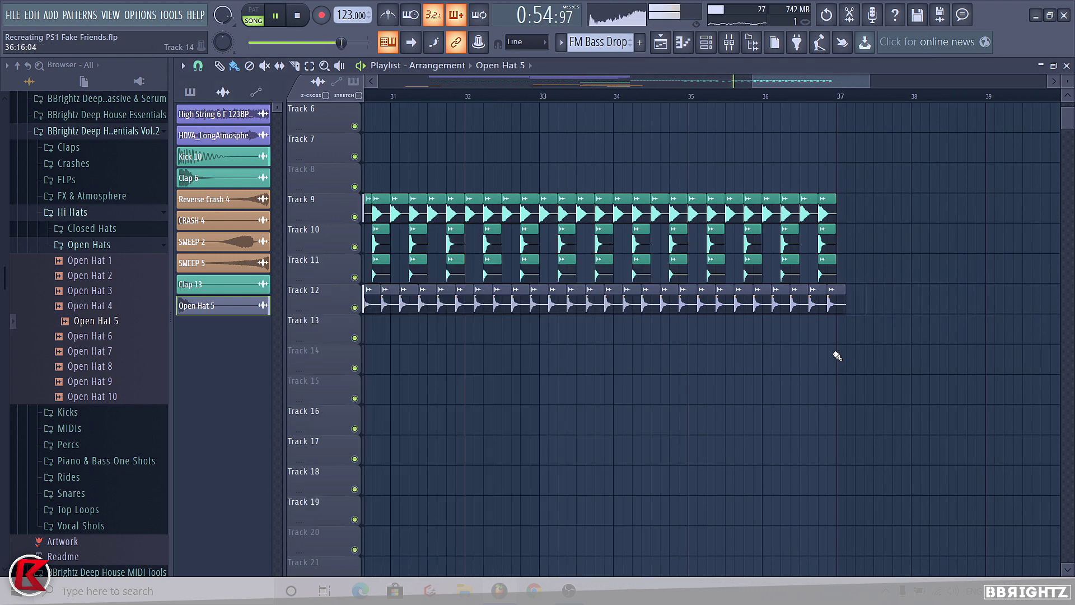
# Trim the last Open Hat 5 clip at bar 37, lower the sample's volume and raise its fade-out to 59%.
pyautogui.click(807, 307)
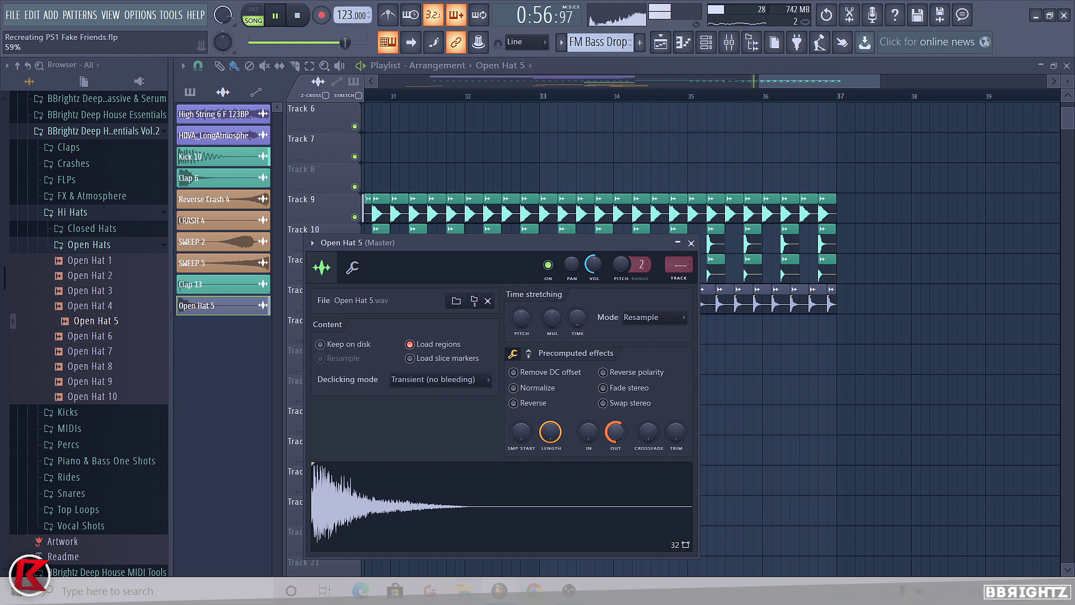
pyautogui.scroll(-4, 857, 410)
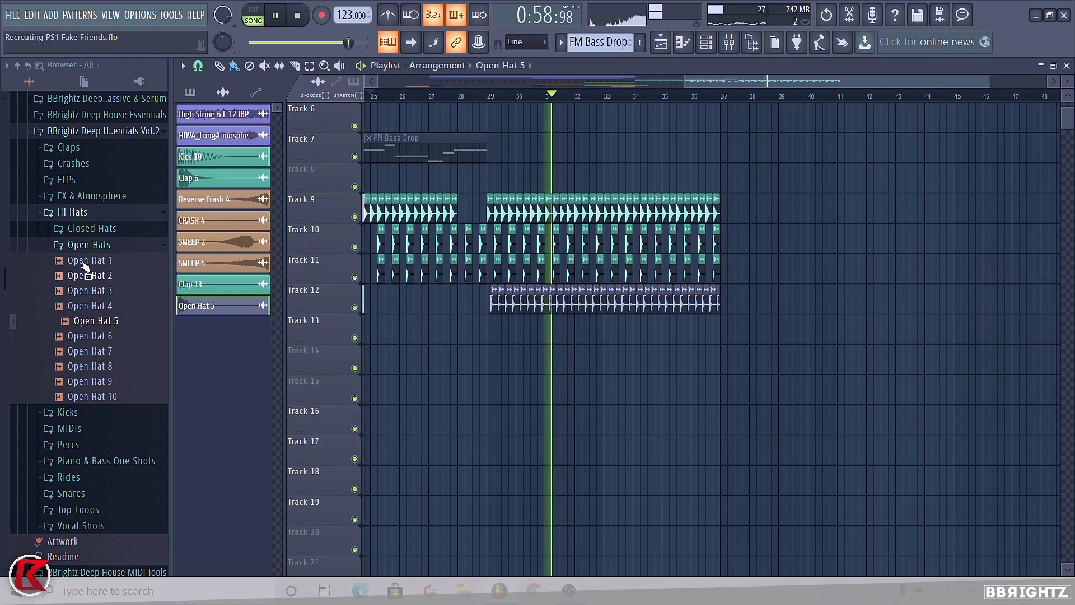
pyautogui.press('space')
# Add the Energy Top Loop (Noise) sample to Track 13 at bar 29.
pyautogui.click(77, 245)
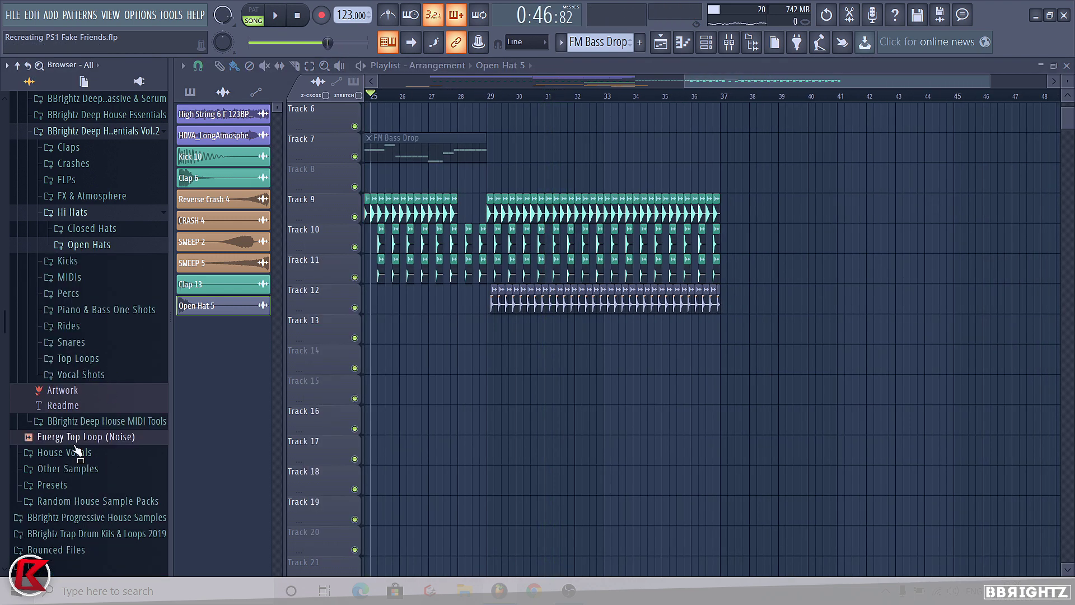
pyautogui.moveTo(108, 448); pyautogui.dragTo(500, 336)
pyautogui.scroll(2, 515, 359)
pyautogui.scroll(2, 516, 359)
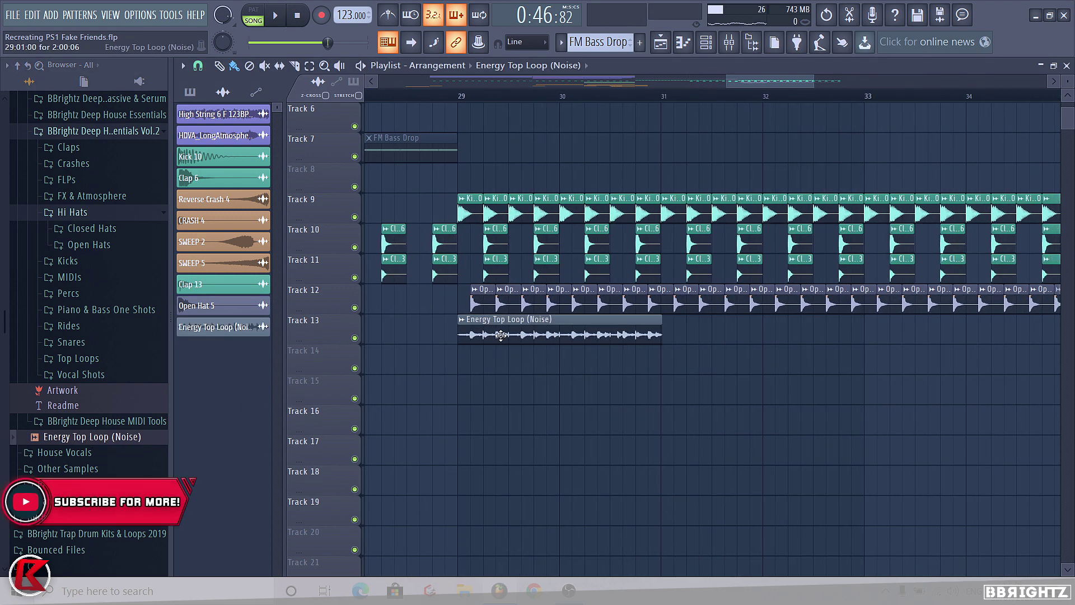
# Set the Energy Top Loop (Noise) time-stretching mode to Stretch.
pyautogui.doubleClick(565, 322)
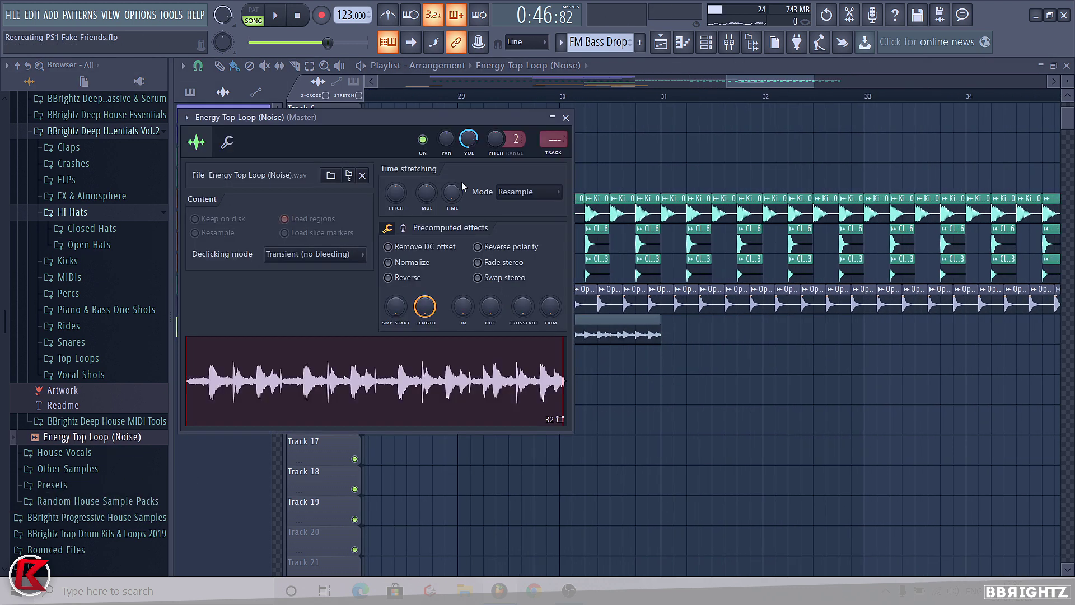
pyautogui.click(536, 193)
pyautogui.click(537, 239)
pyautogui.press('Escape')
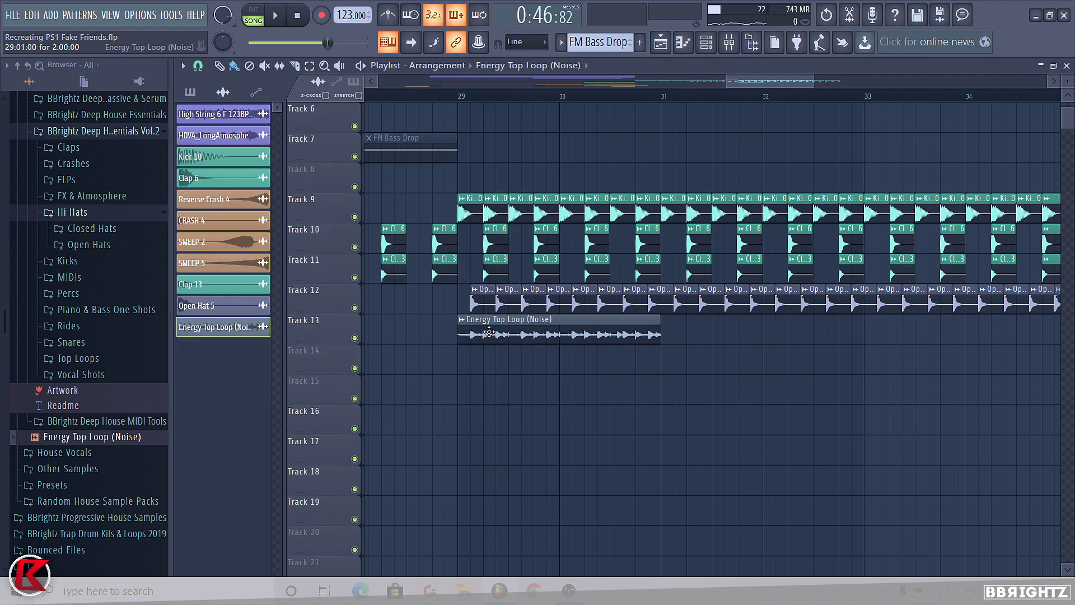
# Repeat the Energy Top Loop (Noise) clip along Track 13 up to bar 37.
pyautogui.scroll(-2, 470, 357)
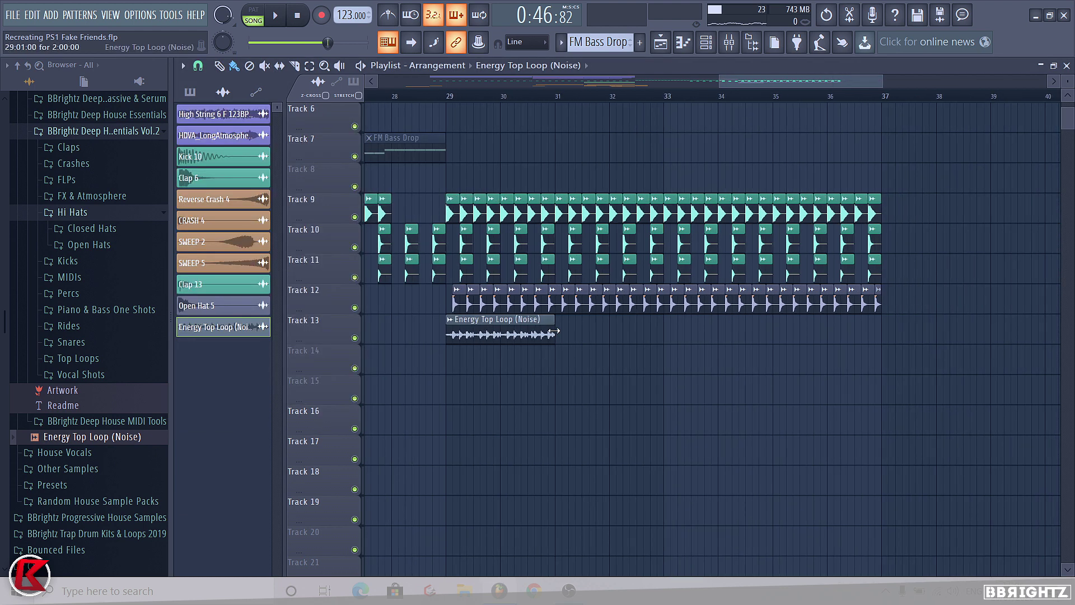
pyautogui.moveTo(560, 335); pyautogui.dragTo(790, 340)
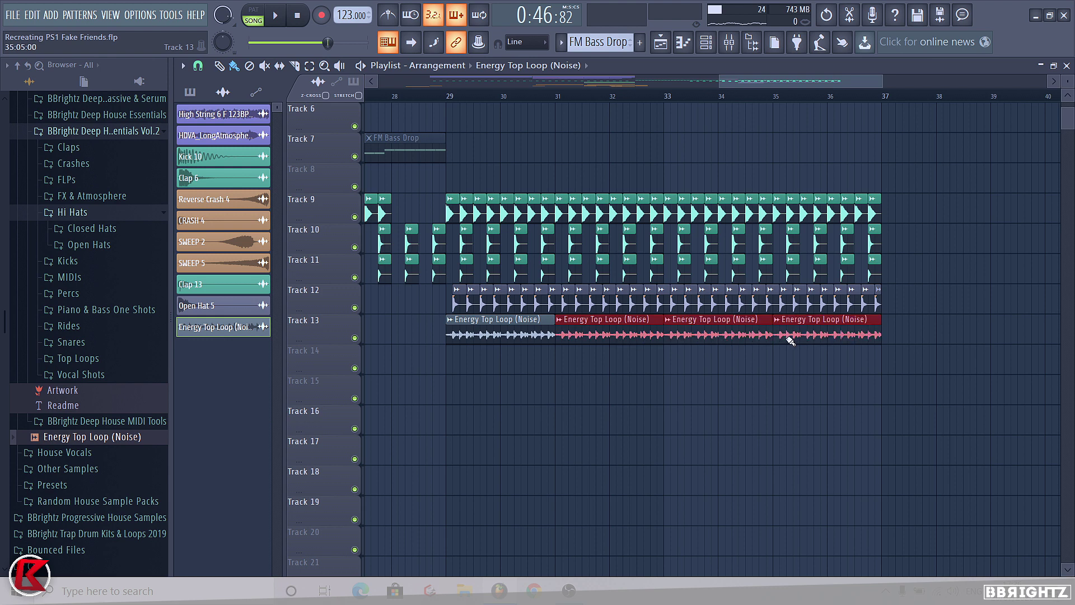
pyautogui.scroll(-2, 541, 381)
# Play from just after bar 28 and lower the Energy Top Loop (Noise) channel volume to about -18.0 dB.
pyautogui.click(442, 96)
pyautogui.press('space')
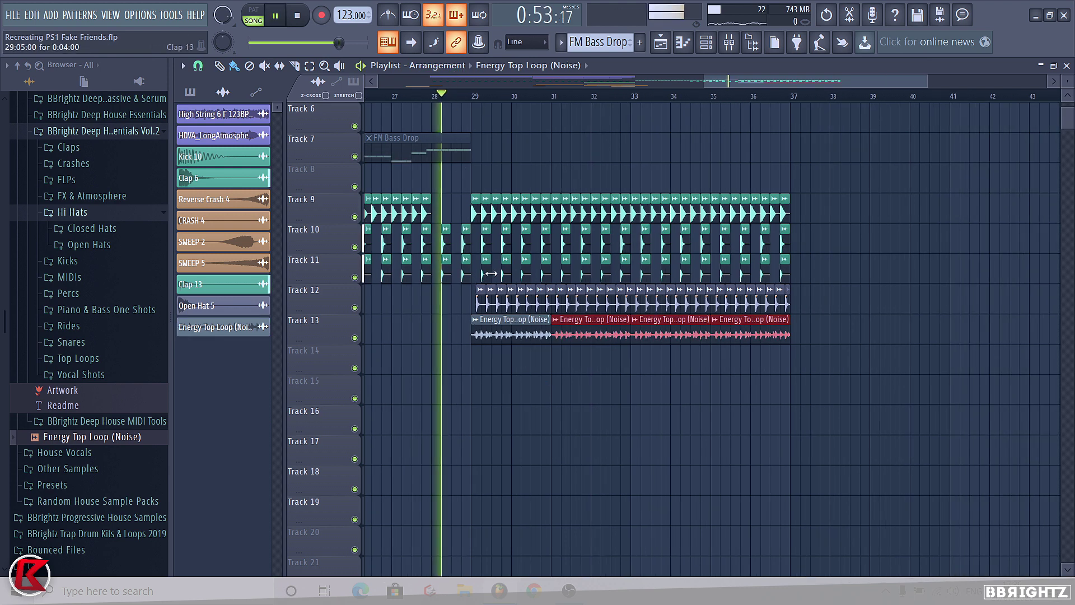
pyautogui.doubleClick(491, 331)
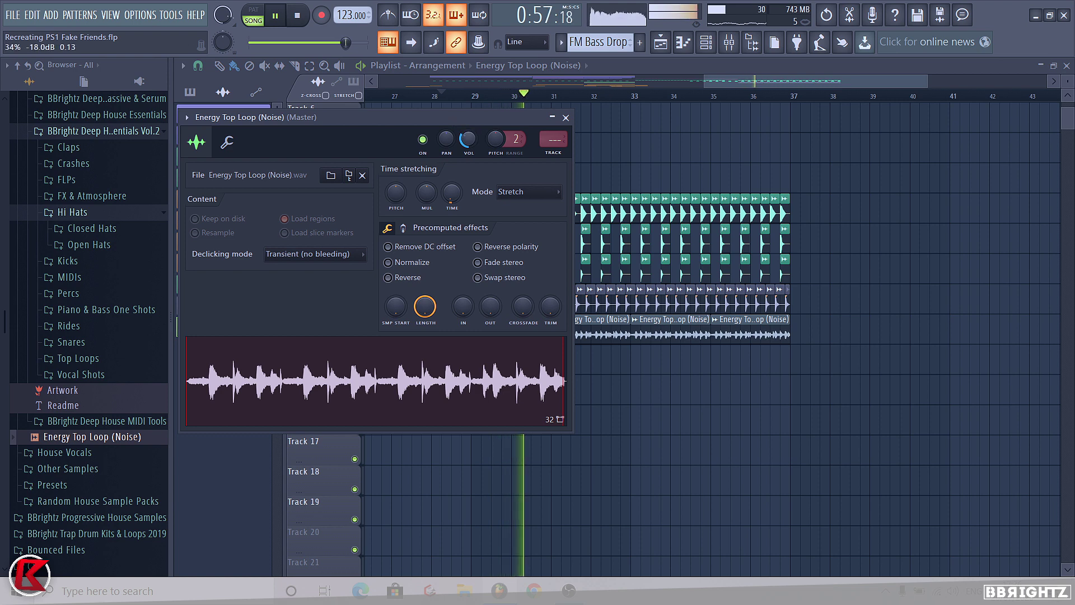
pyautogui.press('Escape')
pyautogui.doubleClick(525, 336)
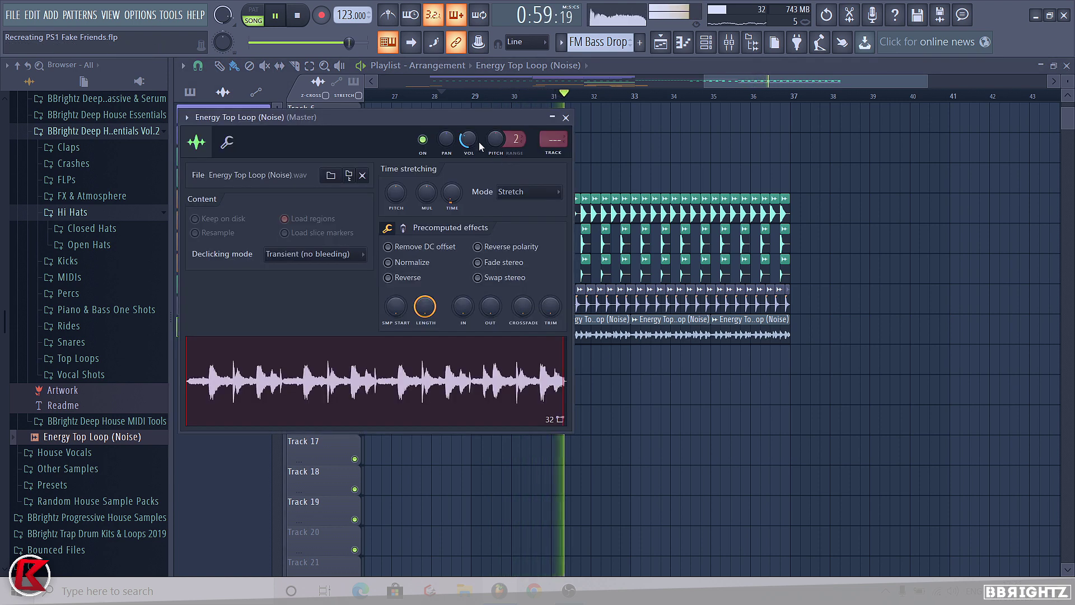
pyautogui.press('Escape')
pyautogui.press('space')
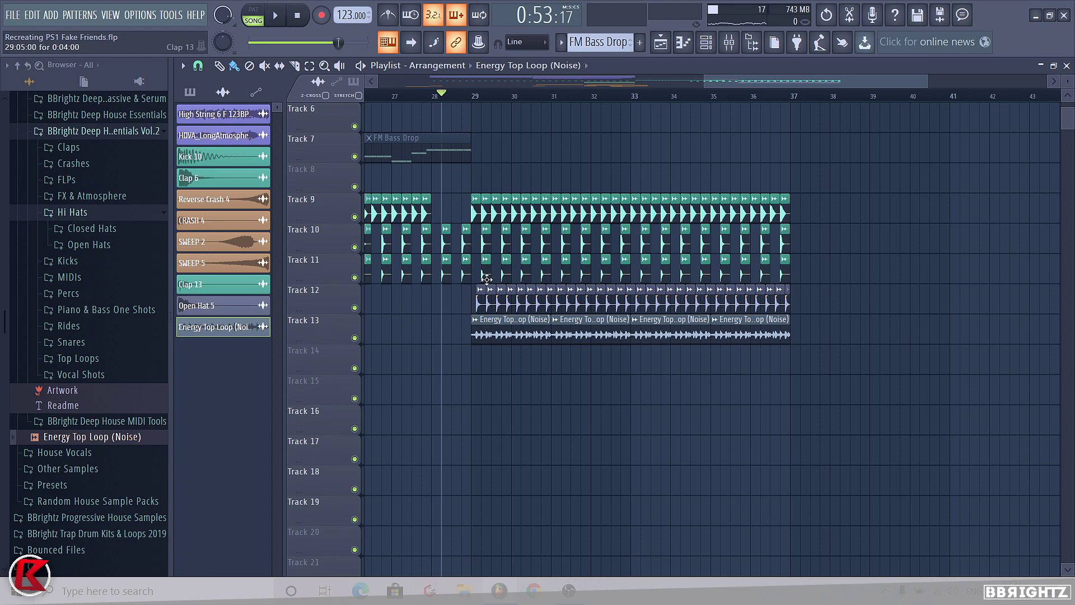
# Replay the section from bar 28 and check the Energy Top Loop (Noise) channel volume against the other drums.
pyautogui.scroll(-3, 677, 340)
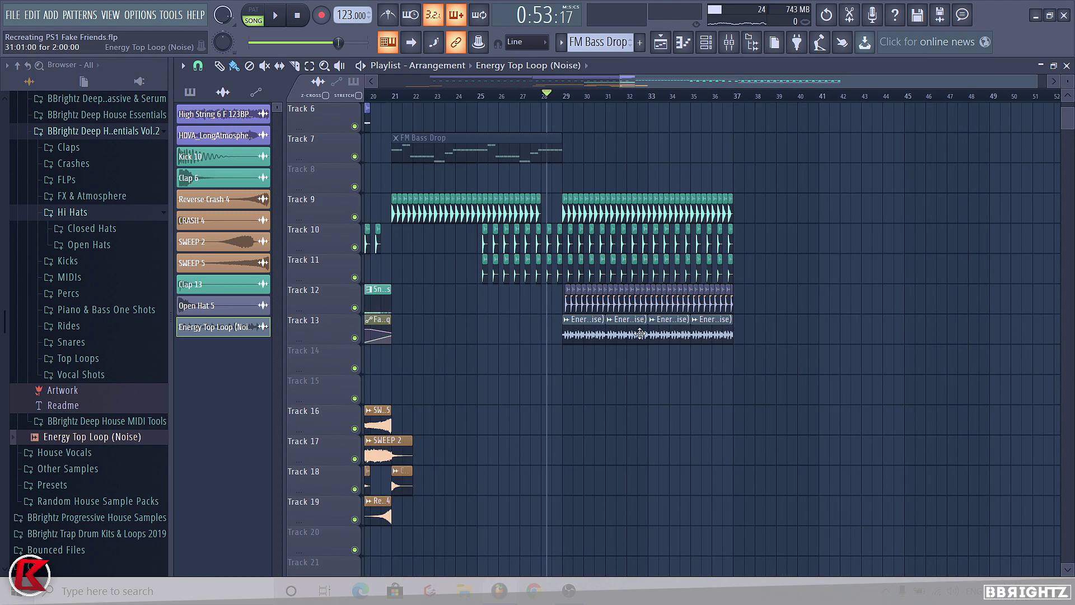
pyautogui.press('space')
pyautogui.scroll(-2, 582, 325)
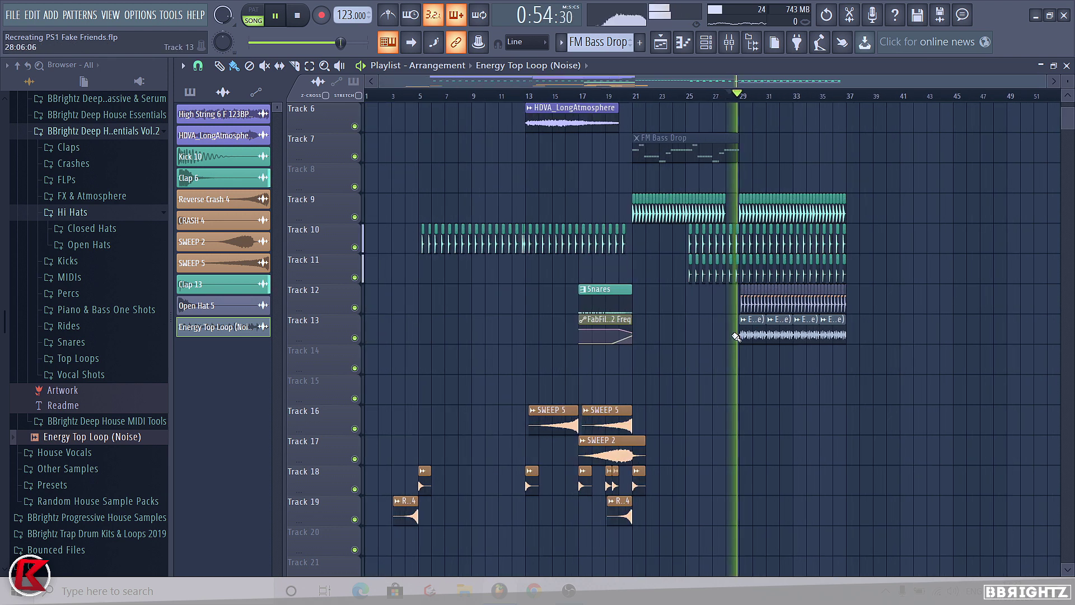
pyautogui.doubleClick(742, 334)
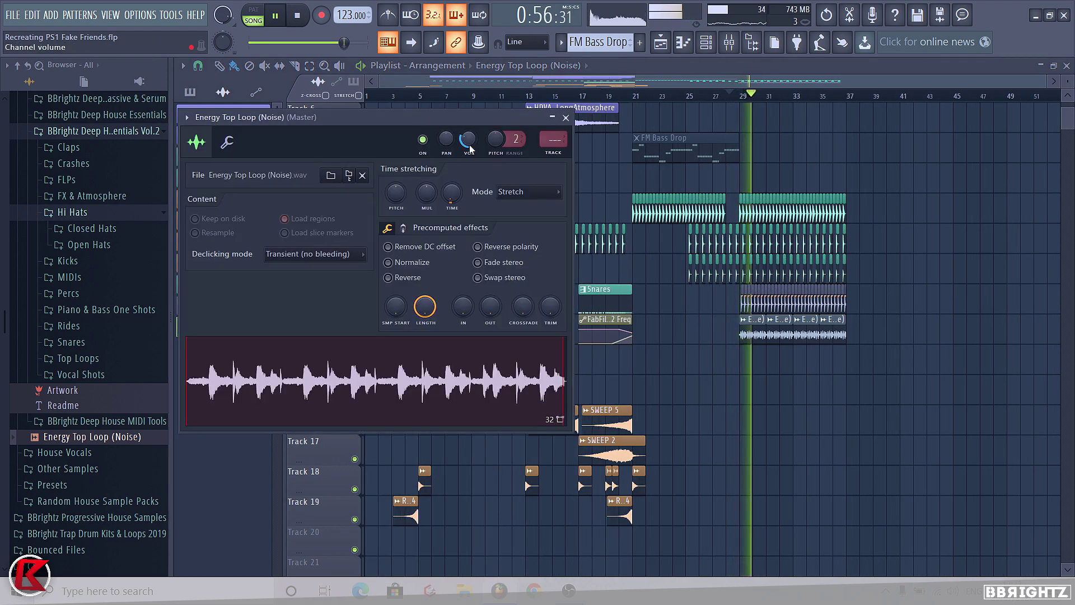
pyautogui.press('Escape')
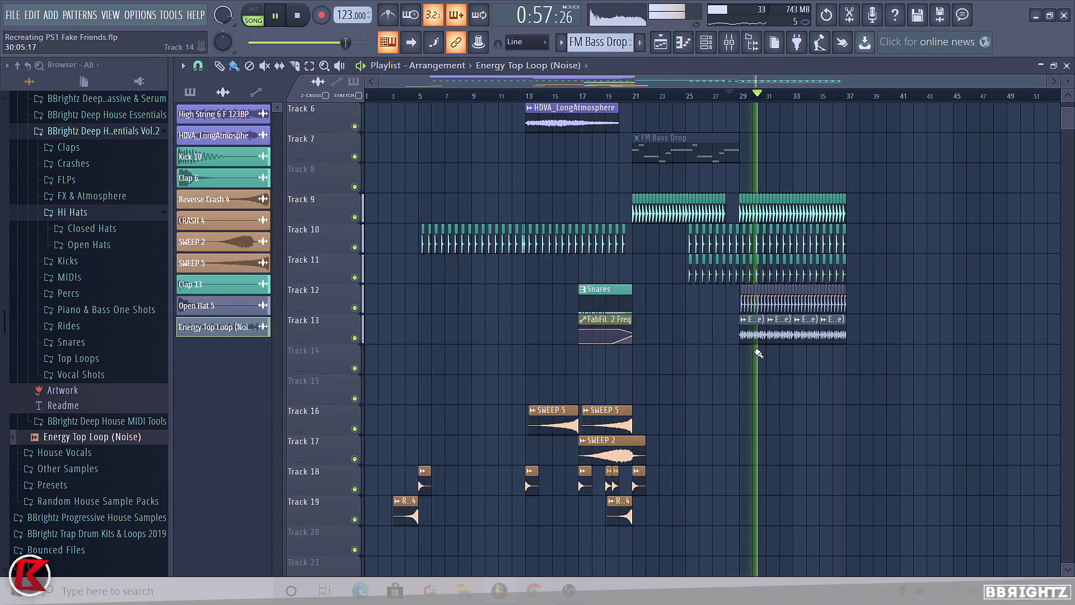
# Stop playback, browse the Top Loops of BBrightz Deep House Essentials, and add TOP LOOP 4 to Track 15 at bar 26.
pyautogui.click(70, 131)
pyautogui.scroll(2, 82, 179)
pyautogui.click(78, 174)
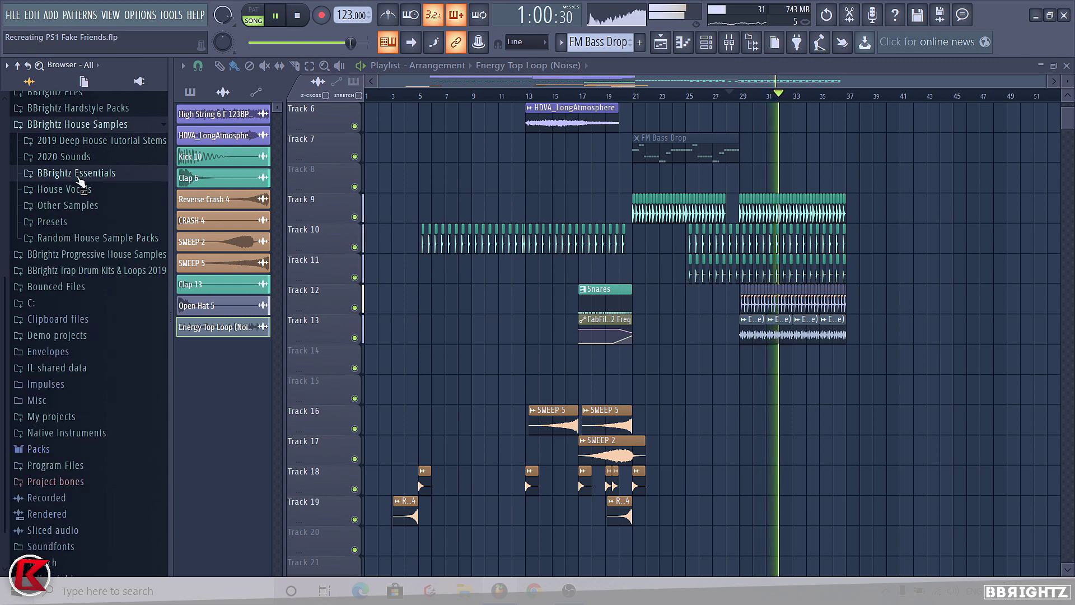
pyautogui.press('space')
pyautogui.click(78, 174)
pyautogui.click(89, 206)
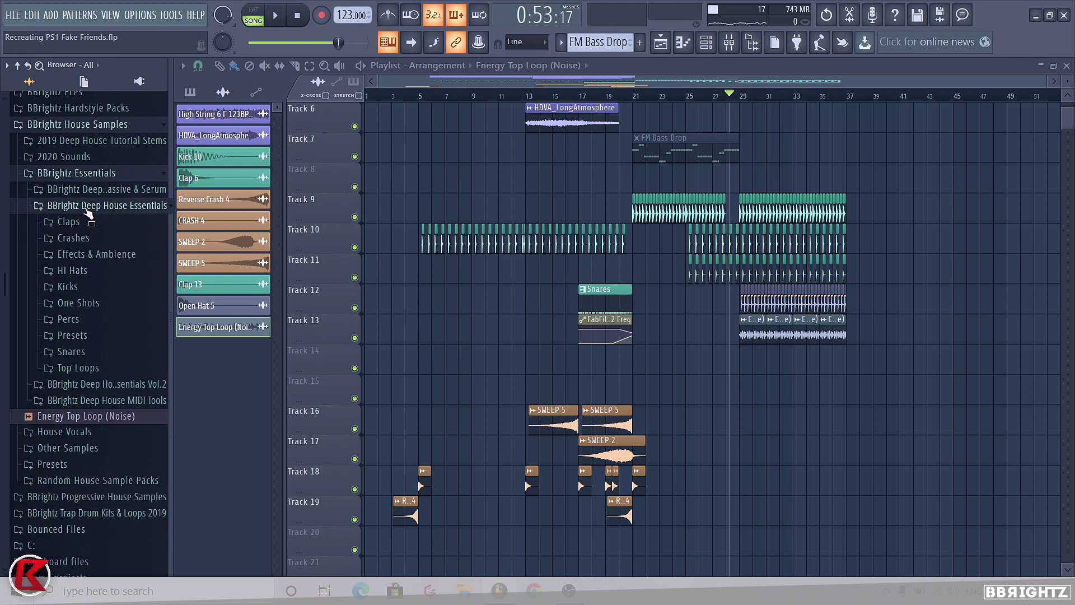
pyautogui.click(67, 368)
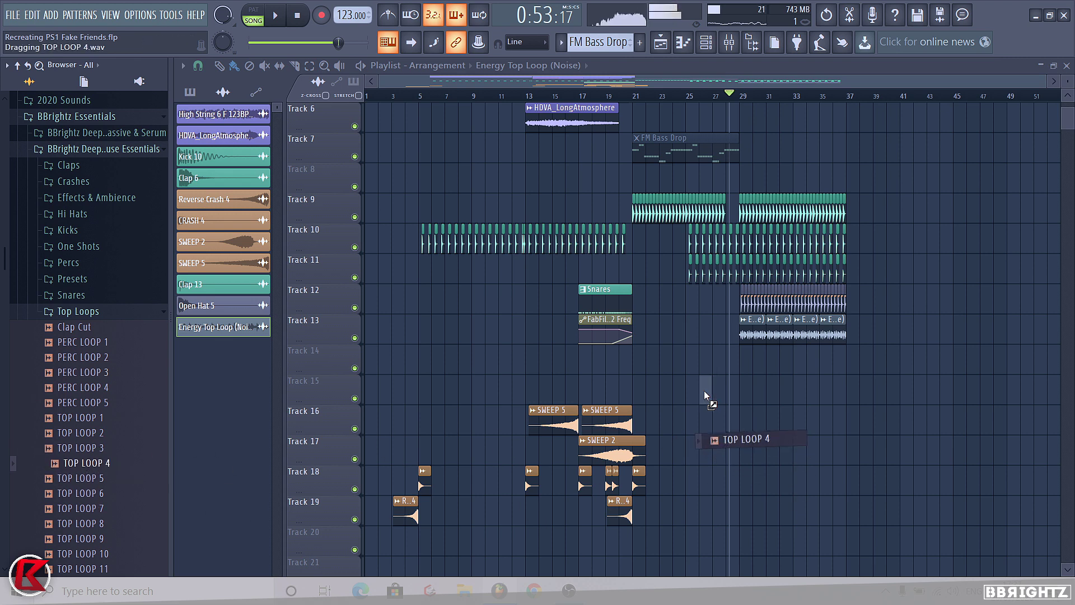
pyautogui.moveTo(704, 391); pyautogui.dragTo(705, 393)
# Solo Track 15 and listen to the start of TOP LOOP 4 from bar 26.
pyautogui.scroll(12, 723, 414)
pyautogui.rightClick(354, 398)
pyautogui.press('space')
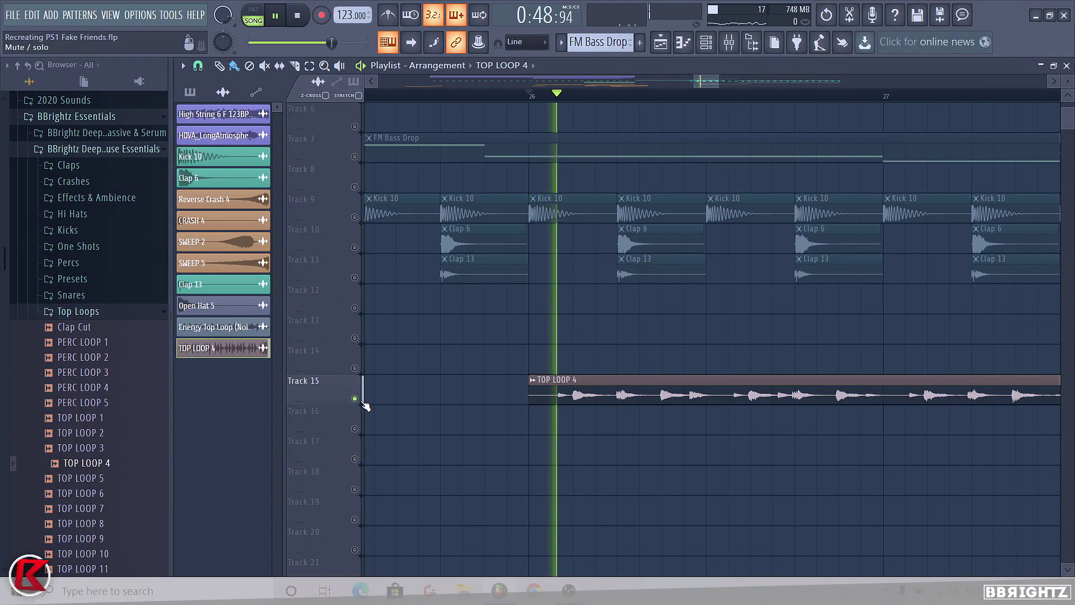
pyautogui.scroll(-1, 565, 424)
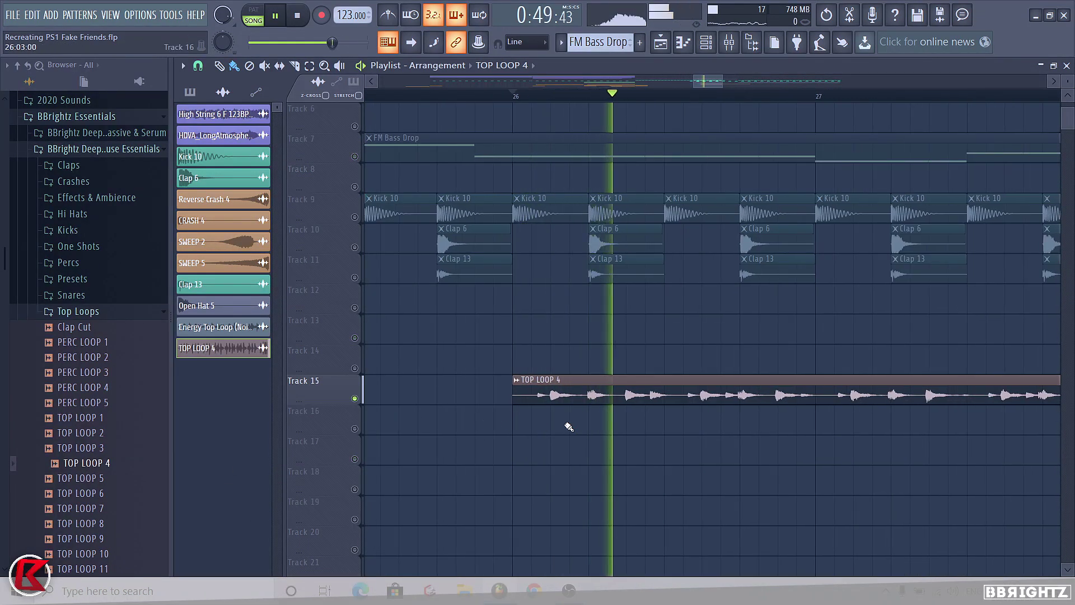
pyautogui.press('space')
# Slice TOP LOOP 4 down to the single hit at 26:08:06, delete the rest, and unsolo Track 15.
pyautogui.scroll(6, 661, 400)
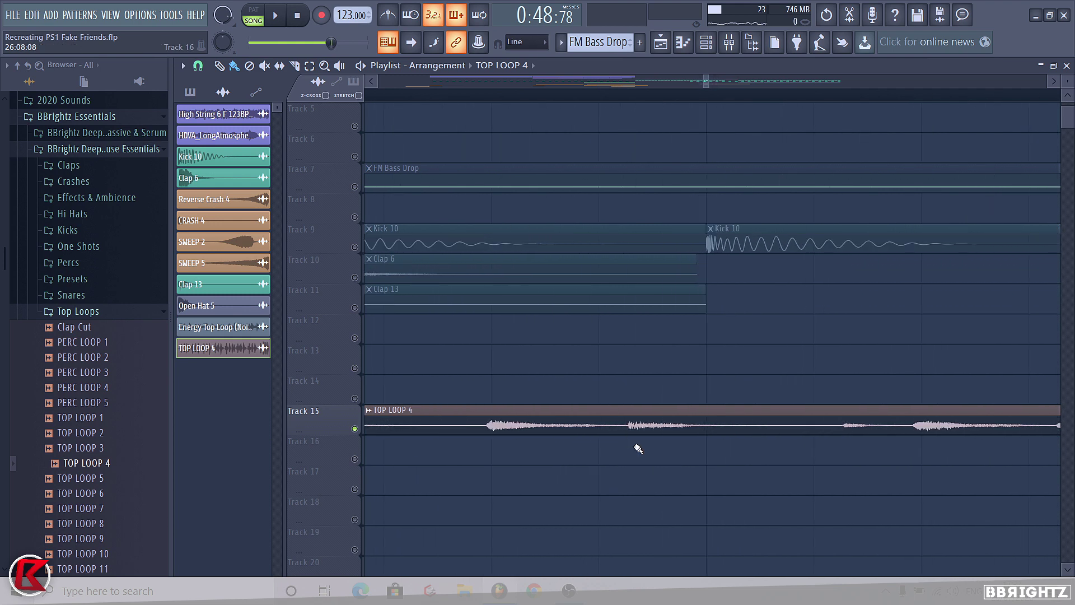
pyautogui.keyDown('alt'); pyautogui.keyDown('shift'); pyautogui.rightClick(629, 430); pyautogui.keyUp('shift'); pyautogui.keyUp('alt')
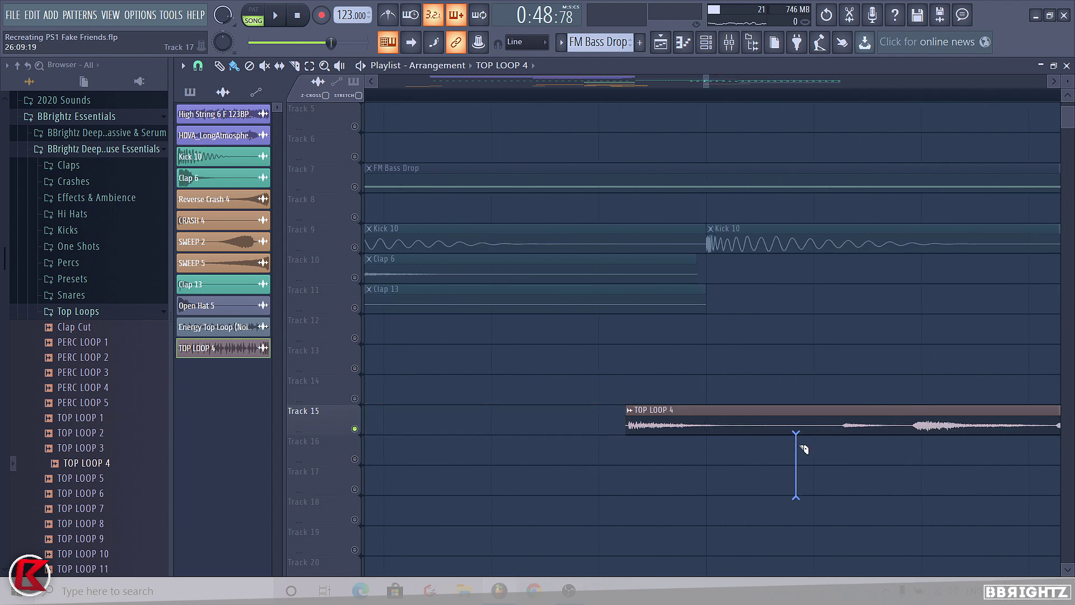
pyautogui.scroll(-8, 576, 403)
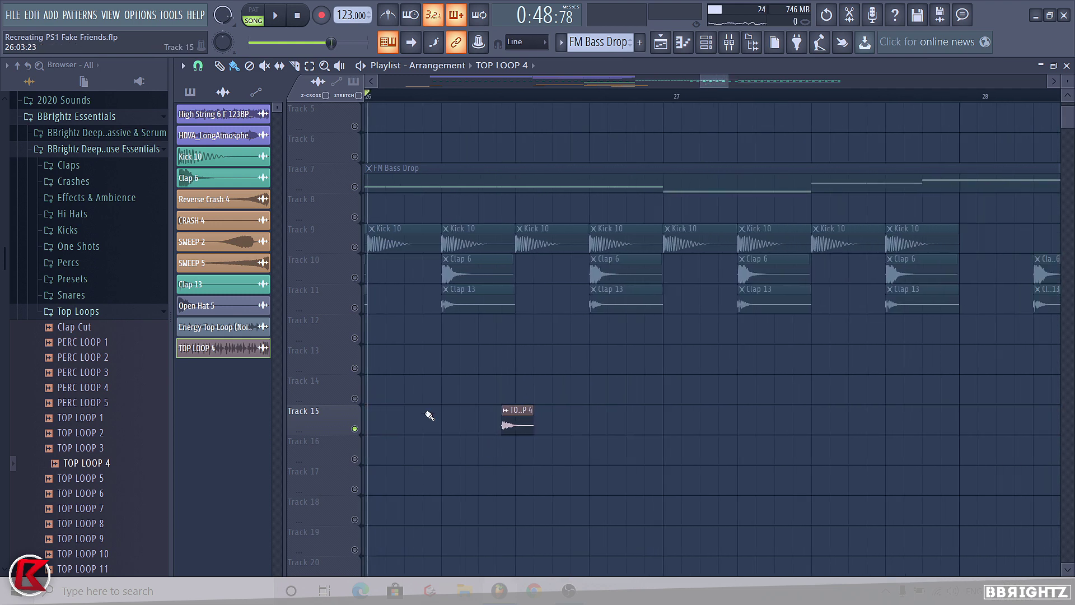
pyautogui.scroll(-2, 493, 420)
pyautogui.scroll(5, 488, 417)
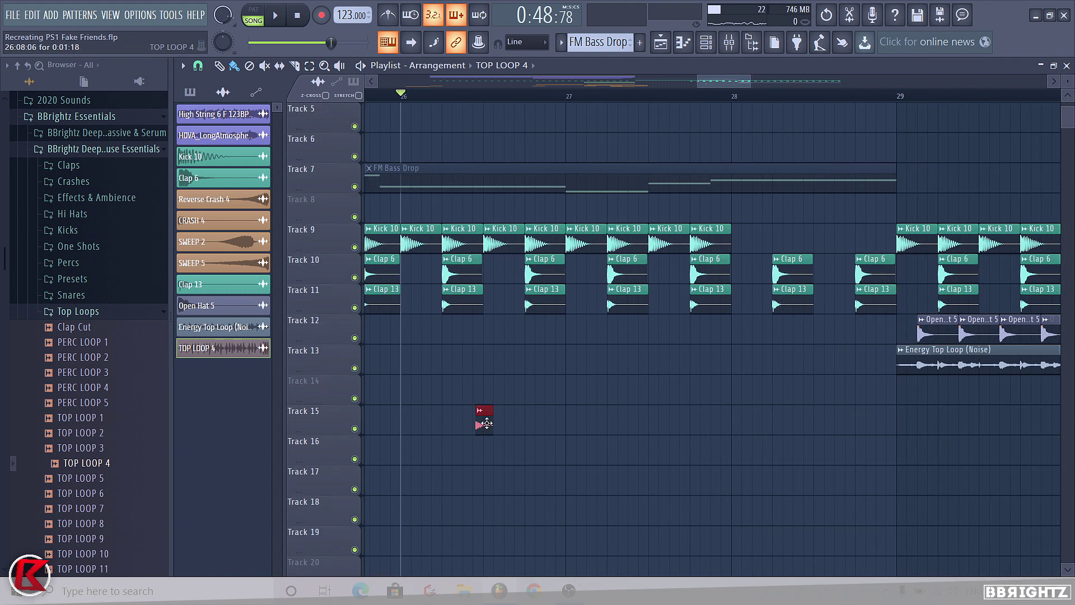
# Move the TOP LOOP 4 slice to Track 14 and position it at about 29:08:06 while playing the drop.
pyautogui.scroll(-3, 492, 428)
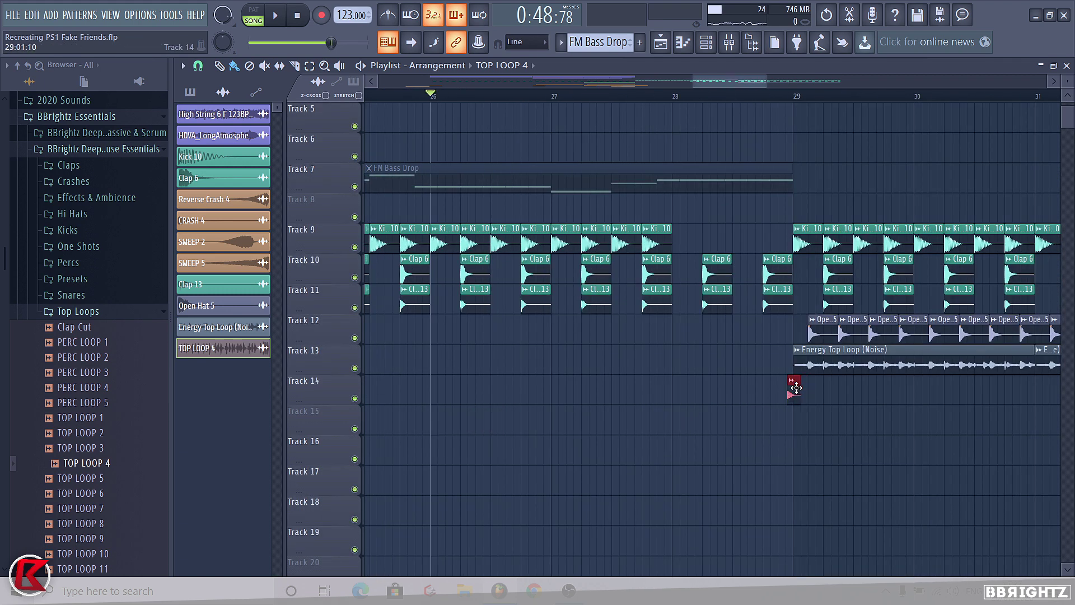
pyautogui.scroll(-4, 442, 427)
pyautogui.scroll(4, 588, 408)
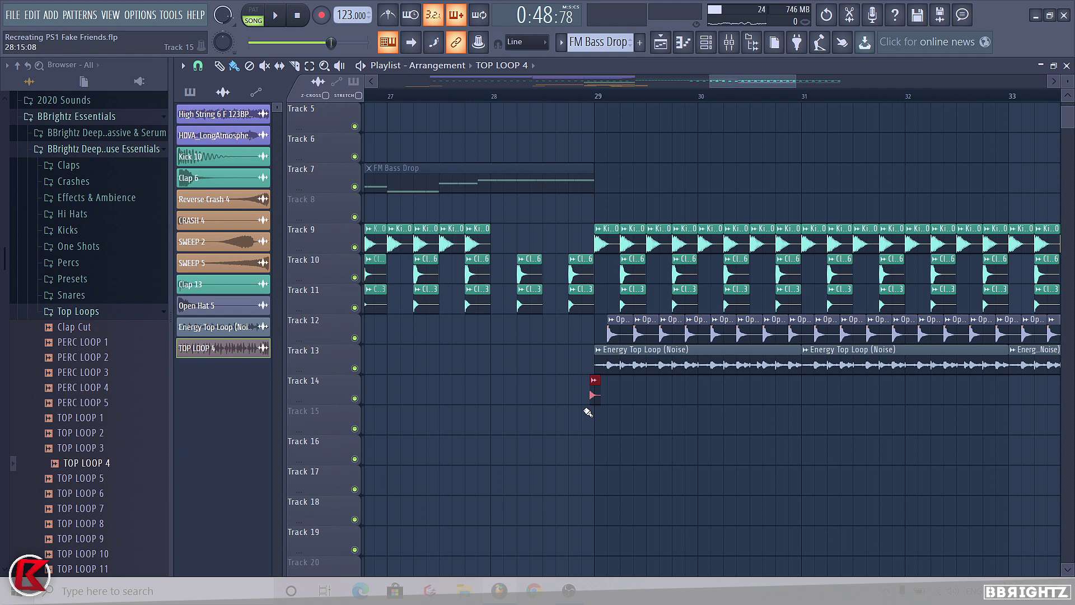
pyautogui.moveTo(595, 392); pyautogui.dragTo(617, 392)
pyautogui.scroll(4, 582, 398)
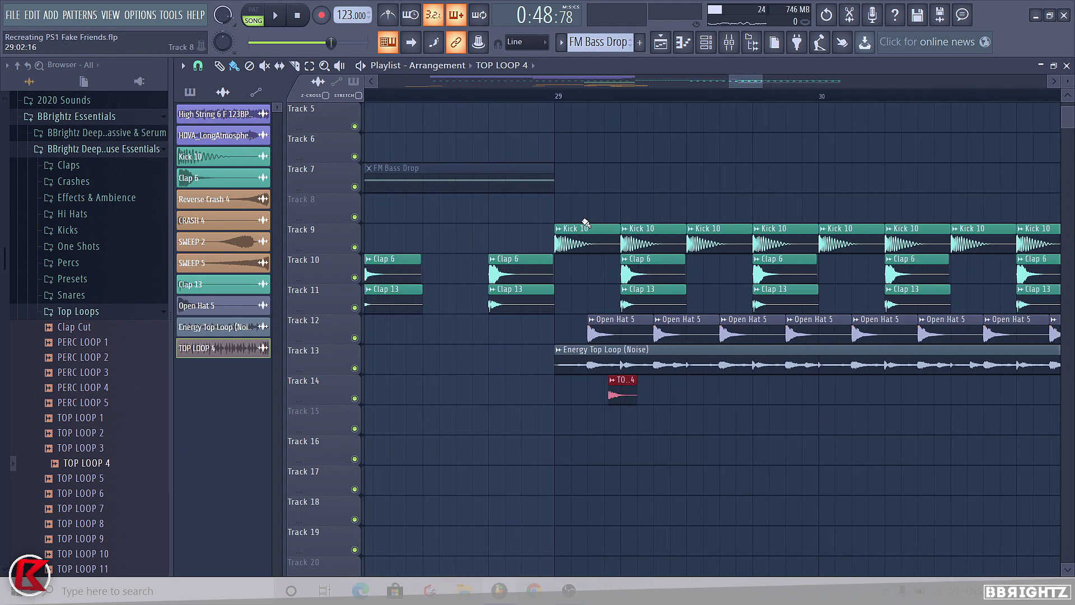
pyautogui.press('space')
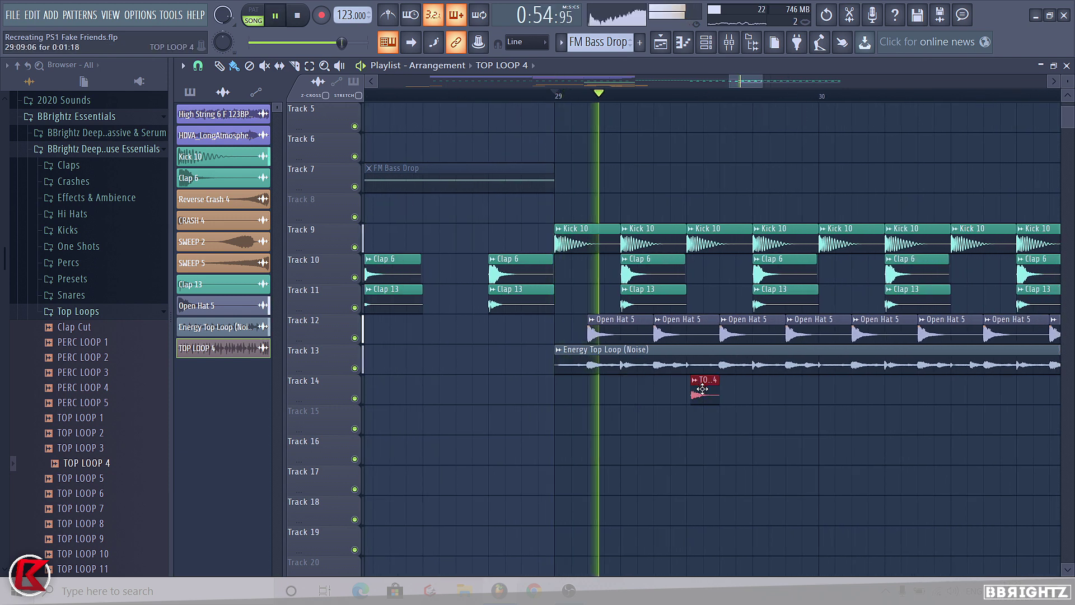
pyautogui.scroll(-2, 689, 396)
pyautogui.scroll(2, 830, 402)
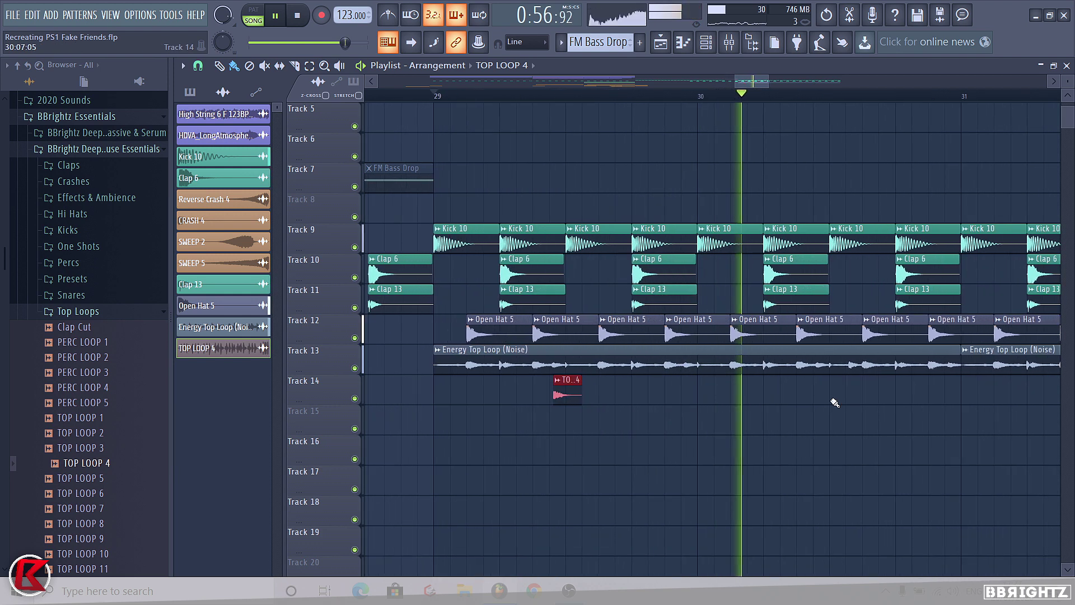
# Place copies of the TOP LOOP 4 slice on Track 14 at 30:08:06 and 30:15:06 while replaying the section.
pyautogui.click(818, 401)
pyautogui.rightClick(818, 402)
pyautogui.press('space')
pyautogui.press('space')
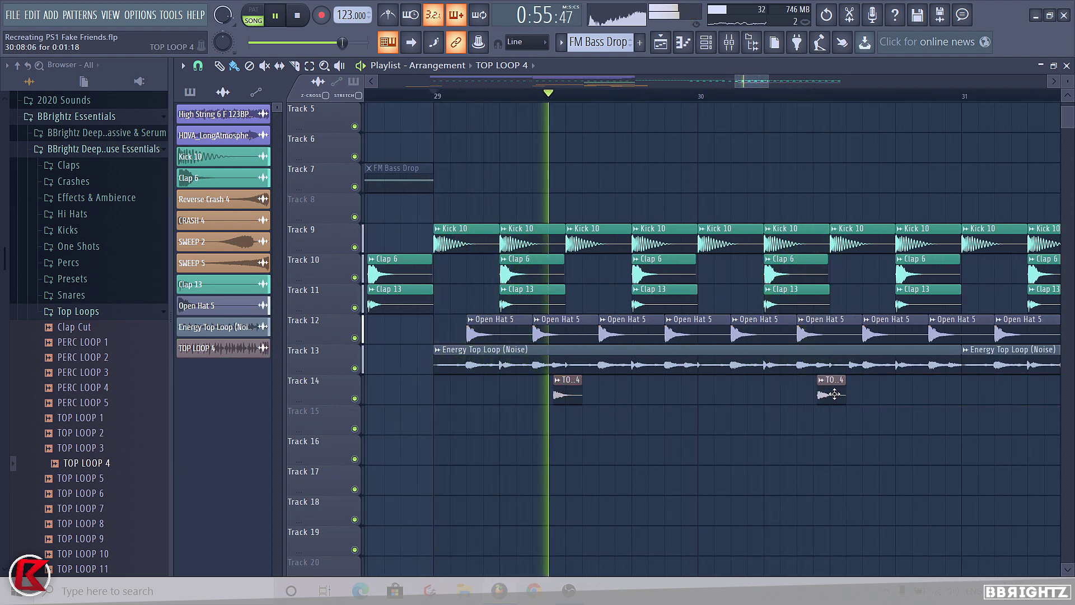
pyautogui.click(820, 395)
pyautogui.scroll(2, 844, 425)
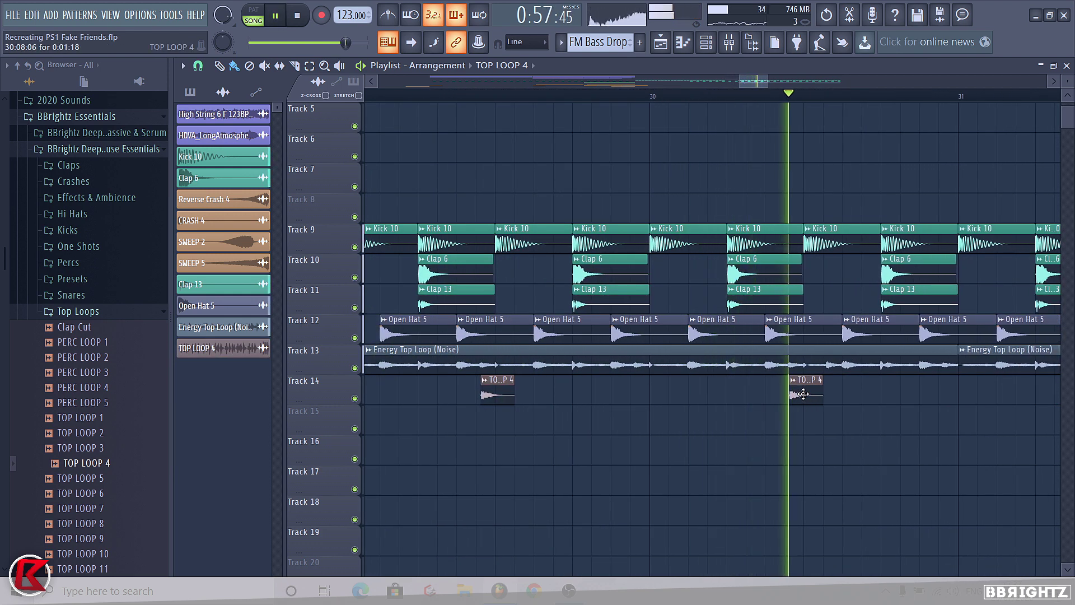
pyautogui.click(934, 398)
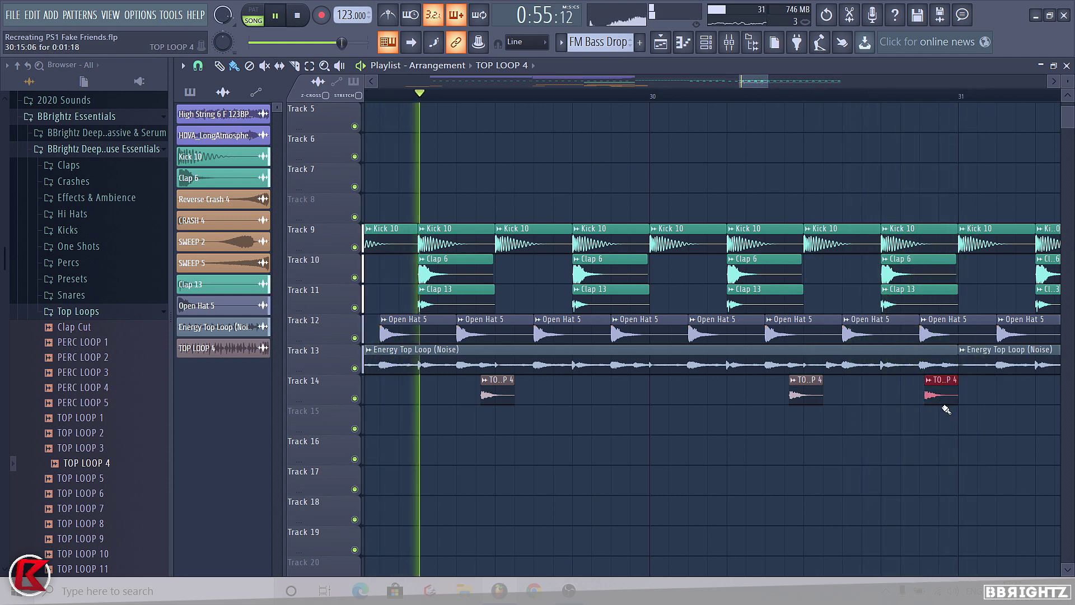
# Place copies of the TOP LOOP 4 slice on Track 14 at about 31:08, 32:08 and 32:10 while replaying the drop.
pyautogui.scroll(-2, 681, 433)
pyautogui.scroll(-1, 681, 432)
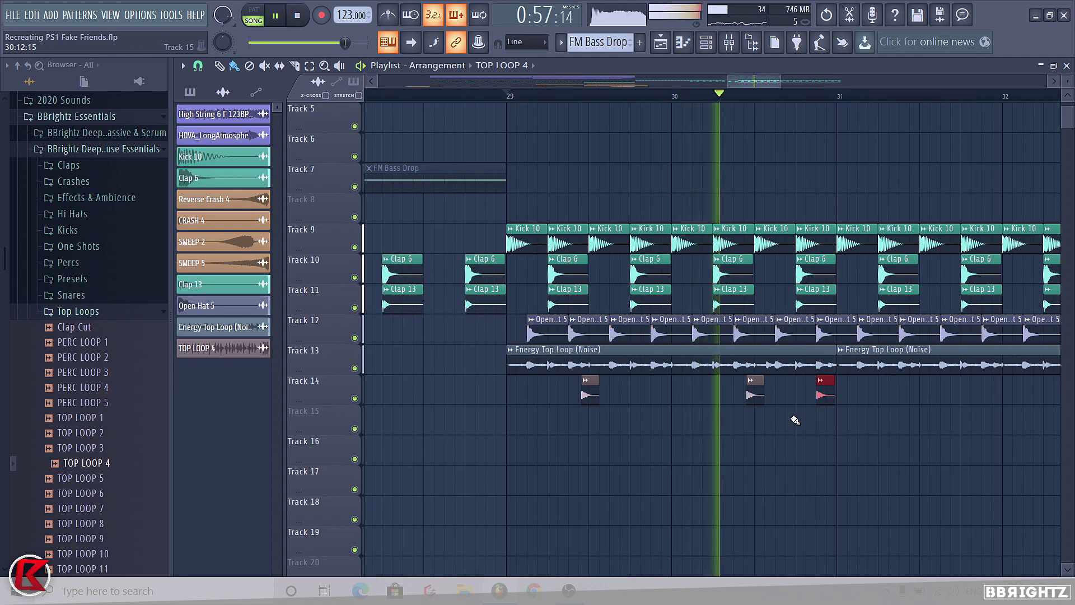
pyautogui.moveTo(950, 421)
pyautogui.mouseDown()
pyautogui.moveTo(567, 391)
pyautogui.moveTo(916, 392)
pyautogui.mouseUp()
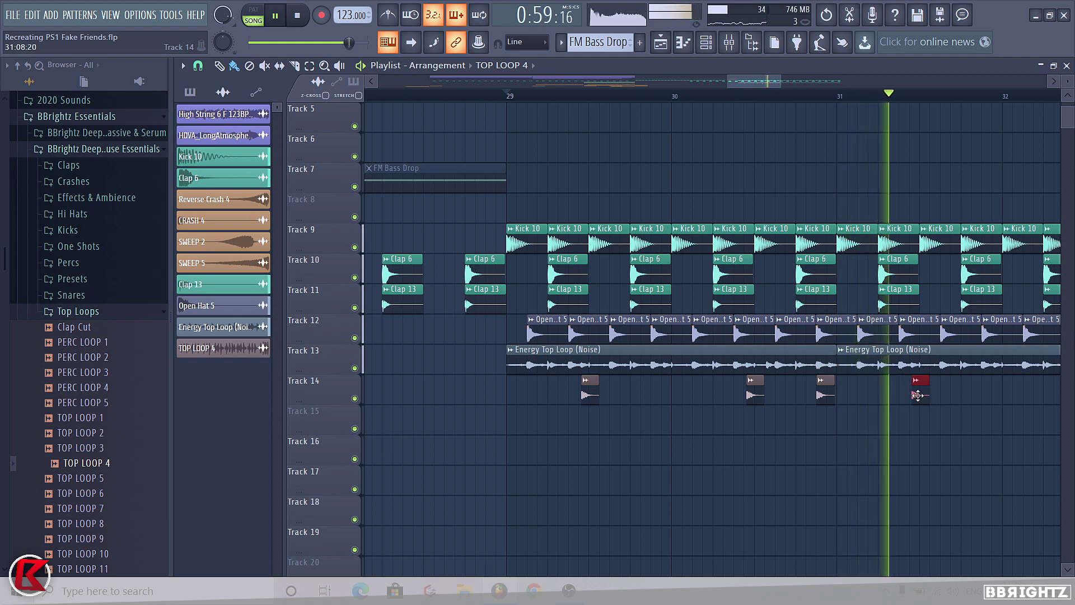
pyautogui.scroll(-3, 467, 430)
pyautogui.scroll(2, 703, 417)
pyautogui.rightClick(798, 394)
pyautogui.scroll(3, 760, 406)
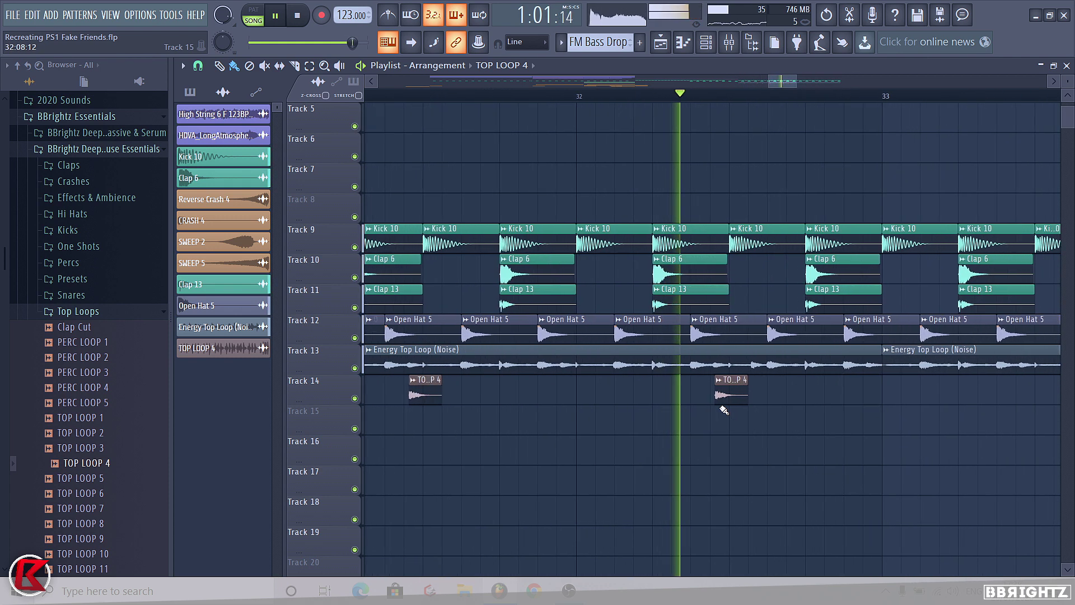
pyautogui.press('space')
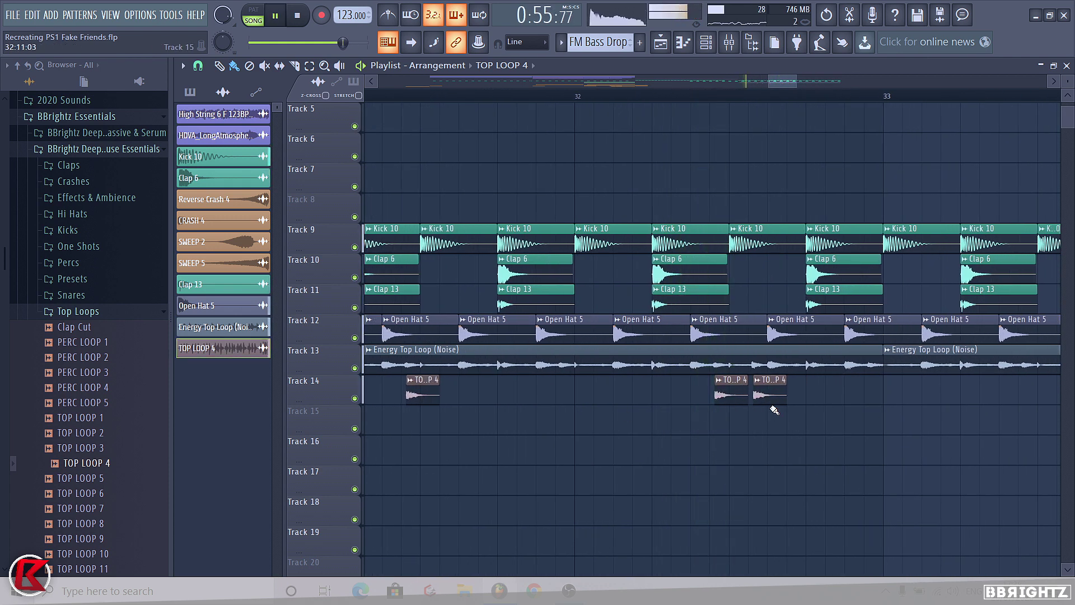
# Select all six TOP LOOP 4 slices on Track 14 and duplicate them four bars along, starting at about 33:08.
pyautogui.scroll(-4, 511, 449)
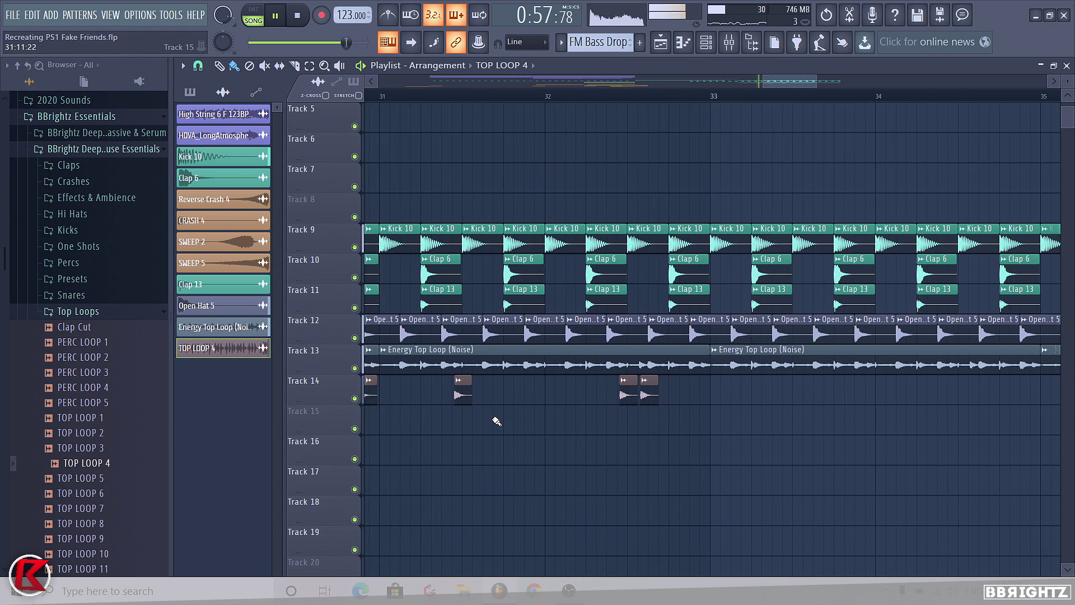
pyautogui.moveTo(675, 422); pyautogui.dragTo(385, 412)
pyautogui.moveTo(629, 424); pyautogui.dragTo(364, 390)
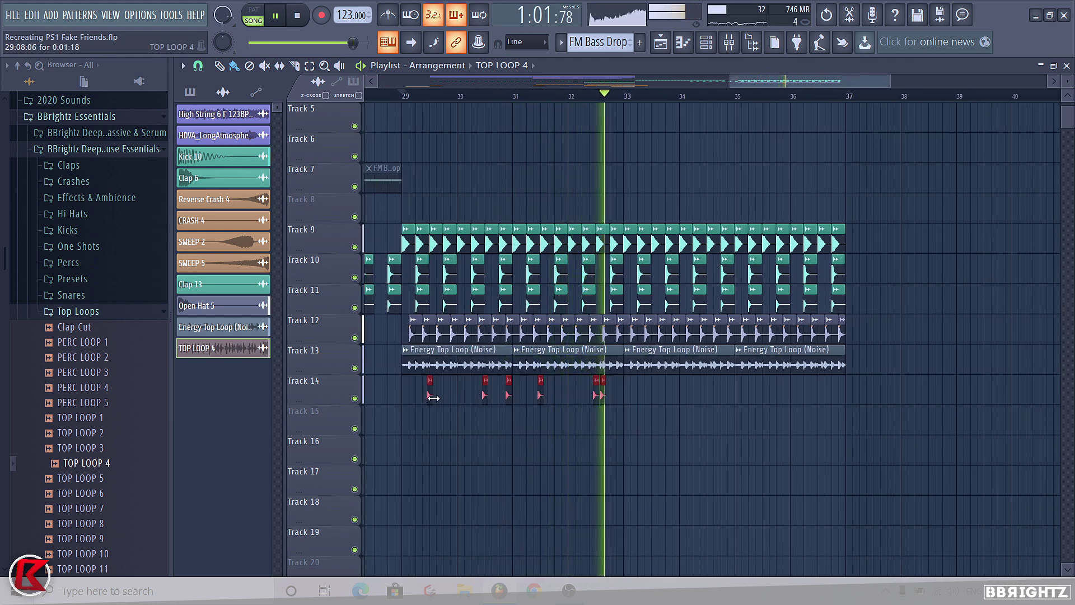
pyautogui.moveTo(433, 397); pyautogui.dragTo(651, 401)
pyautogui.keyDown('ctrl'); pyautogui.click(699, 439); pyautogui.keyUp('ctrl')
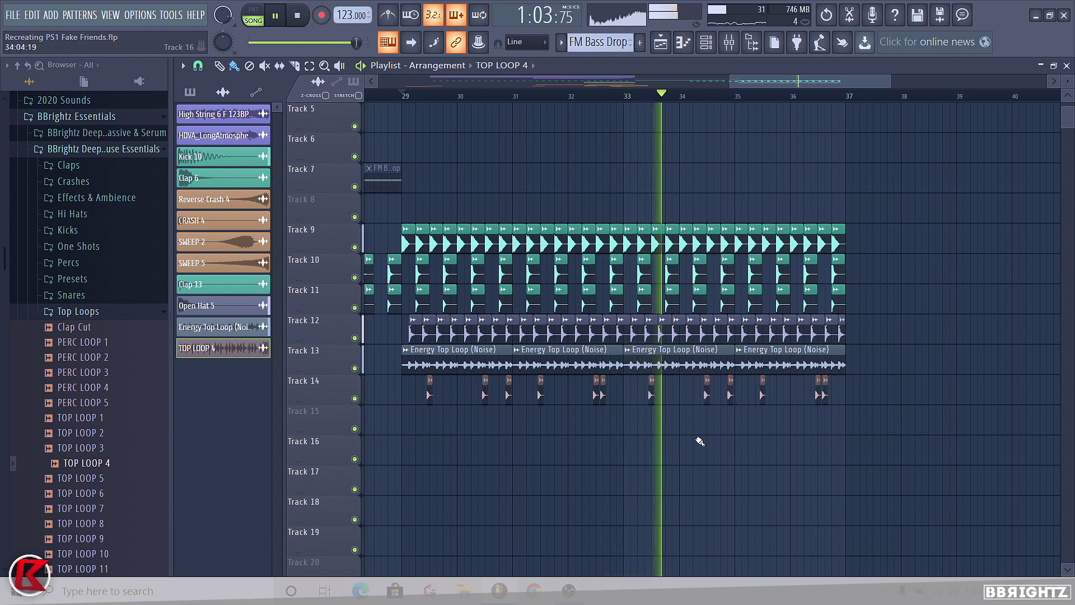
# Stop playback and recolor the Open Hat 5 and Energy Top Loop (Noise) clips green to match the other drums.
pyautogui.scroll(-2, 616, 426)
pyautogui.press('space')
pyautogui.click(487, 350)
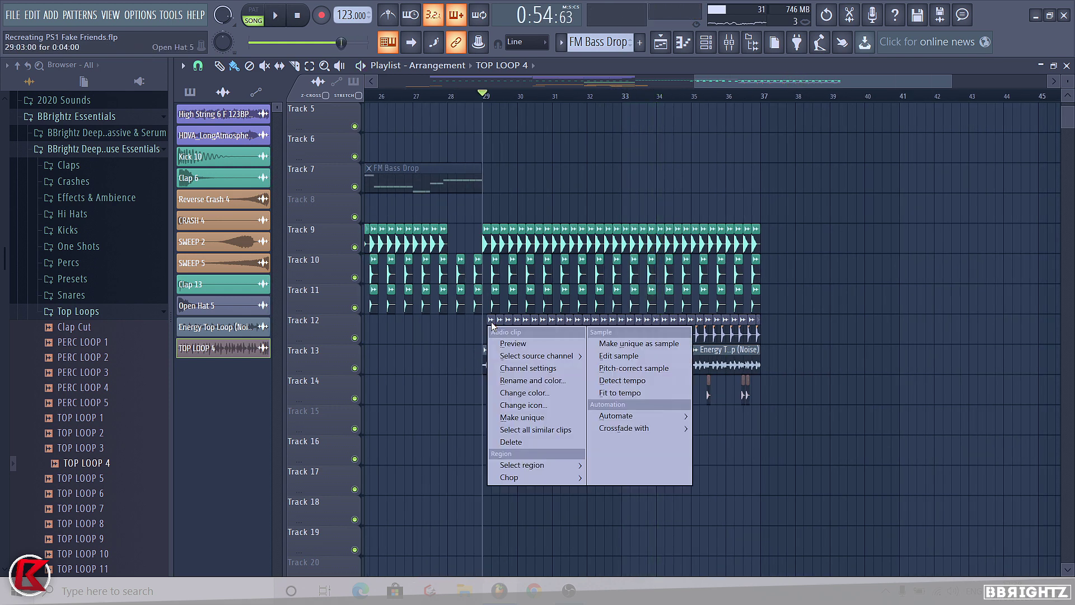
pyautogui.click(533, 387)
pyautogui.click(533, 391)
pyautogui.click(488, 351)
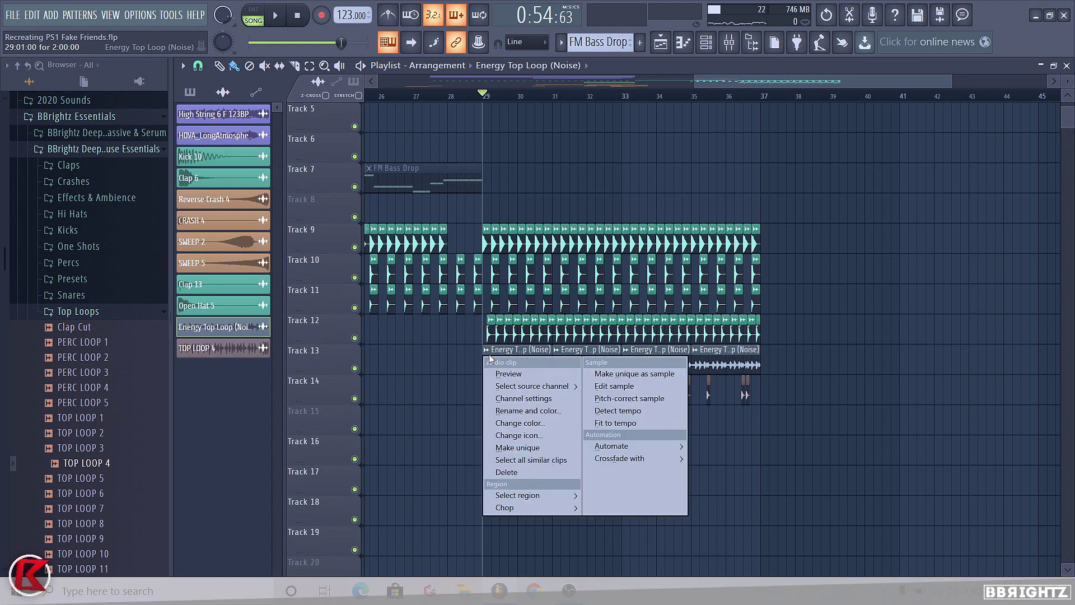
pyautogui.click(522, 423)
pyautogui.click(534, 391)
# Recolor the TOP LOOP 4 clips the same green, keeping their name.
pyautogui.click(500, 380)
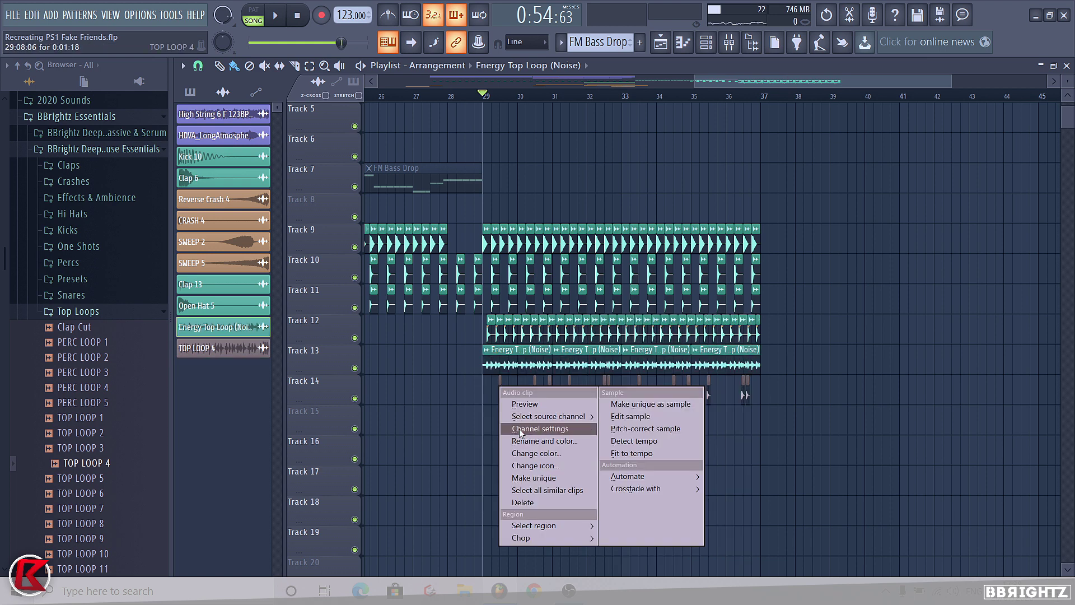
pyautogui.click(521, 441)
pyautogui.click(515, 428)
pyautogui.click(528, 437)
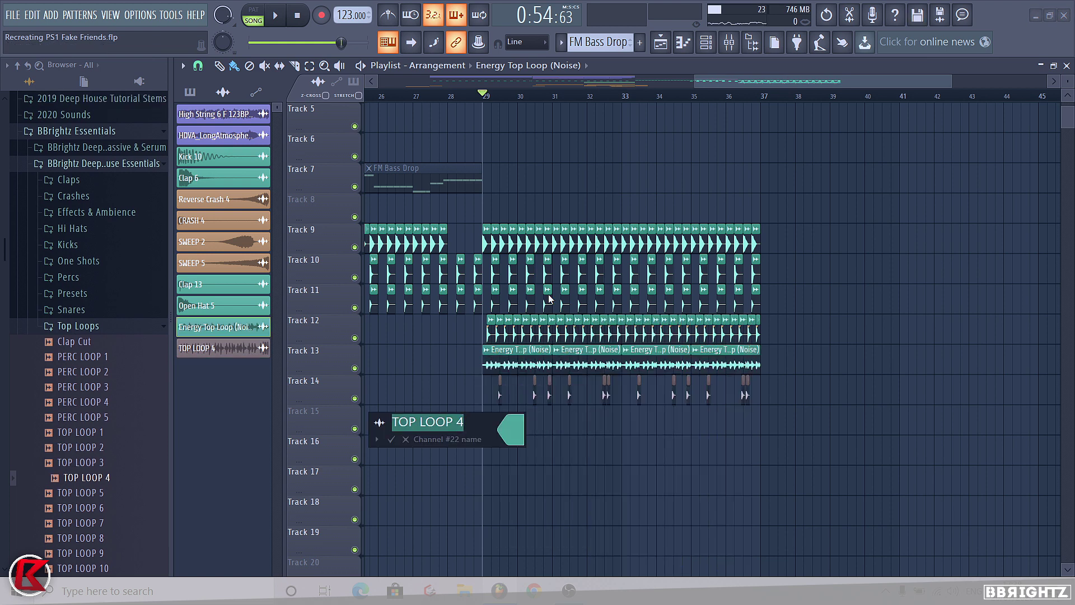
pyautogui.press('Return')
# Route the Open Hat 5, Energy Top Loop (Noise) and TOP LOOP 4 channels to consecutive mixer tracks starting from Insert 15.
pyautogui.click(703, 49)
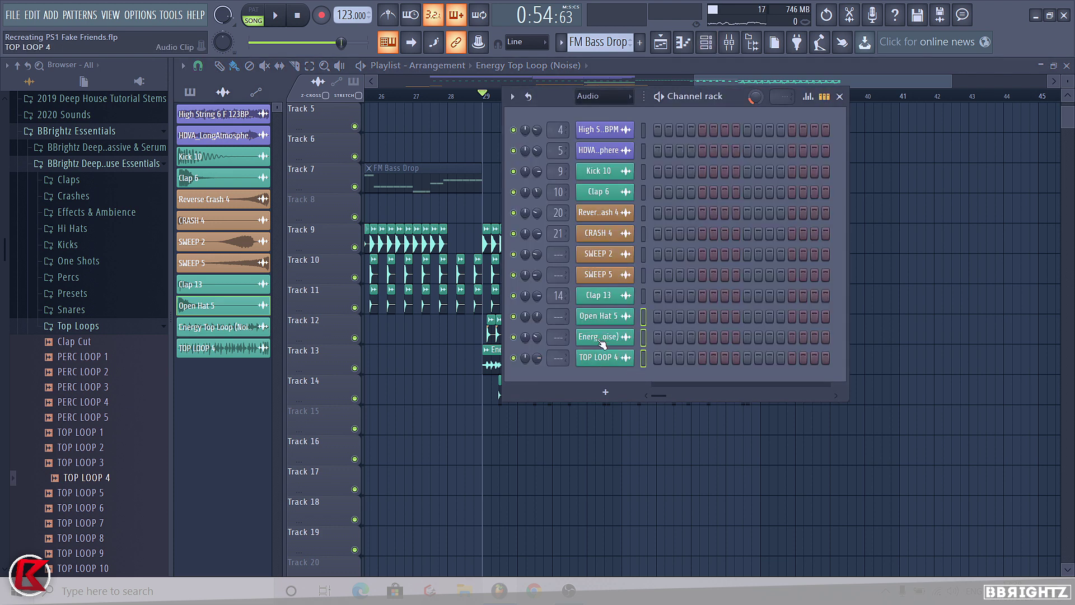
pyautogui.click(728, 43)
pyautogui.rightClick(855, 235)
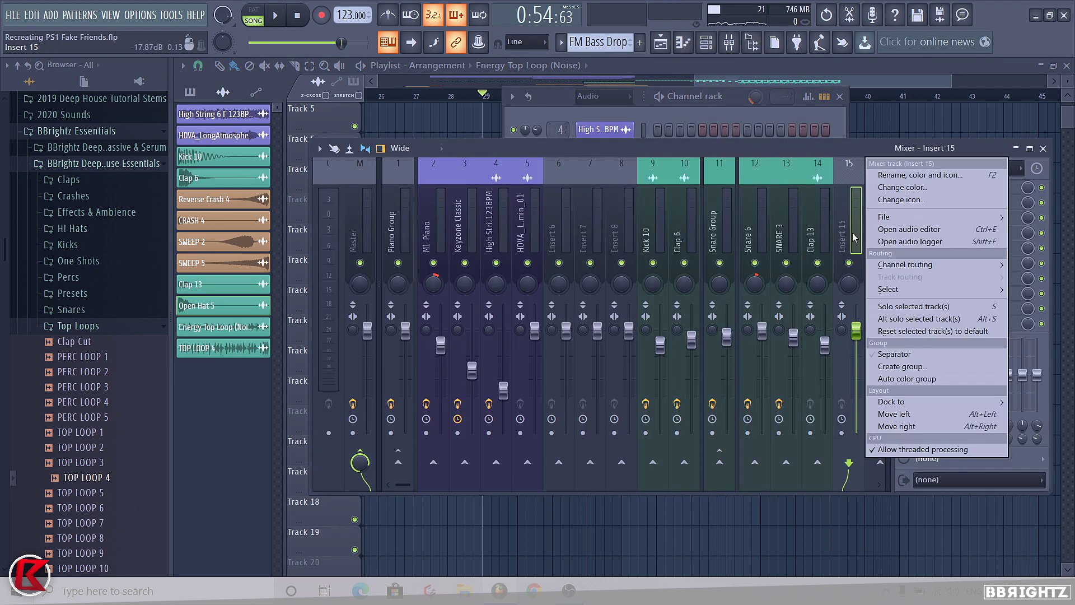
pyautogui.moveTo(911, 268)
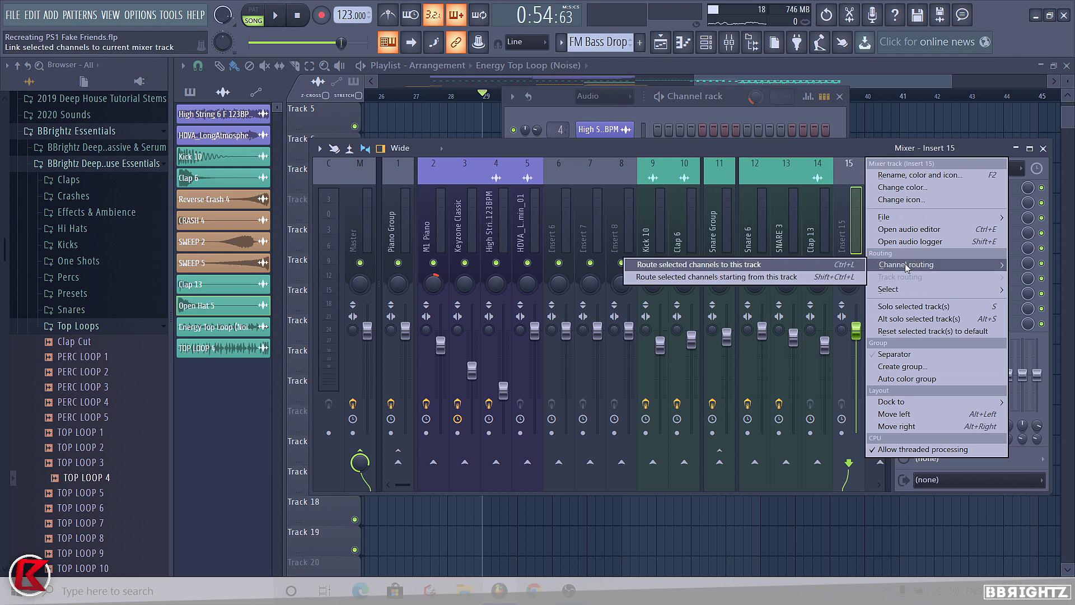
pyautogui.click(783, 277)
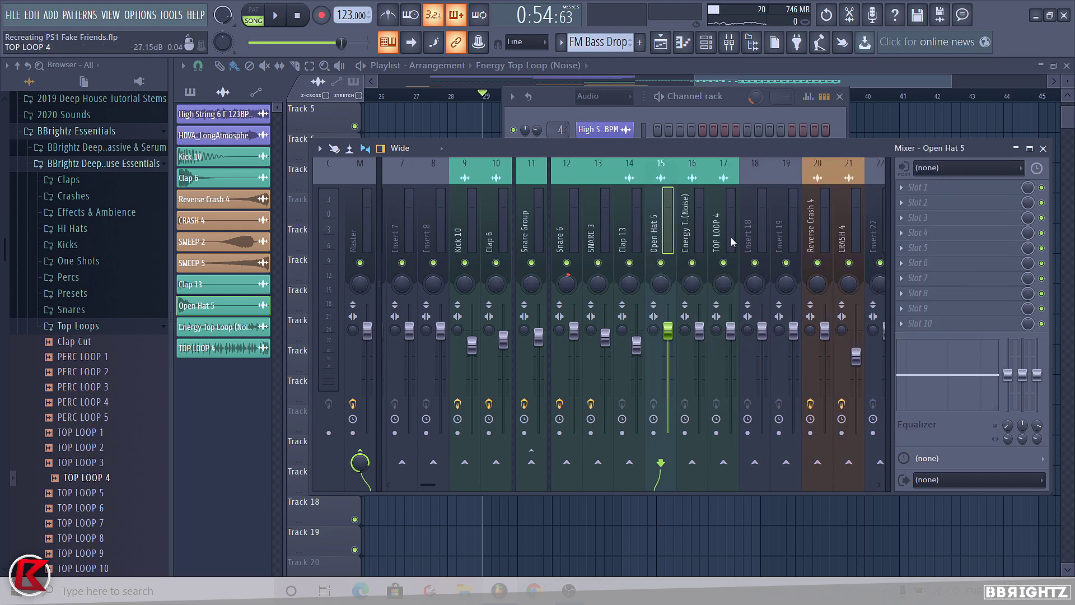
pyautogui.click(905, 135)
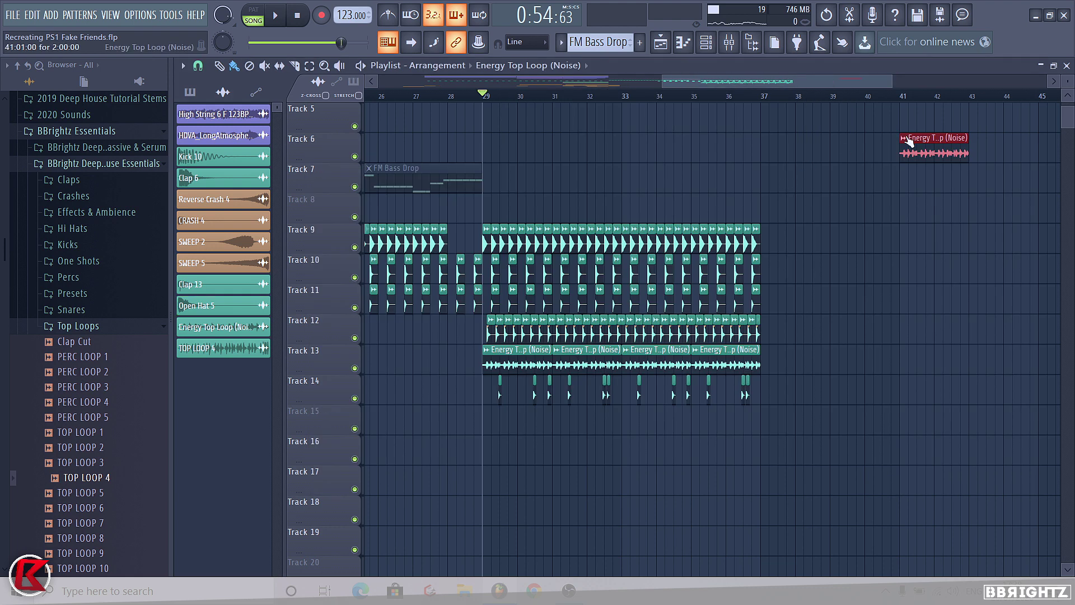
pyautogui.click(904, 138)
pyautogui.rightClick(948, 159)
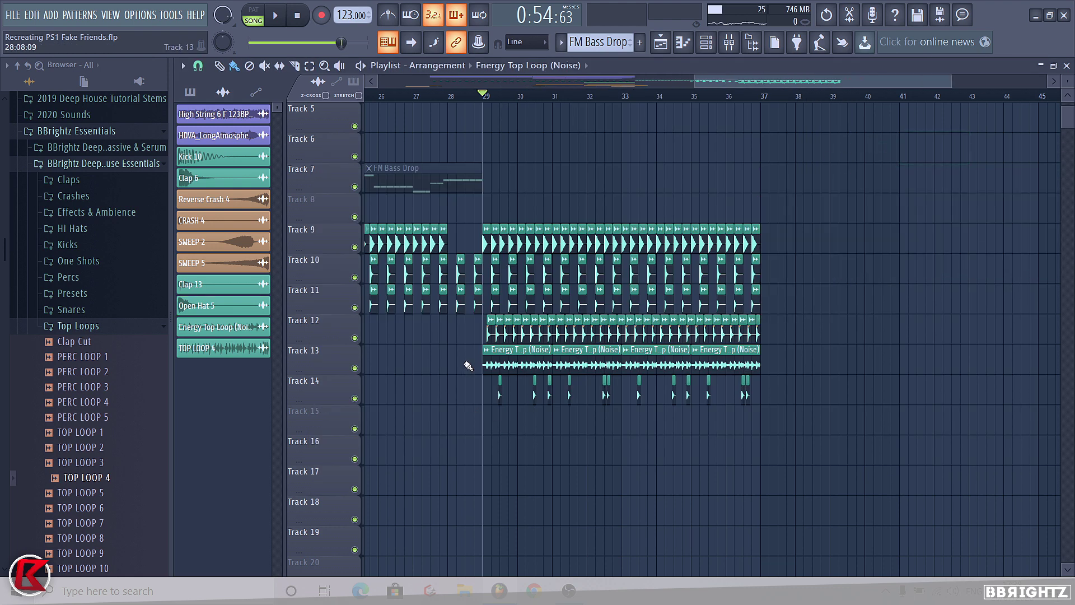
# Play the drop and lower the Open Hat 5 mixer level to about -3.2 dB.
pyautogui.press('space')
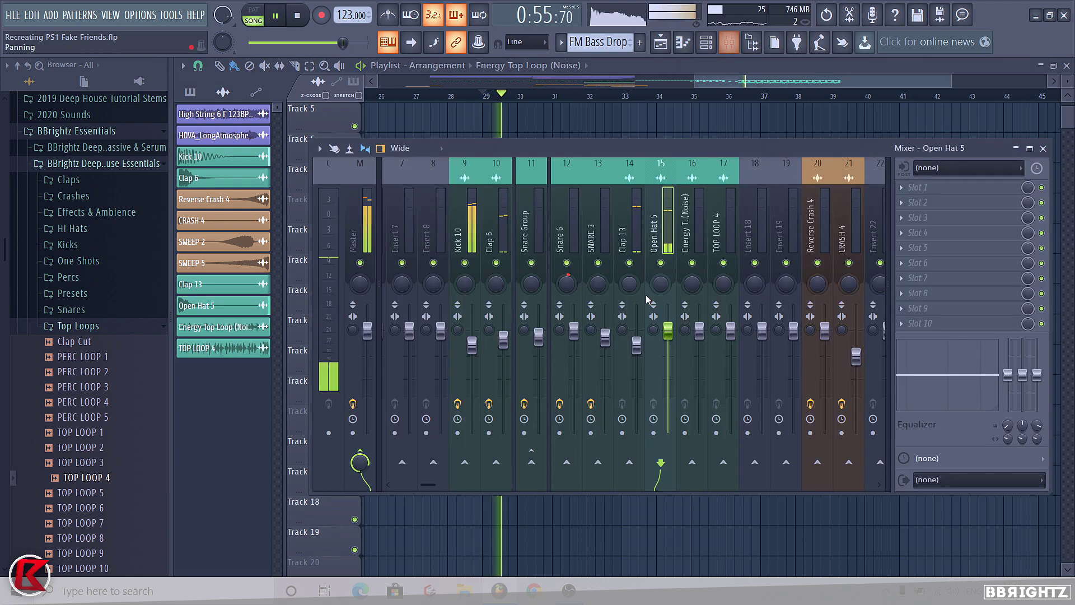
pyautogui.press('F9')
pyautogui.moveTo(668, 330); pyautogui.dragTo(670, 344)
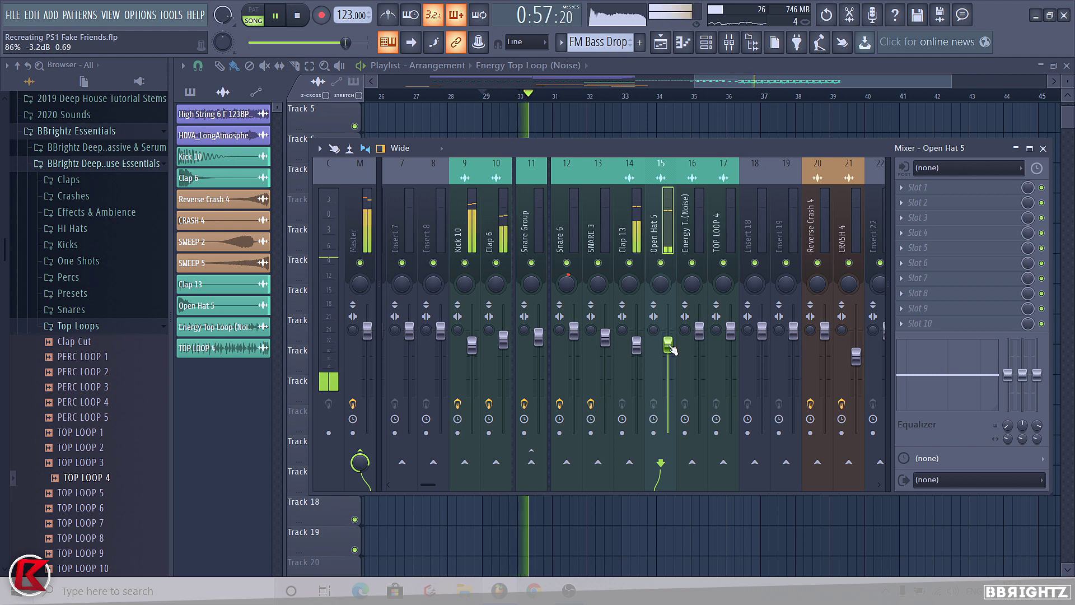
# Check the top loop clips against the mix, lower the TOP LOOP 4 mixer level to about -4.5 dB, and stop playback.
pyautogui.rightClick(664, 513)
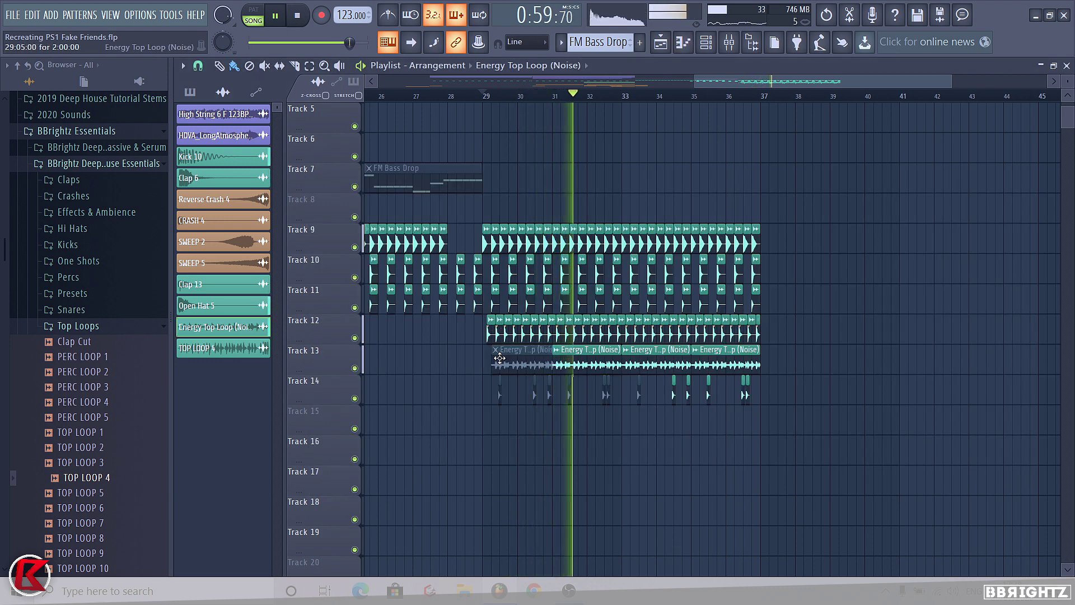
pyautogui.press('F9')
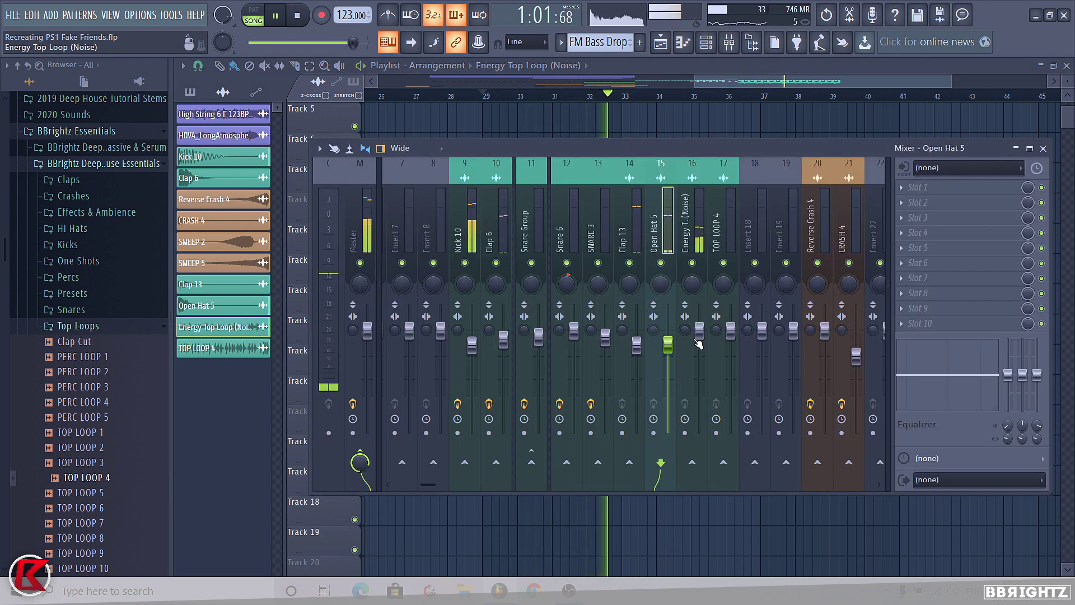
pyautogui.press('F9')
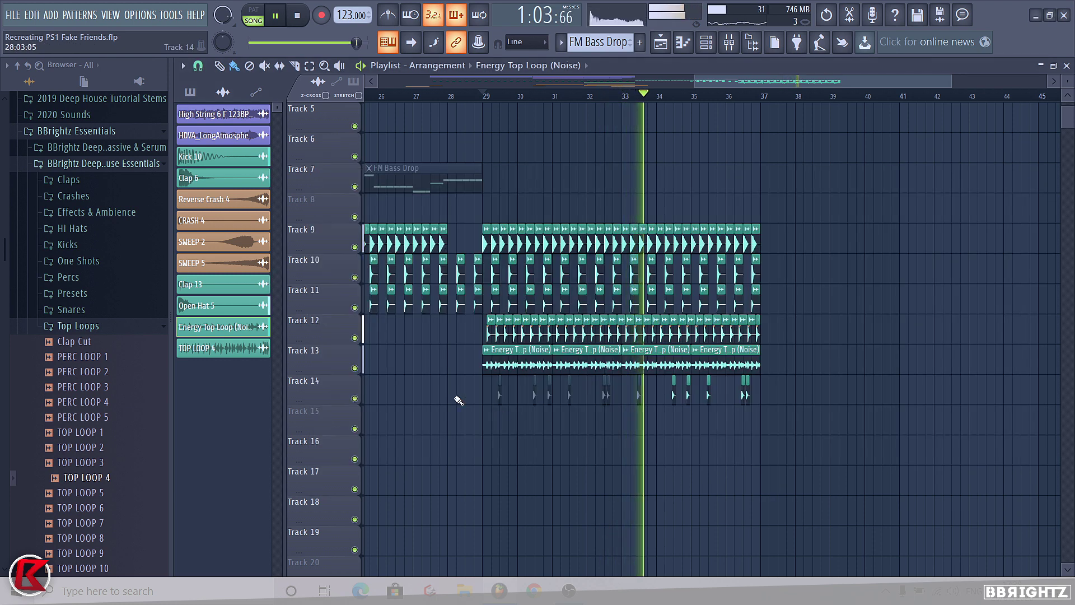
pyautogui.press('F9')
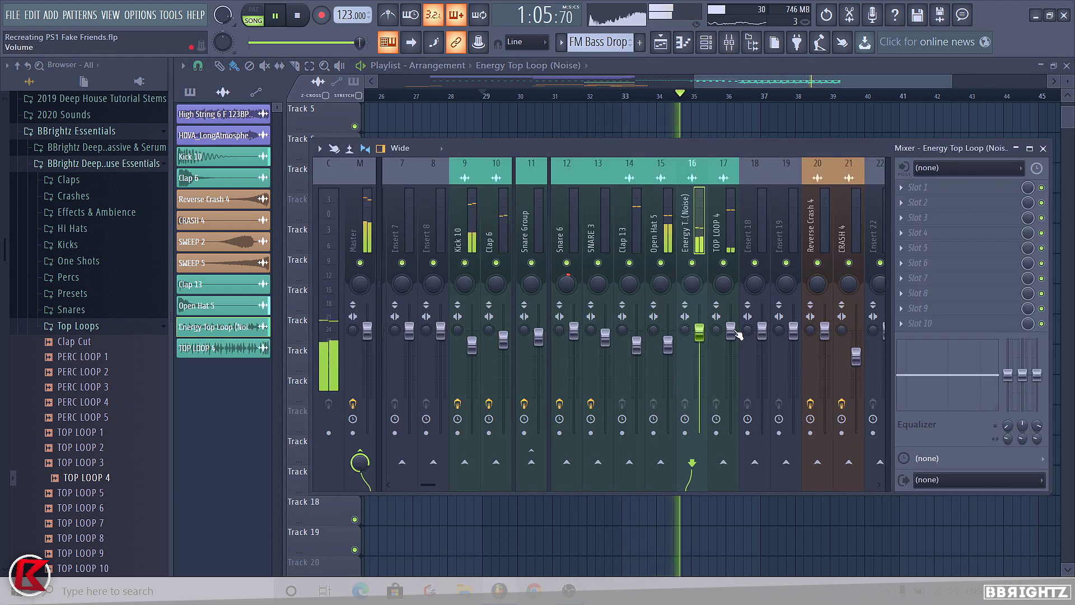
pyautogui.moveTo(731, 345); pyautogui.dragTo(731, 351)
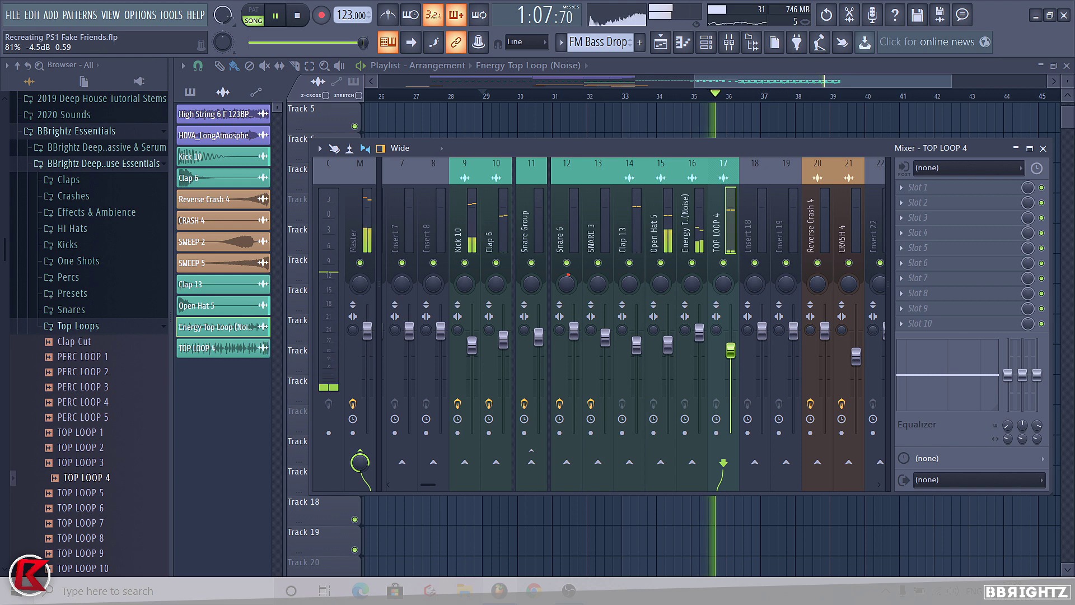
pyautogui.press('F9')
pyautogui.press('space')
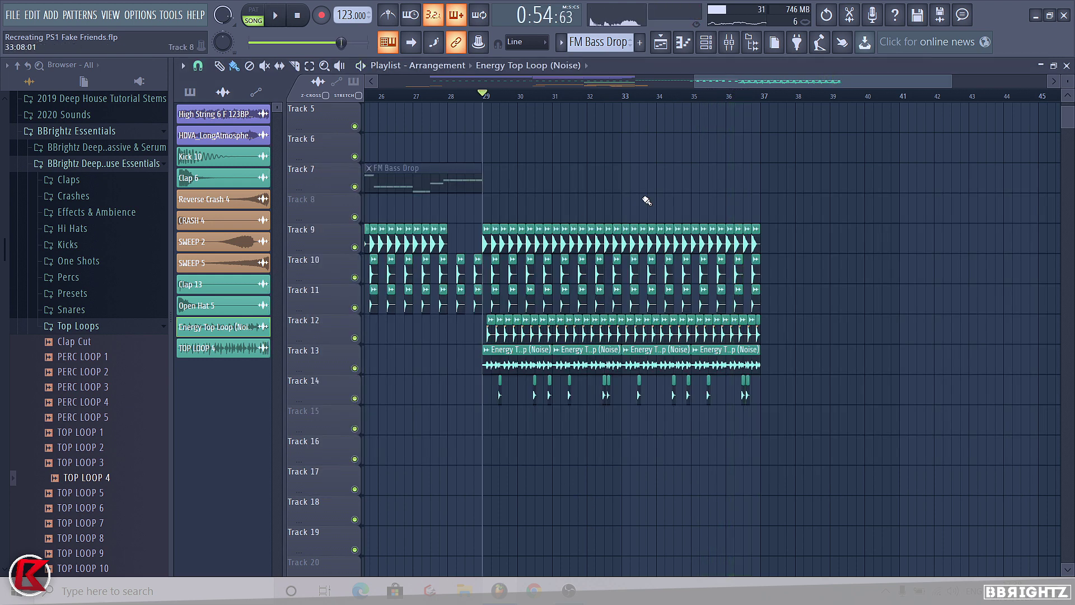
# Play the build-up into the drop with the FM bass and review the FM Bass Shot 1 C notes in the piano roll.
pyautogui.scroll(-3, 646, 199)
pyautogui.click(580, 186)
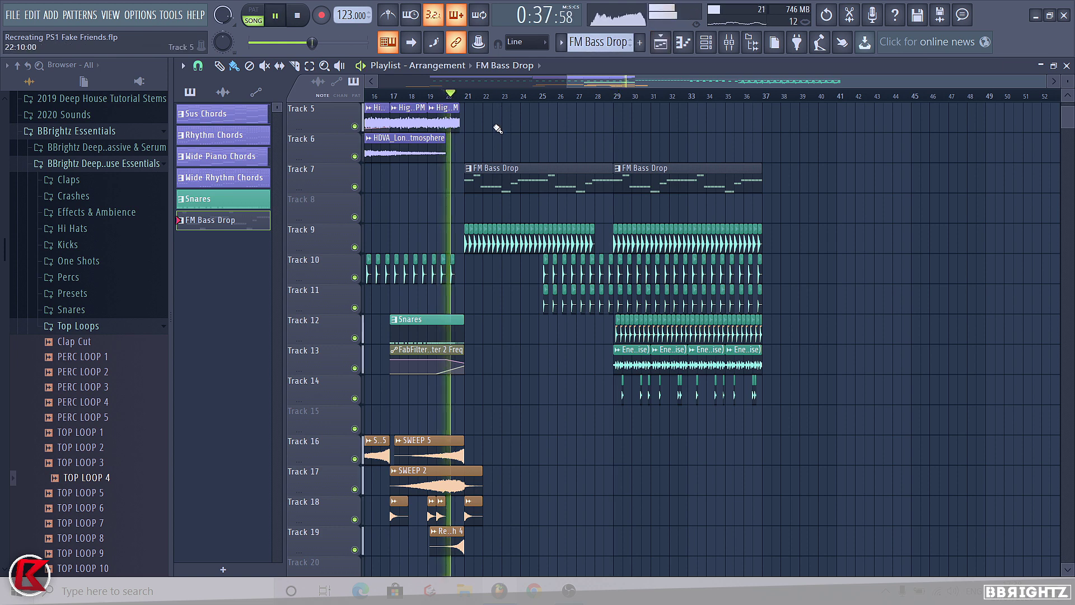
pyautogui.click(708, 44)
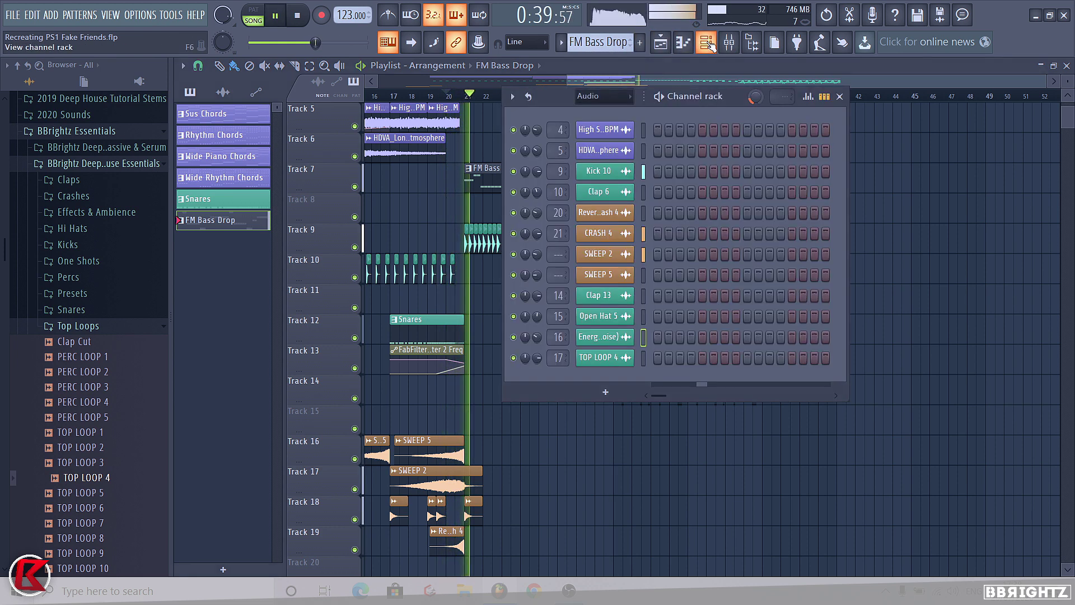
pyautogui.doubleClick(481, 185)
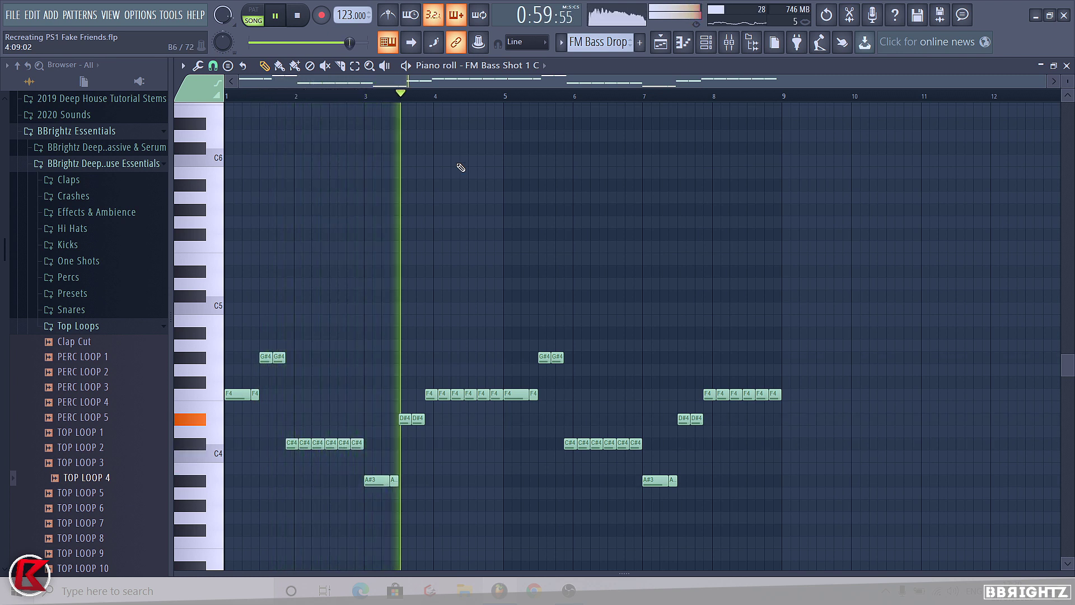
pyautogui.press('space')
pyautogui.click(662, 45)
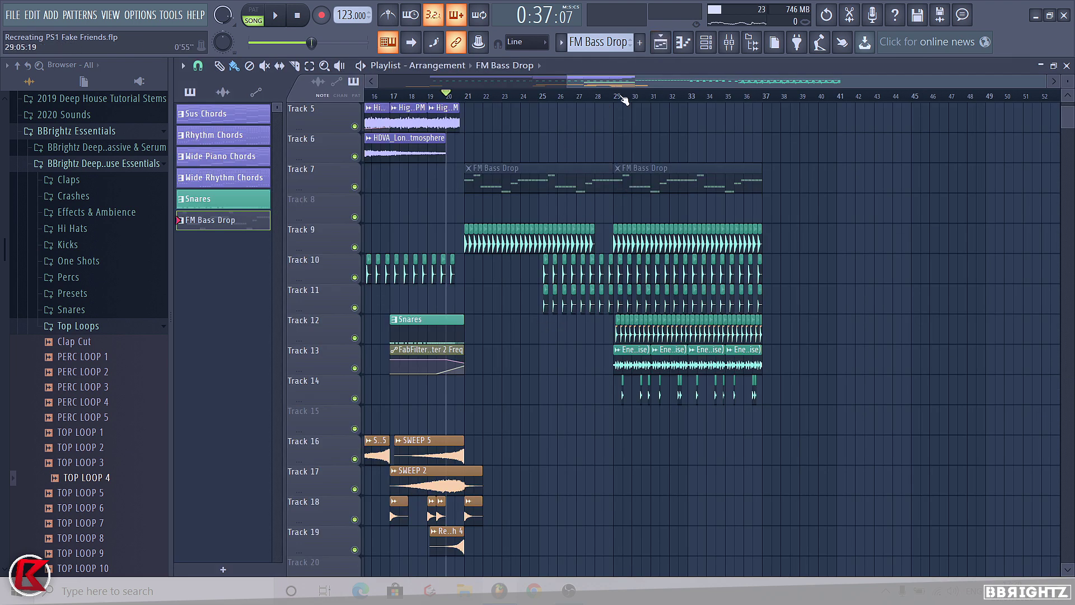
# Select the time range from bar 29 to bar 37 in the playlist.
pyautogui.moveTo(616, 99); pyautogui.dragTo(763, 98)
pyautogui.scroll(3, 493, 183)
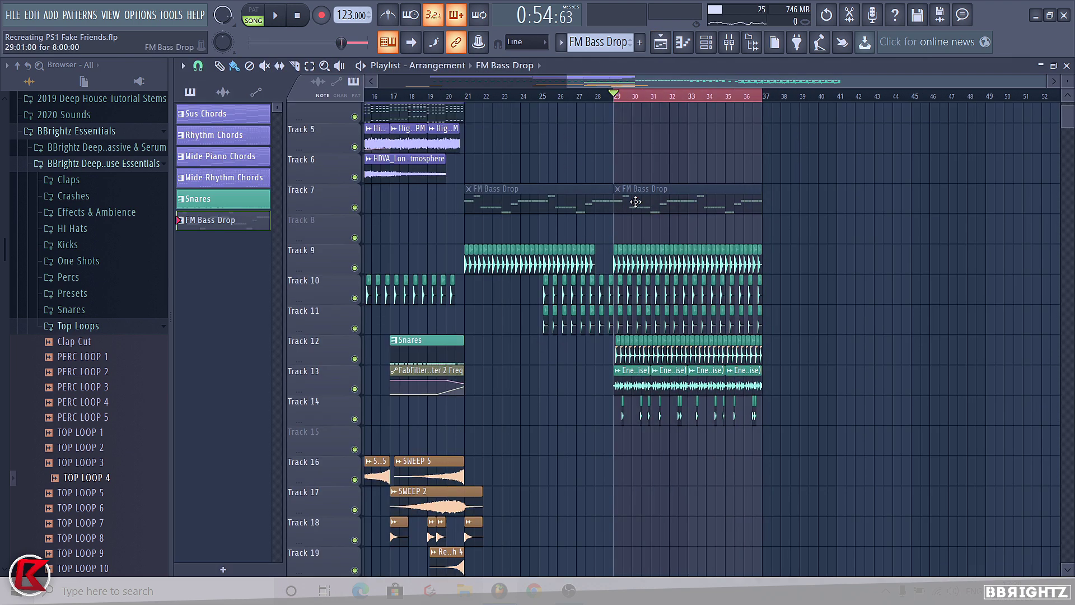
pyautogui.scroll(-2, 493, 183)
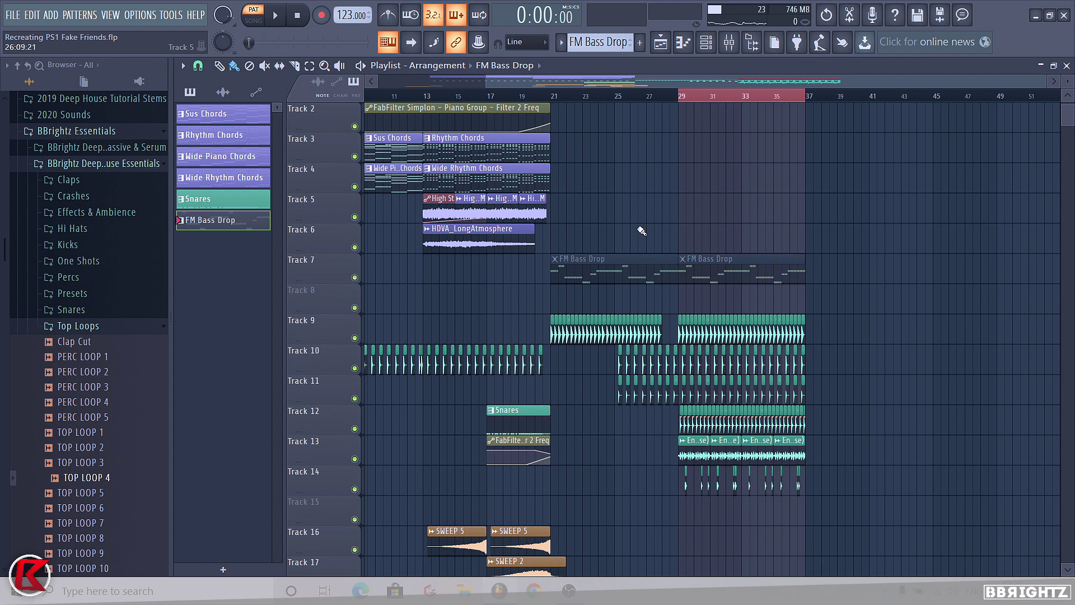
pyautogui.scroll(-2, 642, 231)
pyautogui.scroll(-2, 21, 282)
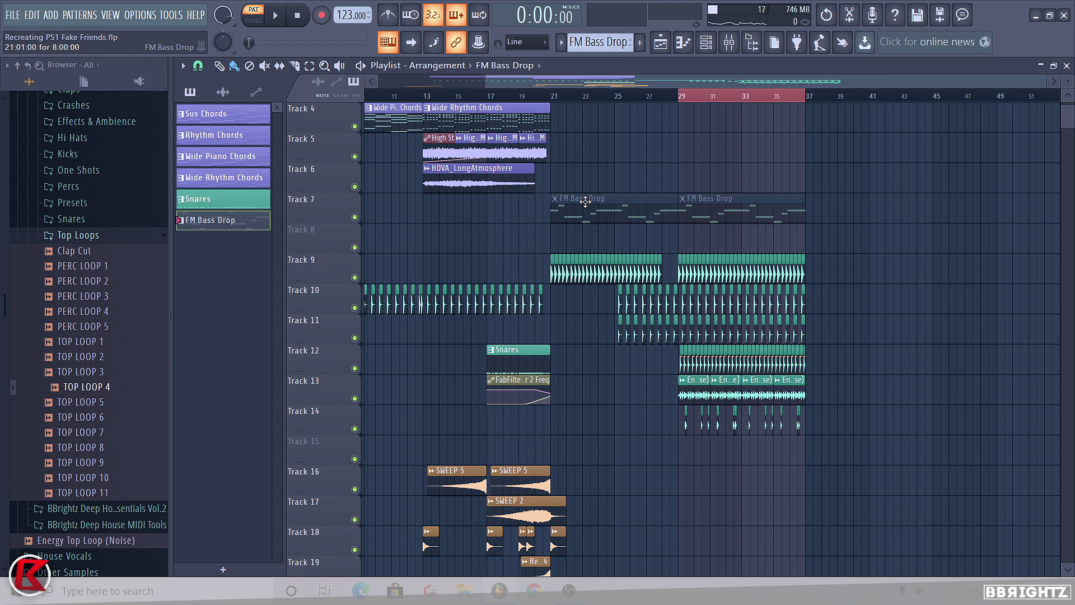
# Collapse the Top Loops folder, then add CRASH 4 at bar 29 on Track 18 and Reverse Crash 4 at 27:03 on Track 19.
pyautogui.moveTo(88, 270); pyautogui.dragTo(421, 446)
pyautogui.scroll(3, 669, 286)
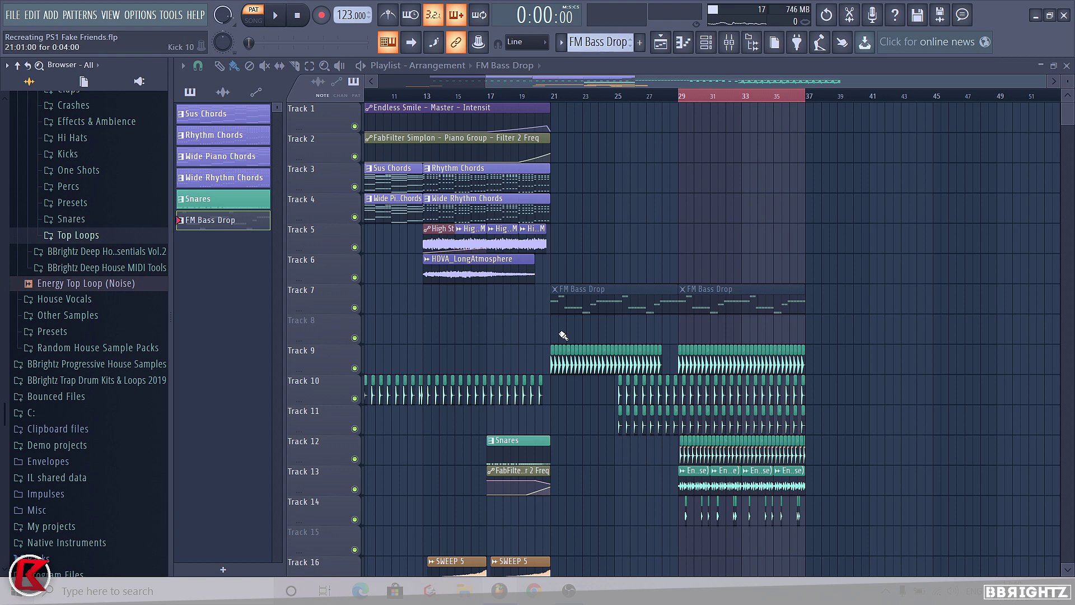
pyautogui.scroll(-3, 644, 310)
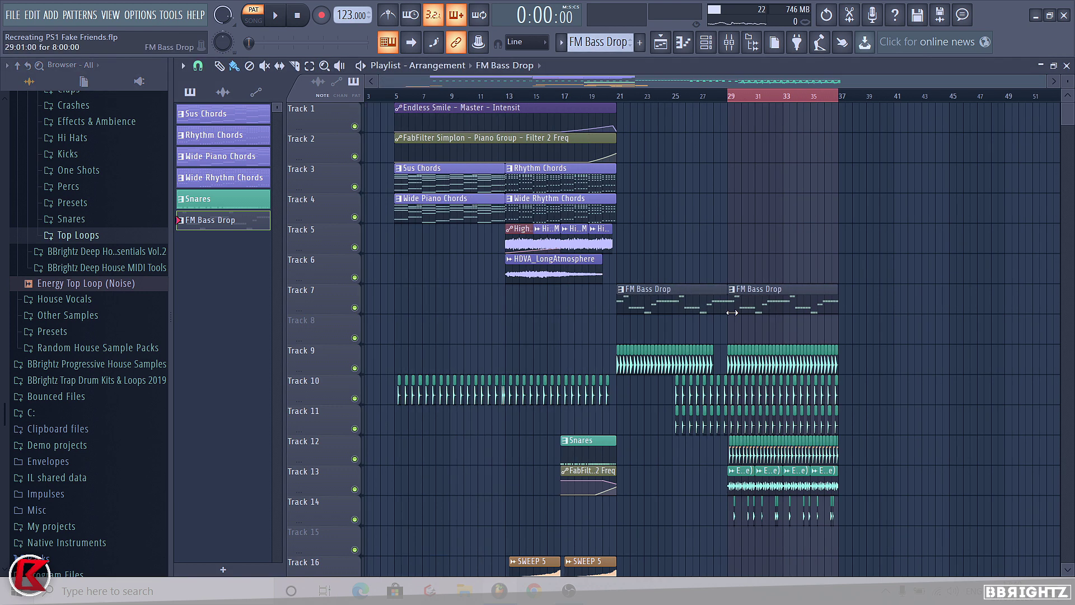
pyautogui.scroll(-3, 658, 299)
pyautogui.click(639, 488)
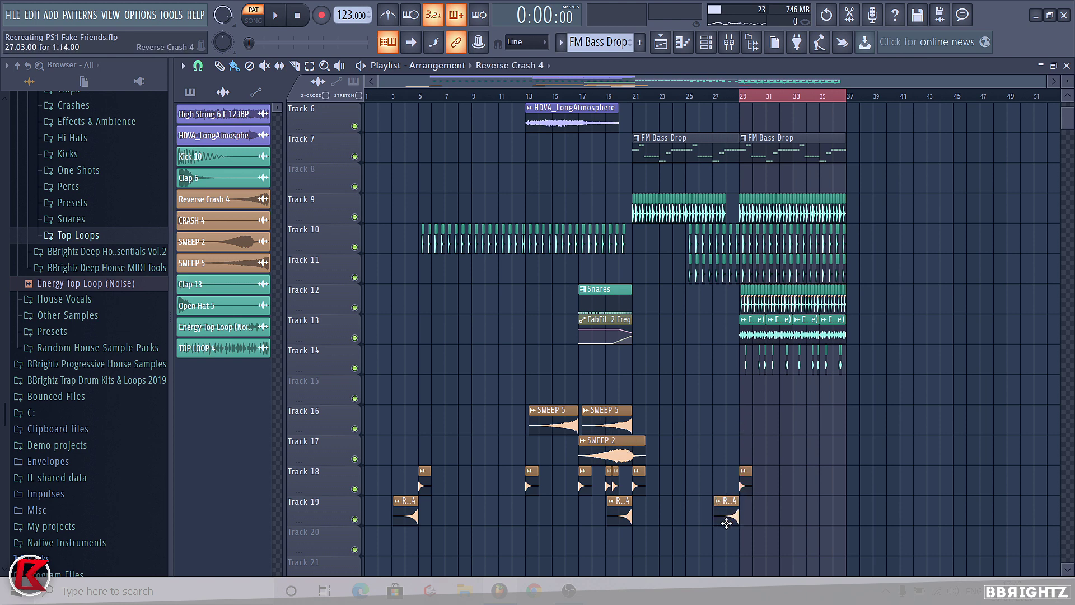
# Add a short Energy Top Loop (Noise) lead-in on Track 13, covering the last beat before bar 29.
pyautogui.scroll(3, 727, 523)
pyautogui.scroll(6, 710, 425)
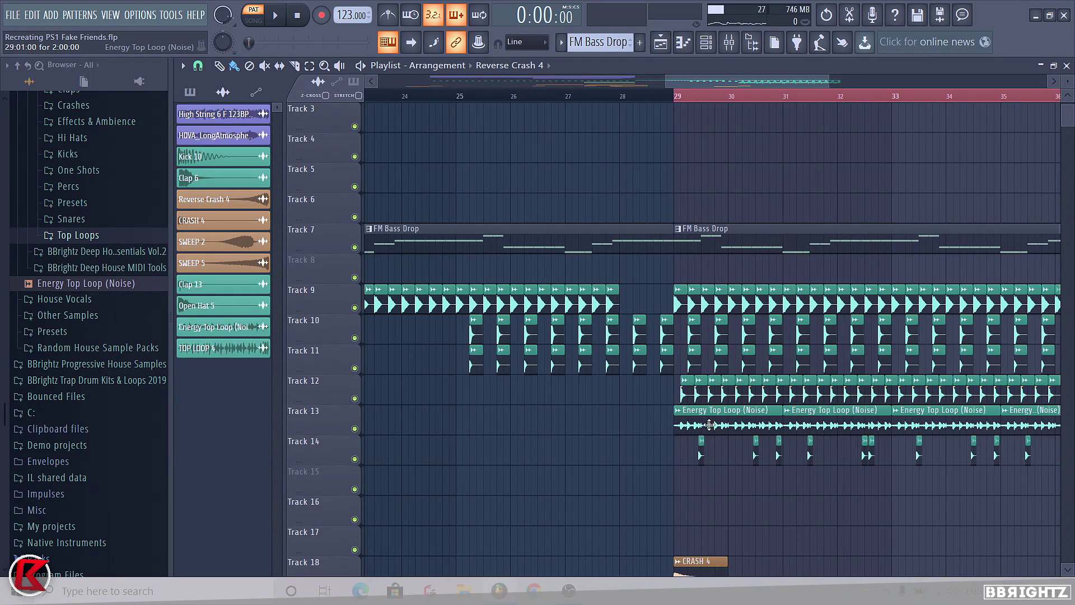
pyautogui.scroll(1, 709, 426)
pyautogui.scroll(2, 801, 448)
pyautogui.scroll(-2, 905, 466)
pyautogui.click(727, 423)
pyautogui.click(590, 458)
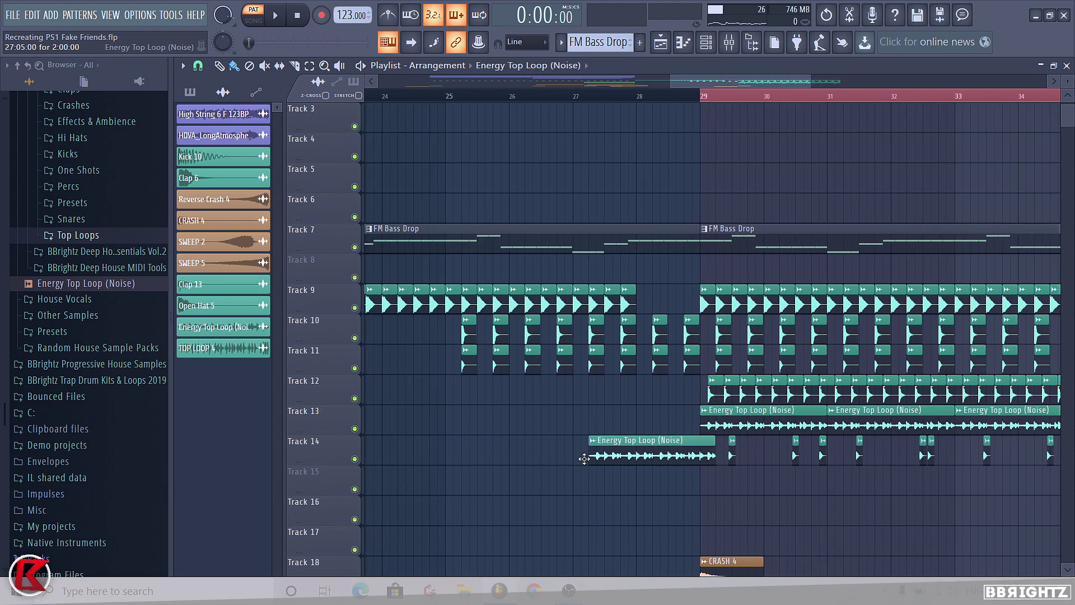
pyautogui.moveTo(694, 455); pyautogui.dragTo(689, 468)
pyautogui.rightClick(672, 459)
pyautogui.scroll(3, 665, 482)
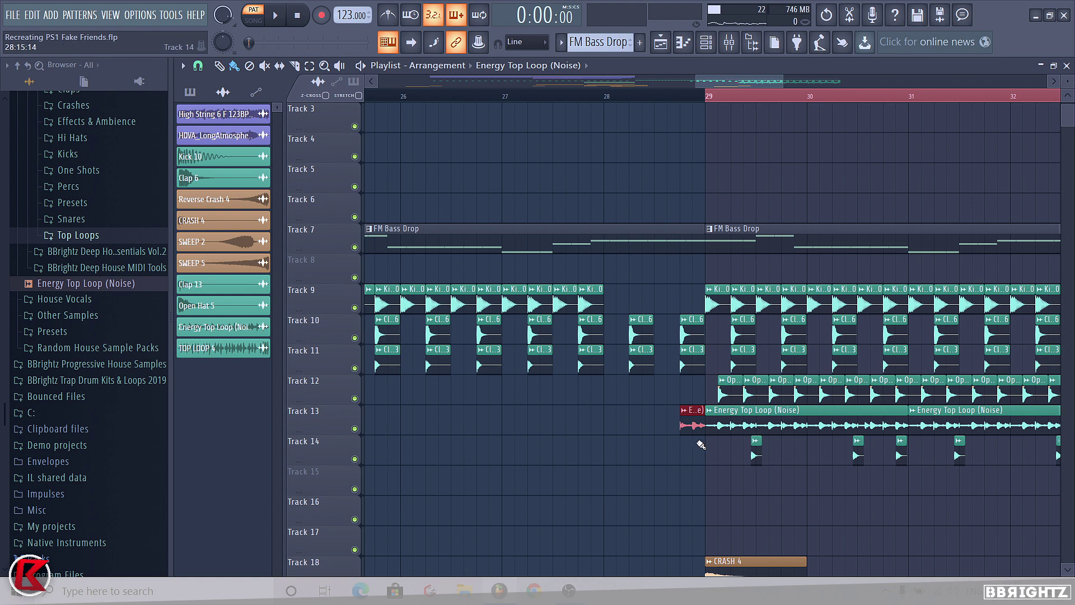
# Audition the transition from bar 28 and add an Open Hat 5 hit on Track 12 just before bar 29.
pyautogui.click(609, 96)
pyautogui.press('space')
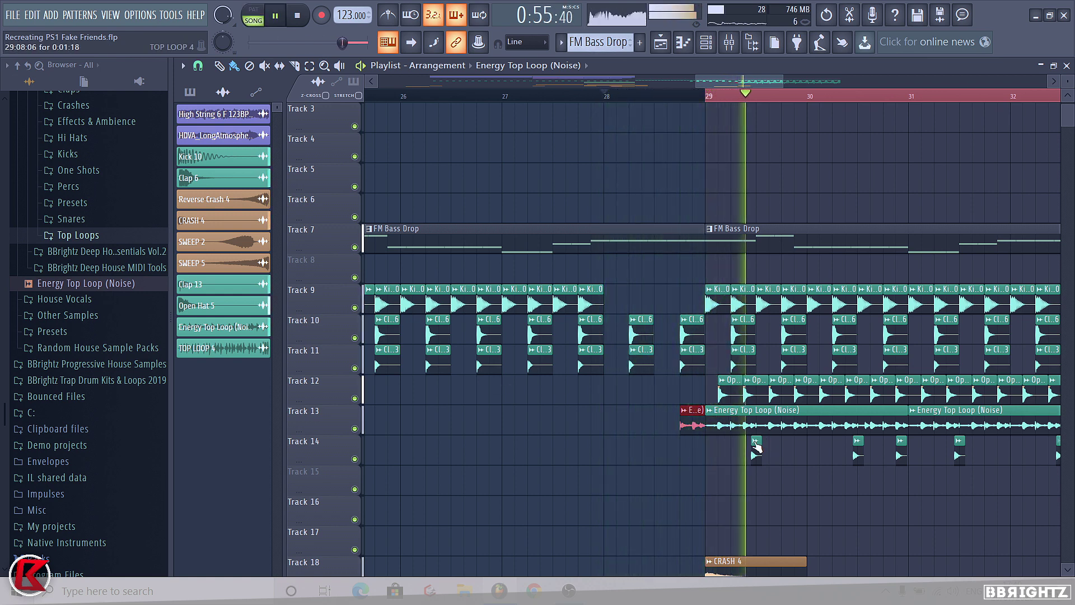
pyautogui.press('space')
pyautogui.click(731, 396)
pyautogui.click(704, 395)
pyautogui.press('space')
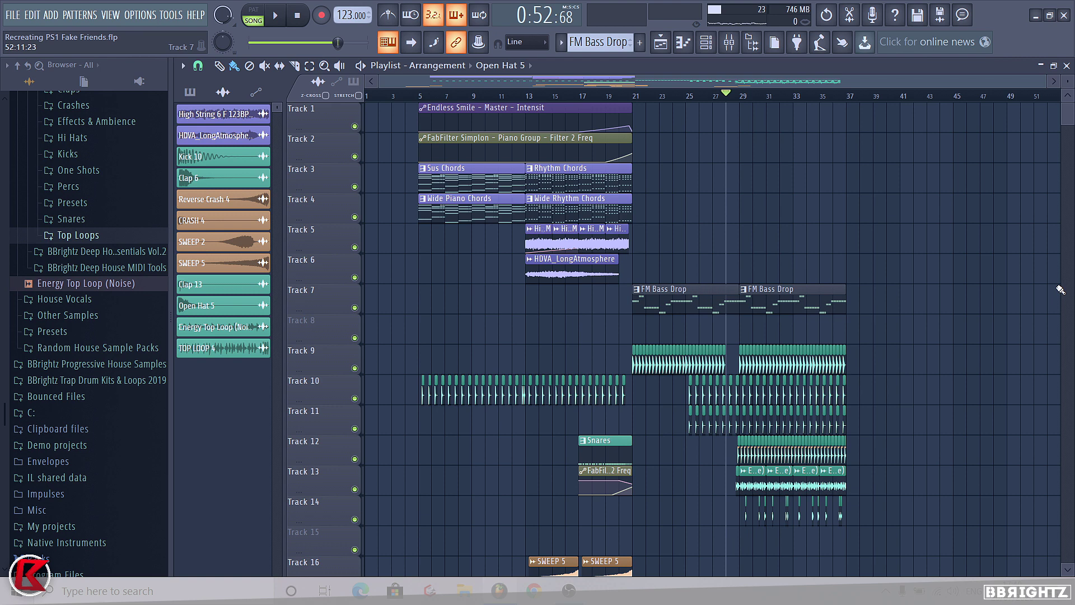
# Start playback from bar 5 and move all sweep, crash and reverse crash clips down two tracks to Tracks 18–21.
pyautogui.click(417, 99)
pyautogui.press('space')
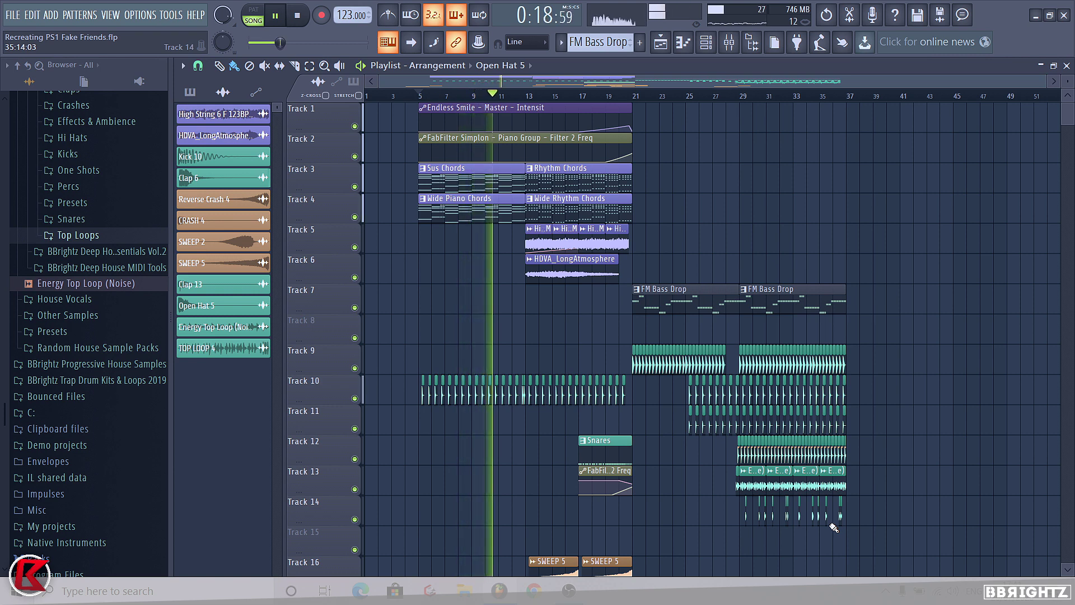
pyautogui.scroll(-7, 840, 437)
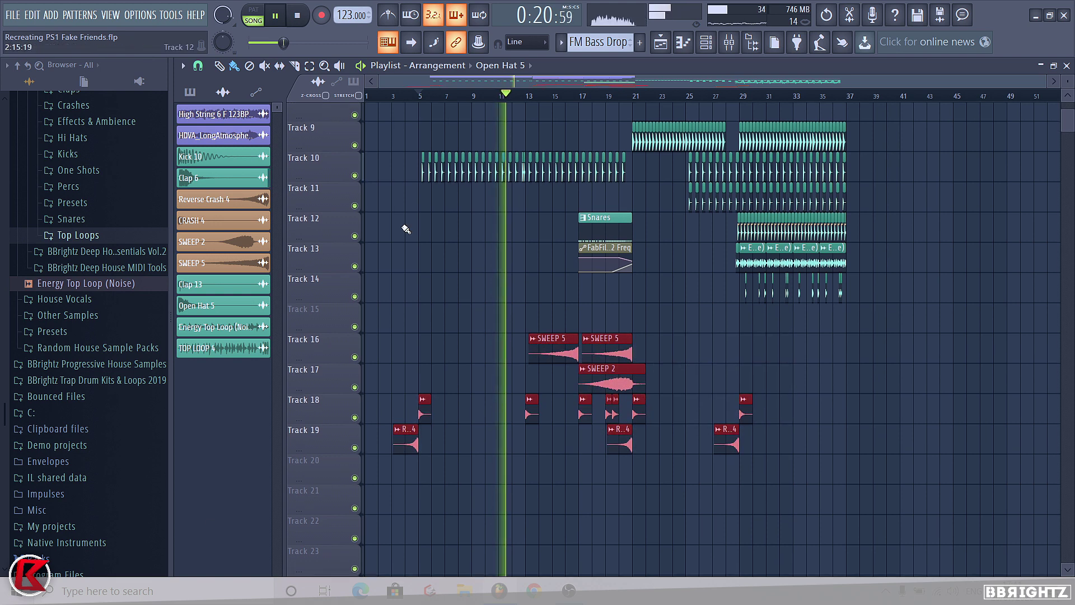
pyautogui.hotkey('shift', 'Down')
pyautogui.hotkey('shift', 'Down')
# Move the Snares clip and its filter automation down three tracks to Tracks 15 and 16, then deselect them.
pyautogui.moveTo(561, 233); pyautogui.dragTo(632, 266)
pyautogui.hotkey('shift', 'Down')
pyautogui.hotkey('shift', 'Down')
pyautogui.hotkey('shift', 'Down')
pyautogui.keyDown('ctrl'); pyautogui.click(677, 338); pyautogui.keyUp('ctrl')
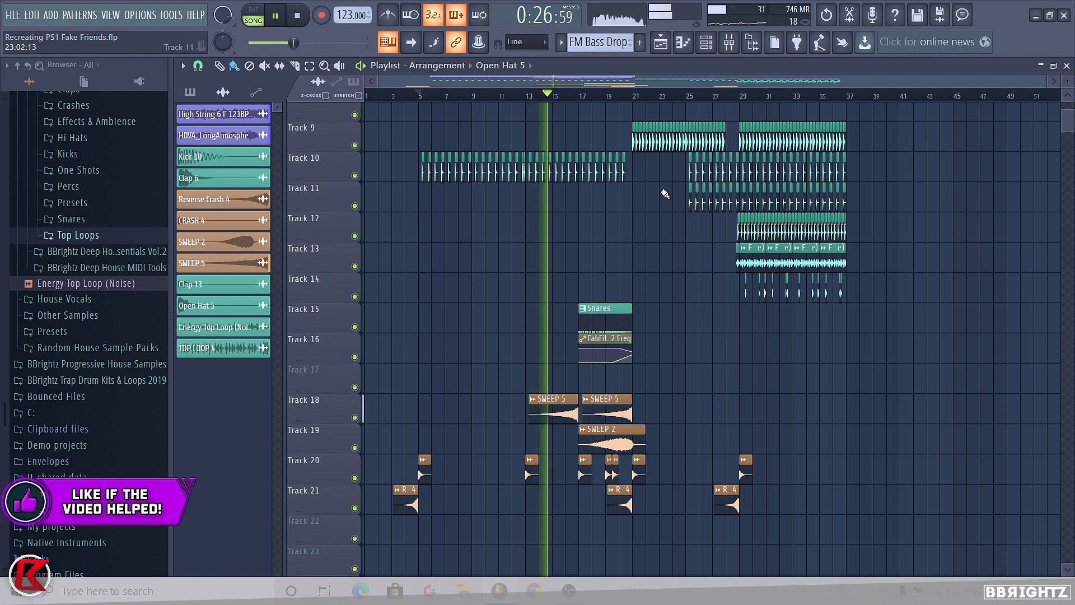
# Lower the Clap 13 level slightly in the mixer and close the mixer.
pyautogui.click(739, 49)
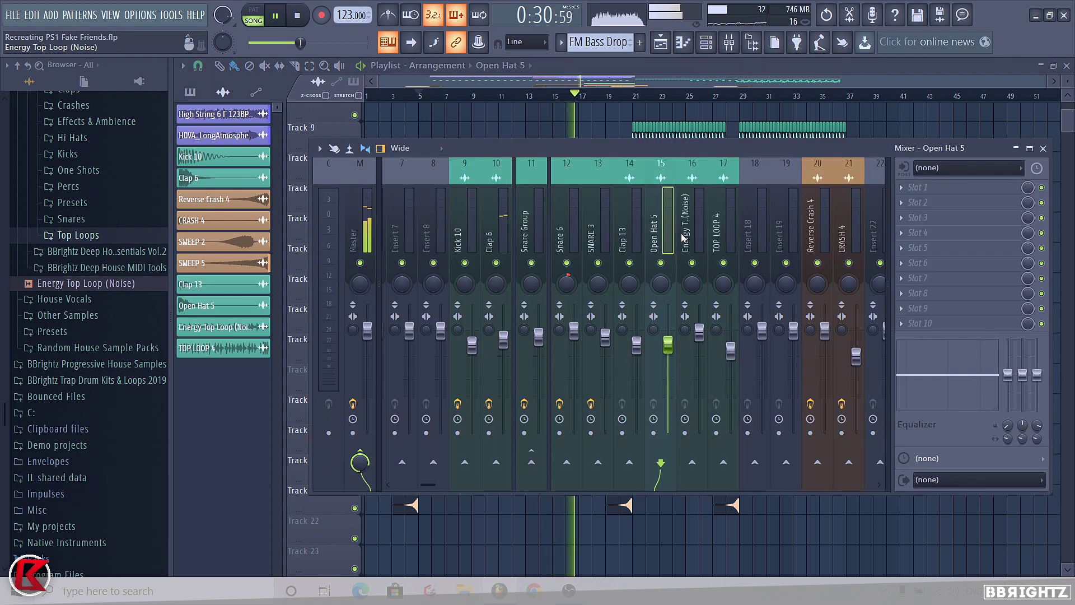
pyautogui.click(627, 355)
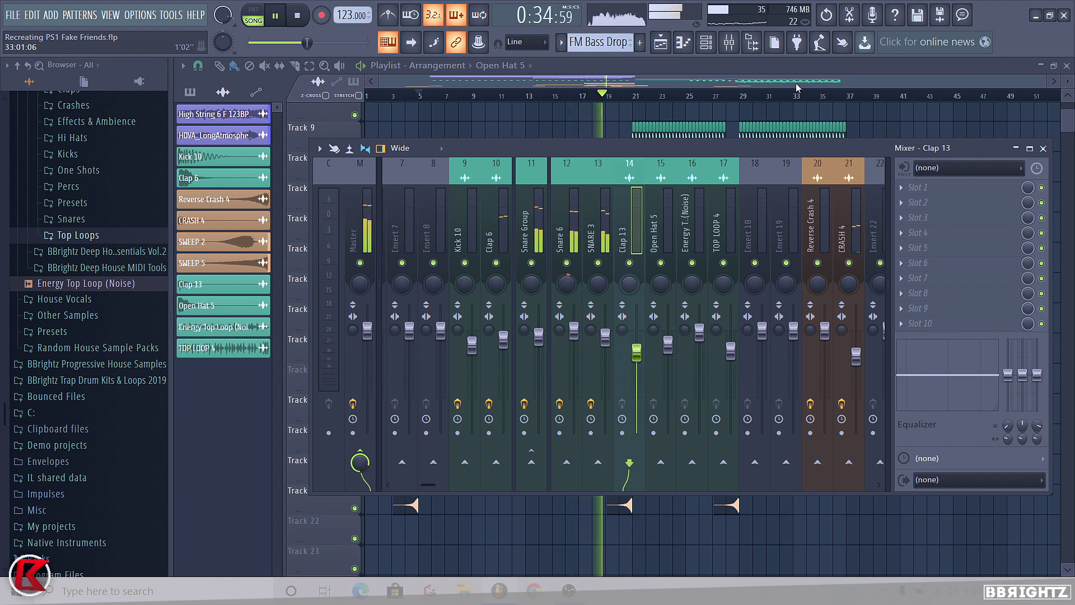
pyautogui.press('F9')
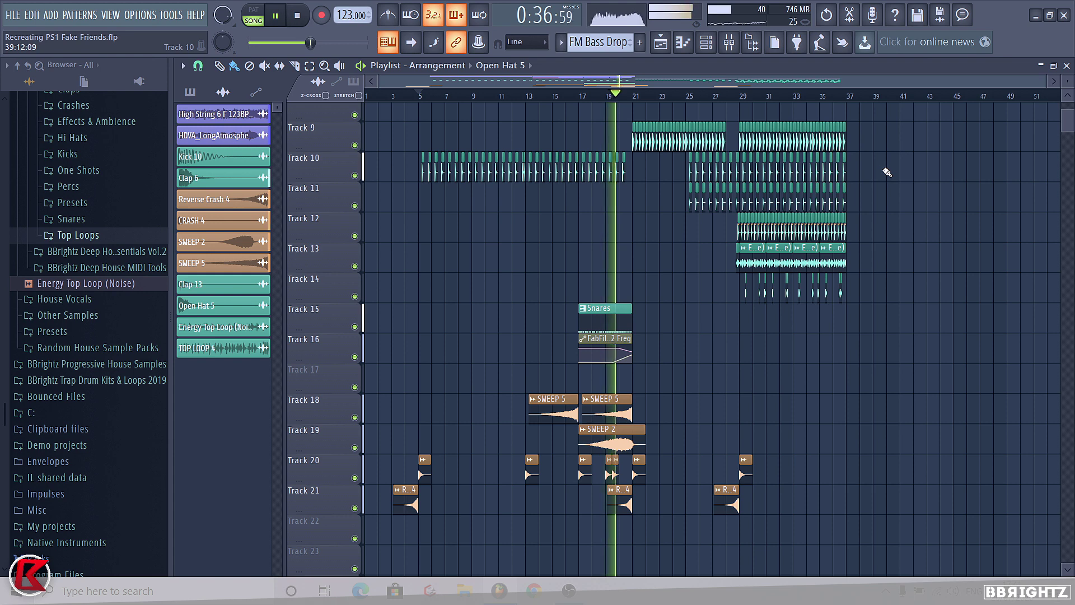
# Copy the SWEEP 5 clip on Track 18 to 25:05 so it leads into bar 29, and check its channel settings.
pyautogui.scroll(1, 710, 417)
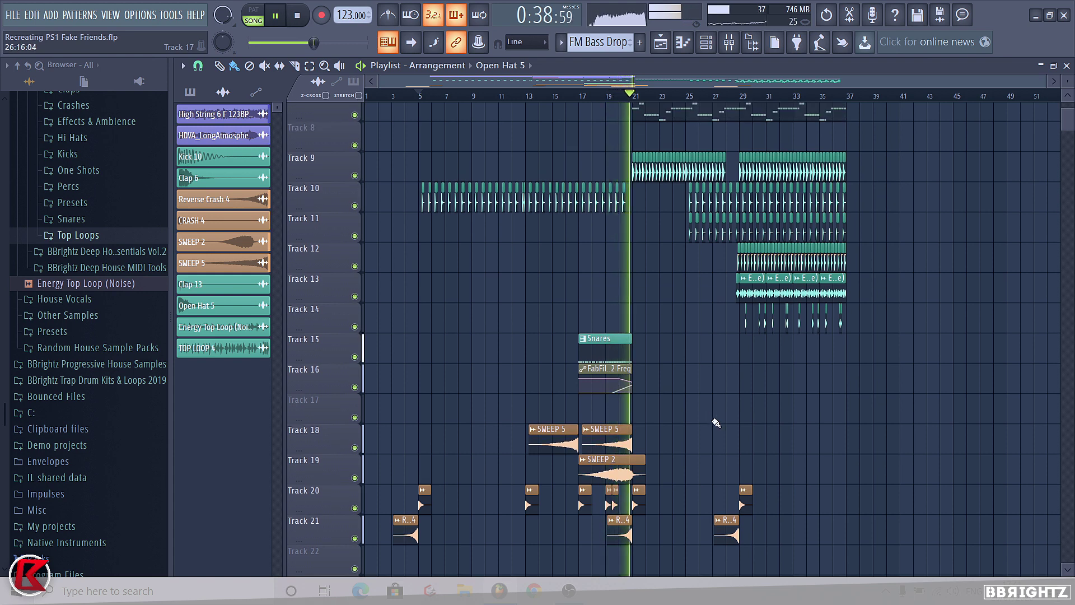
pyautogui.scroll(3, 669, 236)
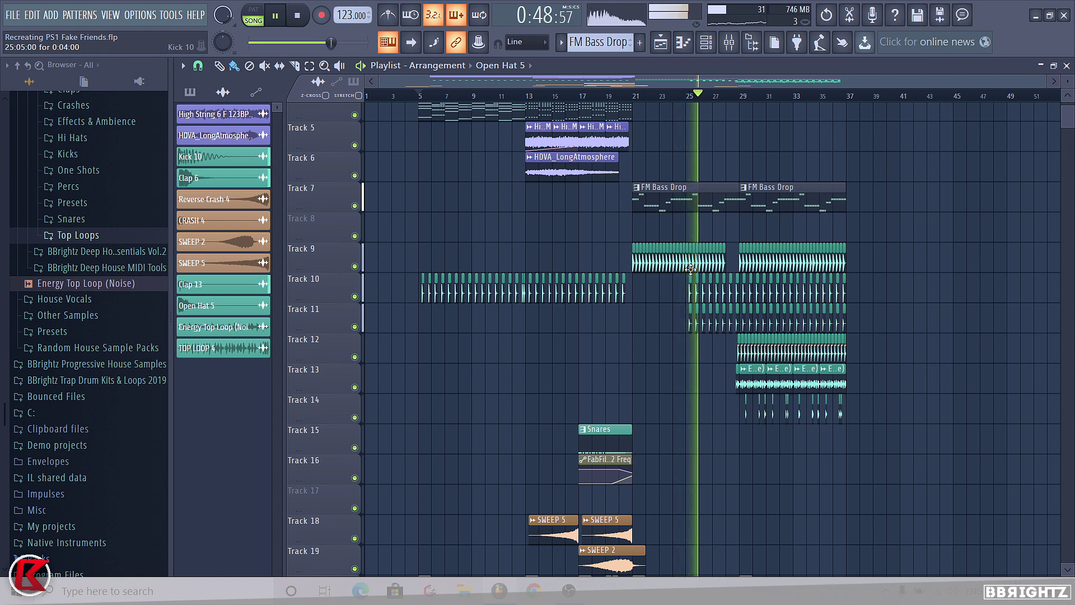
pyautogui.scroll(-3, 631, 524)
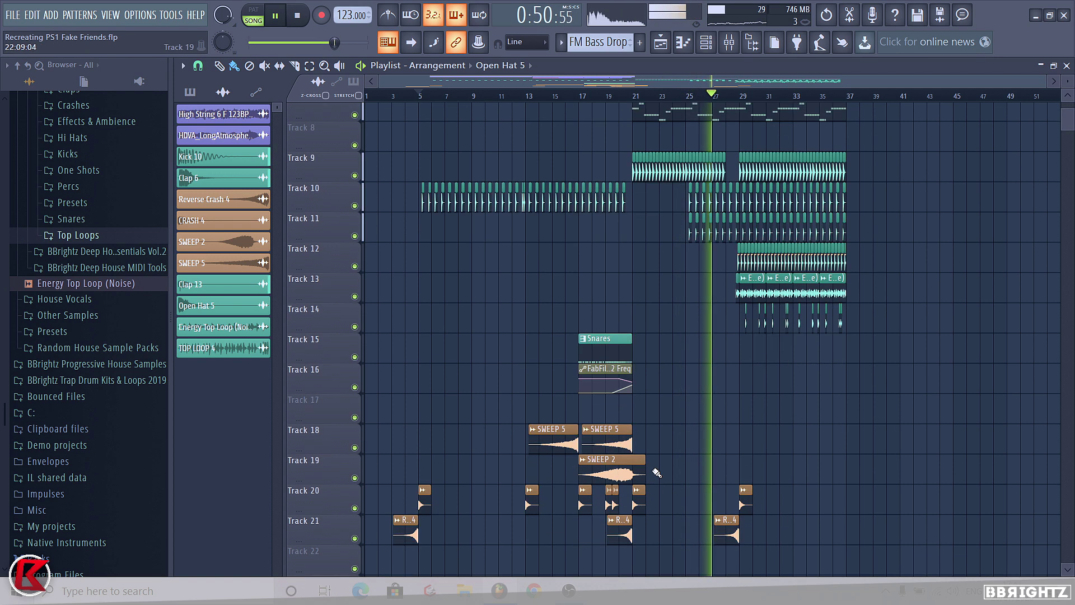
pyautogui.moveTo(618, 444); pyautogui.dragTo(726, 445)
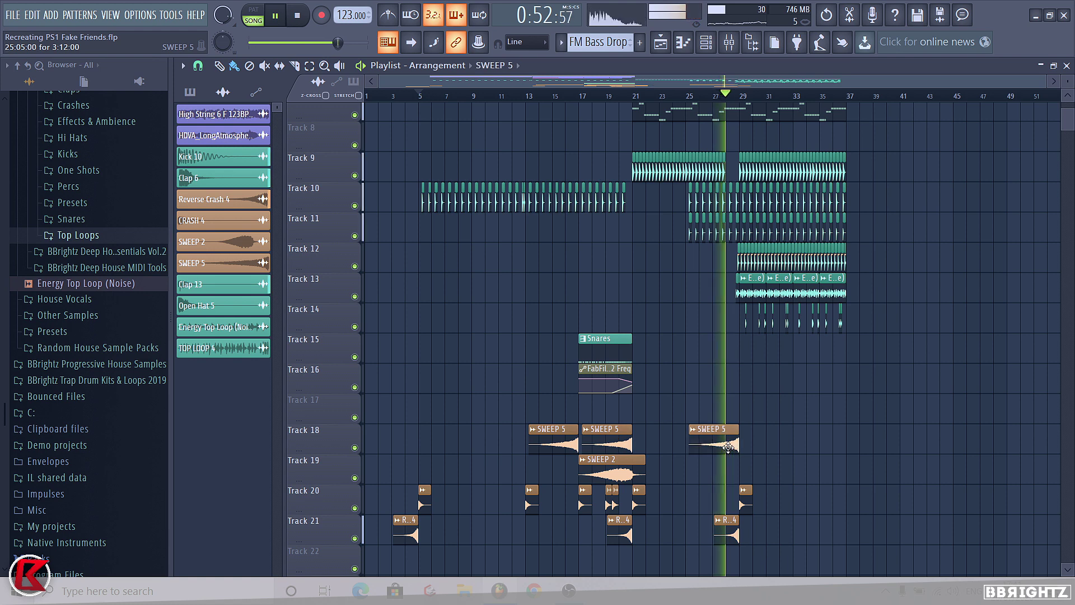
pyautogui.doubleClick(713, 442)
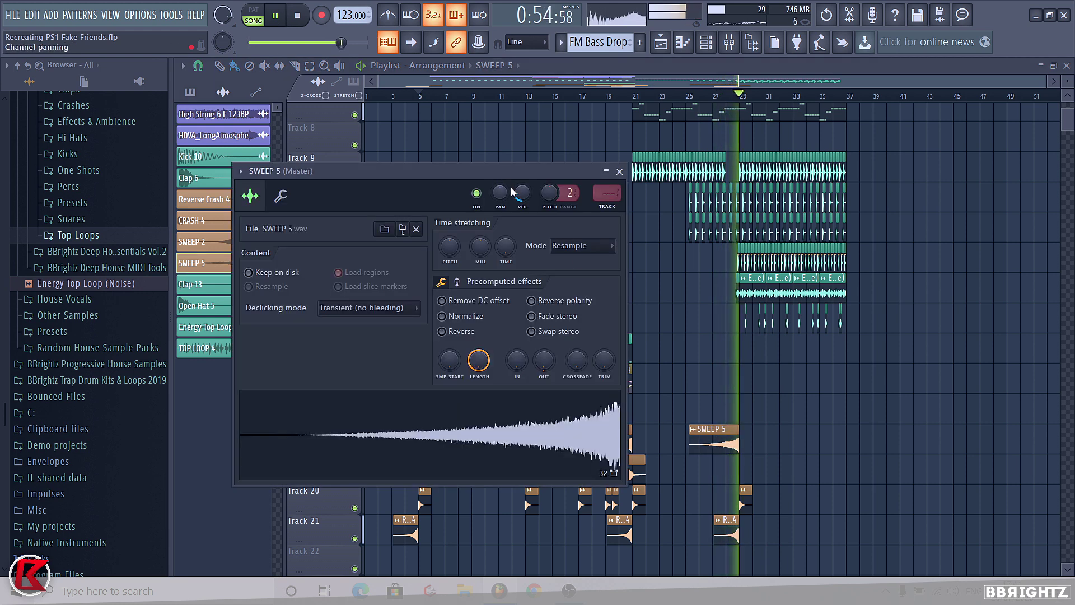
pyautogui.press('Escape')
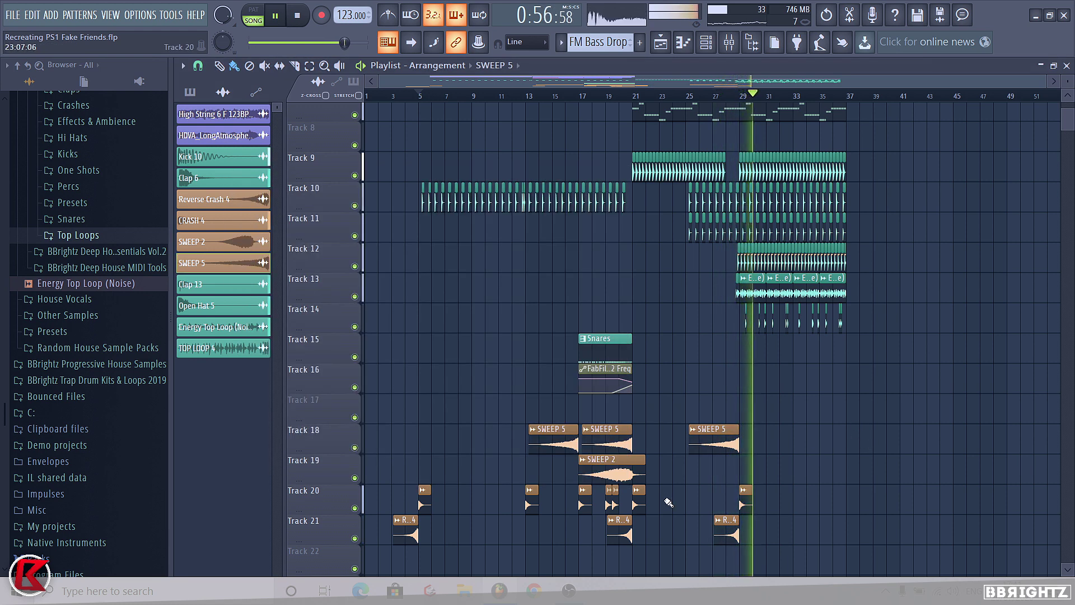
# Try extending the second FM Bass Drop clip to 10 bars while the drop plays, then stop playback.
pyautogui.scroll(2, 852, 340)
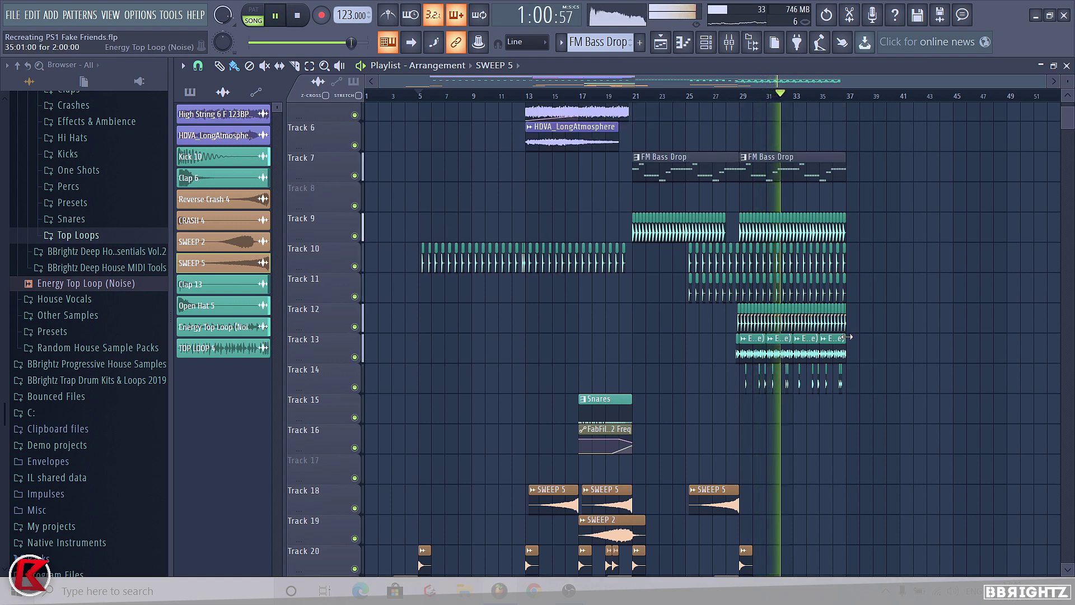
pyautogui.moveTo(851, 174); pyautogui.dragTo(878, 176)
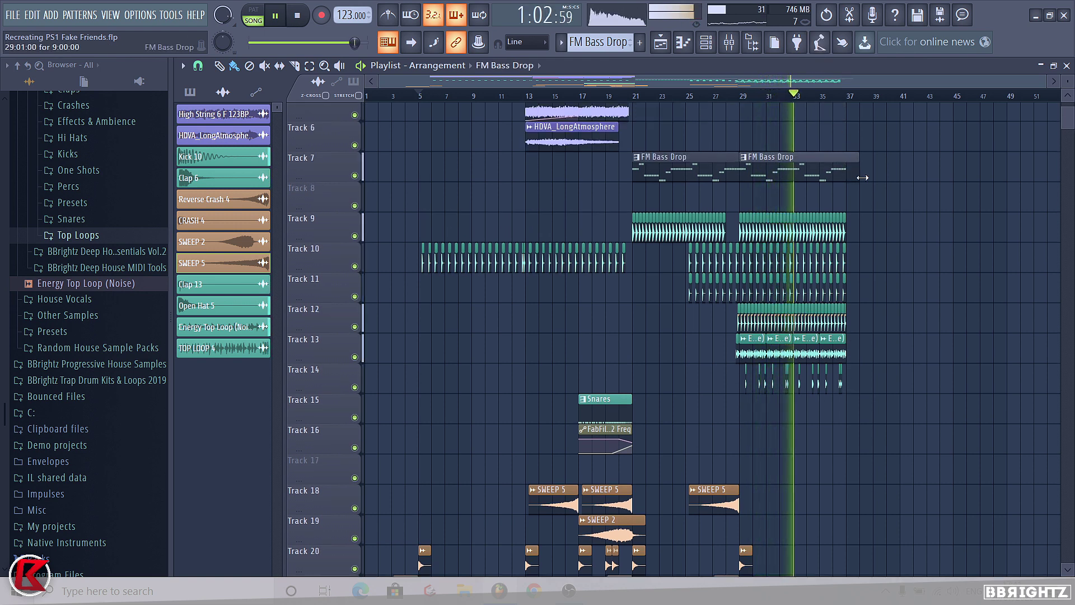
pyautogui.scroll(3, 944, 282)
pyautogui.scroll(2, 944, 282)
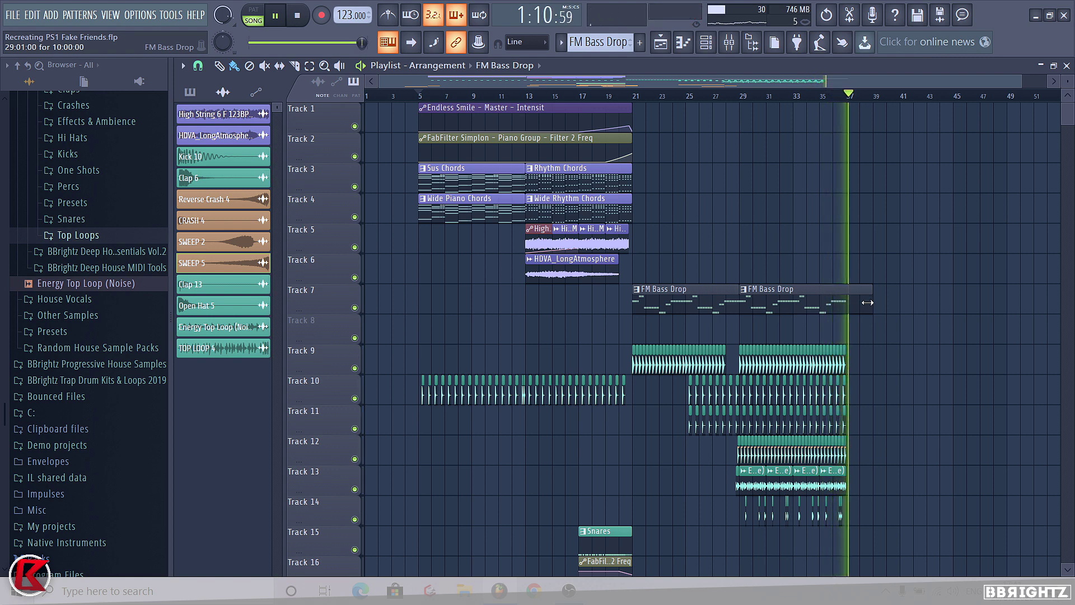
pyautogui.press('space')
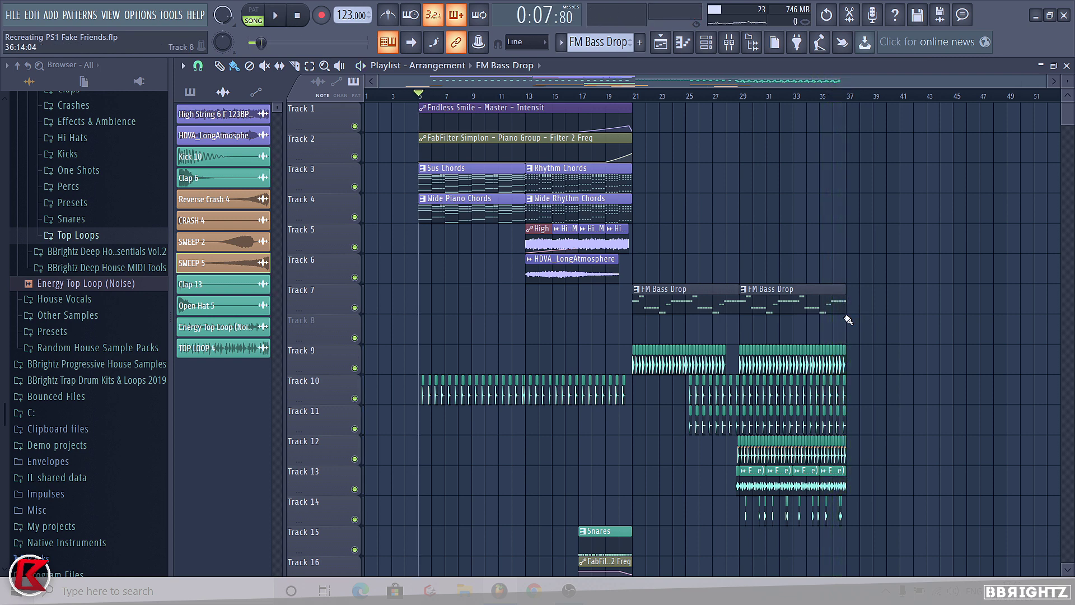